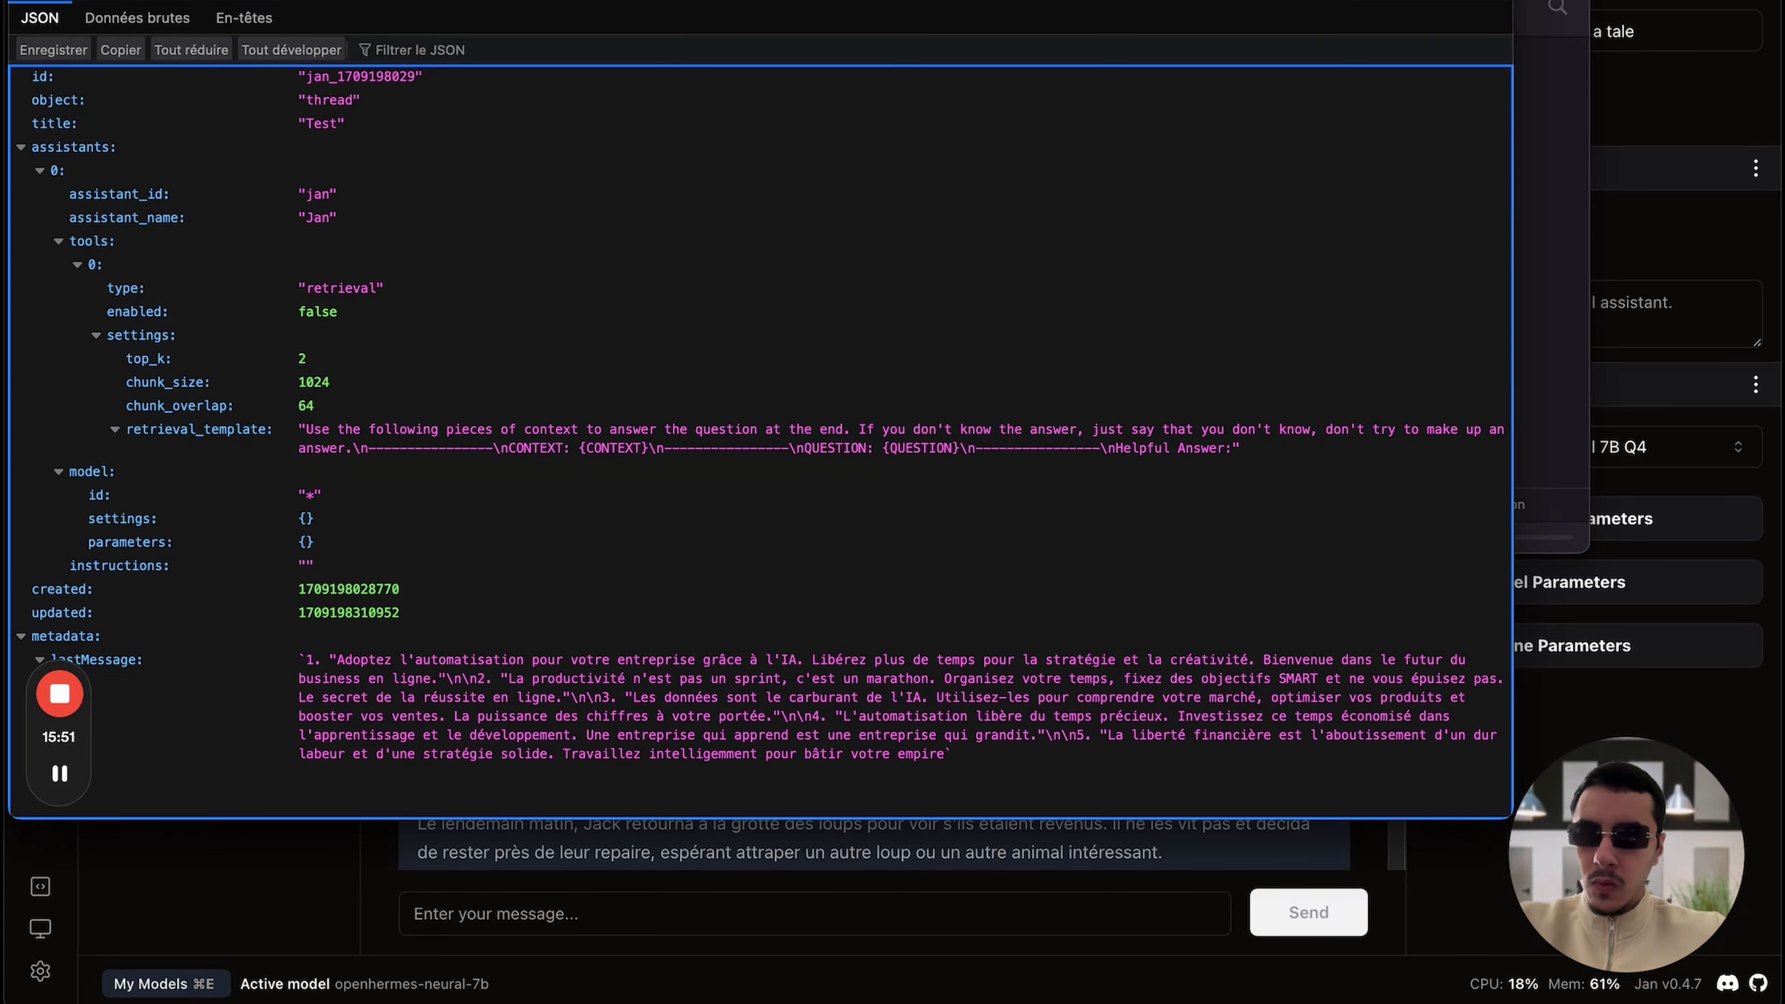
pyautogui.moveTo(734, 2); pyautogui.dragTo(829, 6)
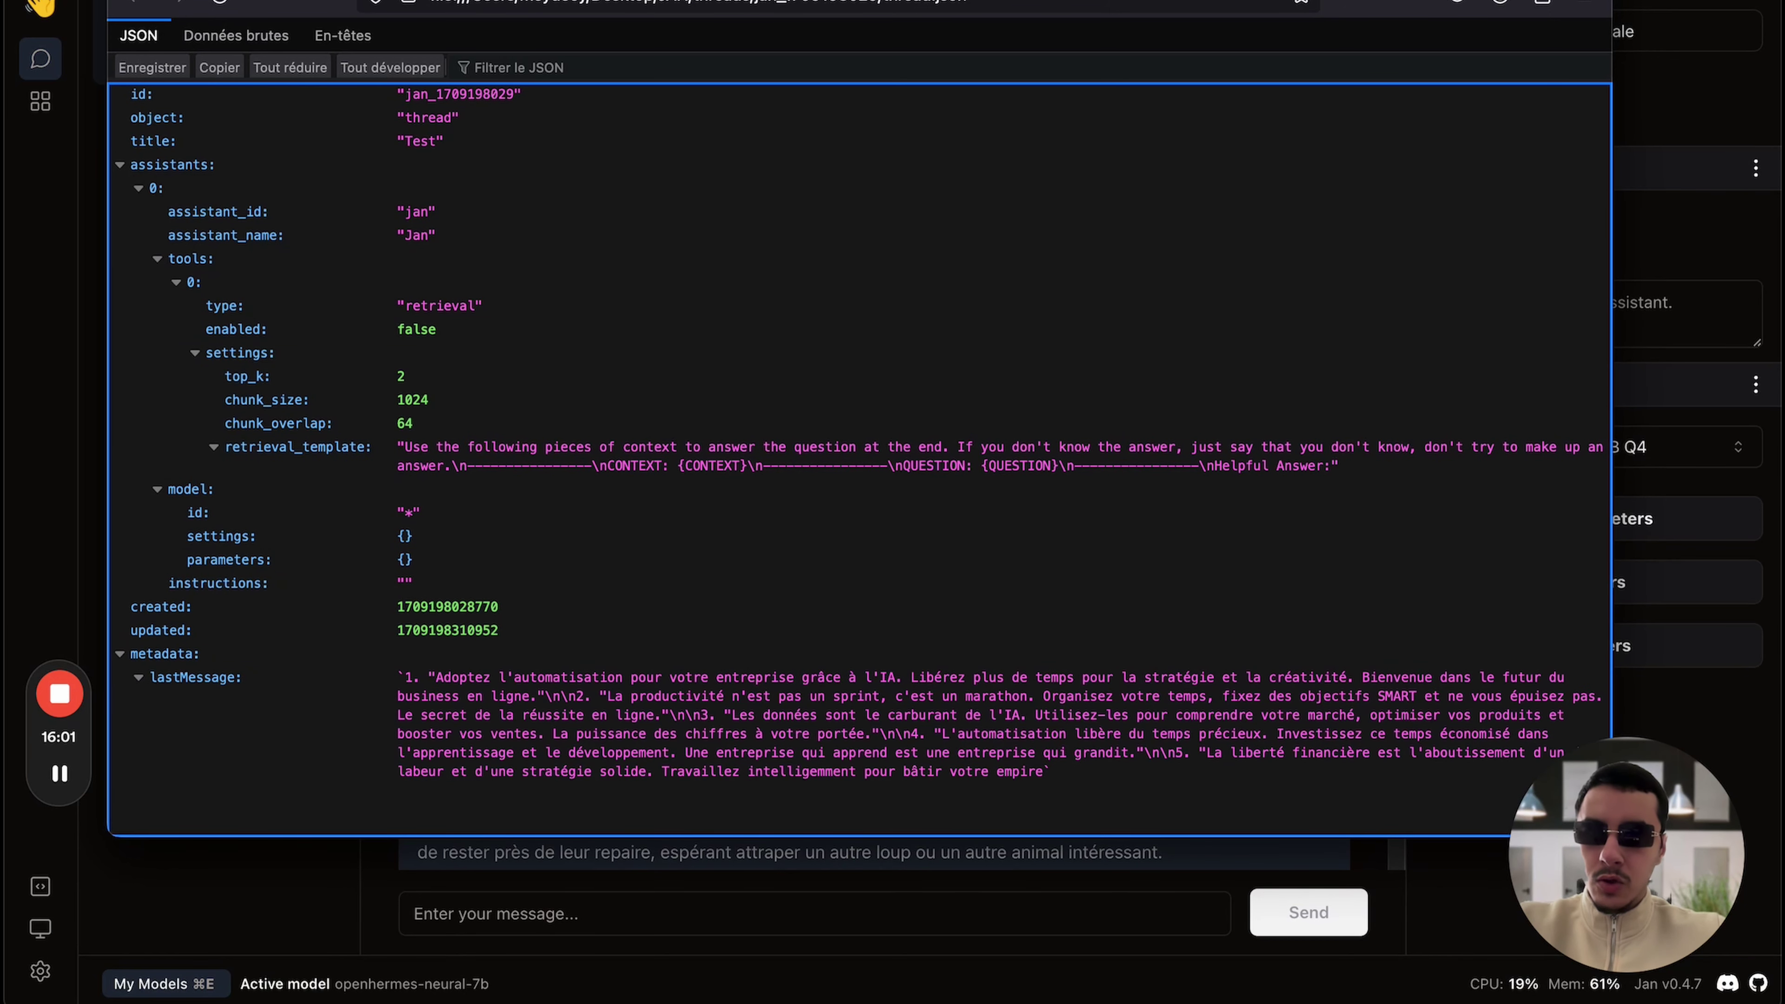
pyautogui.press('super+w')
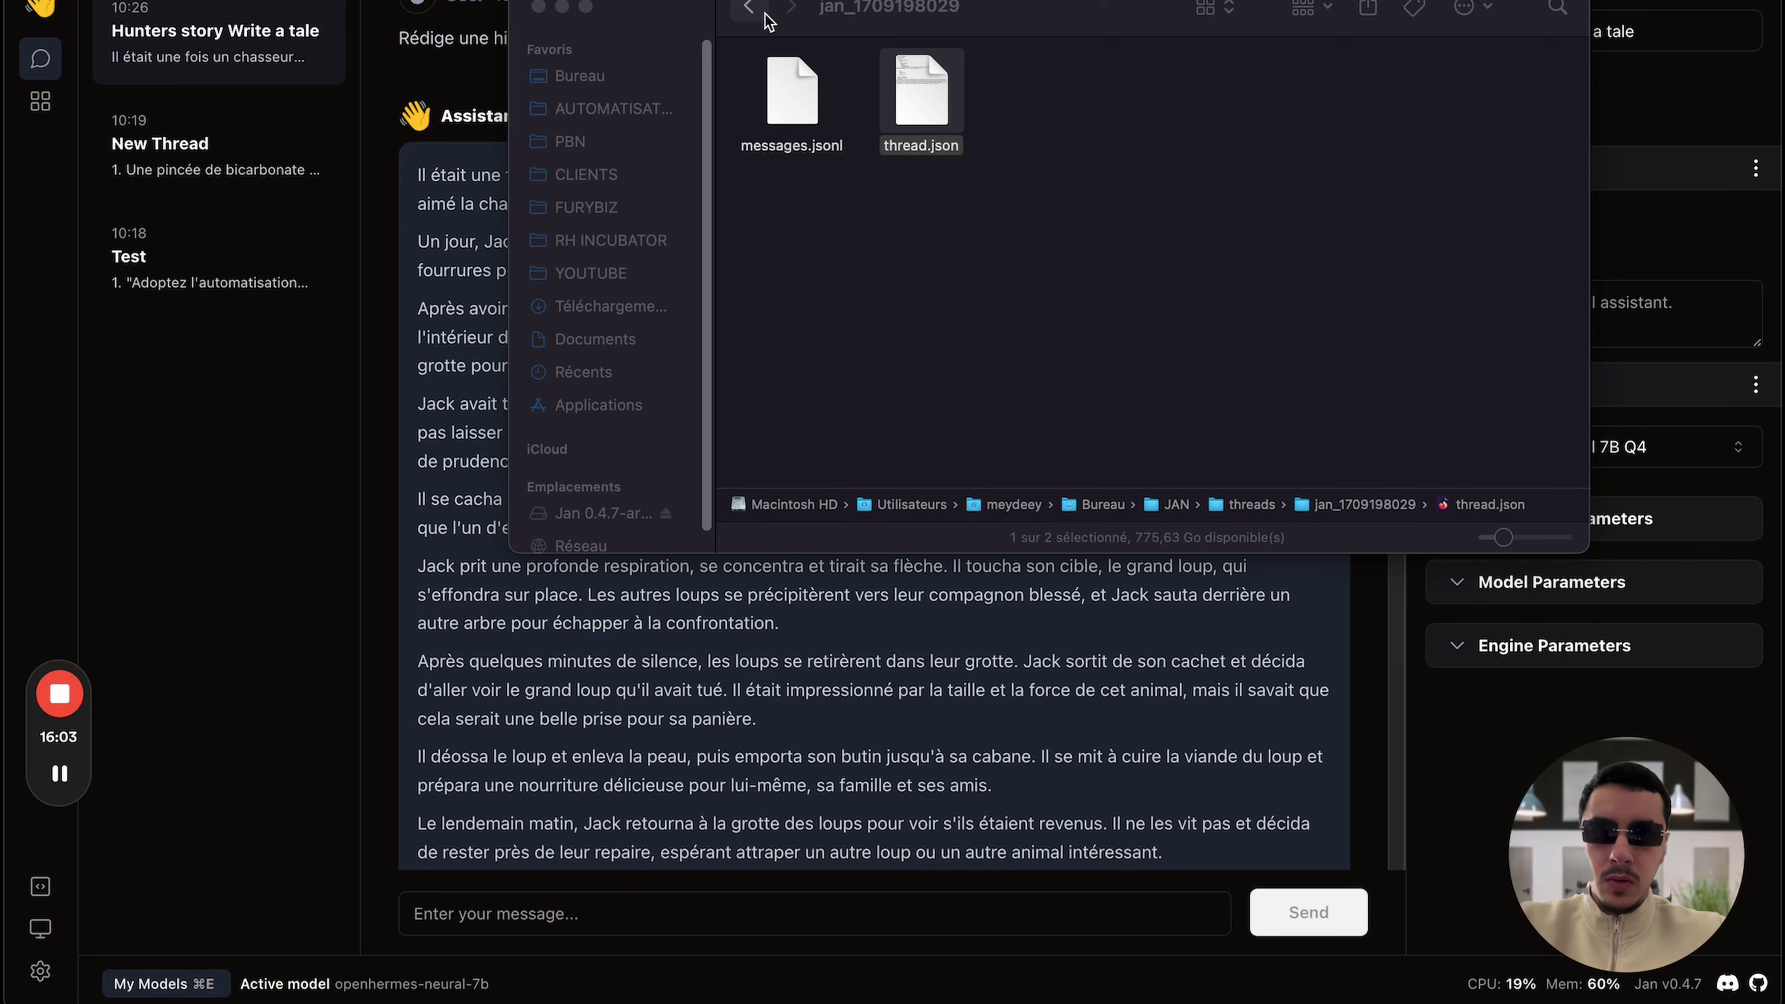
pyautogui.click(748, 7)
pyautogui.doubleClick(1032, 97)
pyautogui.doubleClick(929, 95)
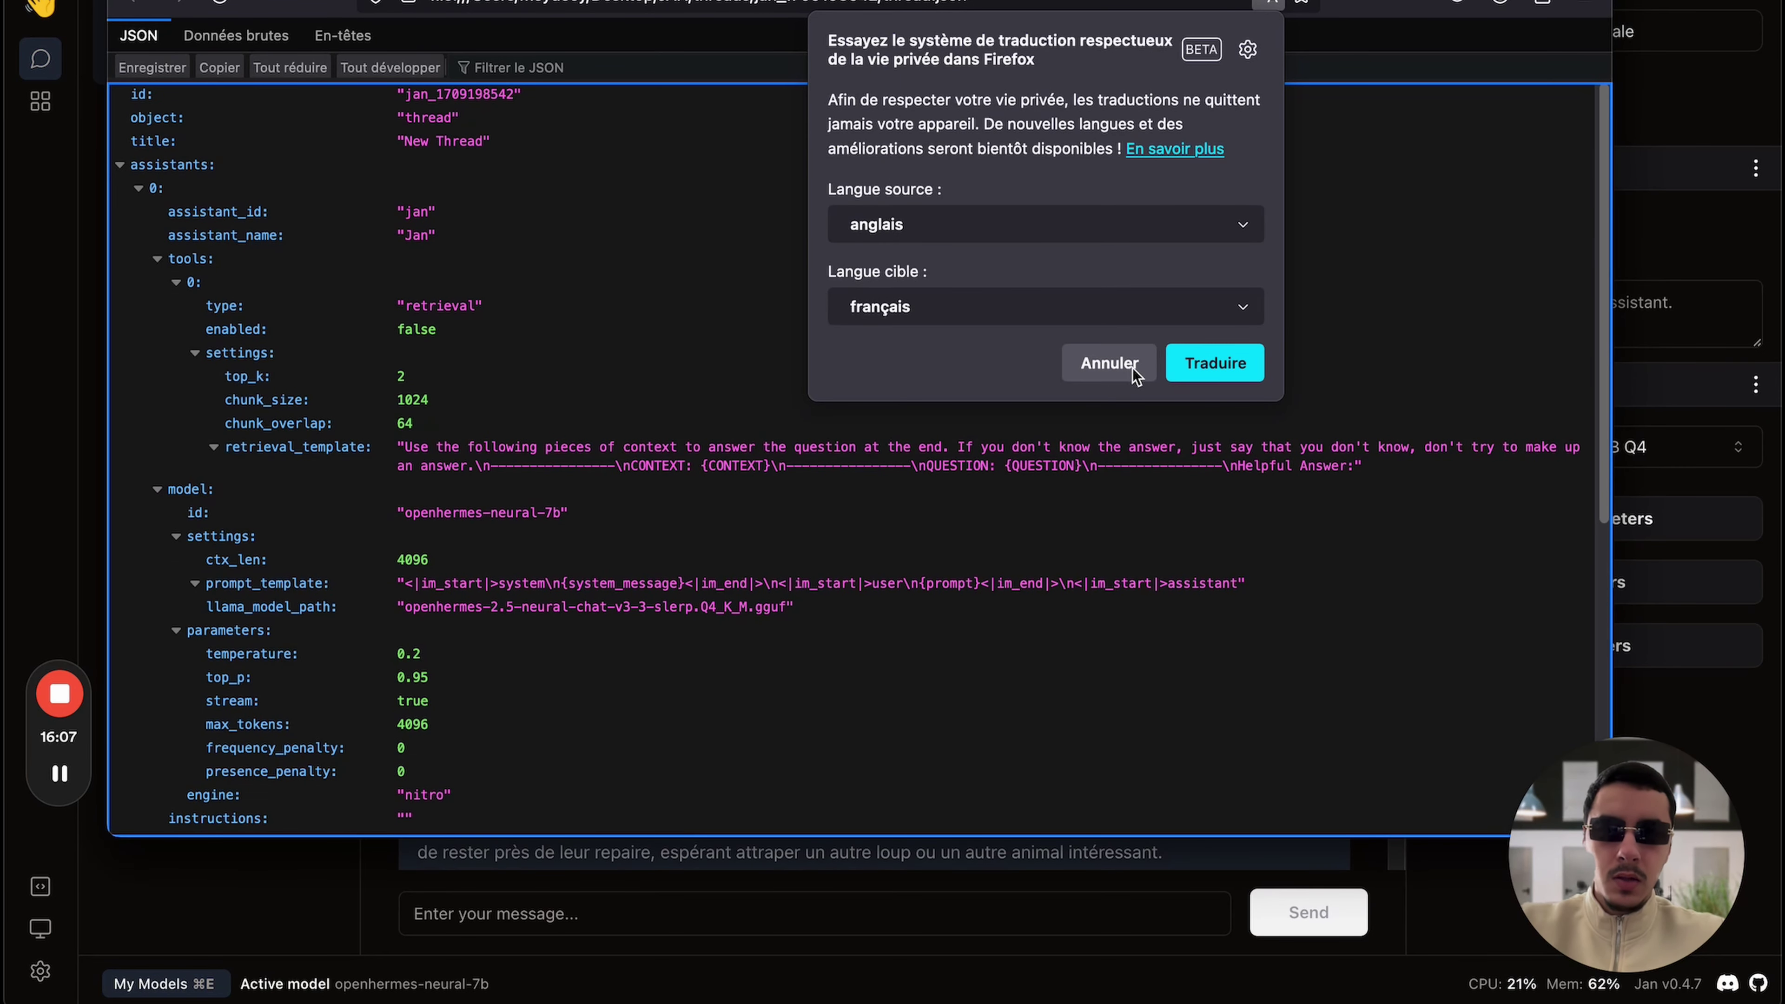
pyautogui.click(1128, 367)
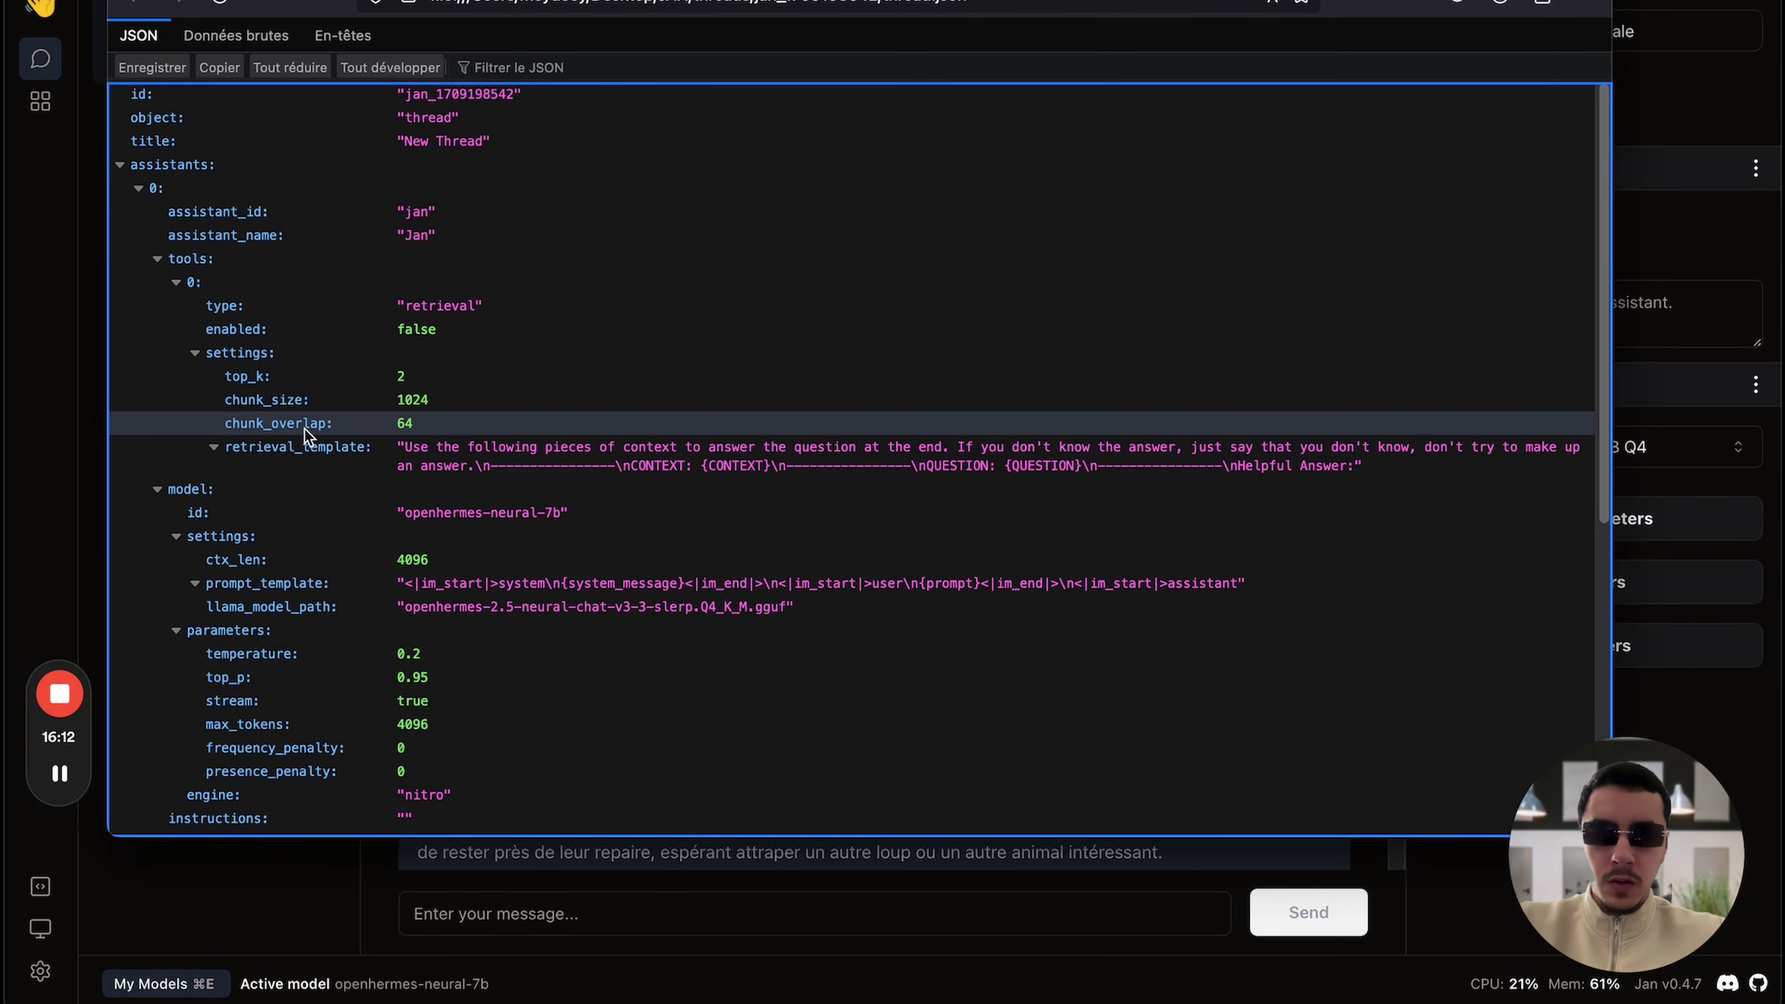
# - Examine the model ID, model settings and generation parameters in the thread's JSON file
pyautogui.scroll(-3, 304, 428)
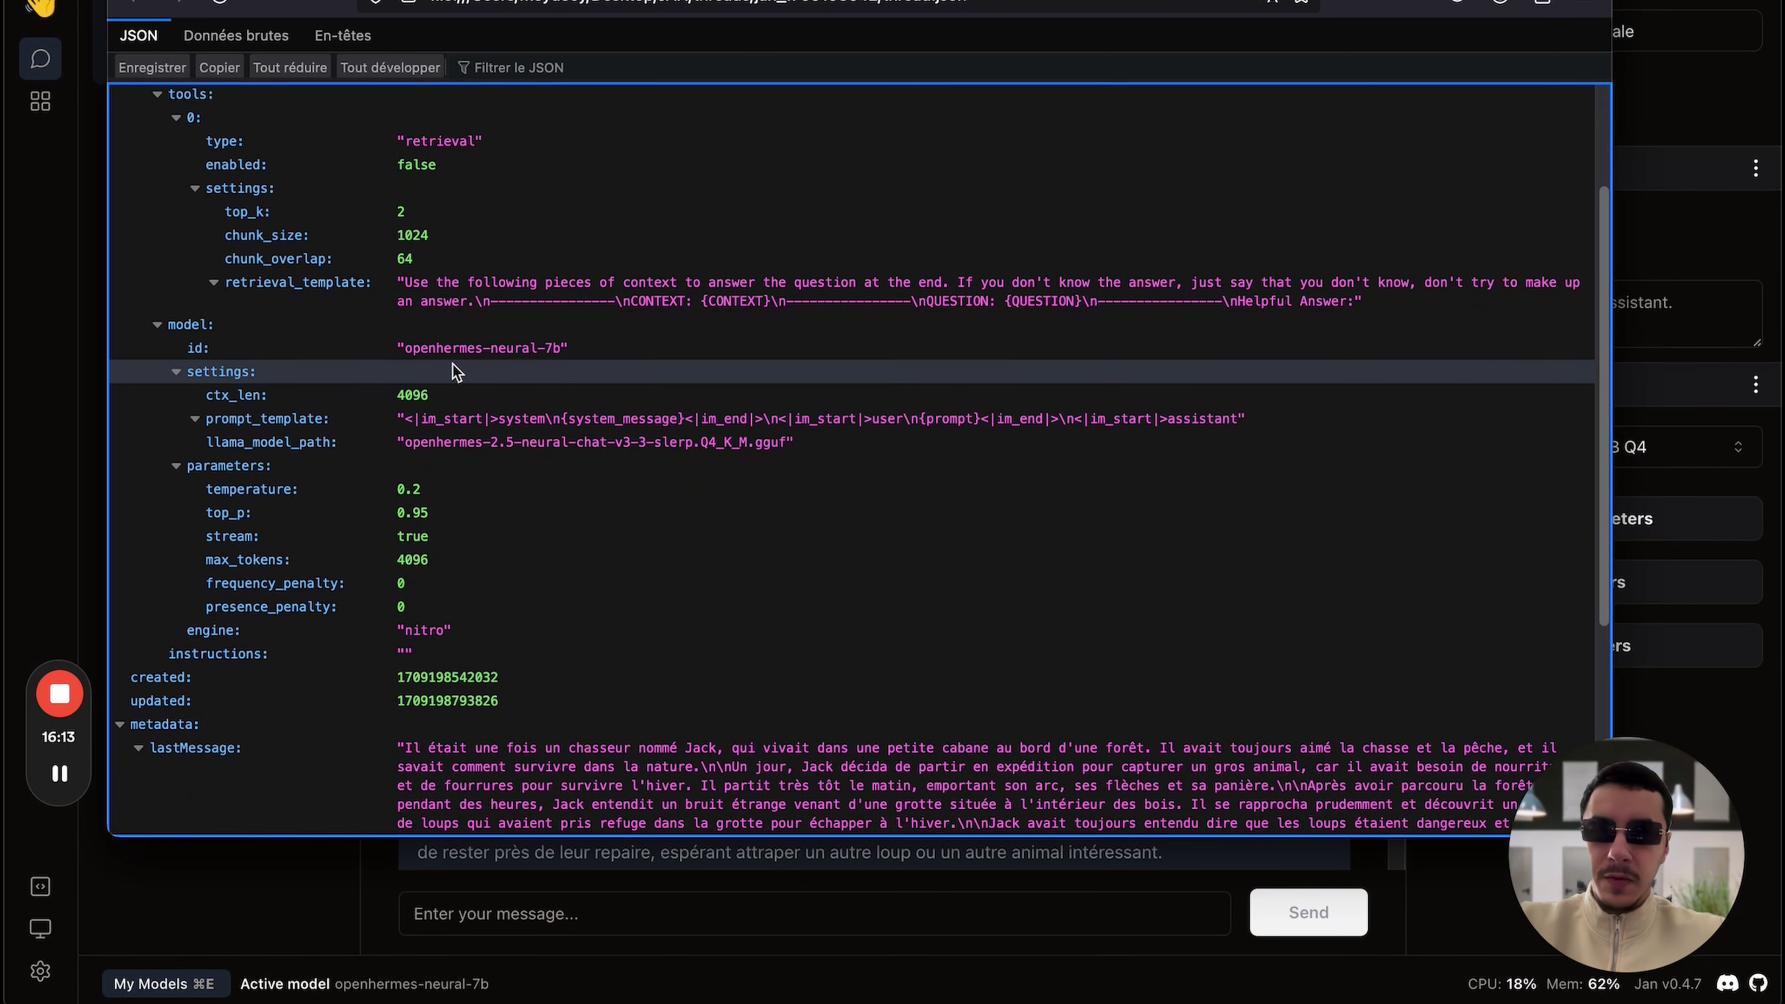
pyautogui.scroll(5, 407, 349)
pyautogui.hscroll(-5, 409, 348)
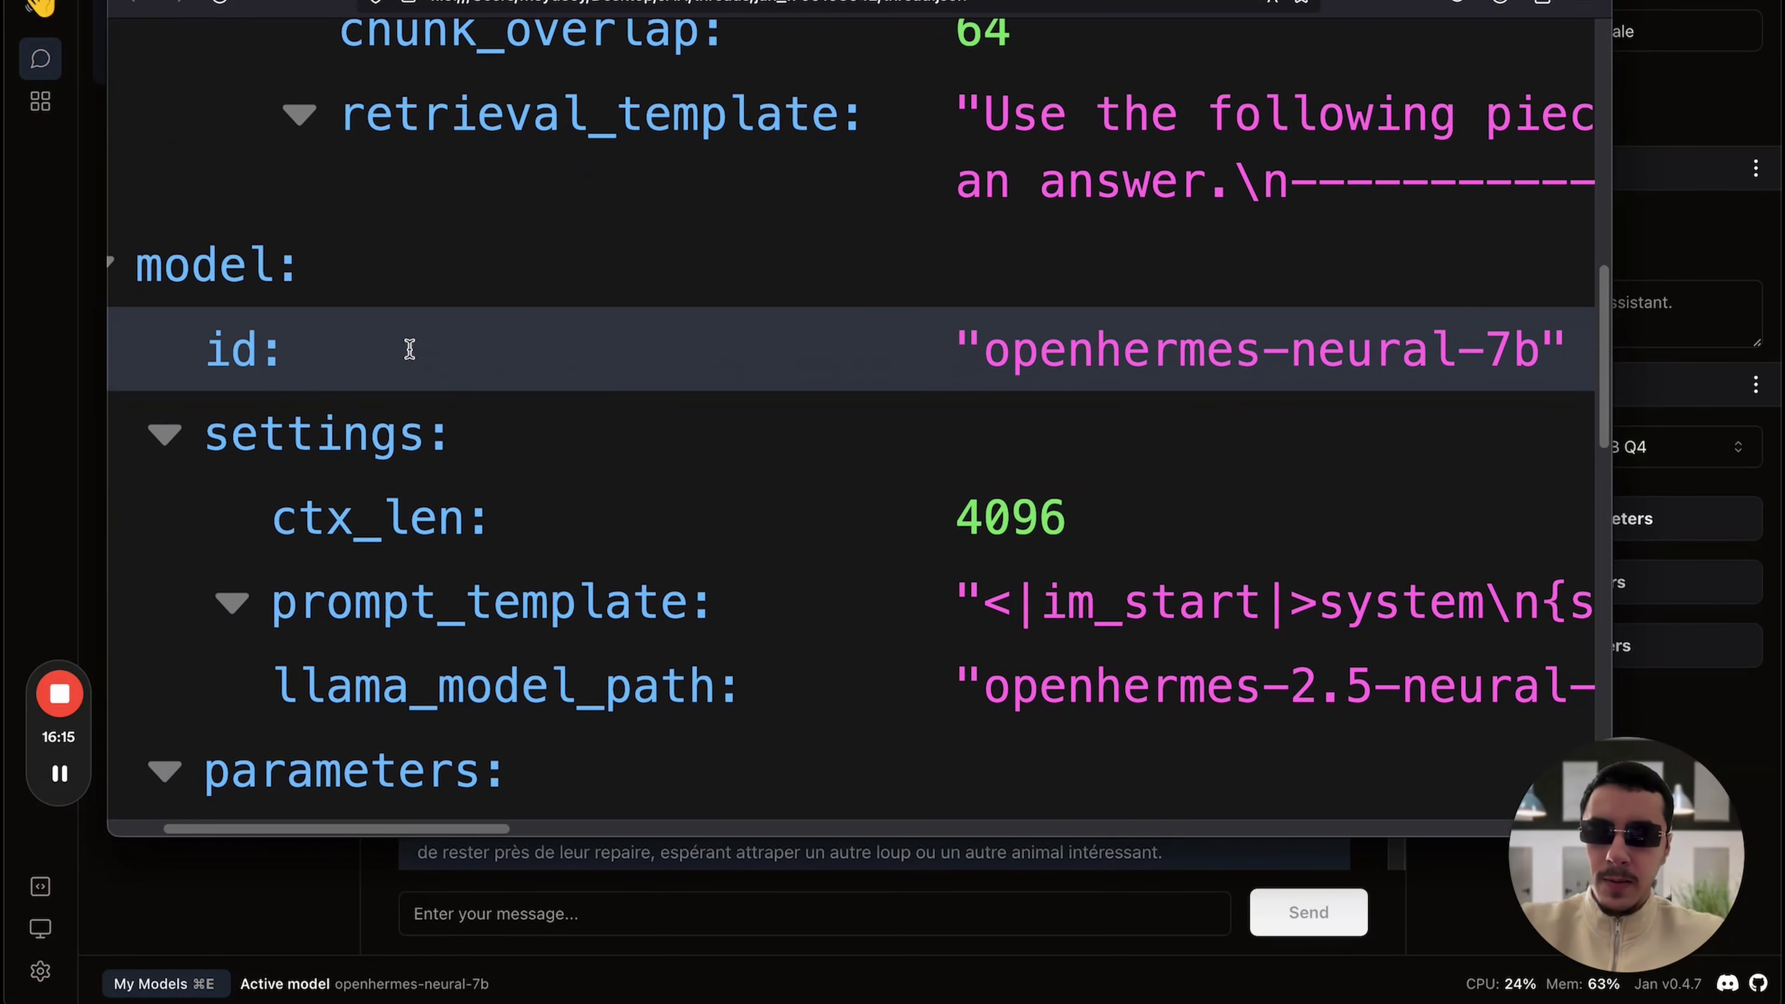
pyautogui.scroll(-5, 1231, 381)
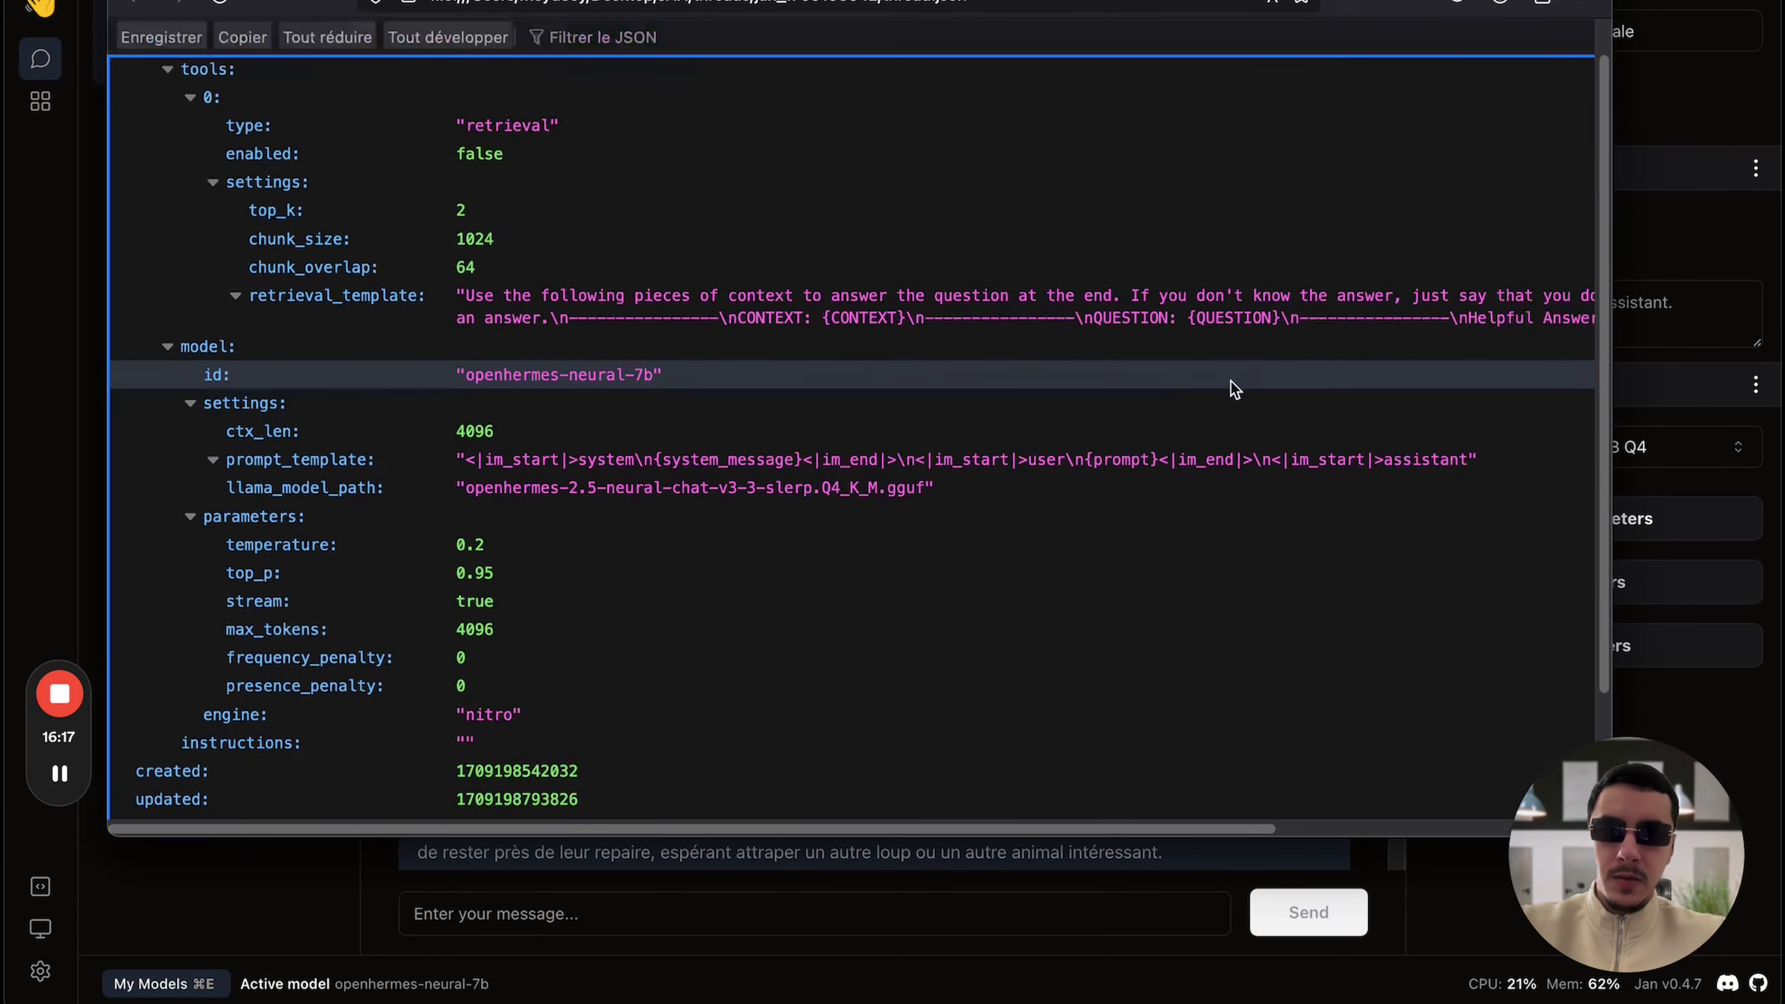
pyautogui.scroll(-3, 1234, 387)
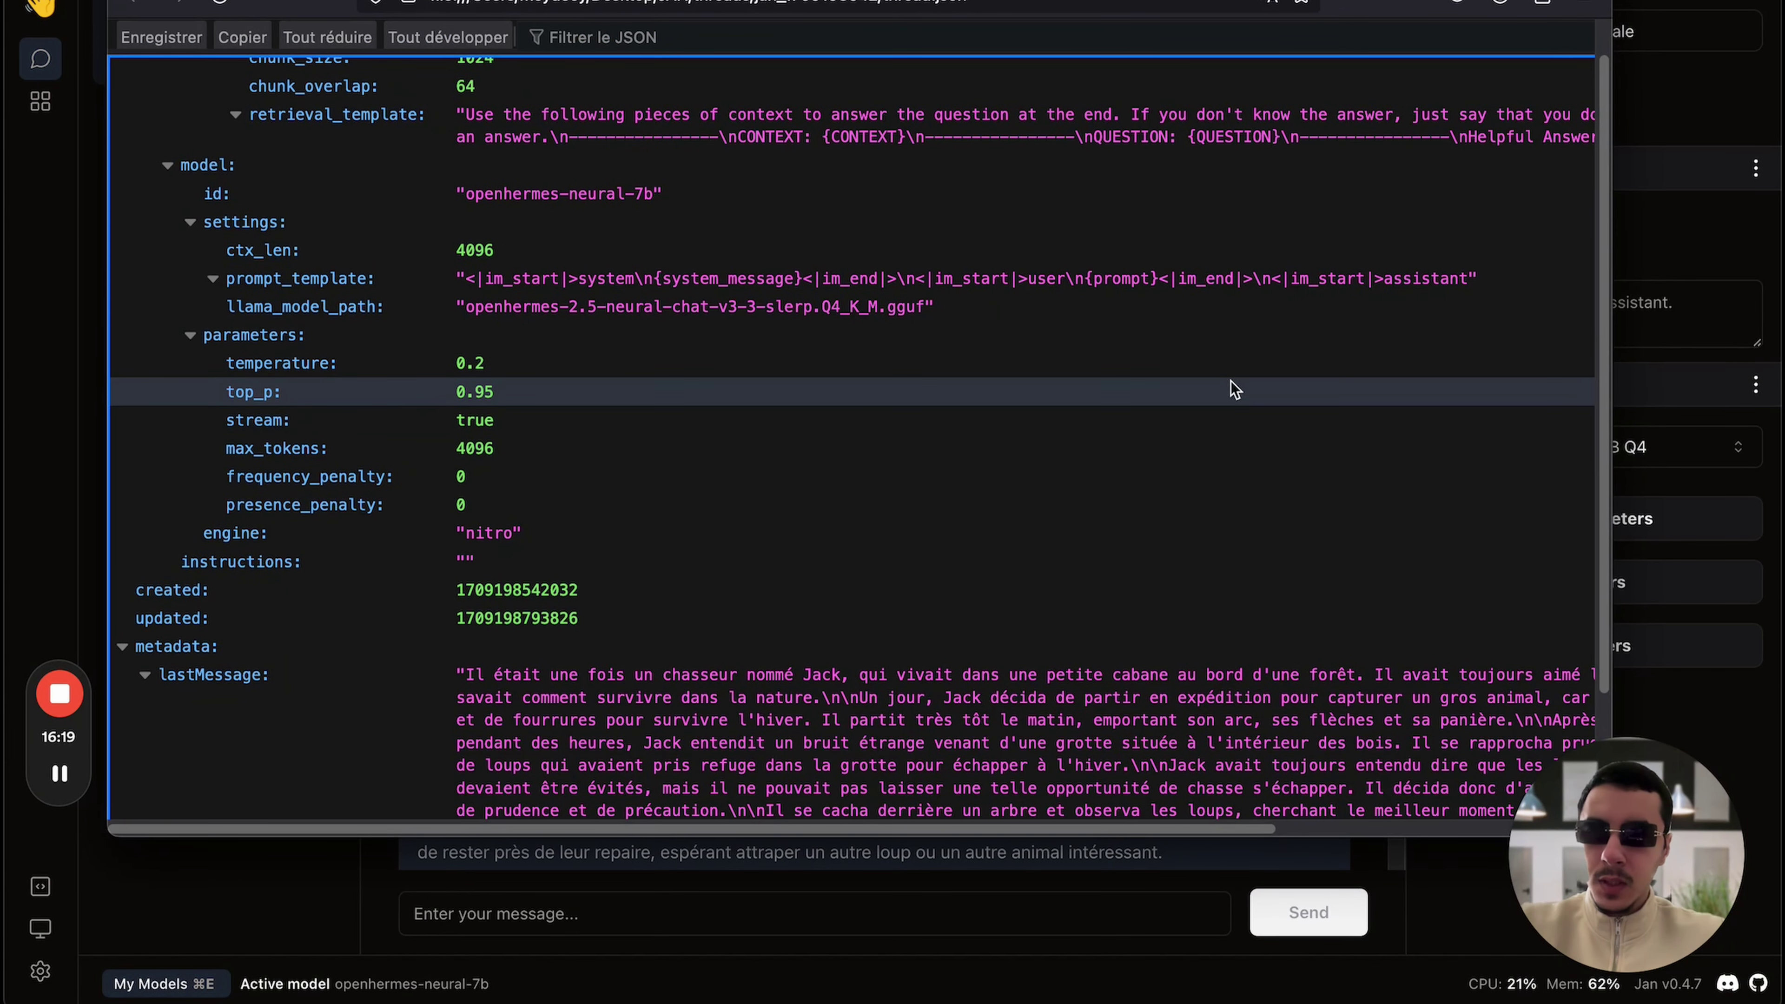
pyautogui.scroll(5, 372, 269)
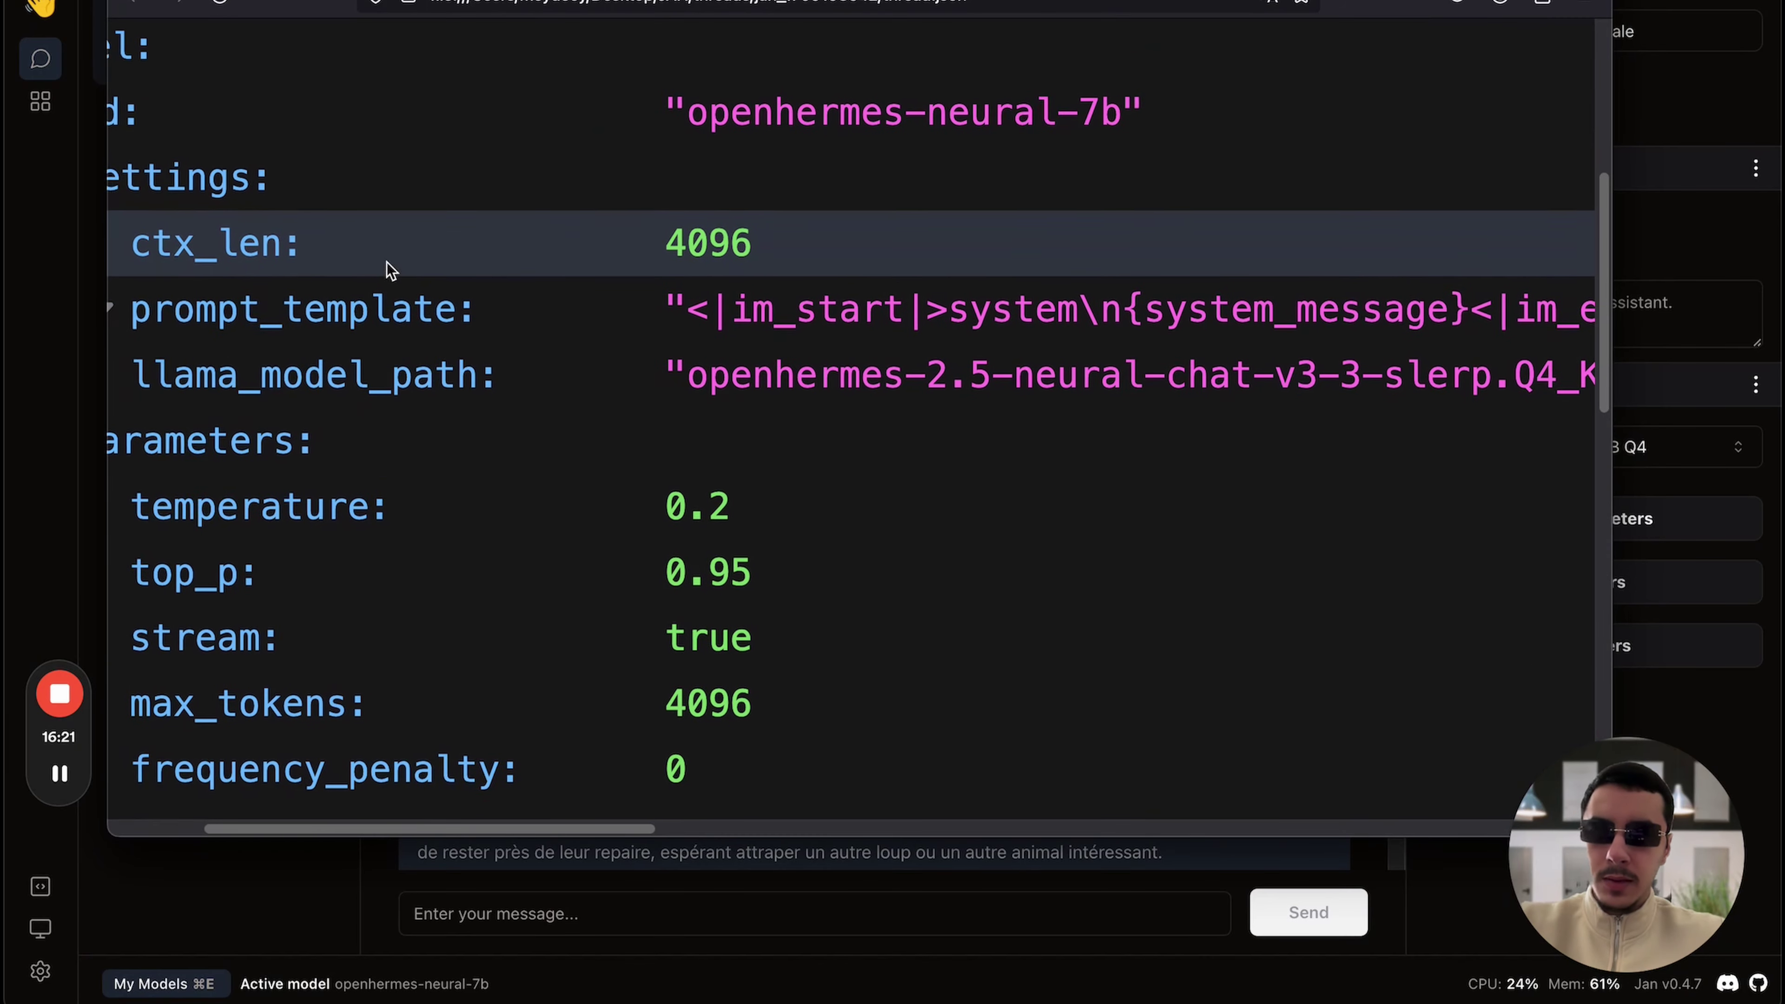
pyautogui.scroll(-5, 731, 249)
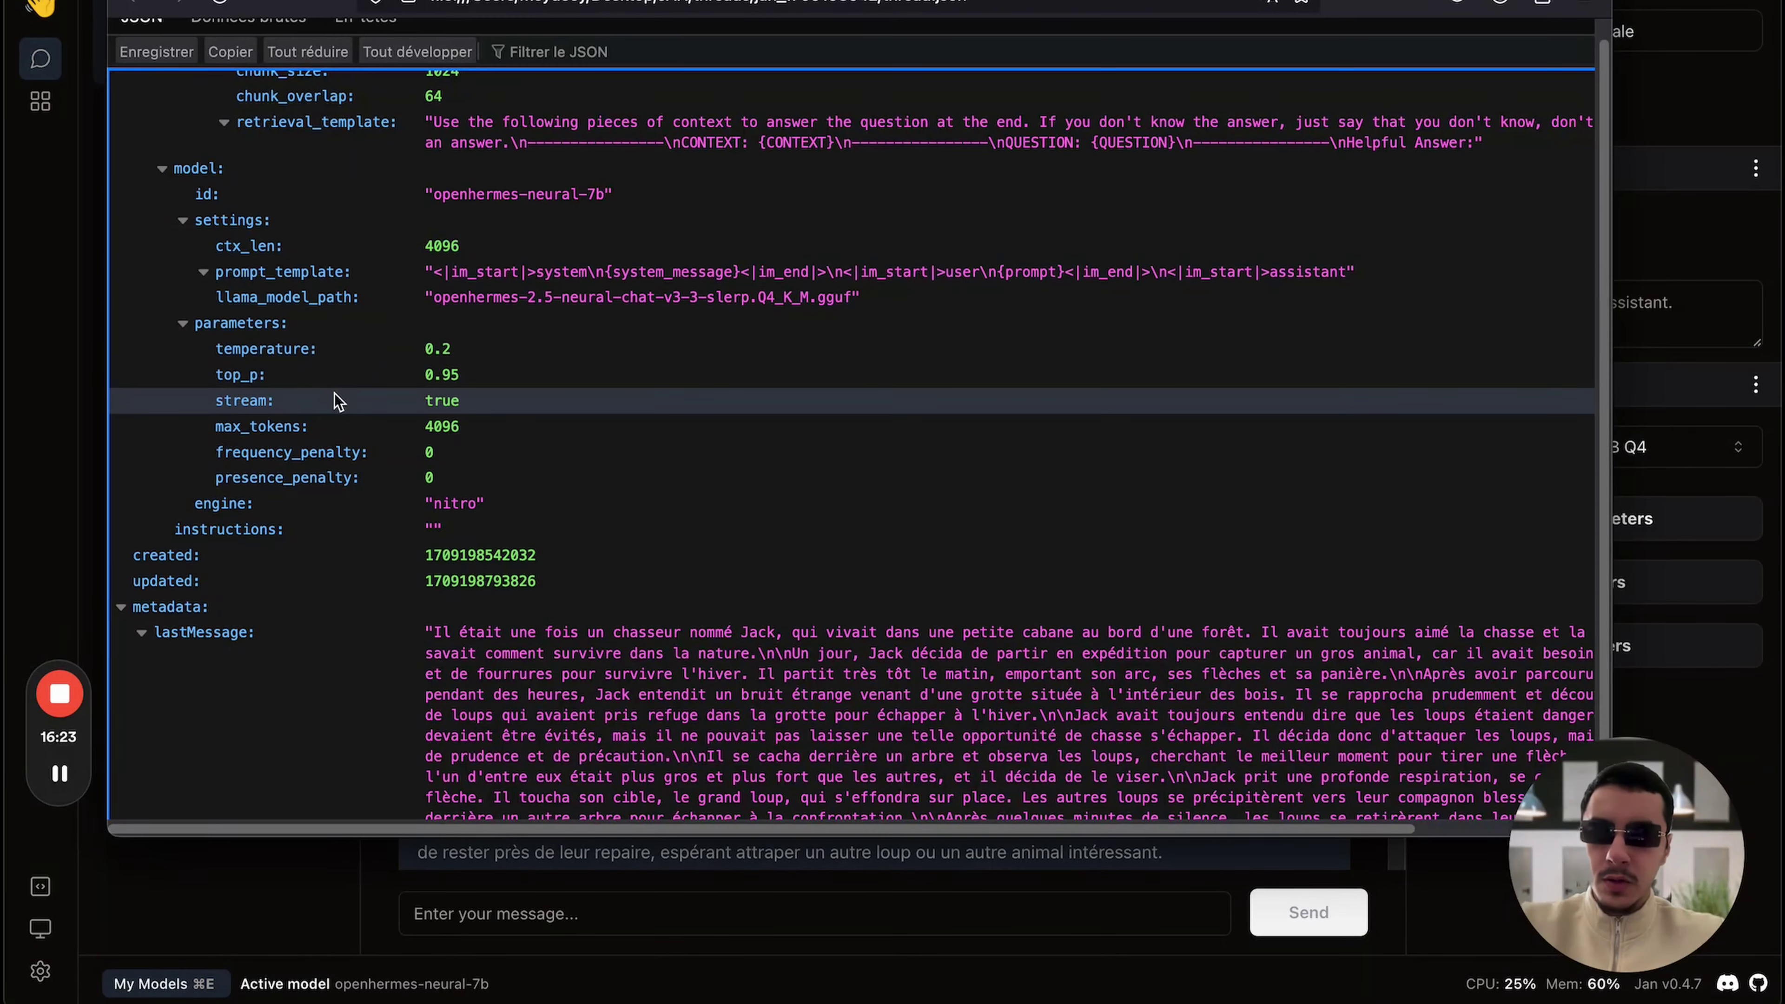
pyautogui.scroll(5, 336, 400)
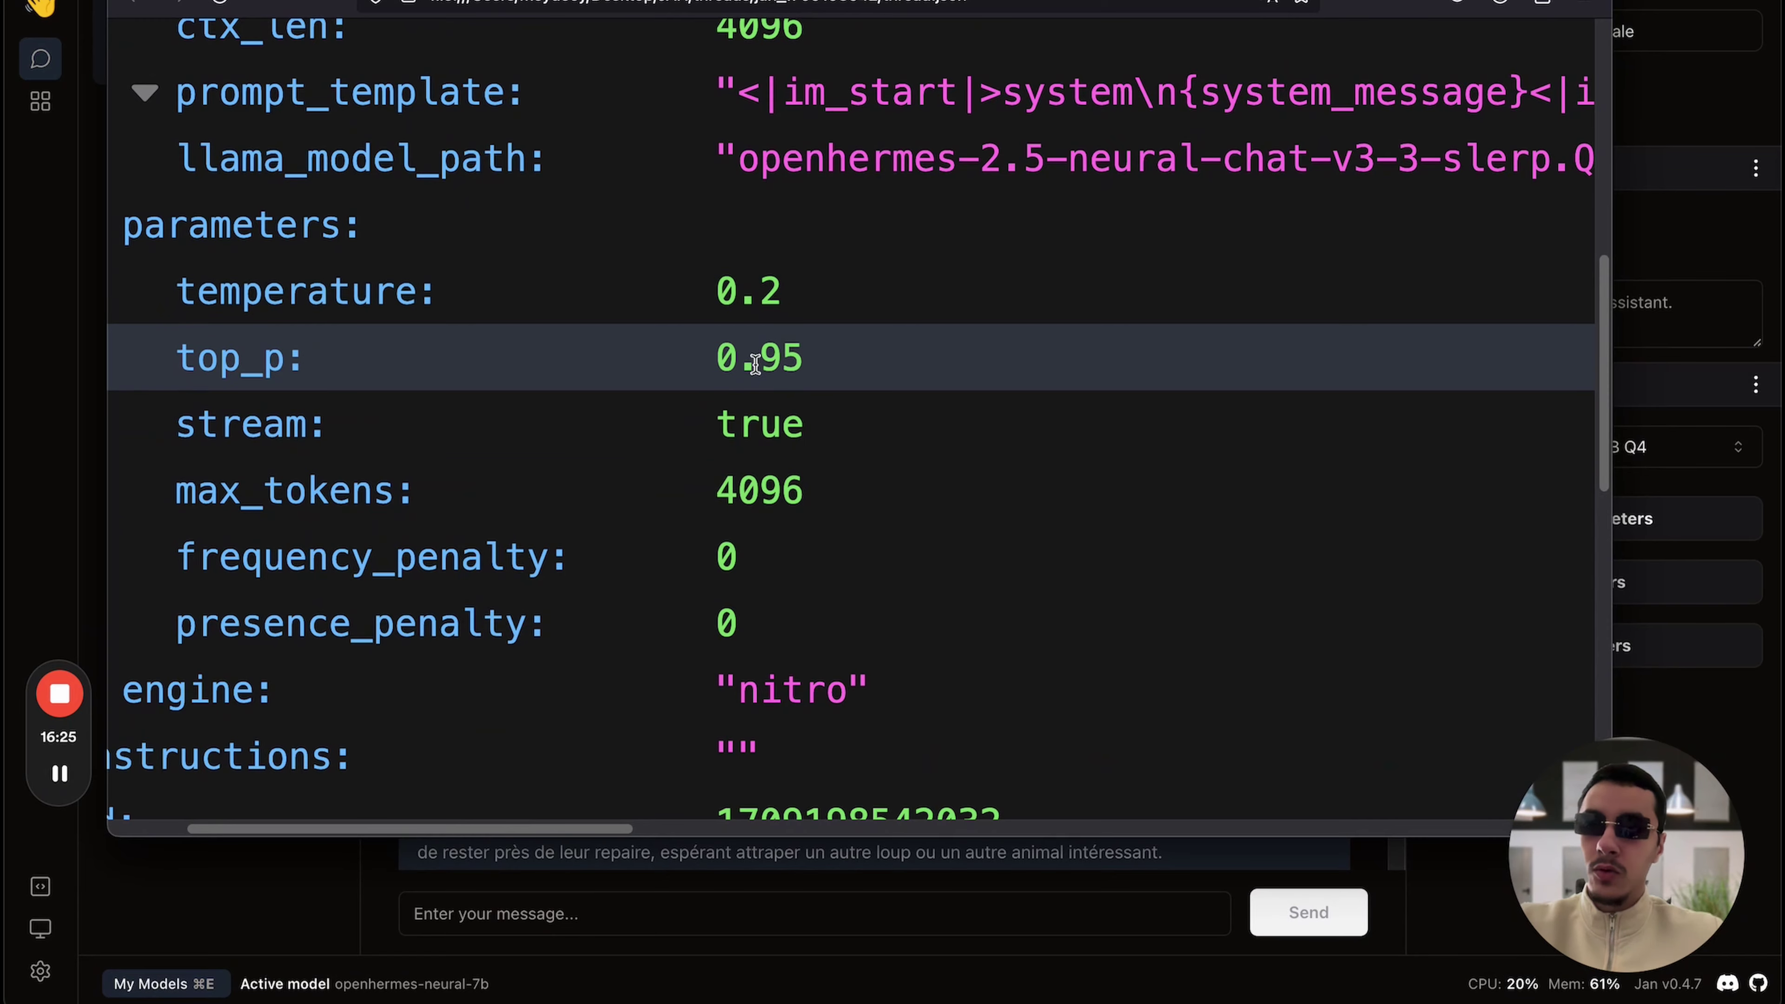
pyautogui.scroll(-5, 810, 386)
pyautogui.scroll(-3, 810, 386)
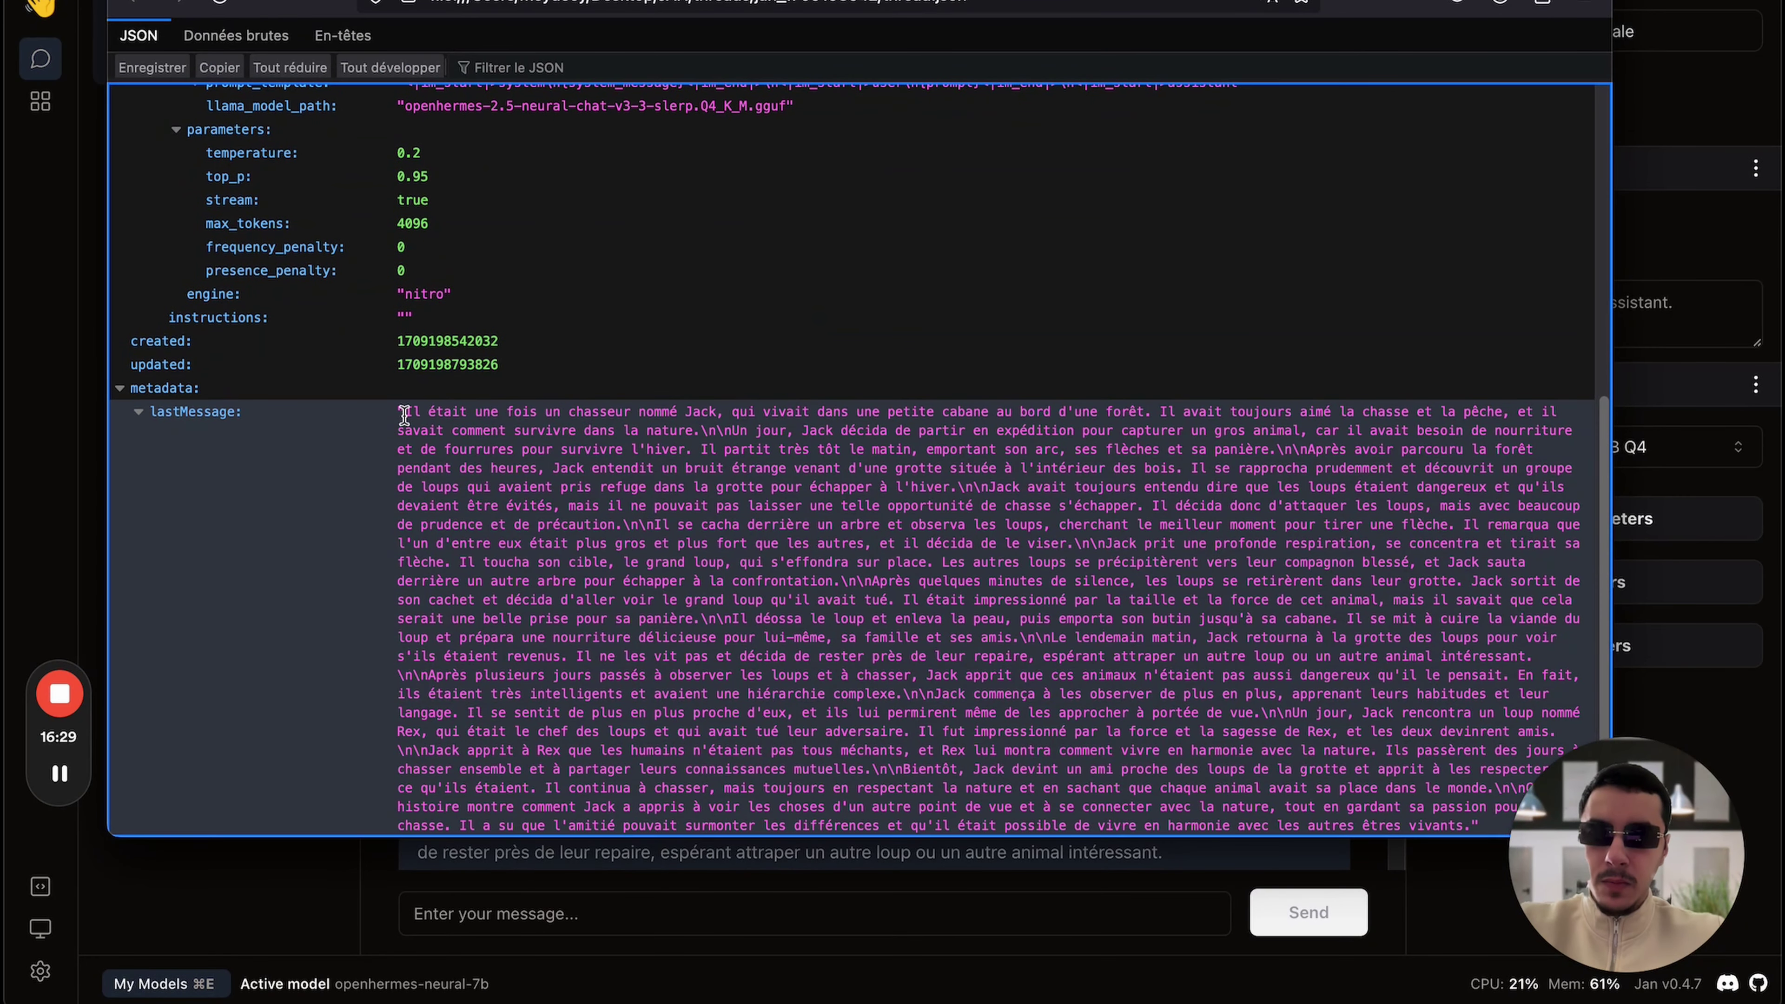
# - Examine the story text stored under lastMessage in the thread's metadata, along with the neighbouring engine and timestamp entries
pyautogui.moveTo(404, 416); pyautogui.dragTo(1307, 768)
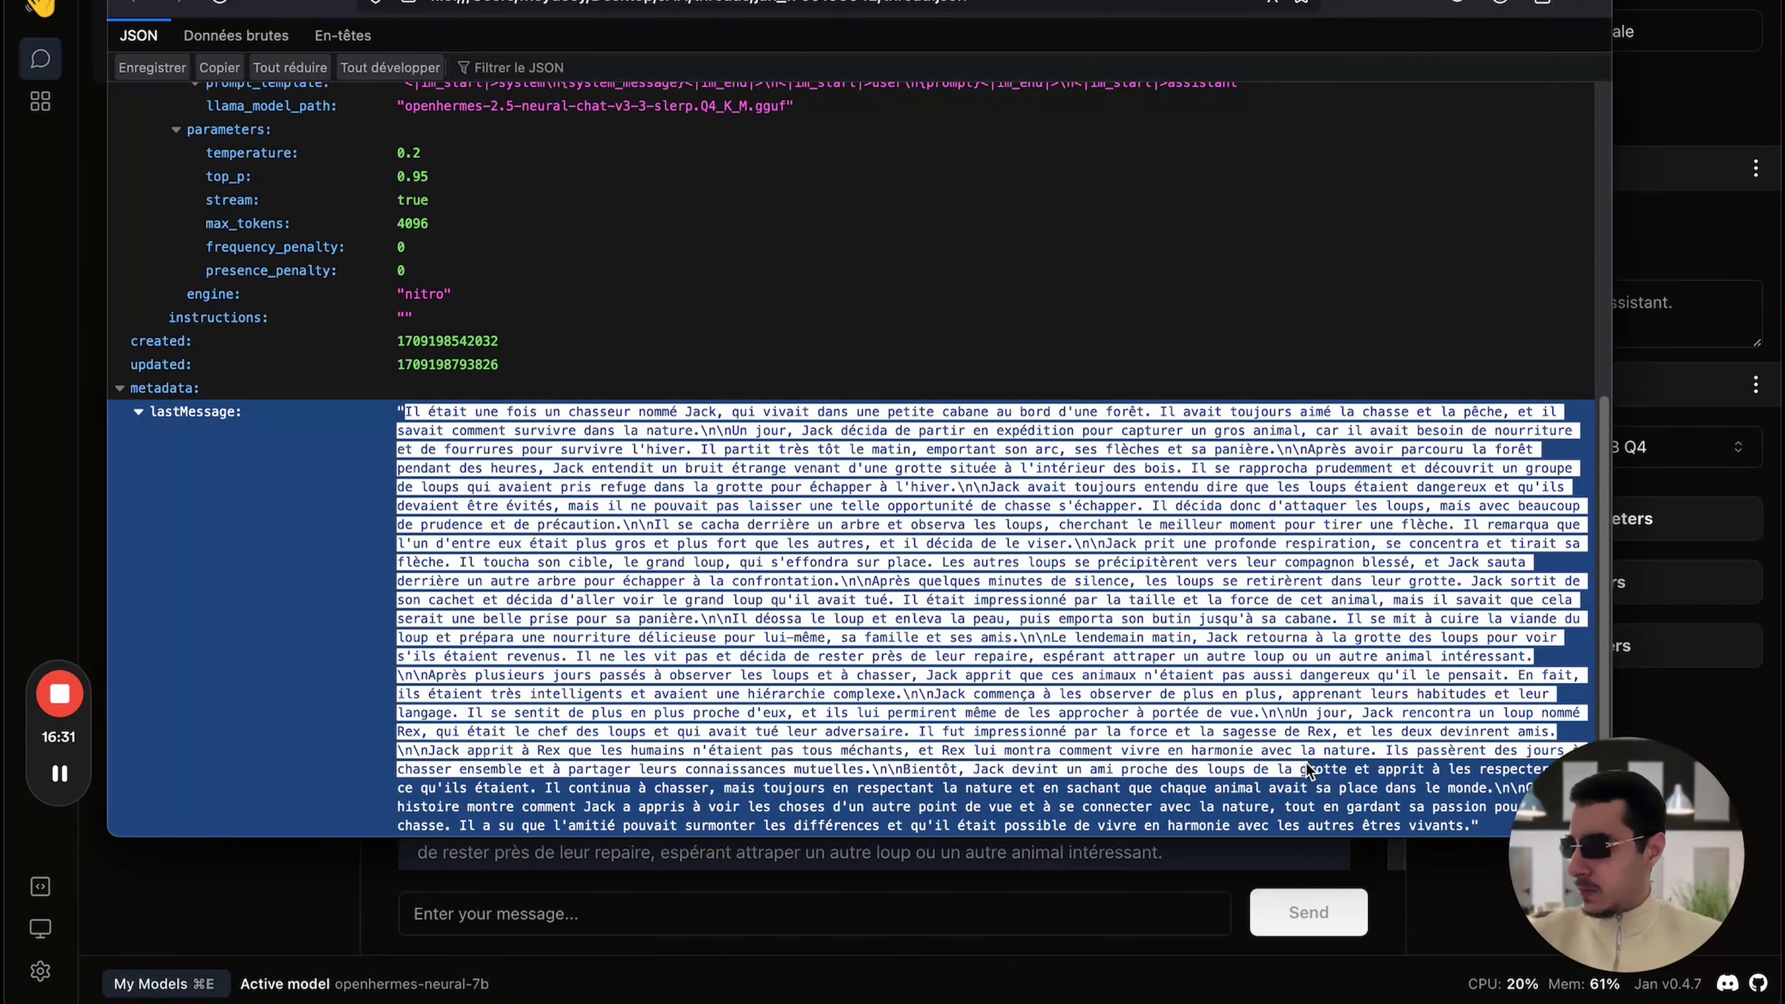
pyautogui.click(1021, 322)
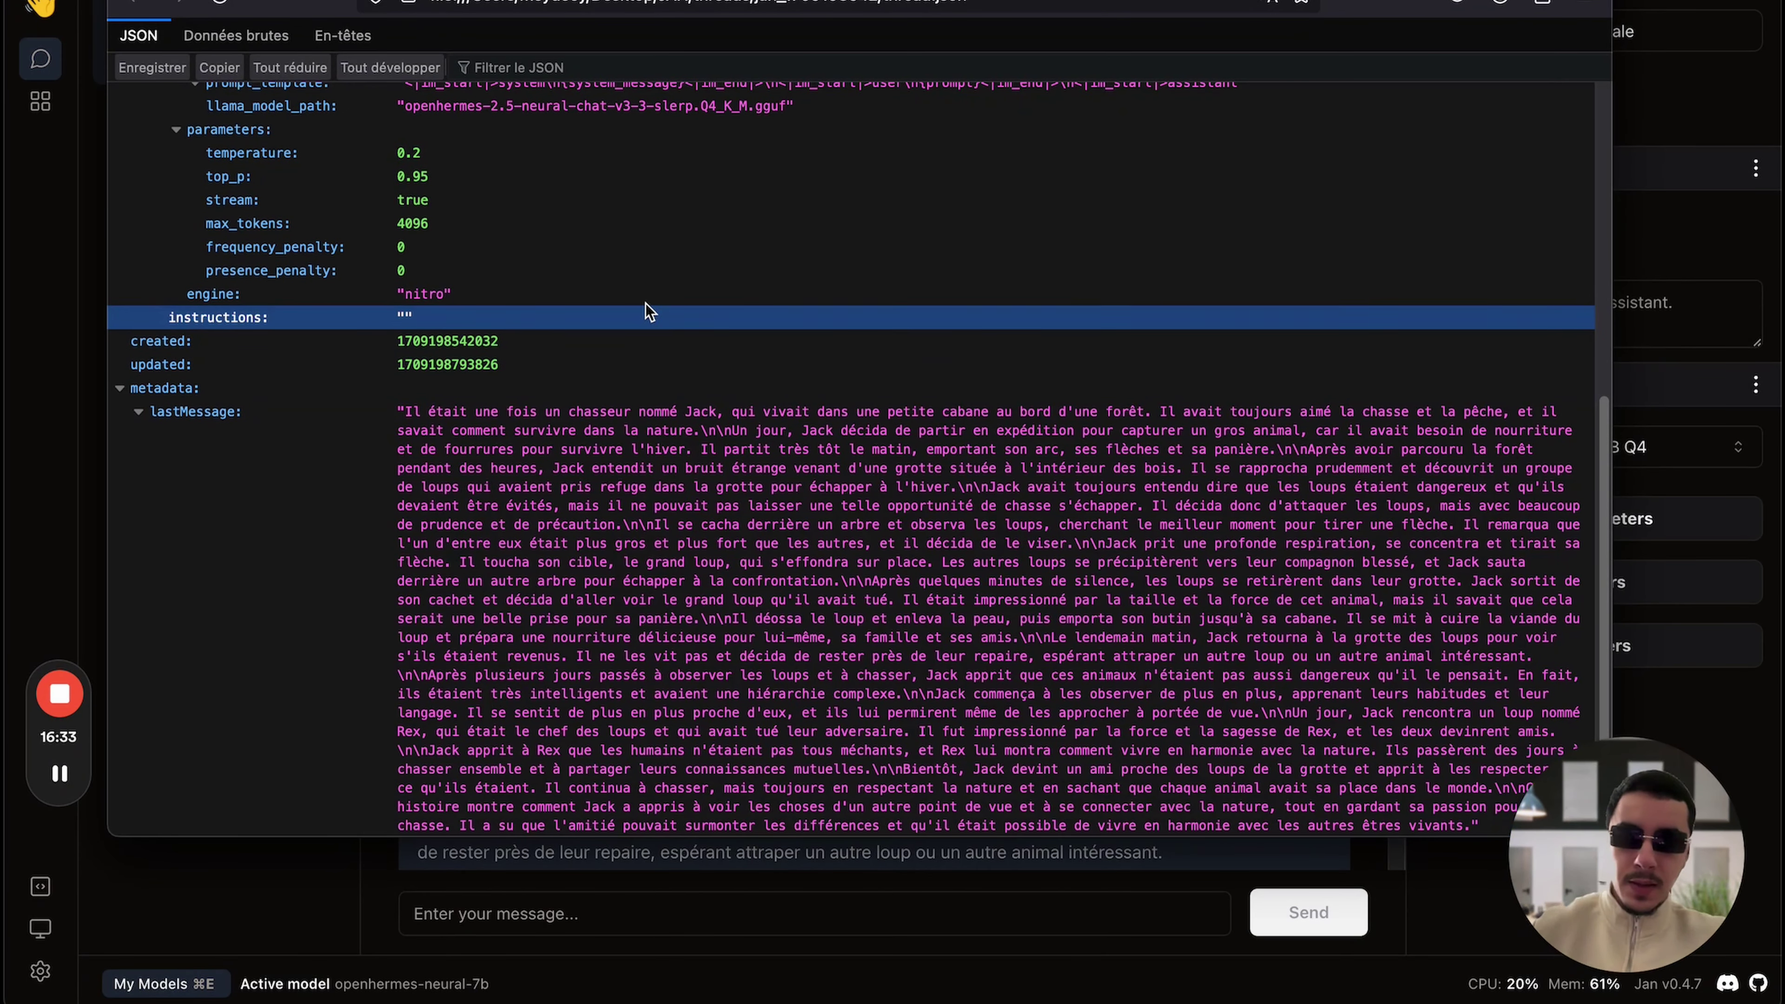
pyautogui.click(457, 294)
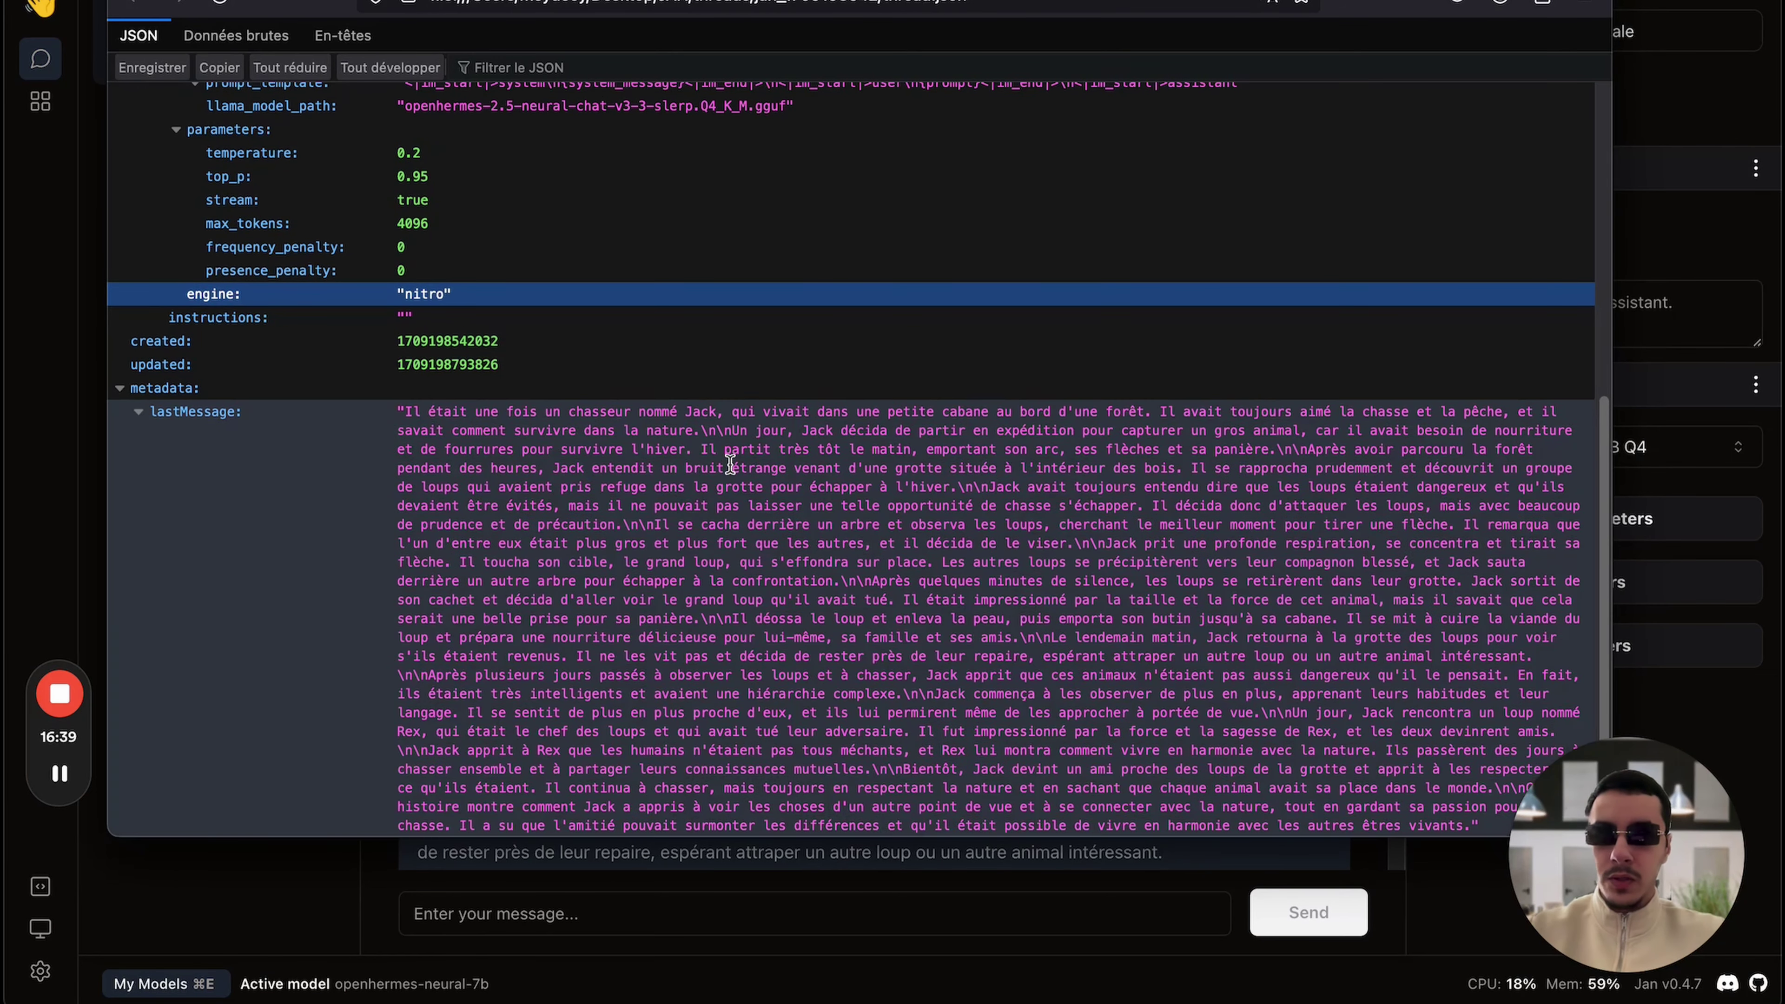
pyautogui.moveTo(409, 419)
pyautogui.mouseDown()
pyautogui.moveTo(1207, 678)
pyautogui.moveTo(1463, 825)
pyautogui.mouseUp()
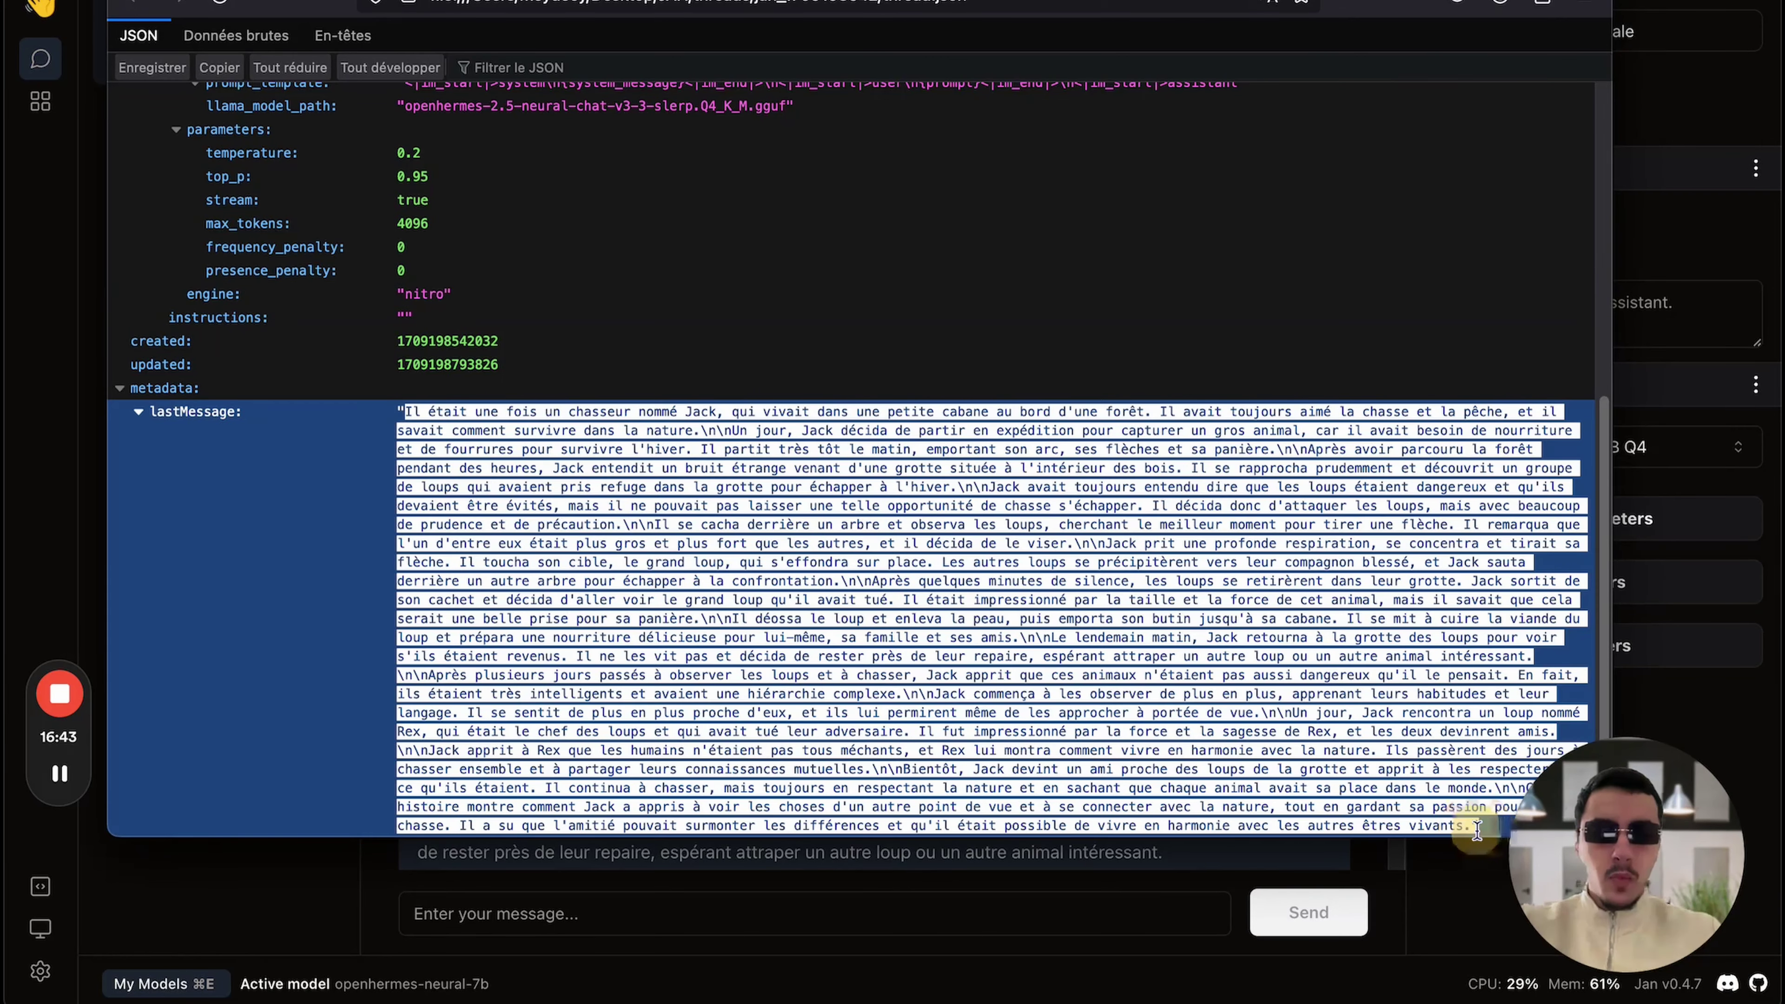
pyautogui.click(1465, 822)
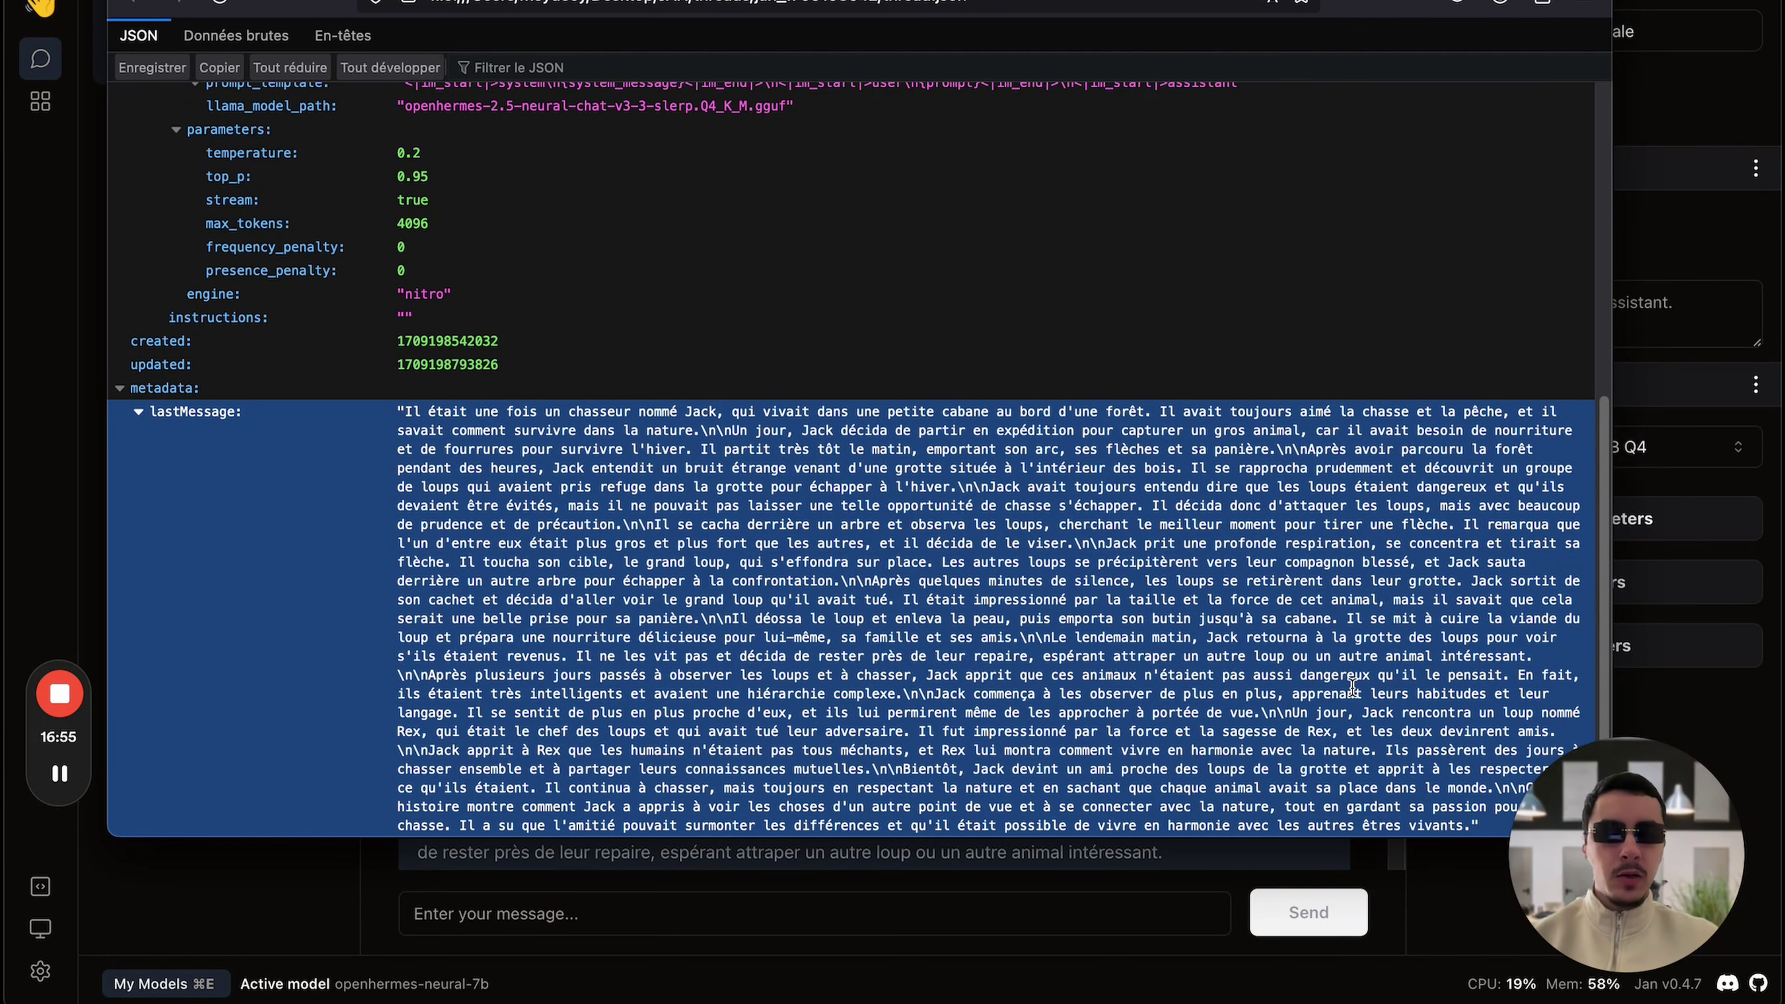
pyautogui.click(714, 368)
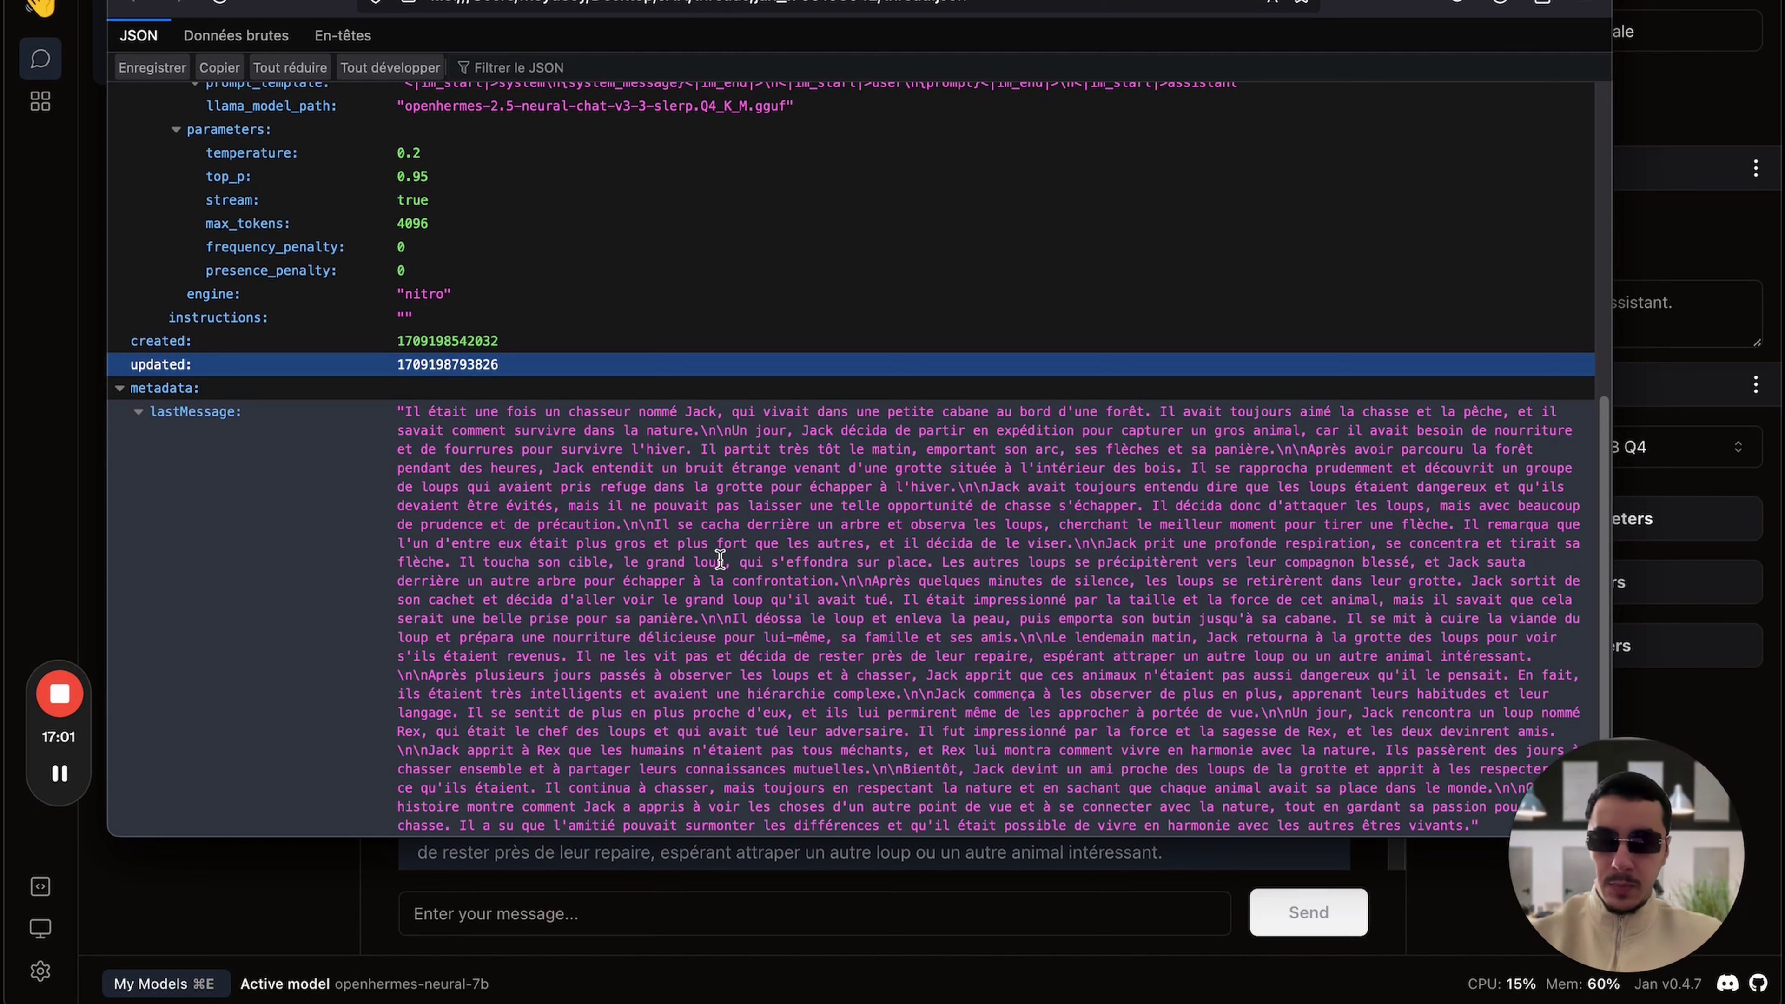
pyautogui.scroll(7, 720, 559)
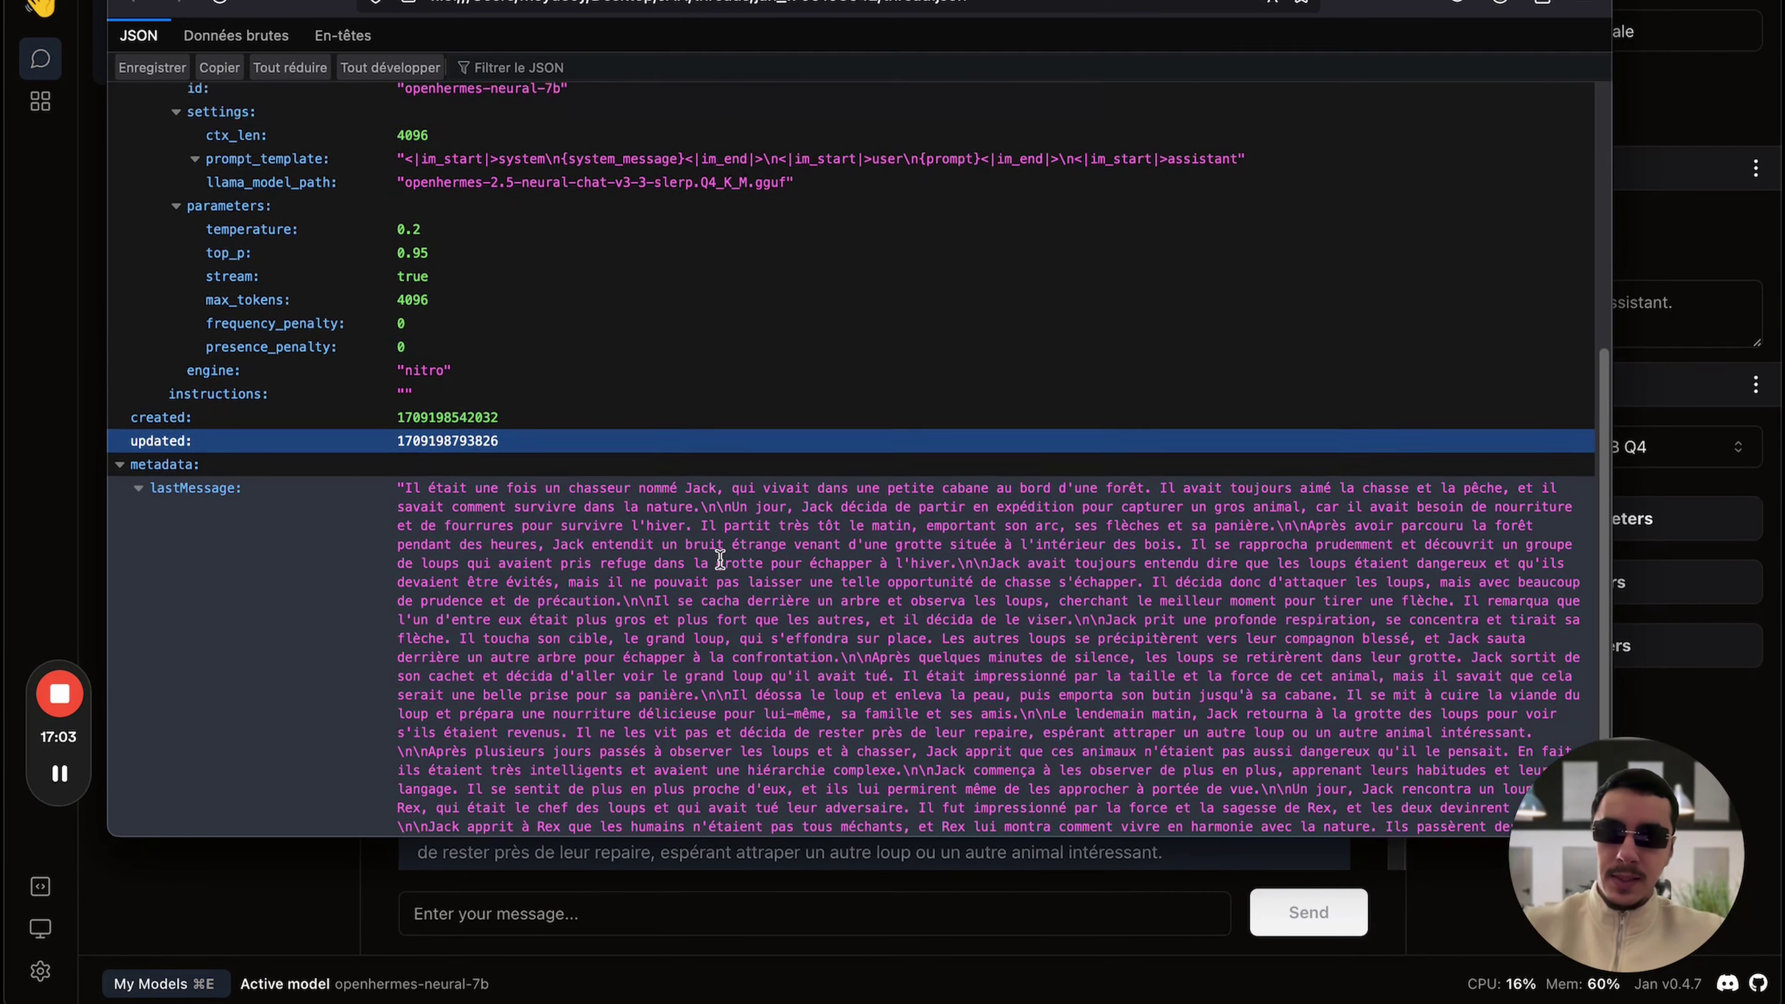
pyautogui.scroll(-6, 720, 559)
pyautogui.scroll(-2, 720, 560)
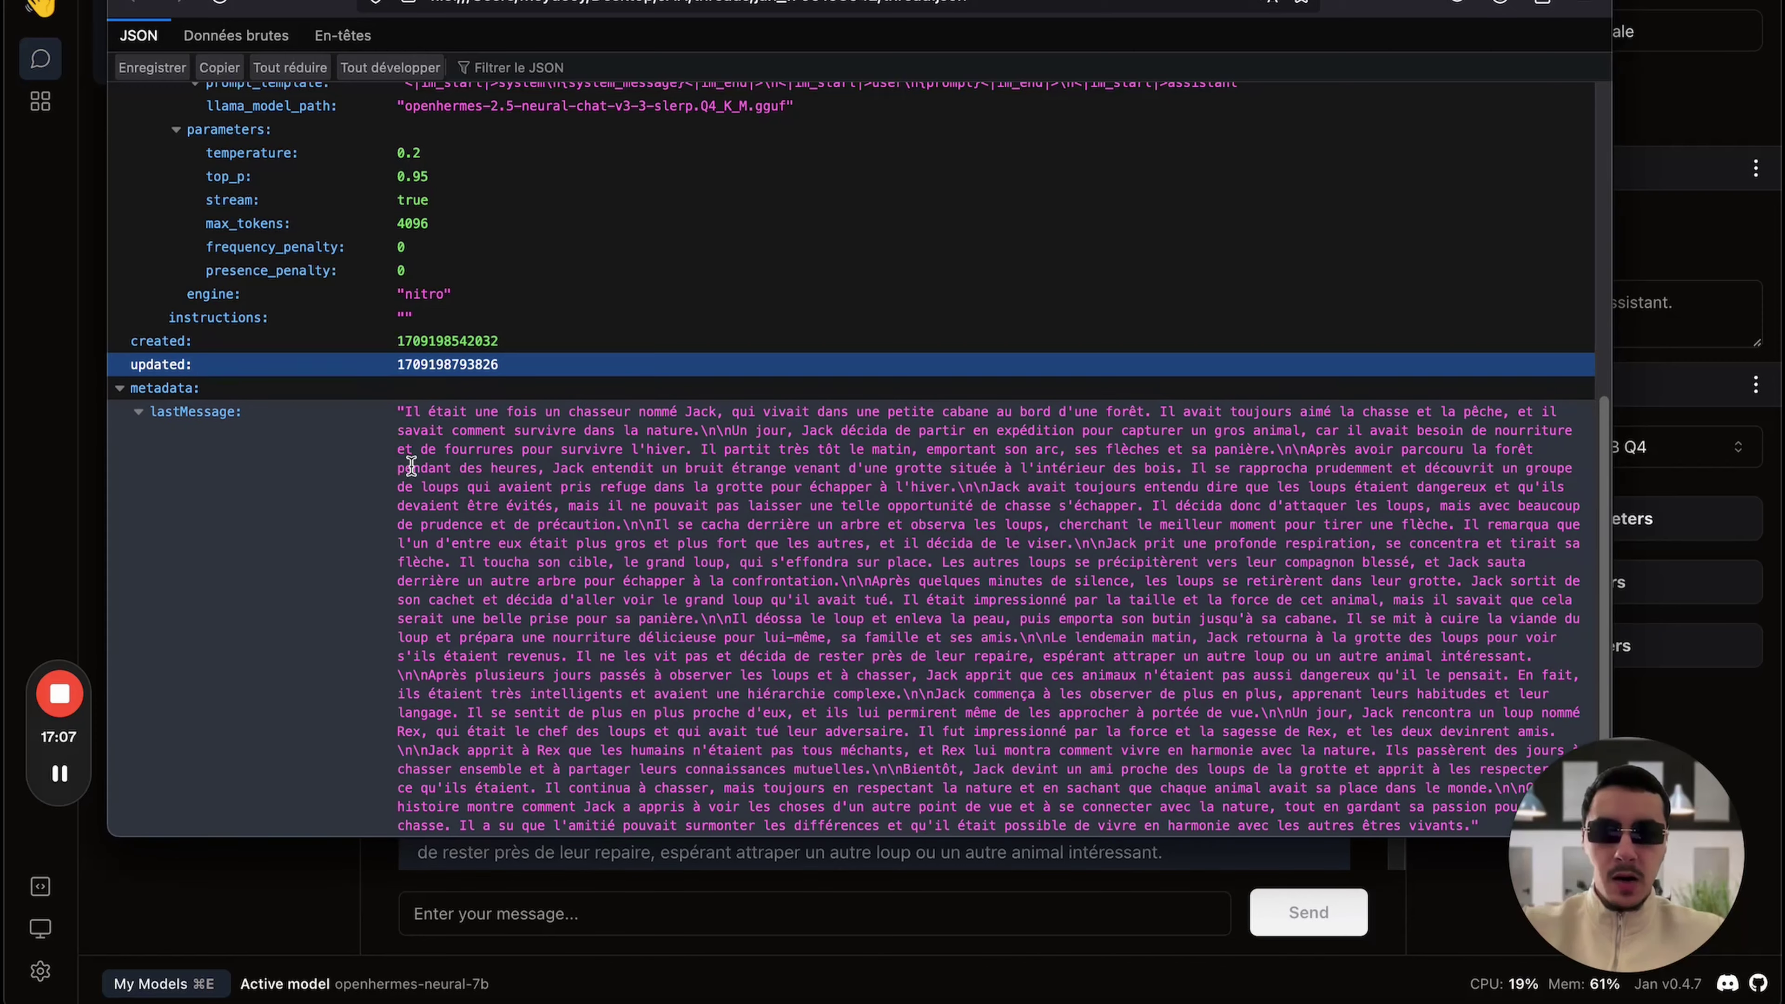
pyautogui.moveTo(407, 413); pyautogui.dragTo(976, 709)
pyautogui.click(984, 710)
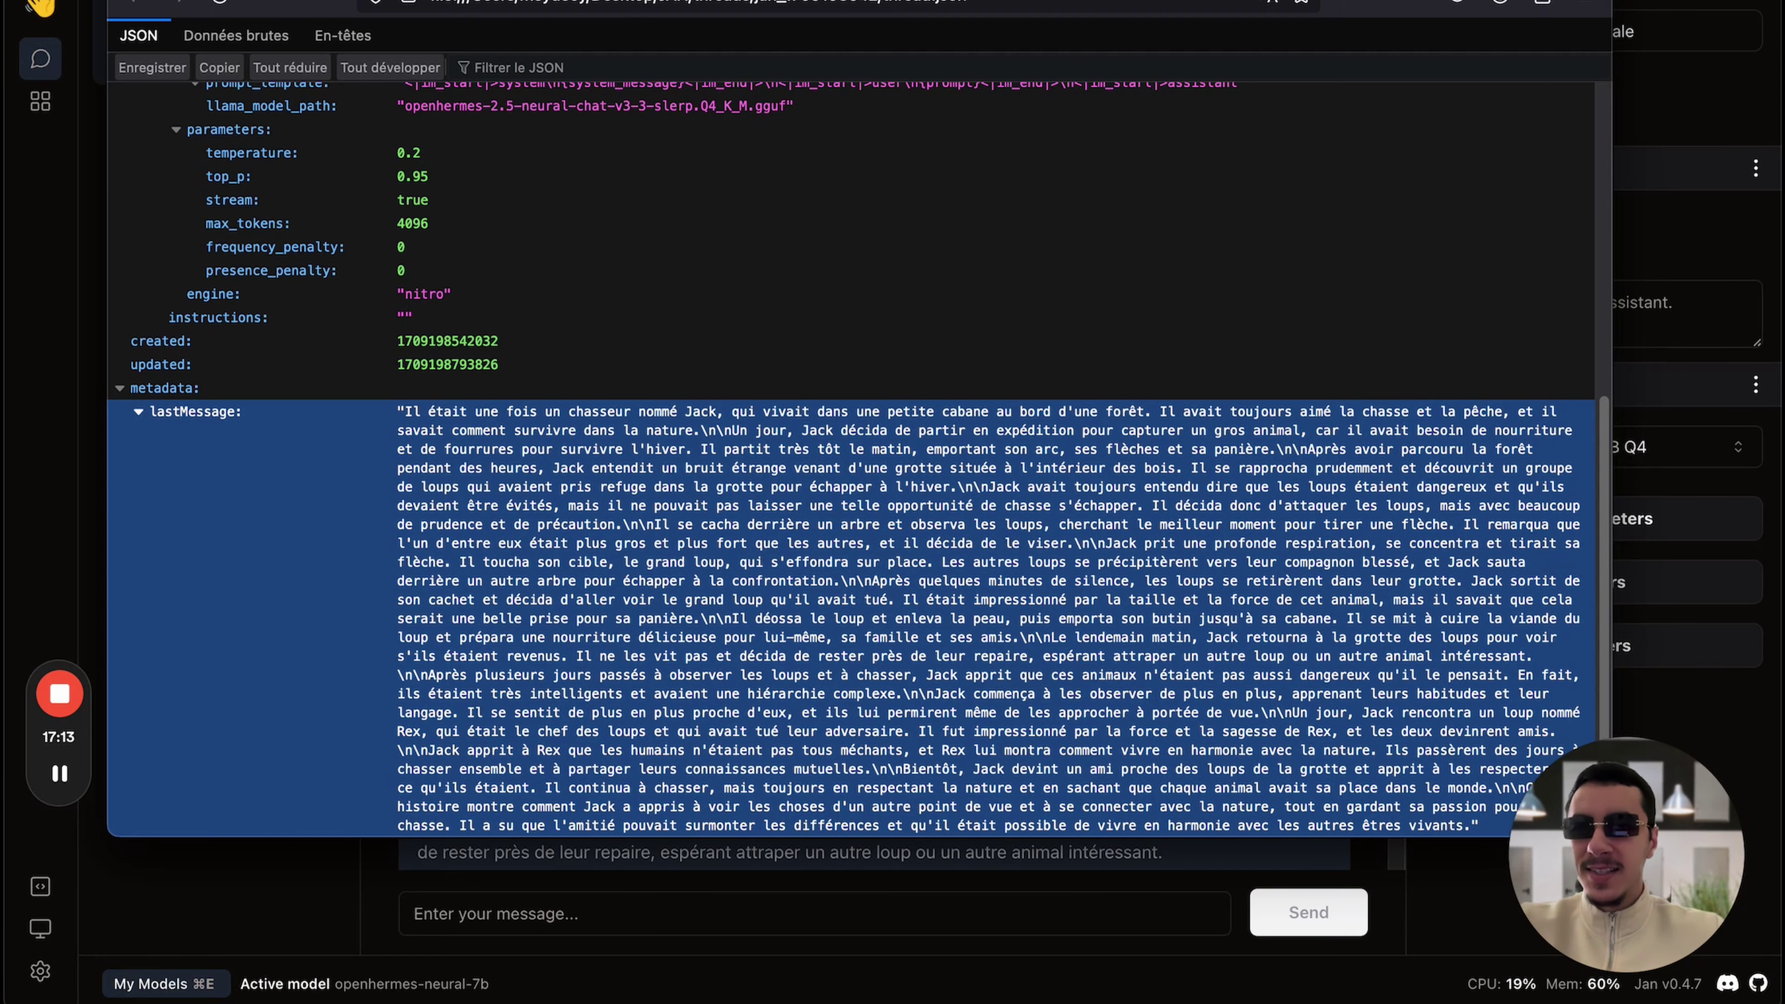
# - Close the thread's JSON file and minimize the file browser window to return to the Jan chat
pyautogui.press('super+w')
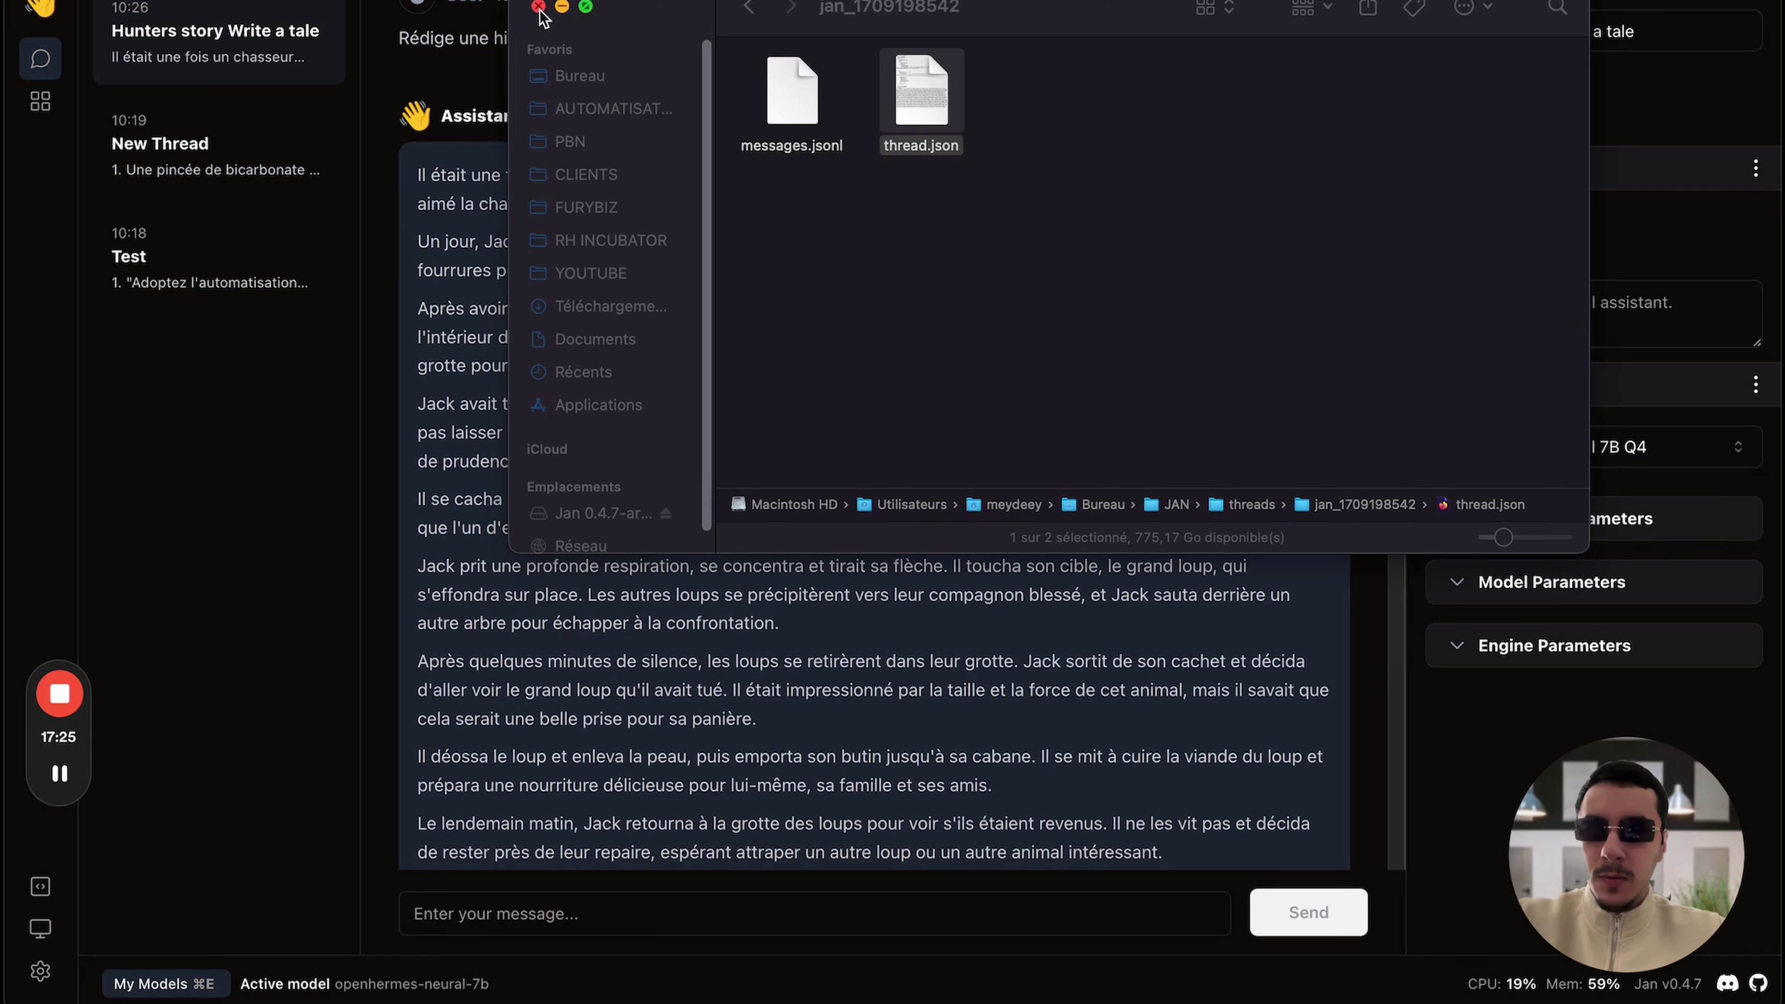
pyautogui.click(563, 7)
pyautogui.moveTo(771, 854)
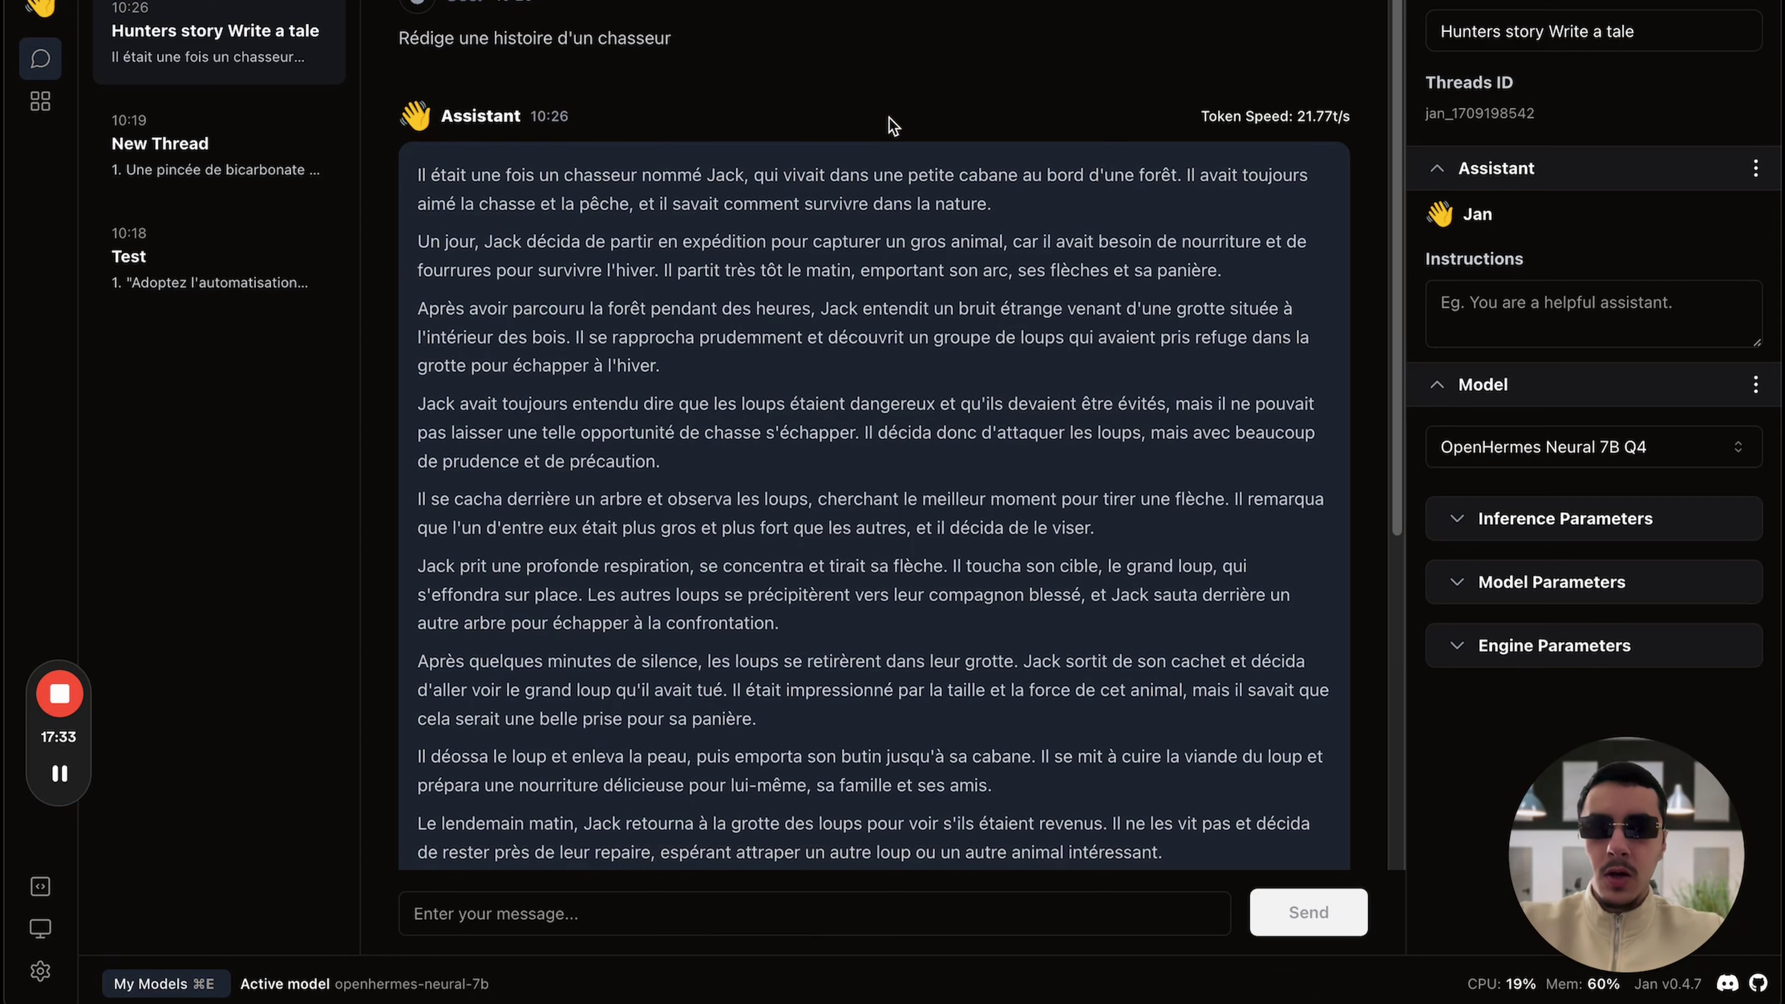
# - Review the generated hunter story in the chat and check the Engine Parameters section
pyautogui.moveTo(416, 169); pyautogui.dragTo(717, 366)
pyautogui.click(717, 366)
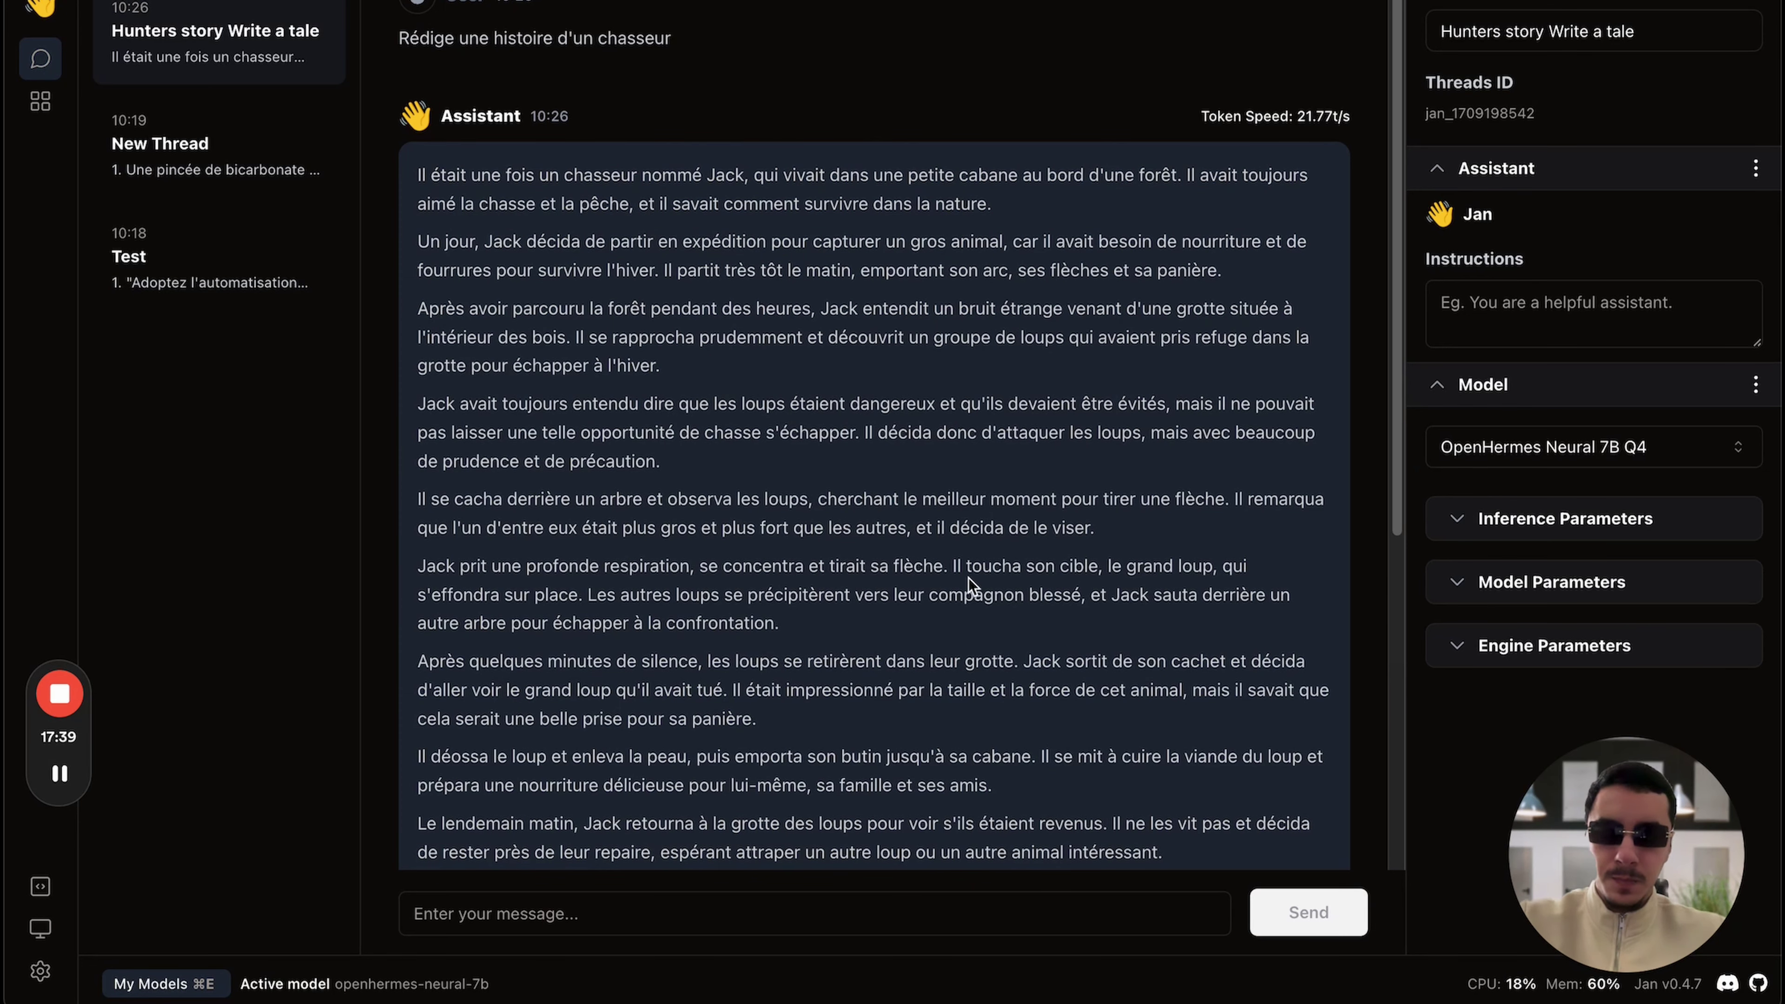
pyautogui.scroll(-7, 968, 577)
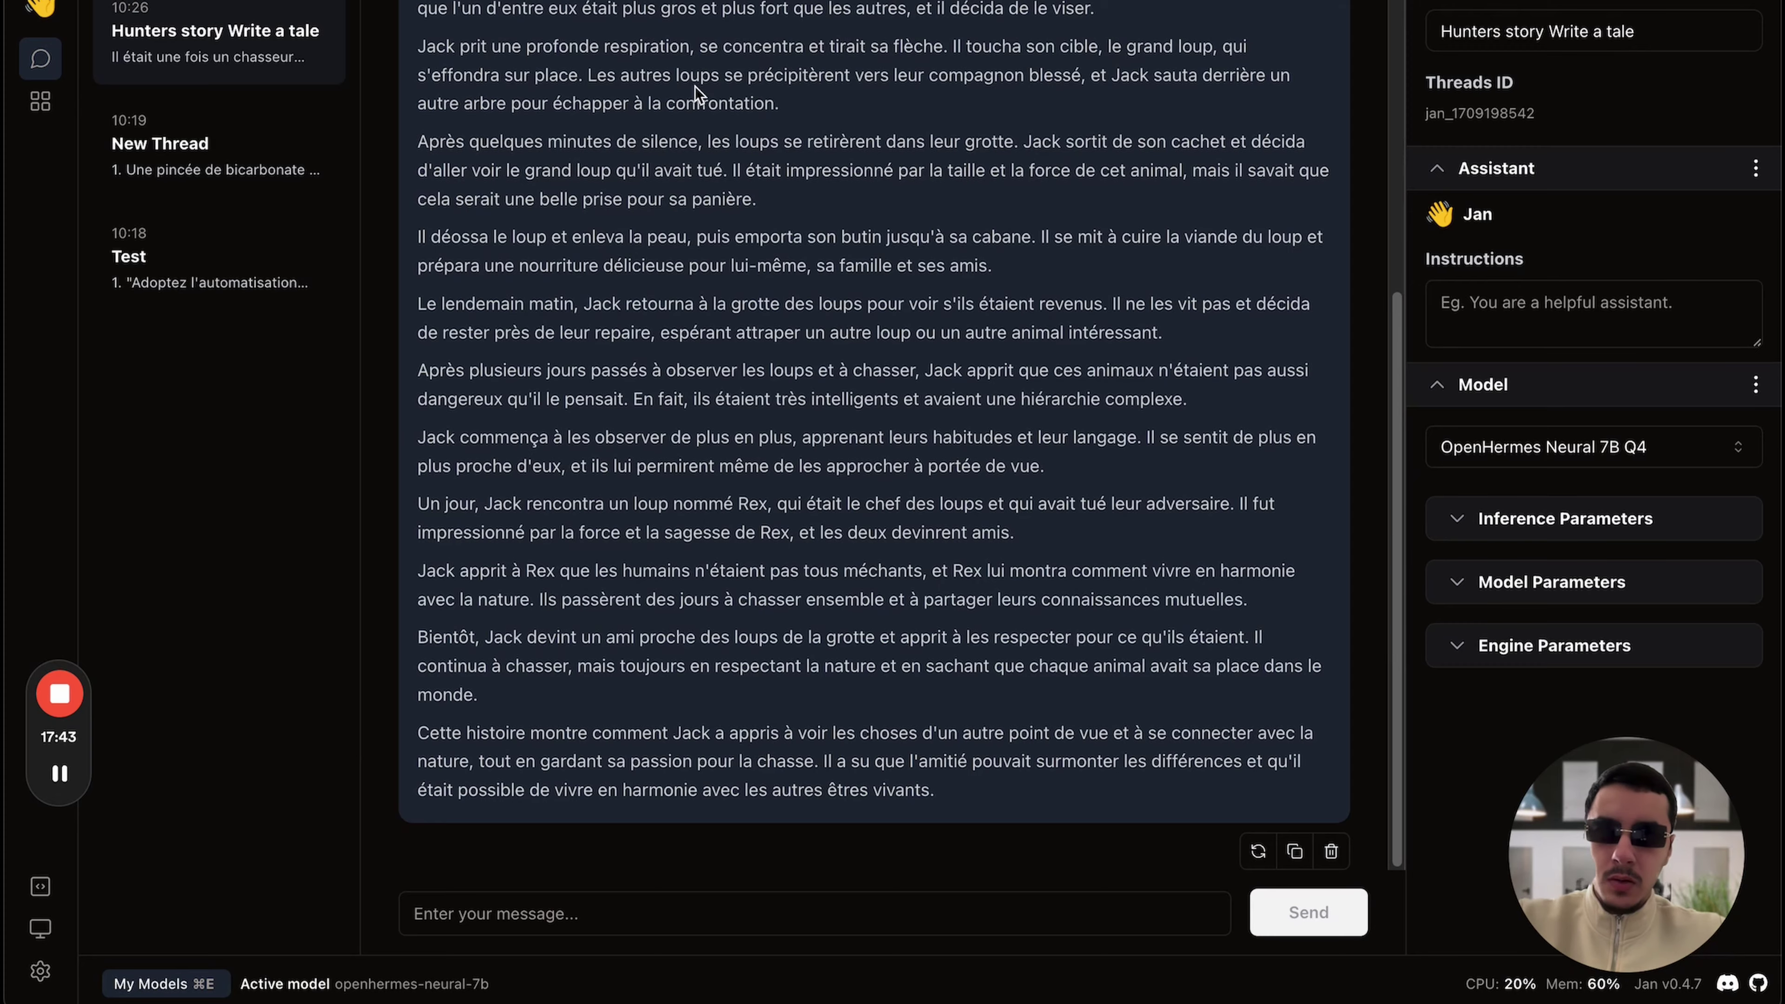
pyautogui.scroll(7, 695, 87)
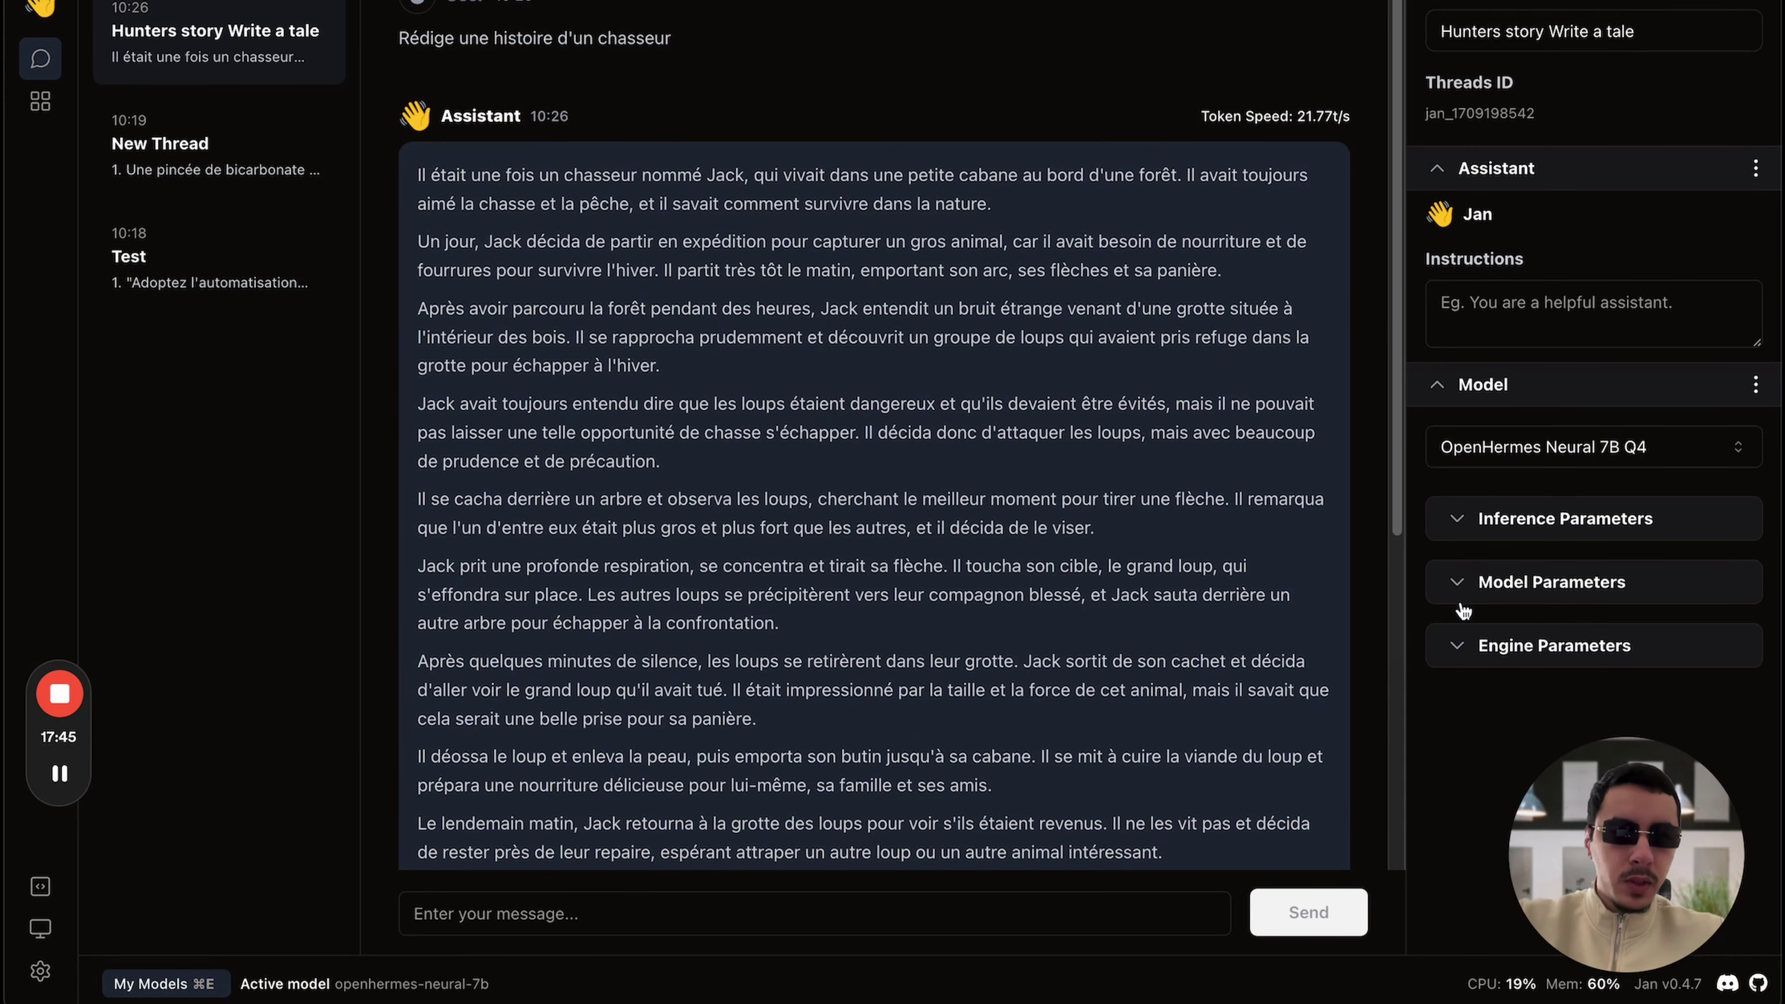
pyautogui.click(1465, 643)
pyautogui.click(1468, 649)
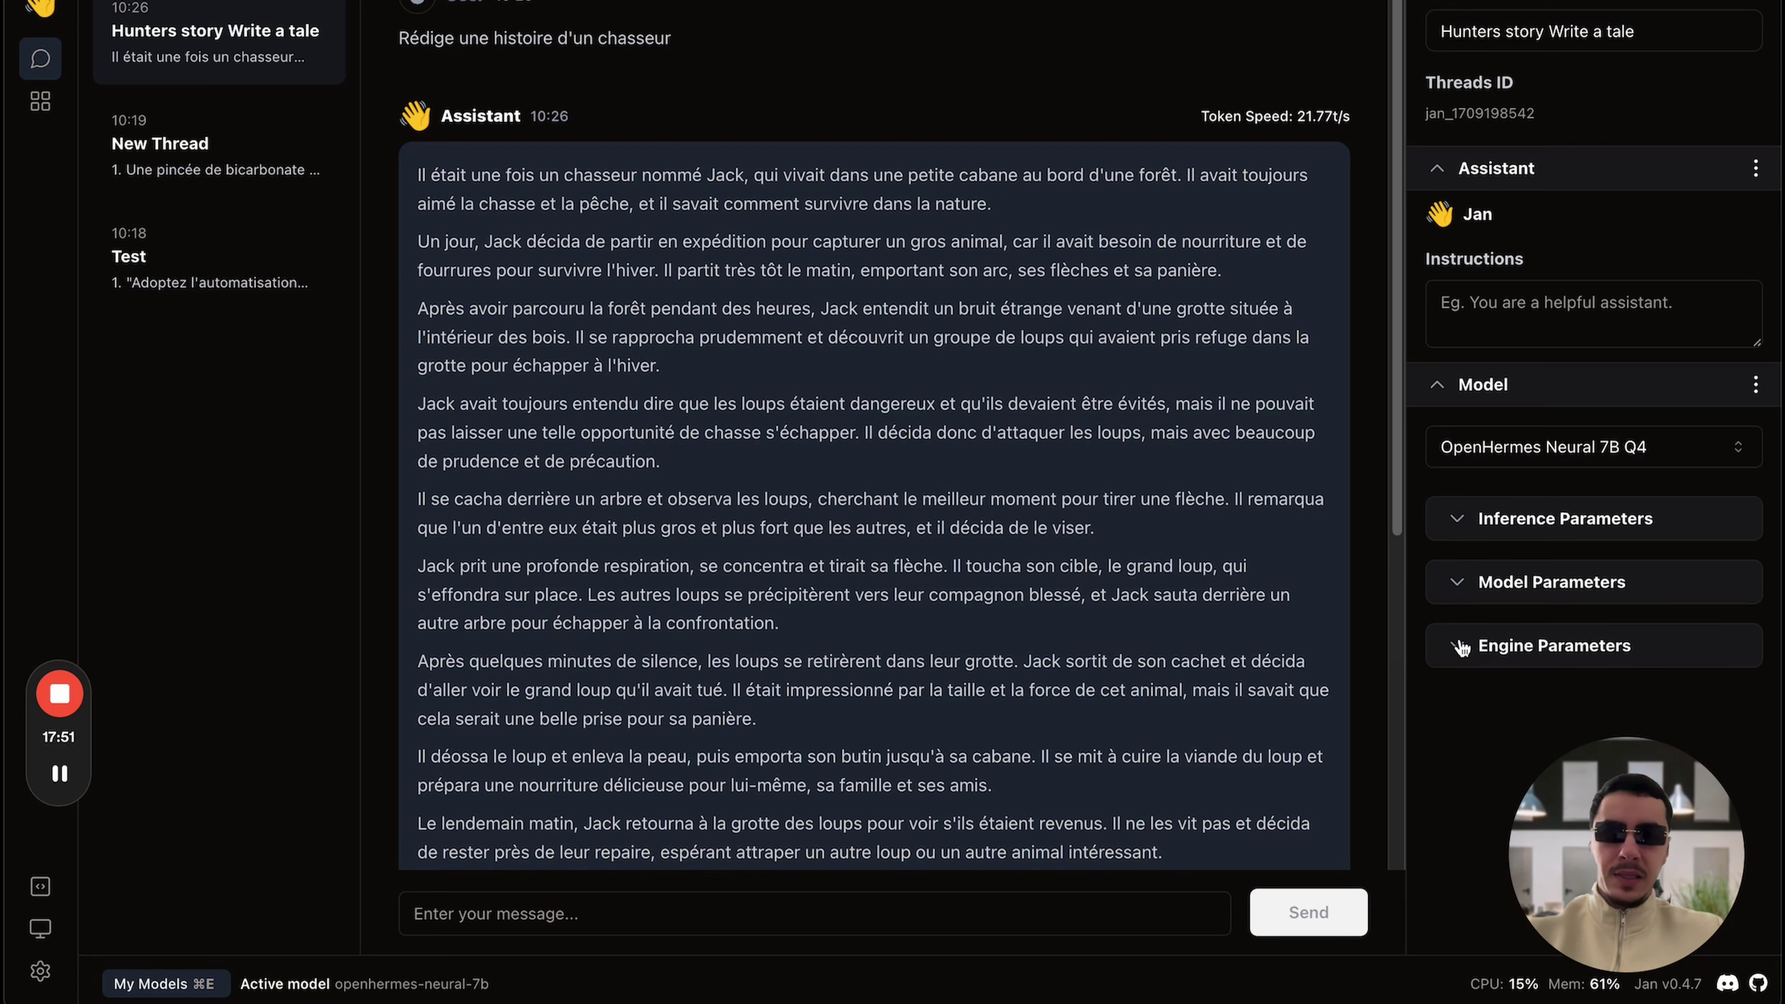
pyautogui.moveTo(419, 182); pyautogui.dragTo(1259, 331)
pyautogui.click(1237, 357)
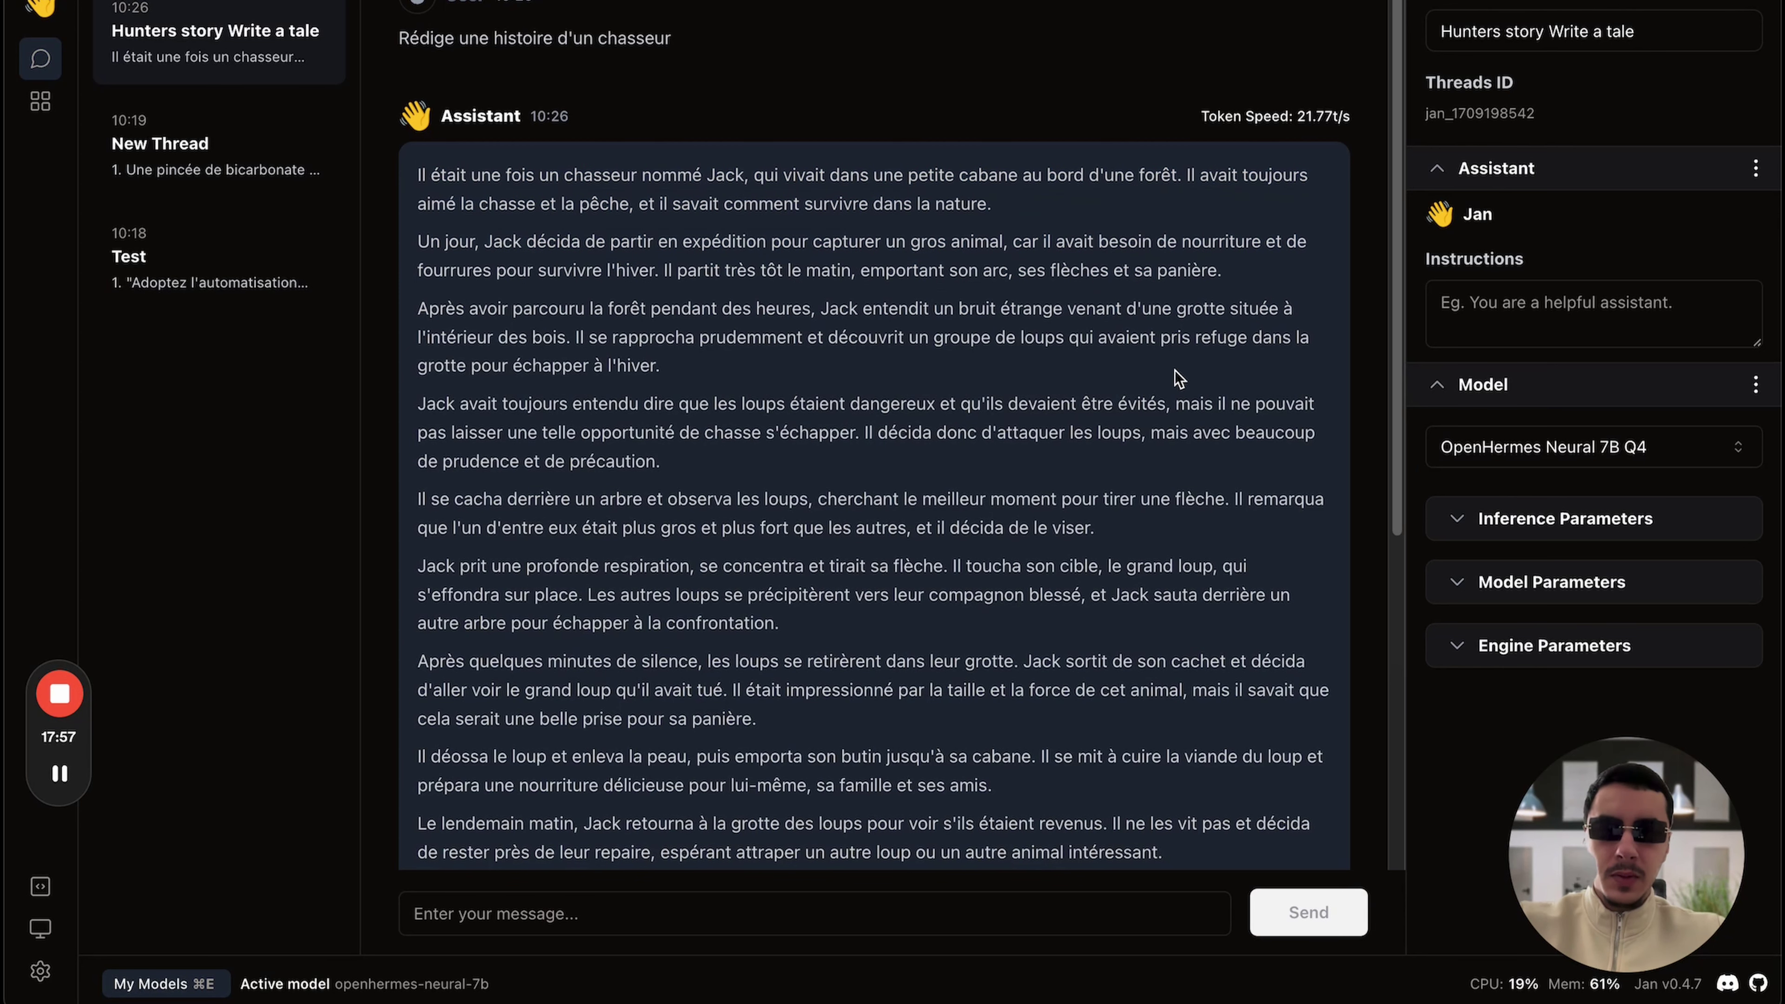
pyautogui.tripleClick(418, 327)
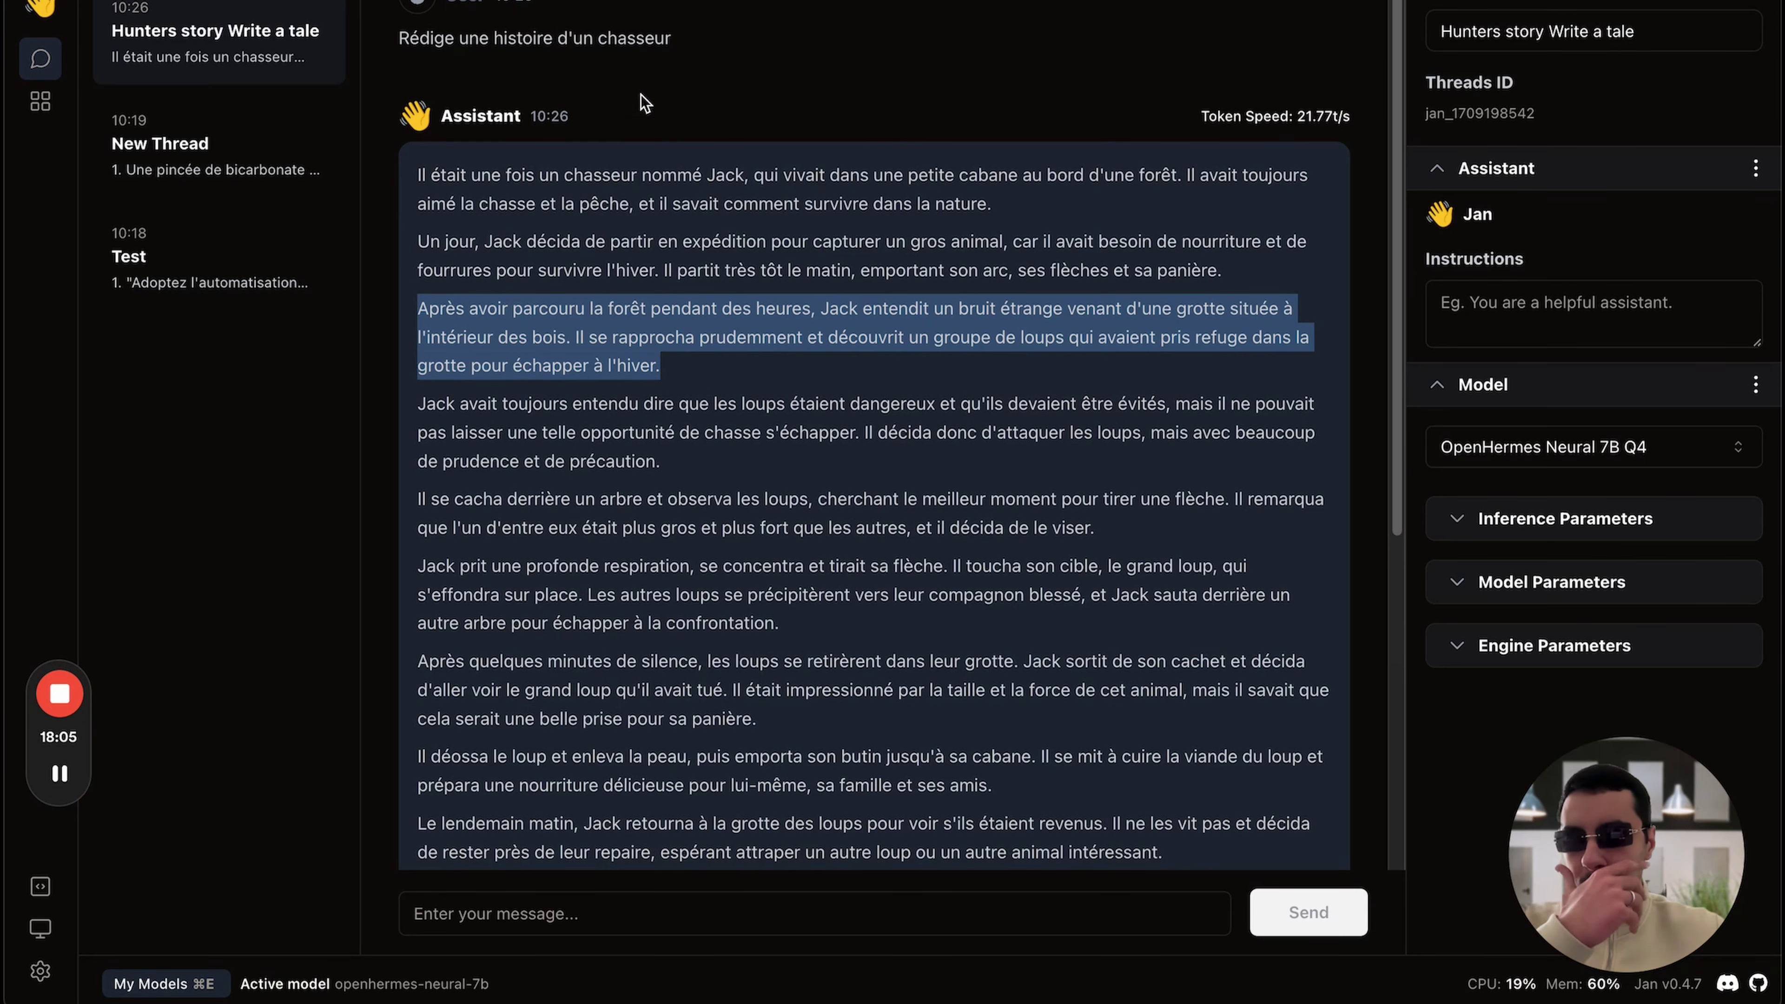
# - Send the message "Rédige une deuxième histoire" in the Hunters story thread
pyautogui.scroll(-10, 785, 321)
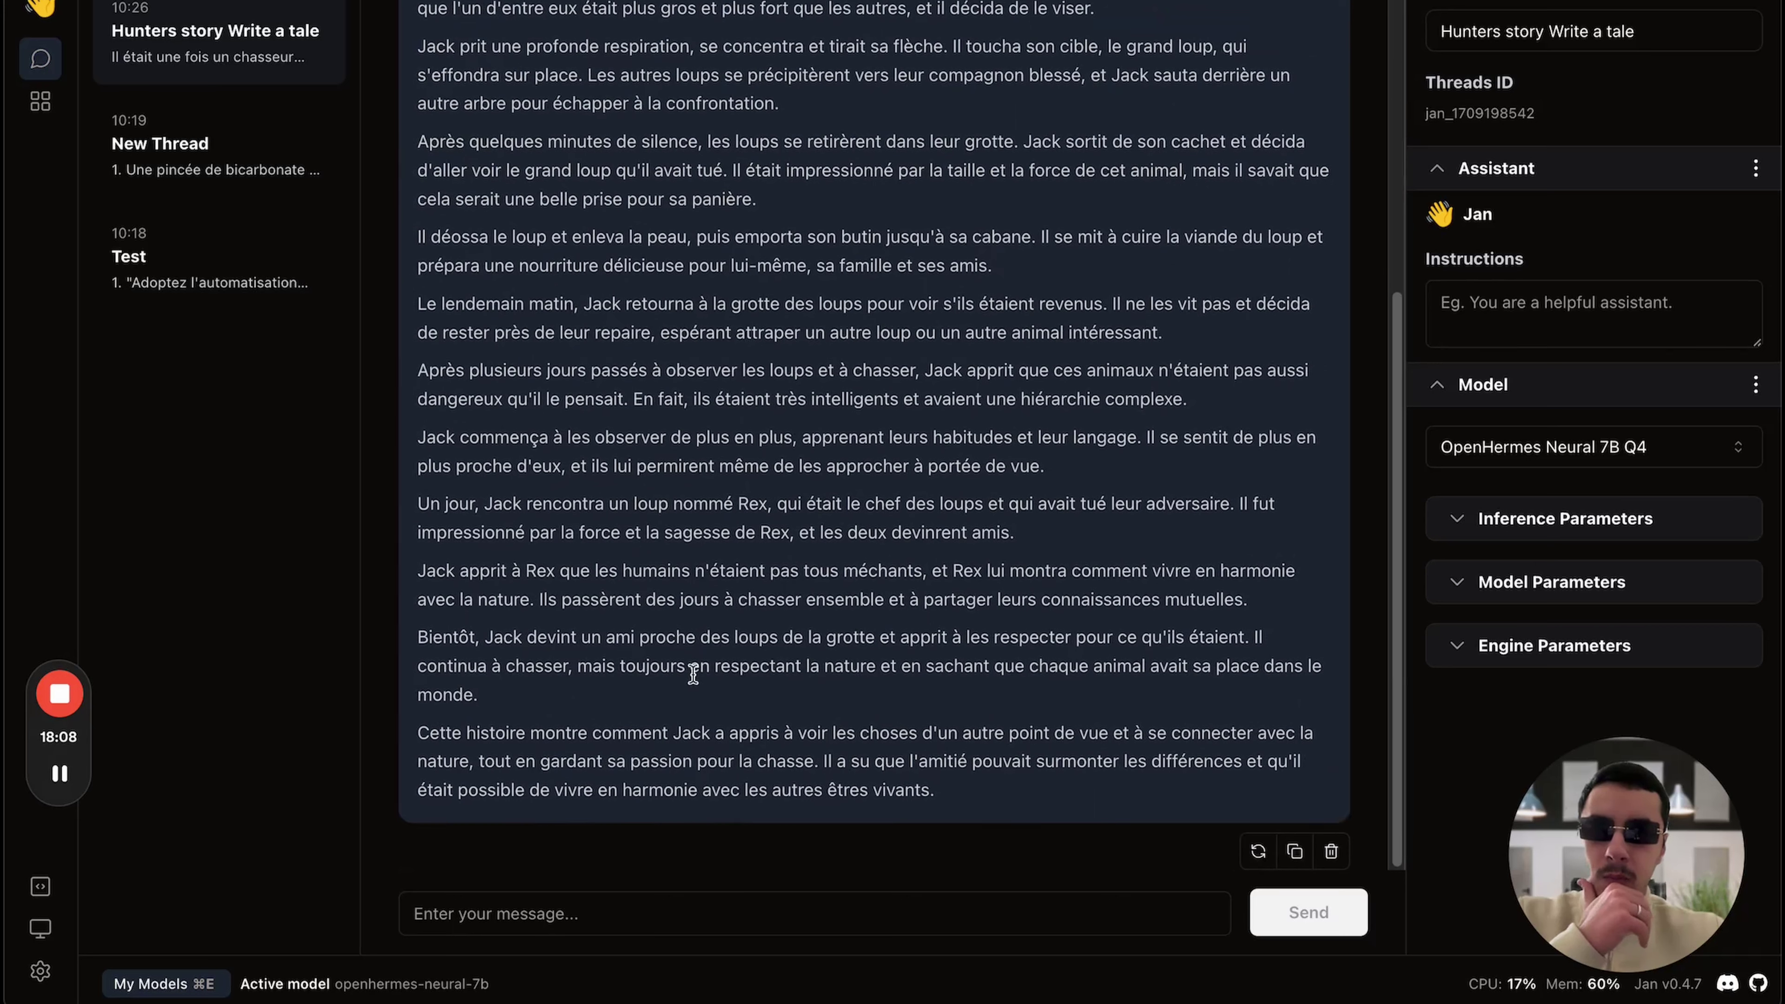
pyautogui.click(598, 904)
pyautogui.write('Rédi')
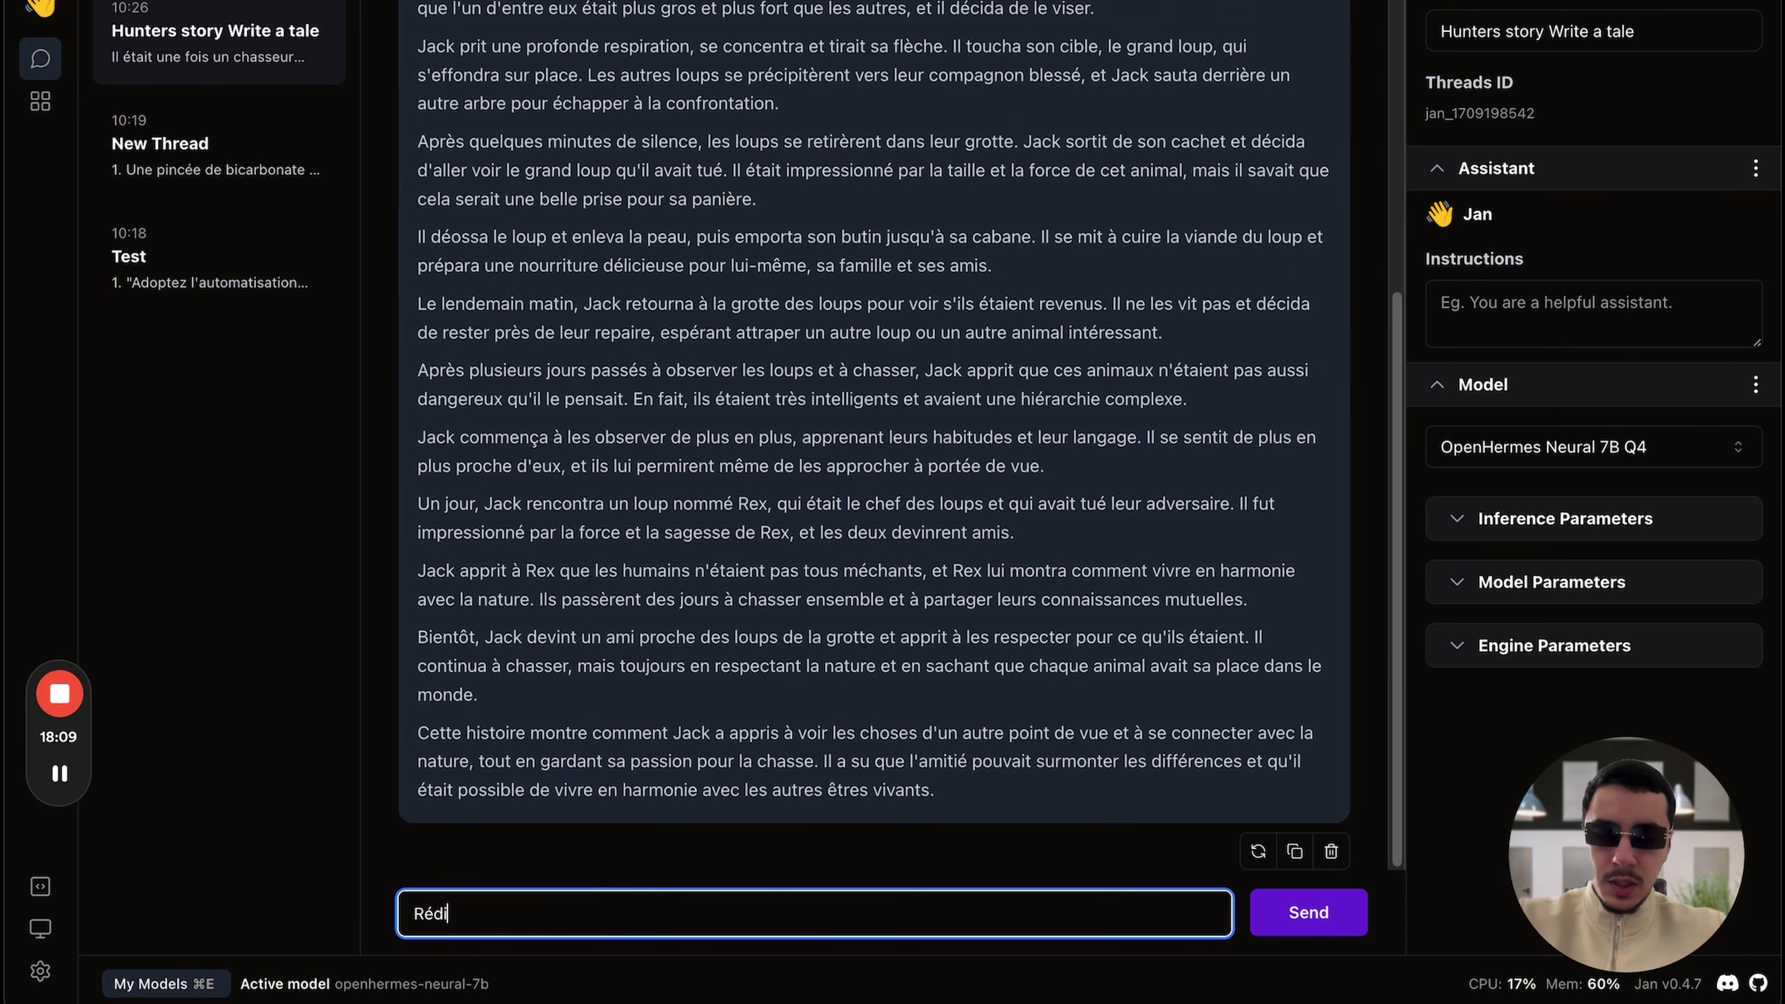
pyautogui.write('ge une deuxième histoire')
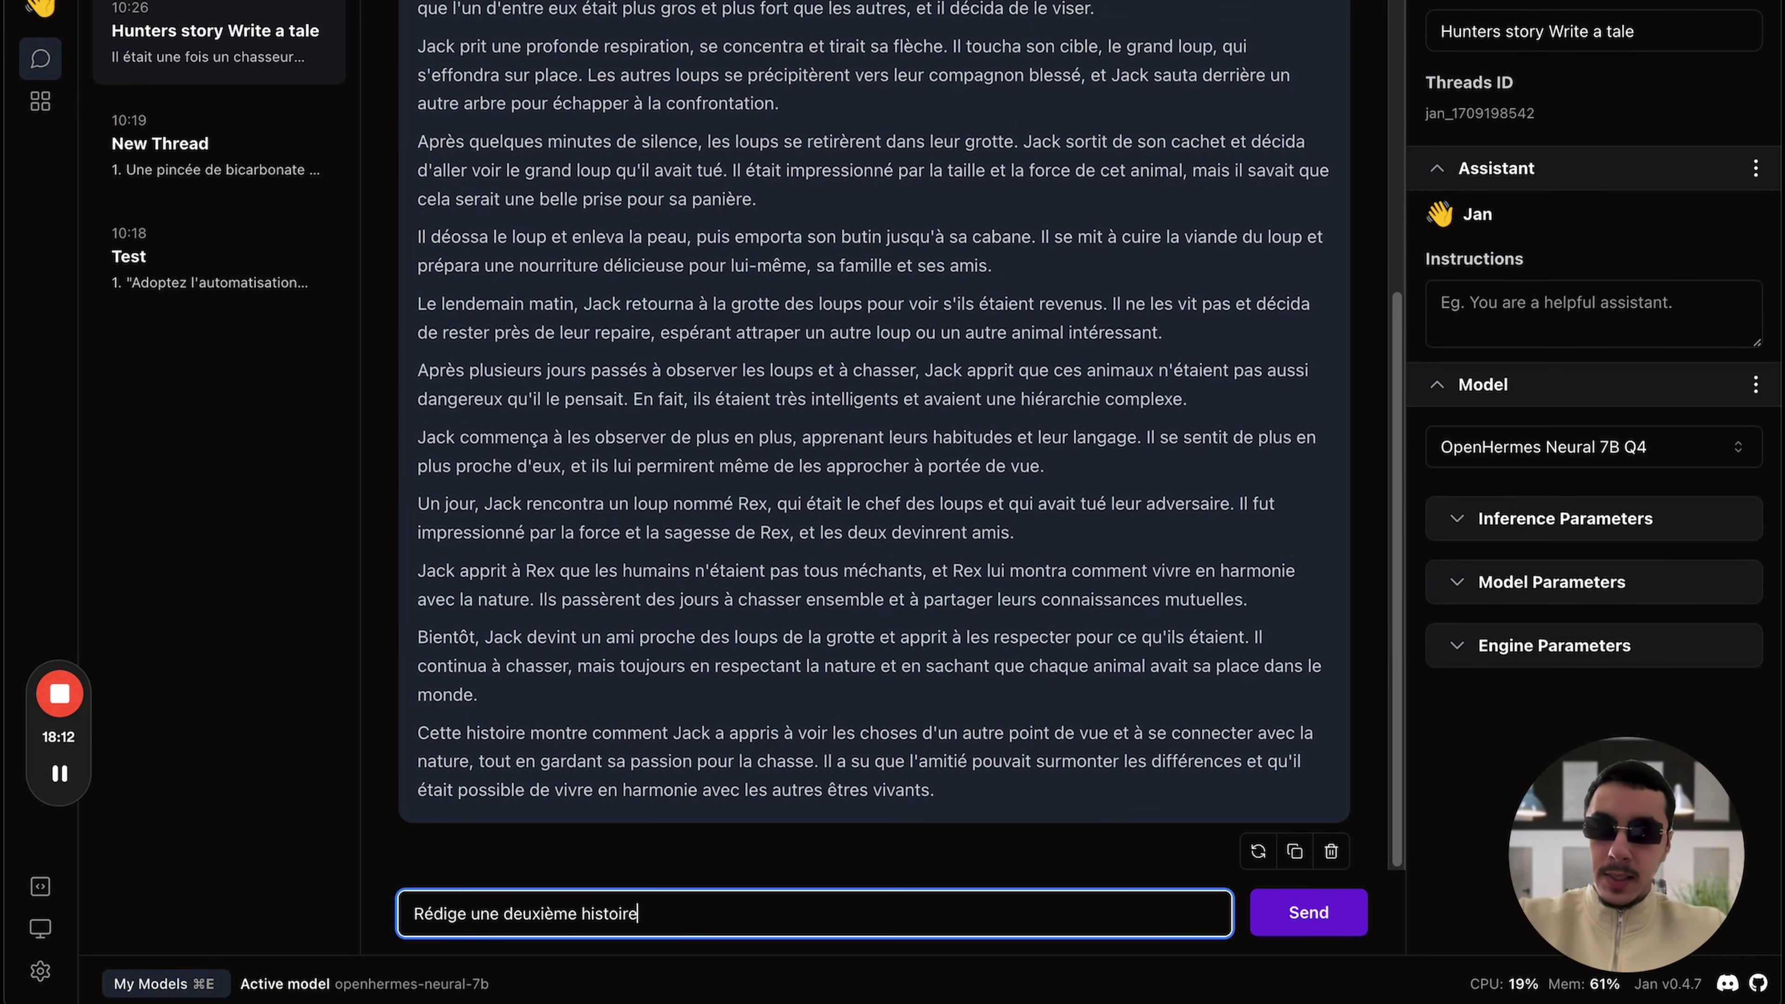
pyautogui.press('Return')
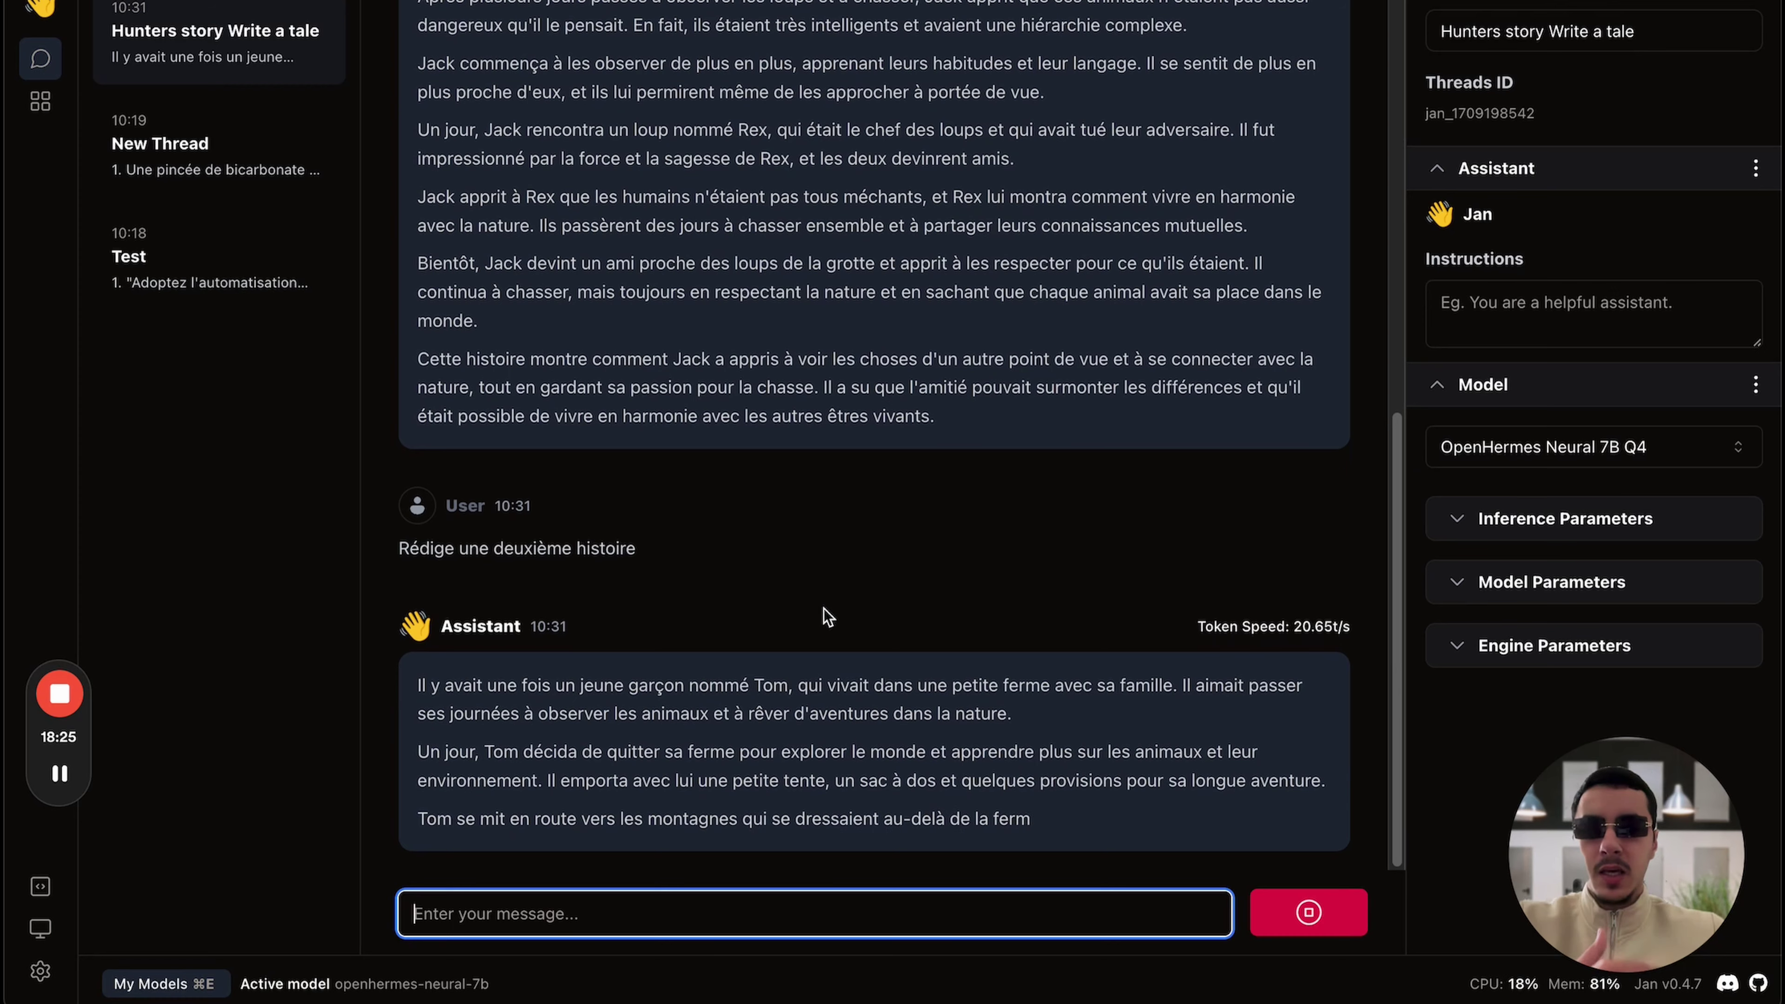
pyautogui.moveTo(857, 992)
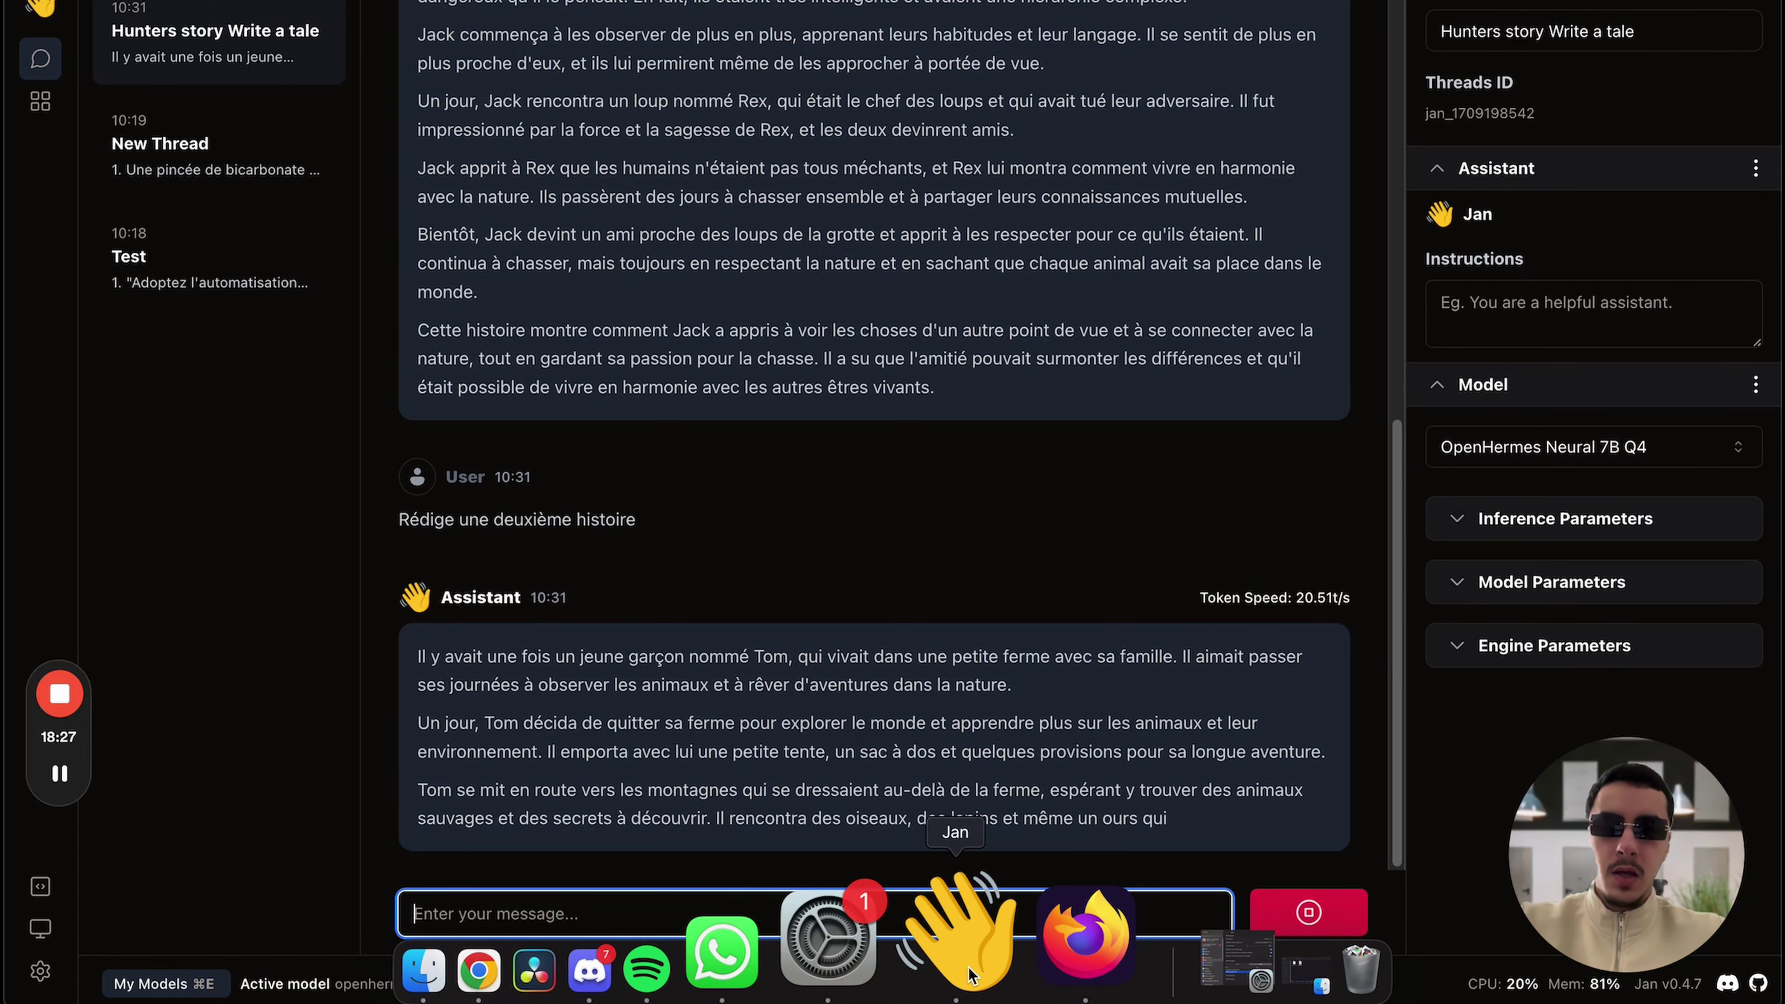
pyautogui.scroll(10, 661, 458)
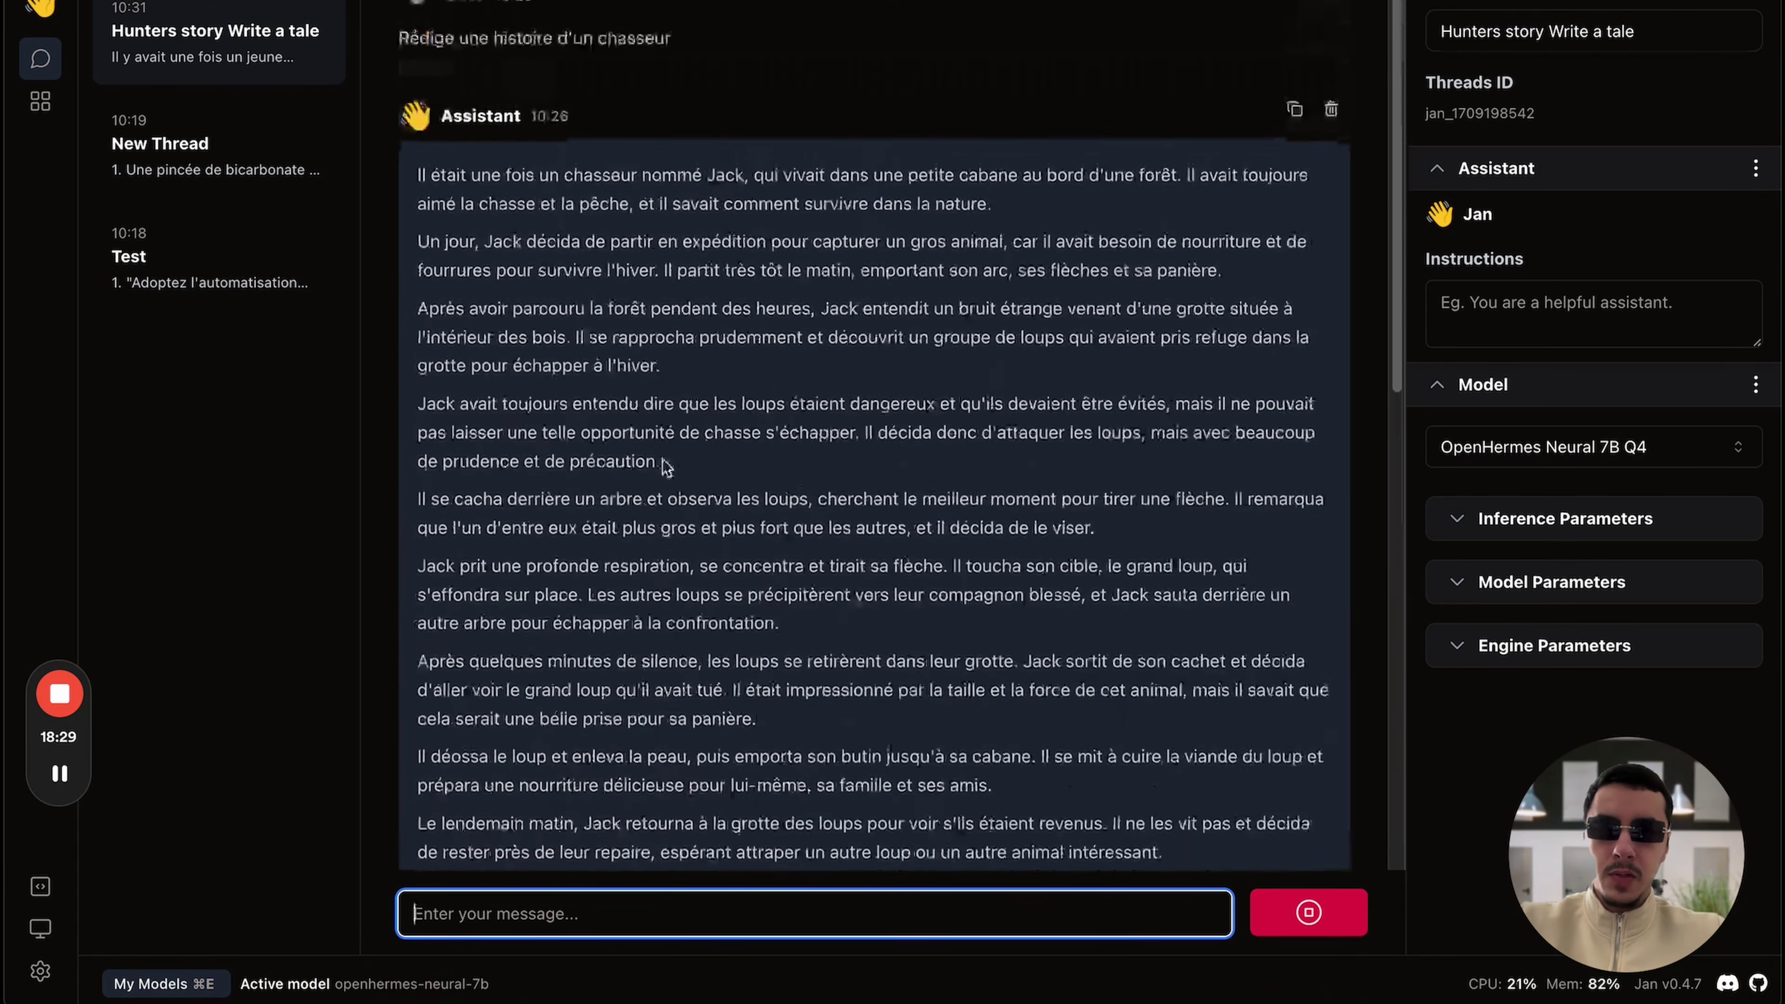
# - Review the hunter story and the second story generated below it in the Hunters story thread
pyautogui.scroll(-10, 800, 619)
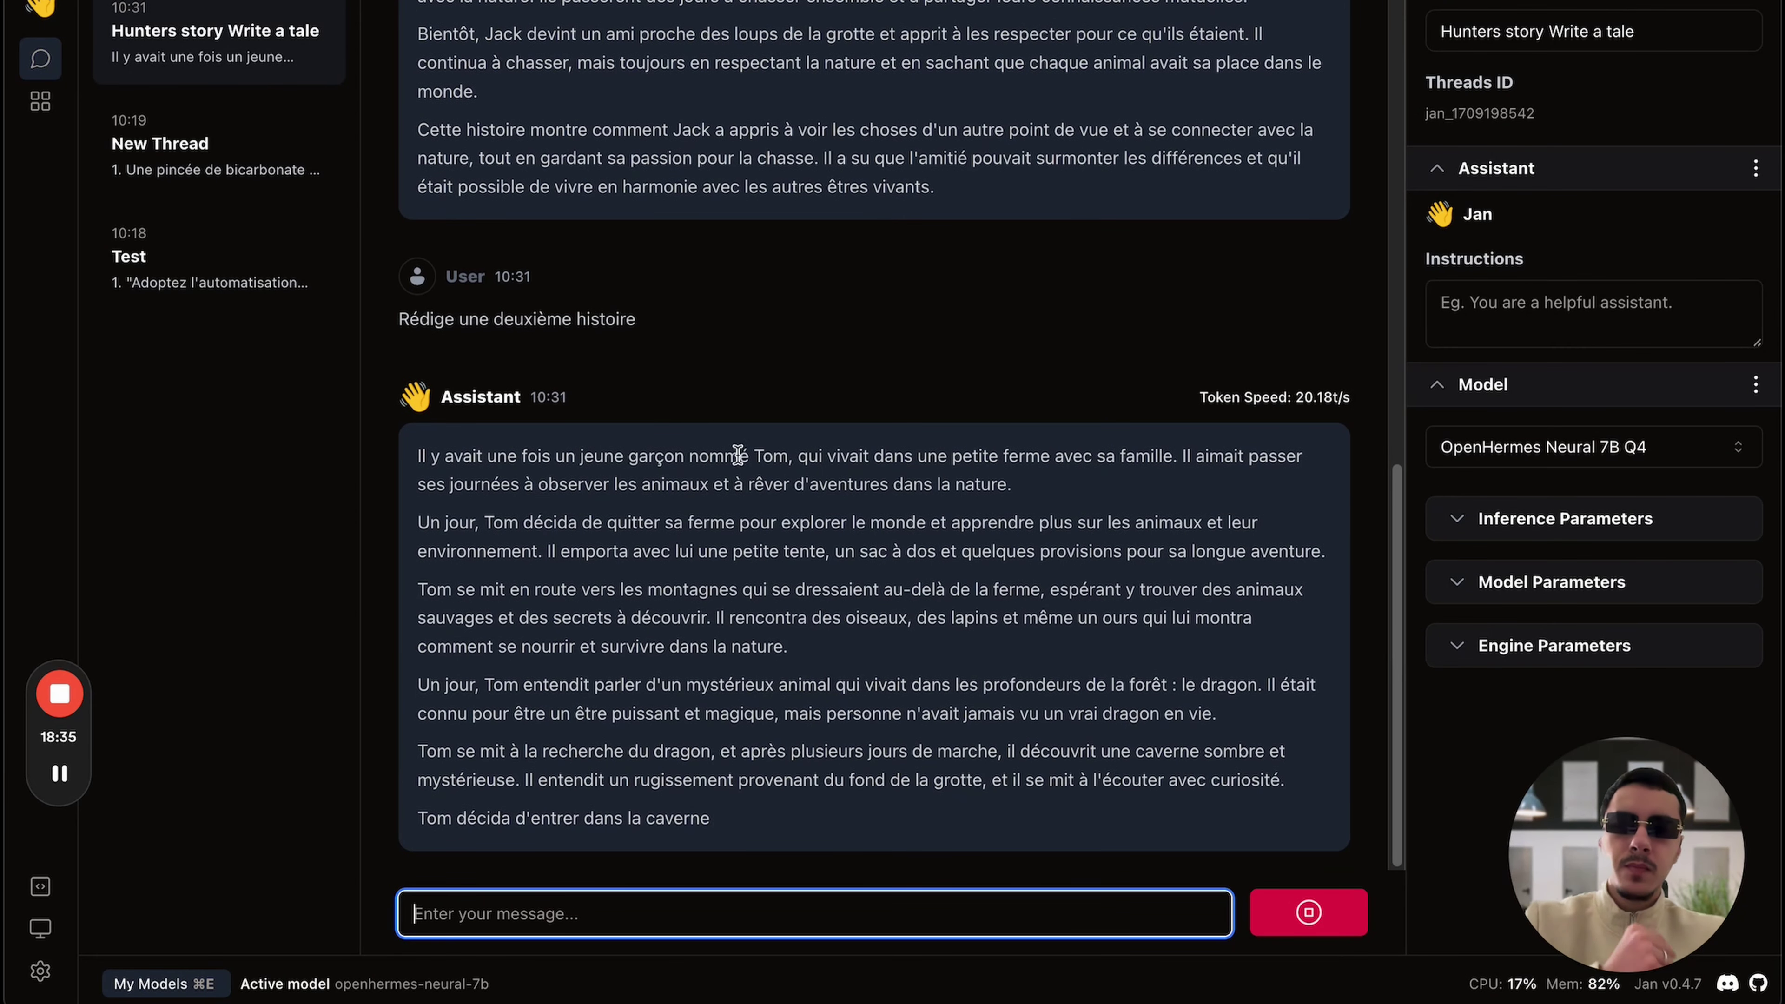
pyautogui.scroll(15, 785, 666)
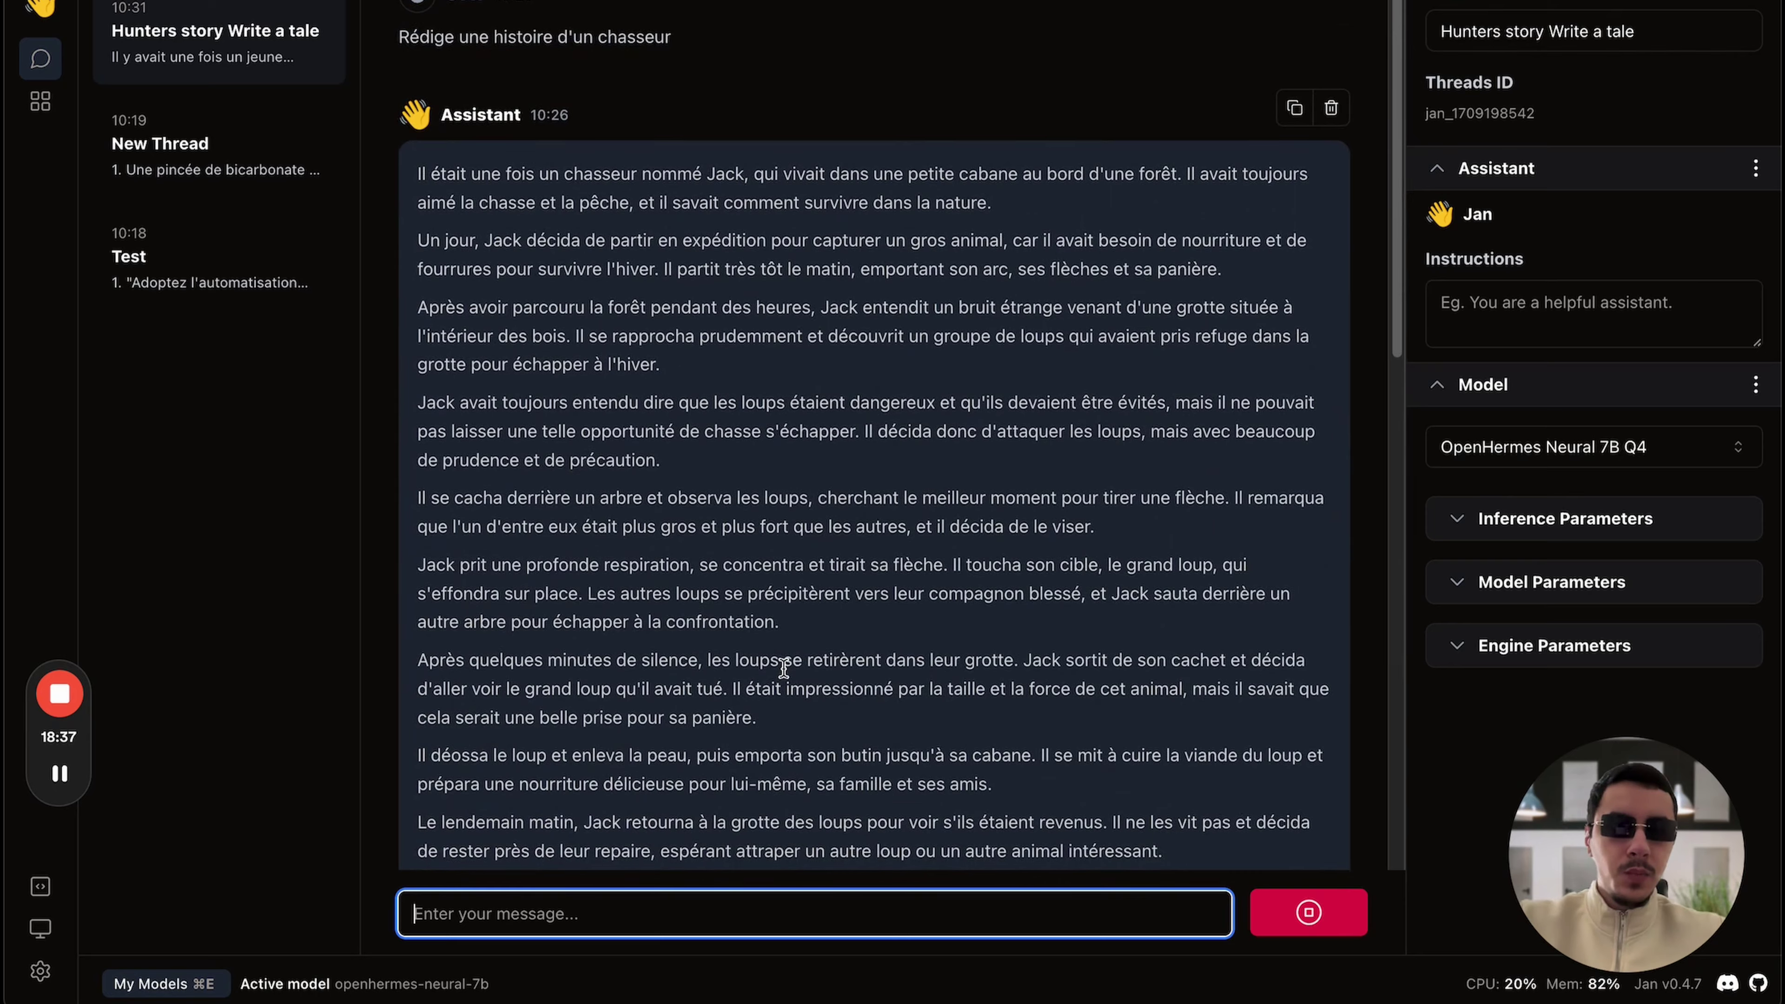
pyautogui.scroll(-4, 785, 665)
pyautogui.scroll(-7, 784, 668)
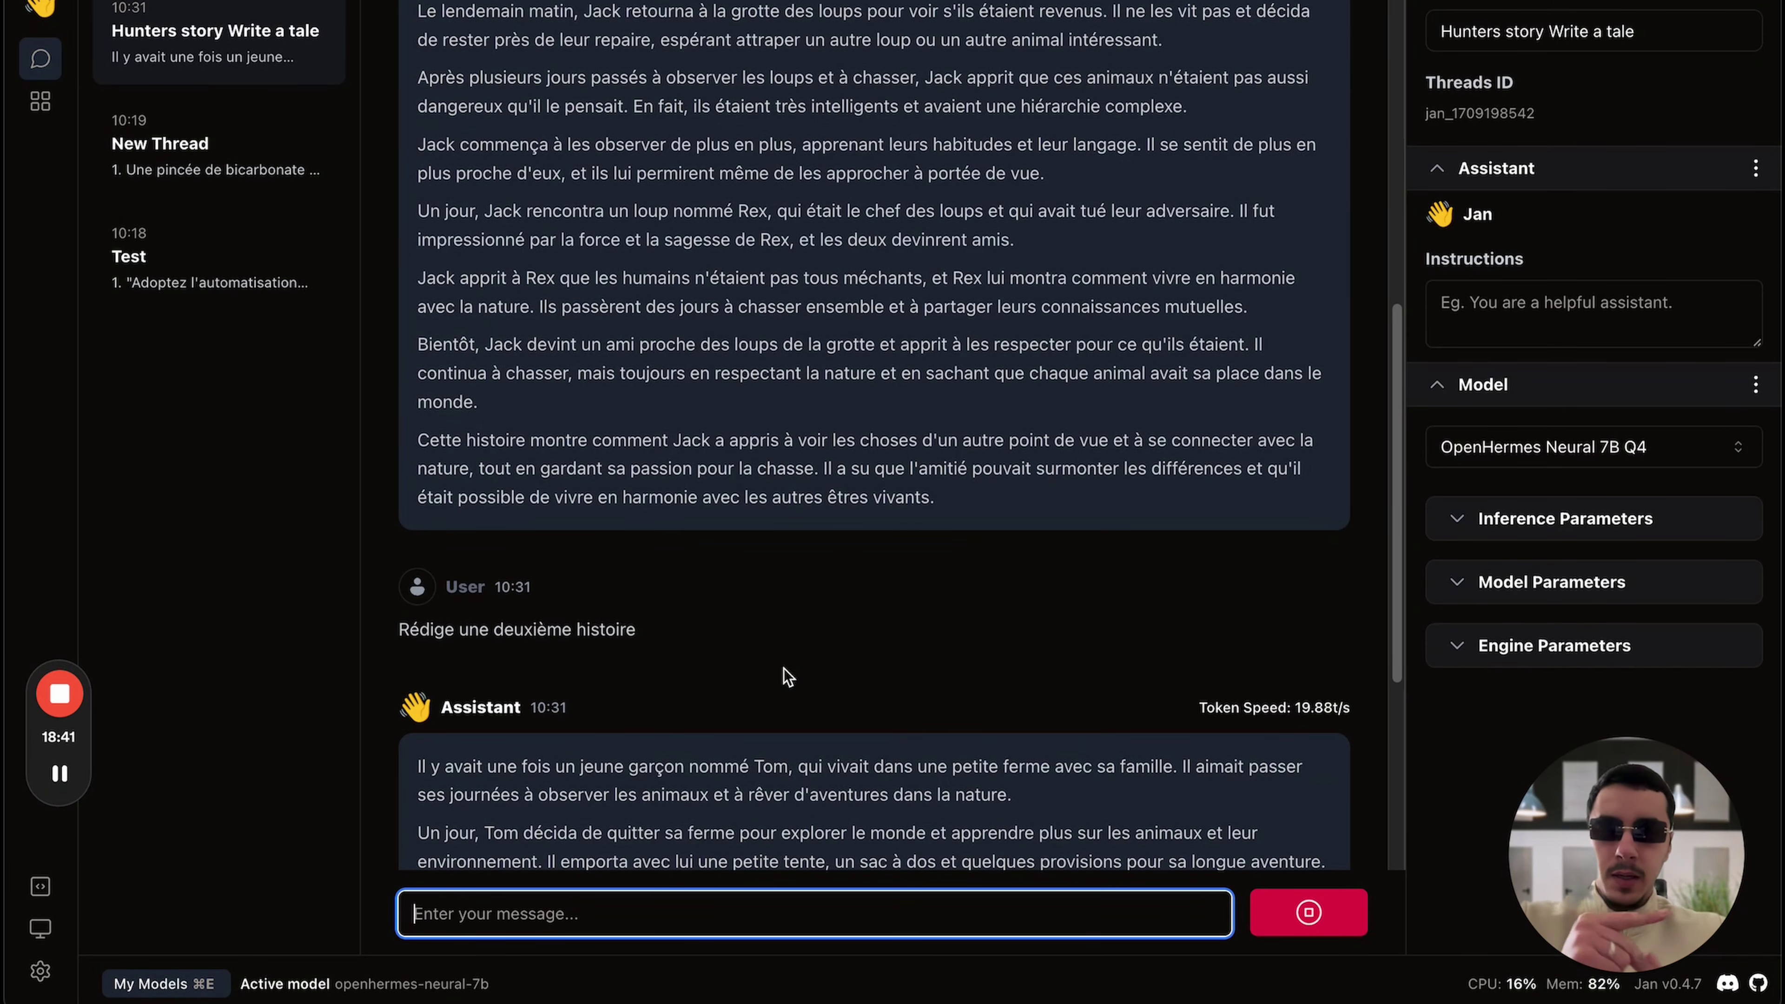
pyautogui.scroll(-7, 850, 676)
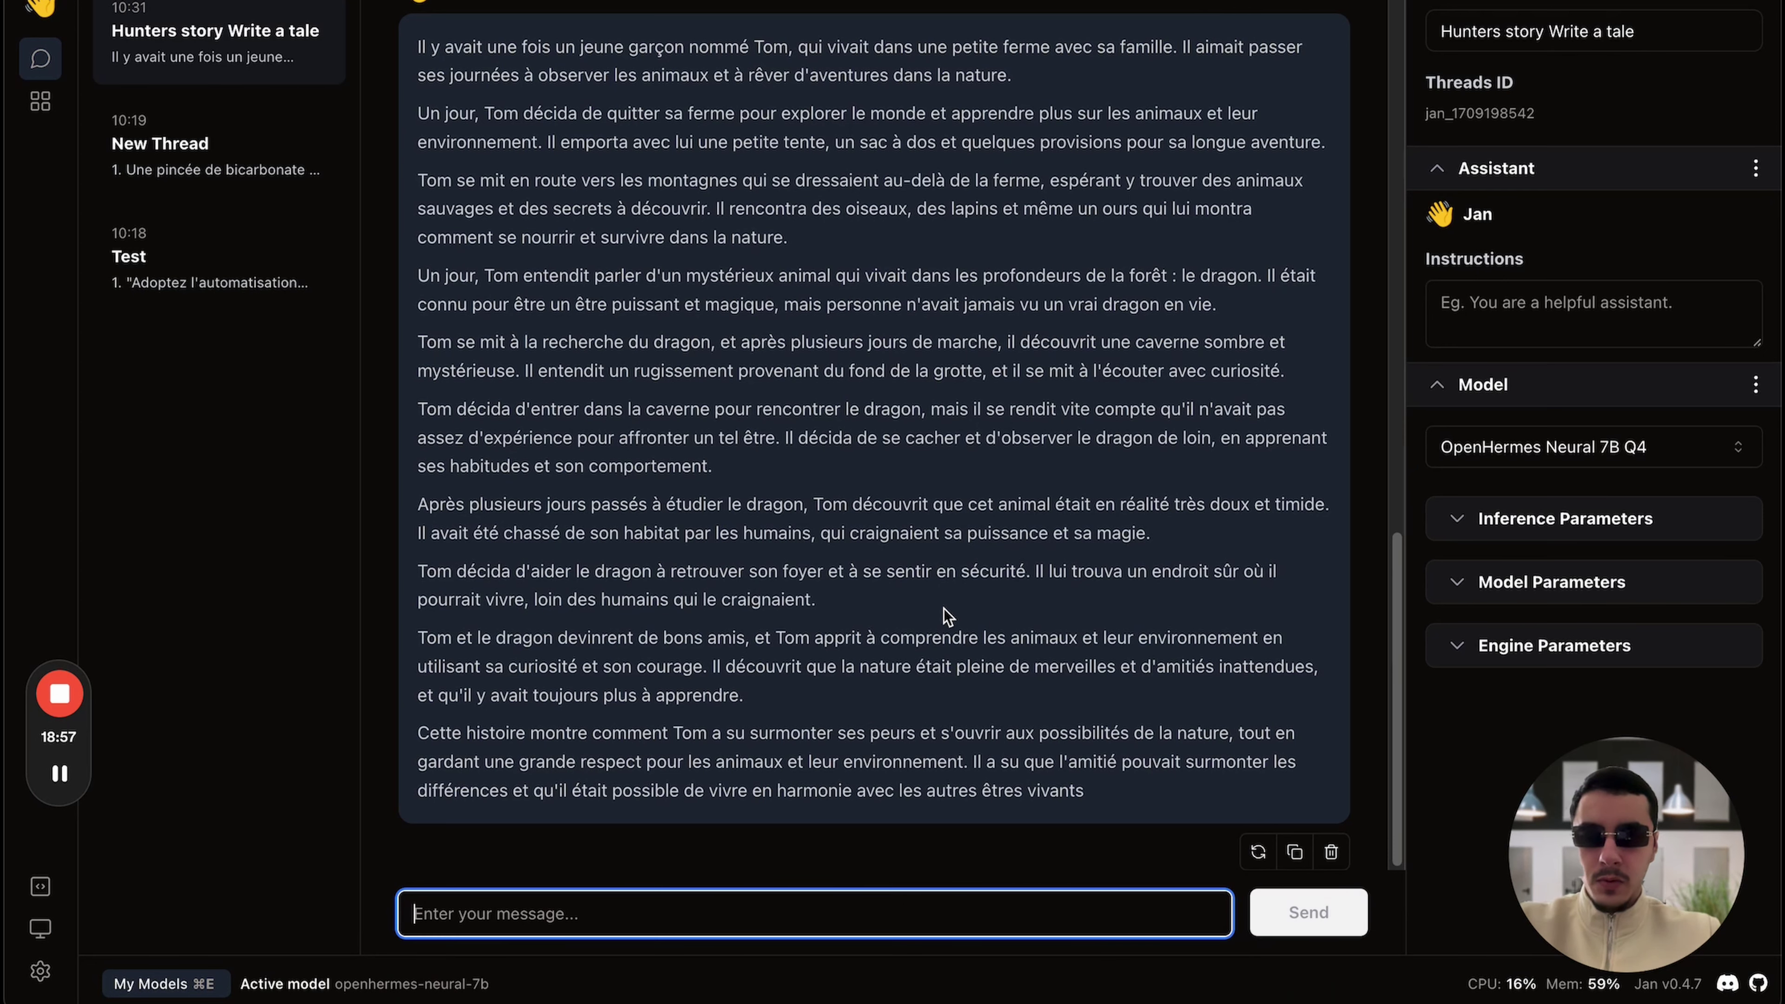
pyautogui.moveTo(884, 923)
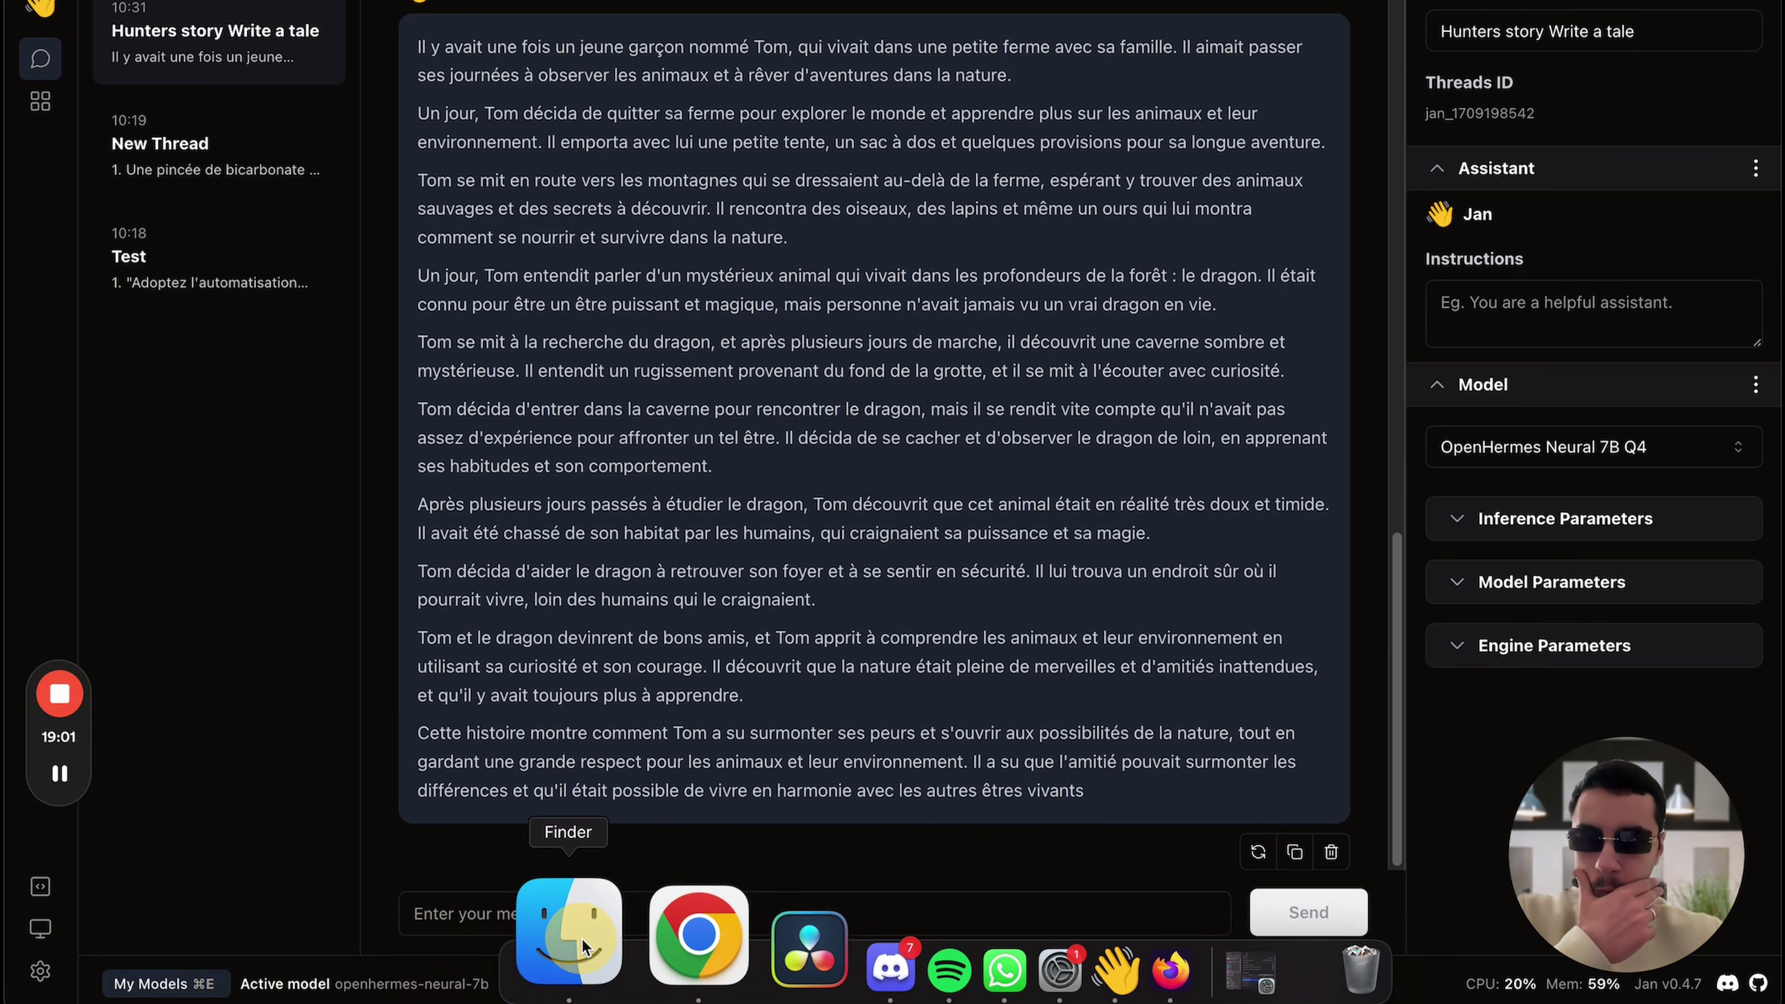
pyautogui.click(569, 927)
pyautogui.click(748, 7)
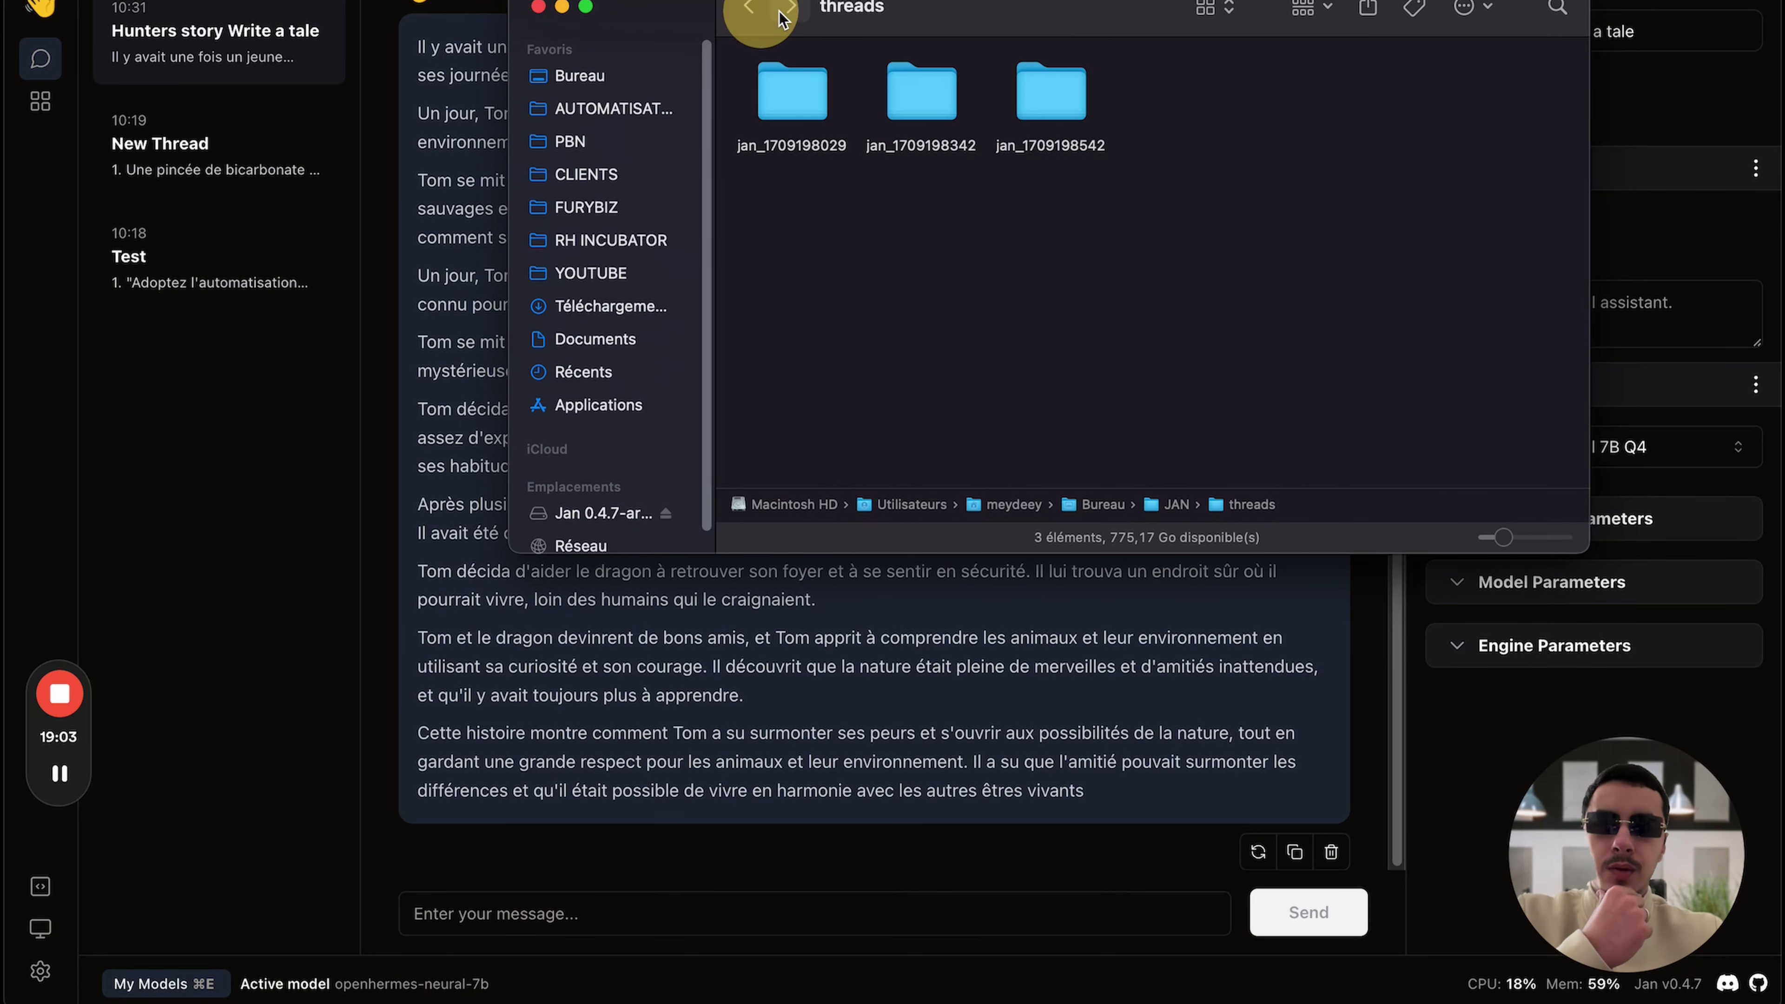
pyautogui.click(791, 7)
pyautogui.click(940, 95)
pyautogui.doubleClick(941, 94)
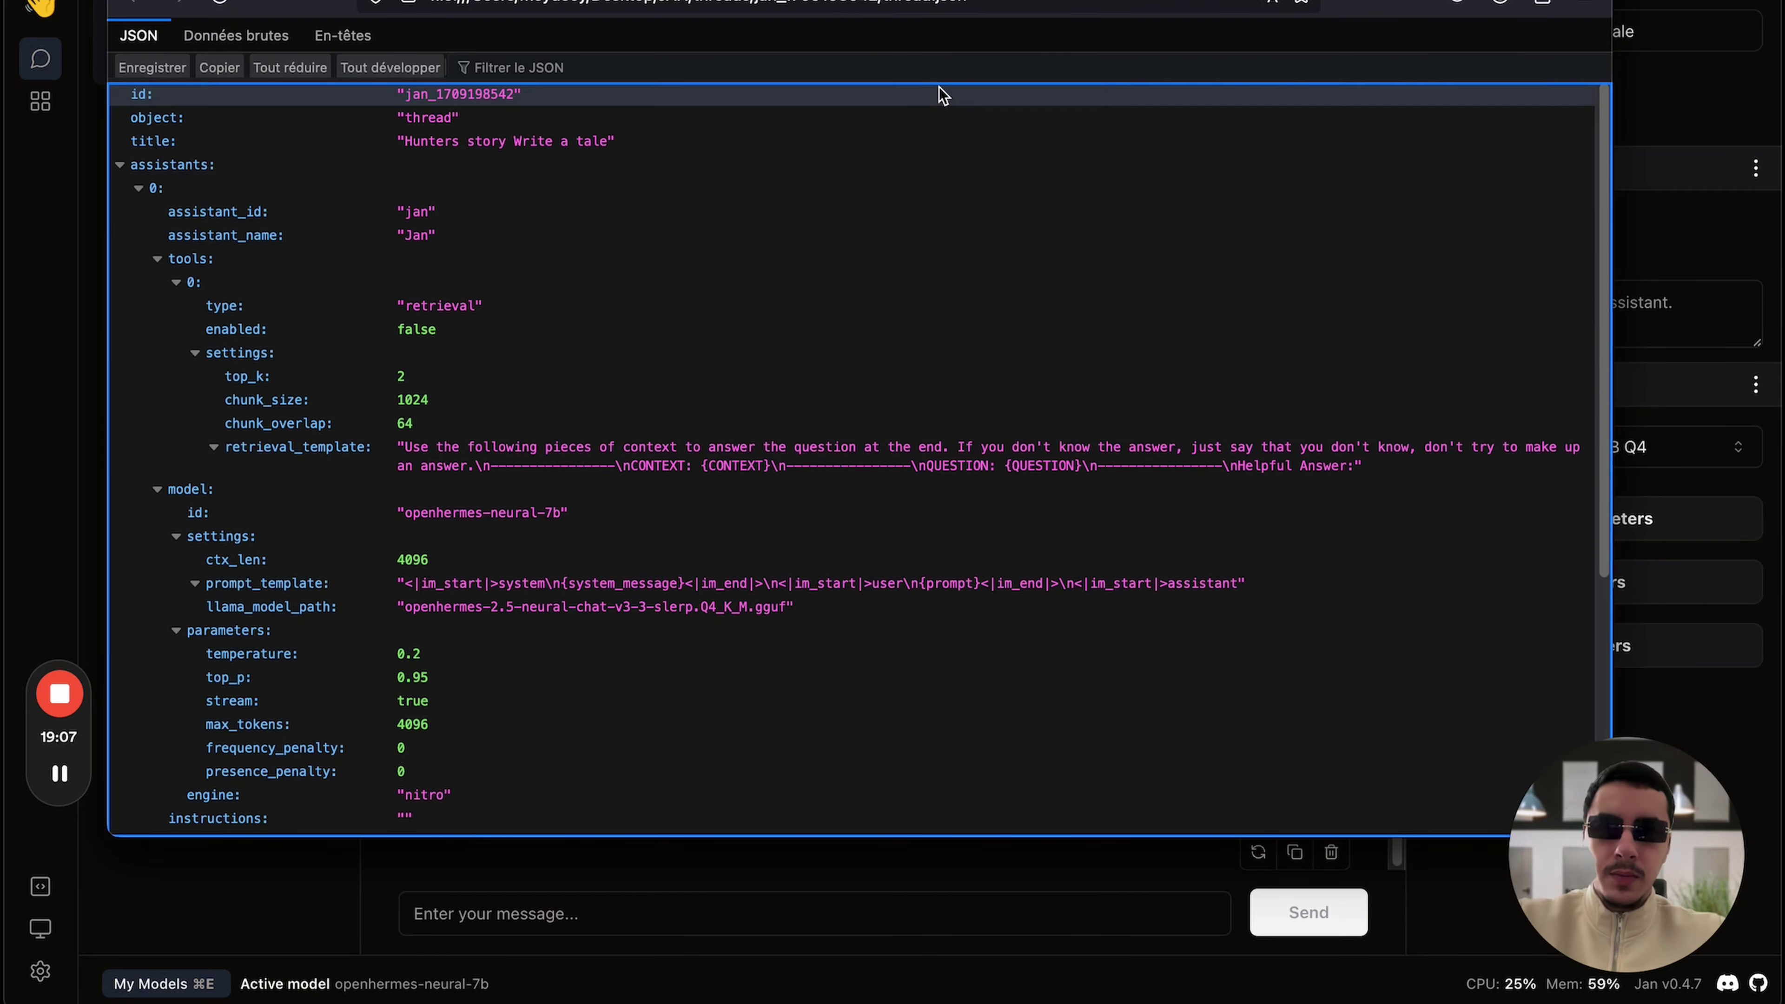
pyautogui.scroll(-5, 818, 516)
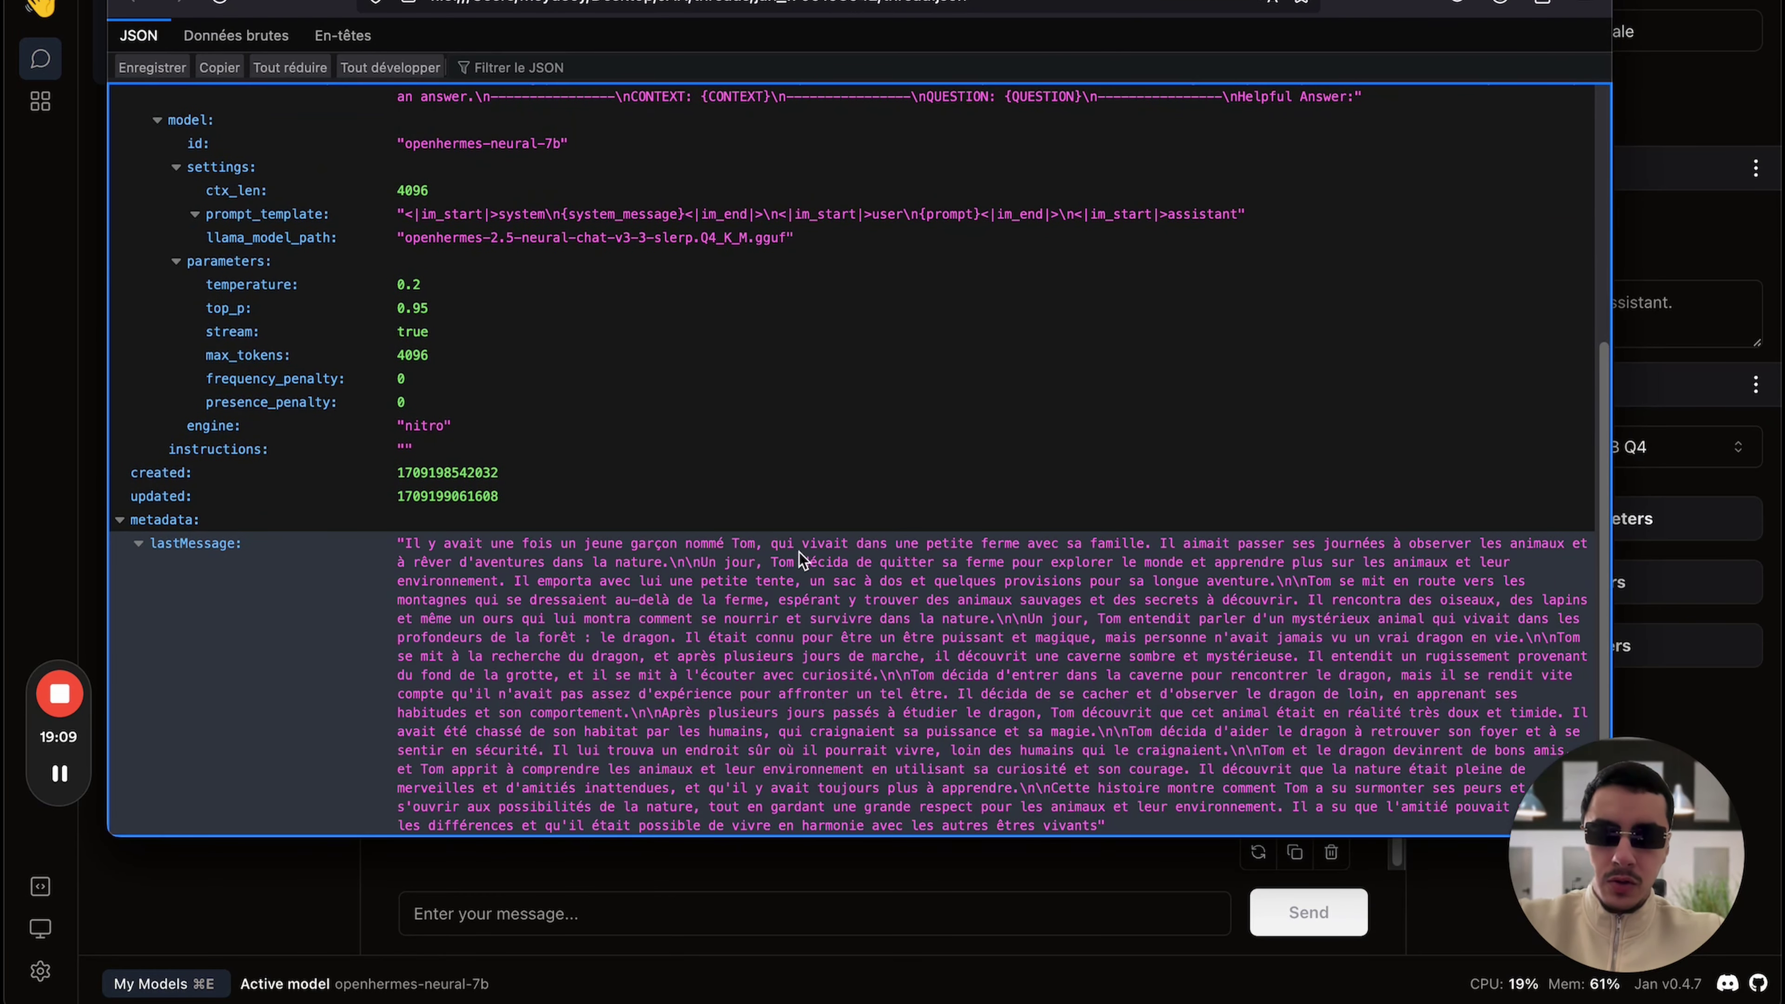
pyautogui.scroll(5, 798, 549)
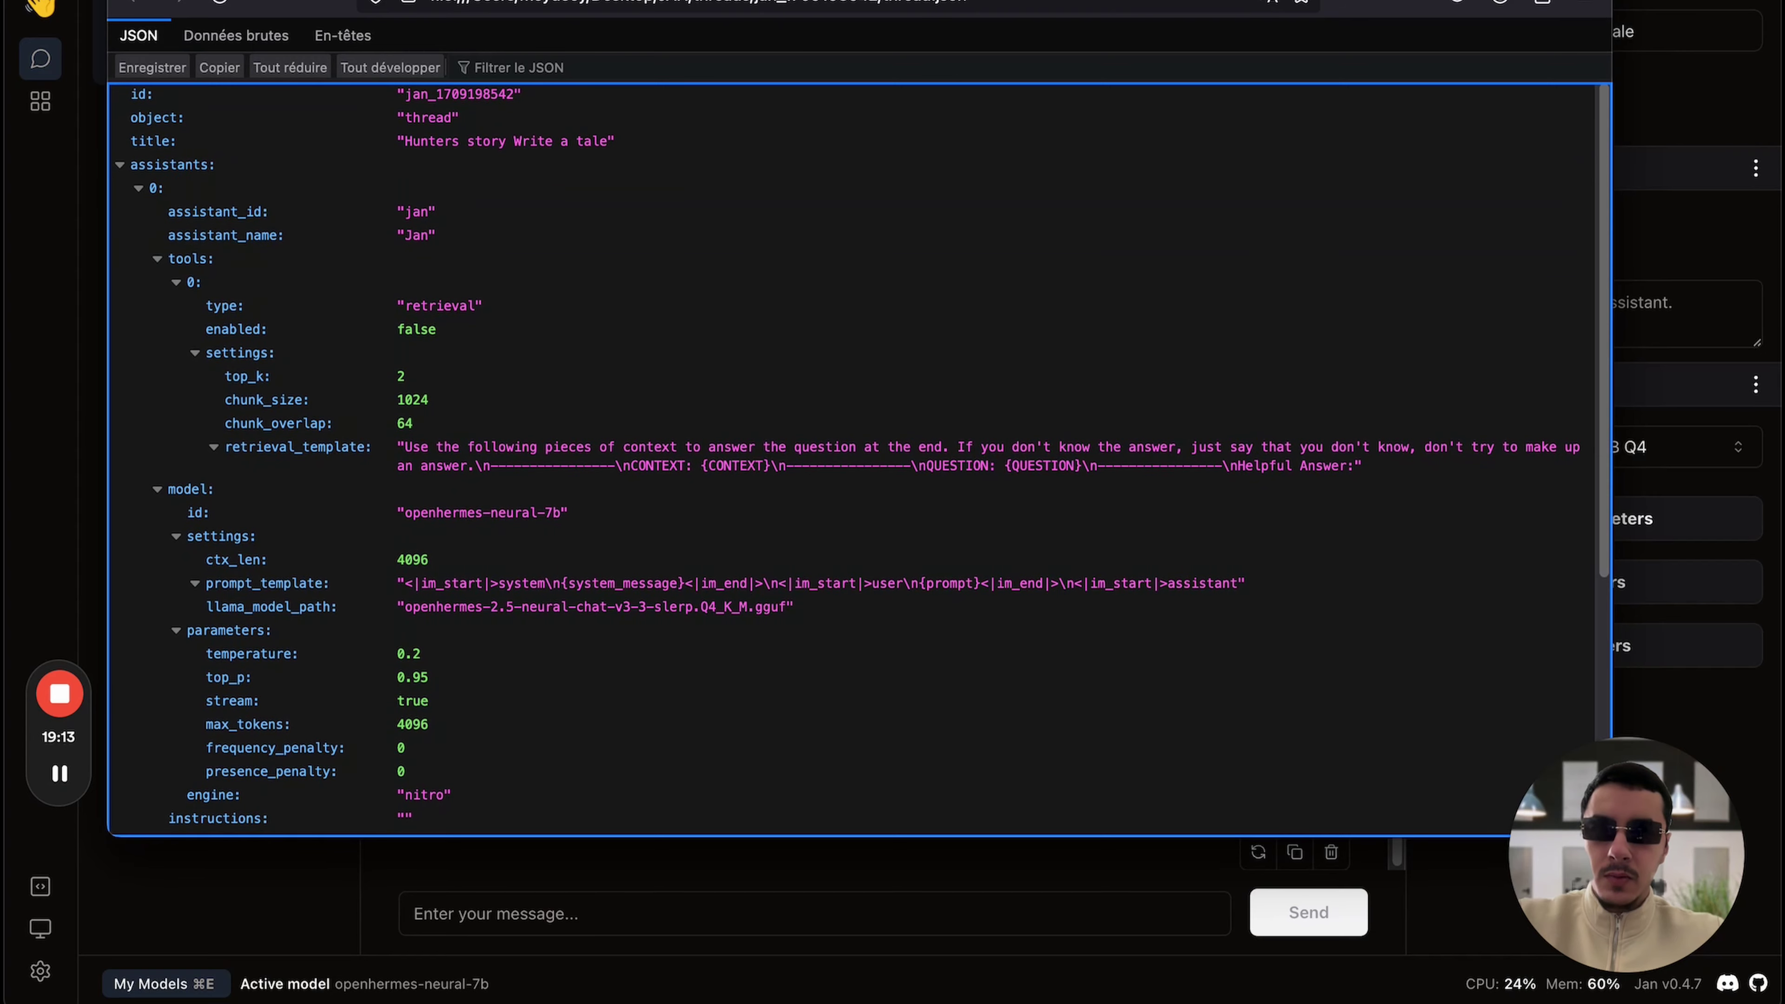
# - Close the JSON file, return to the Jan chat and send the message "Ok merci" in the Hunters story thread
pyautogui.press('super+w')
pyautogui.click(494, 316)
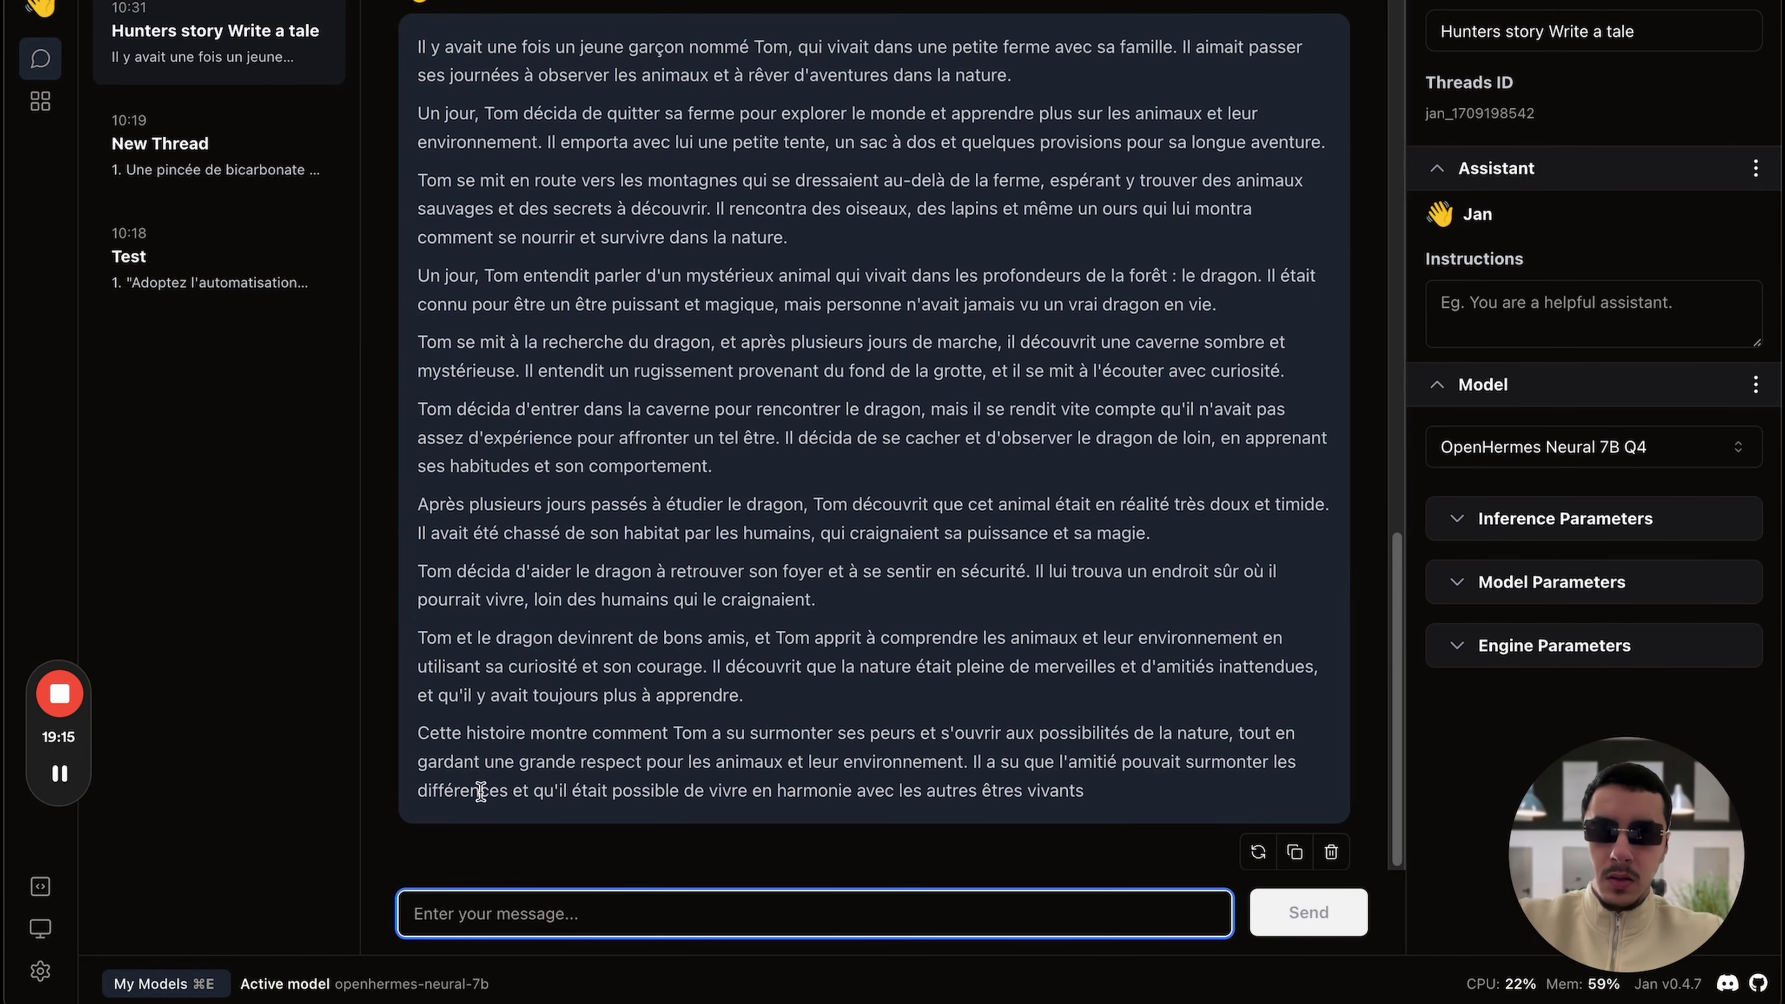
pyautogui.write('Ok merci')
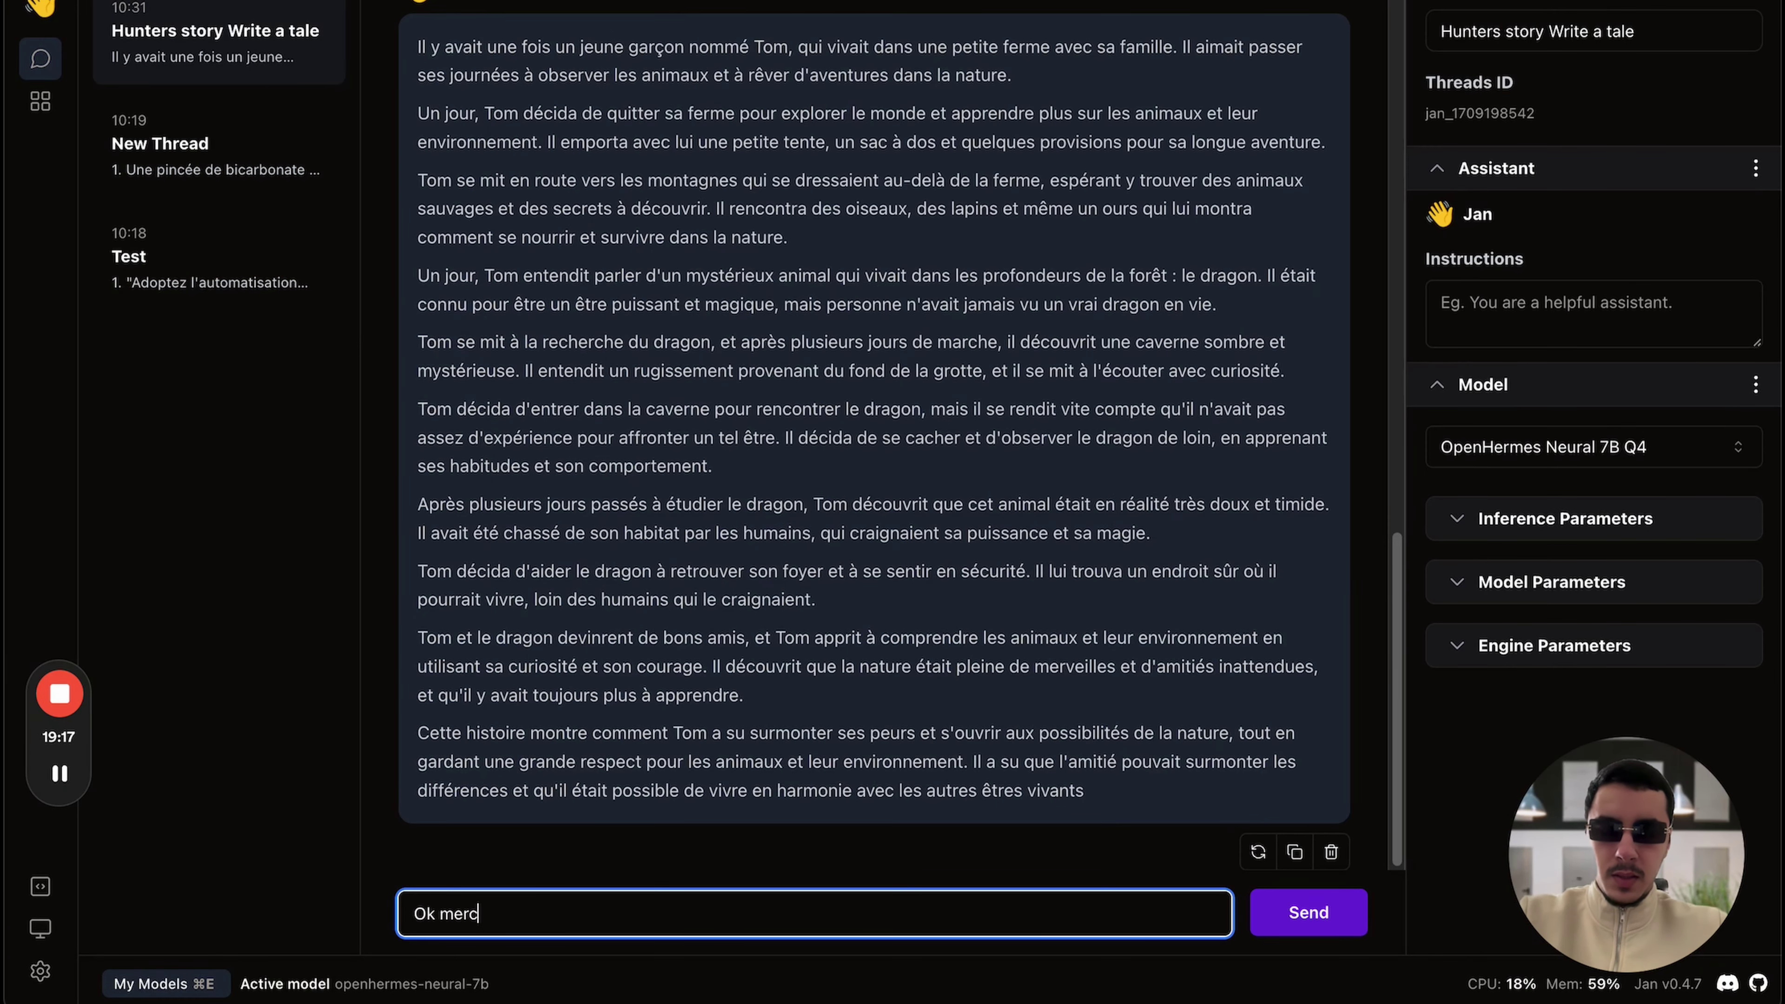
pyautogui.press('Return')
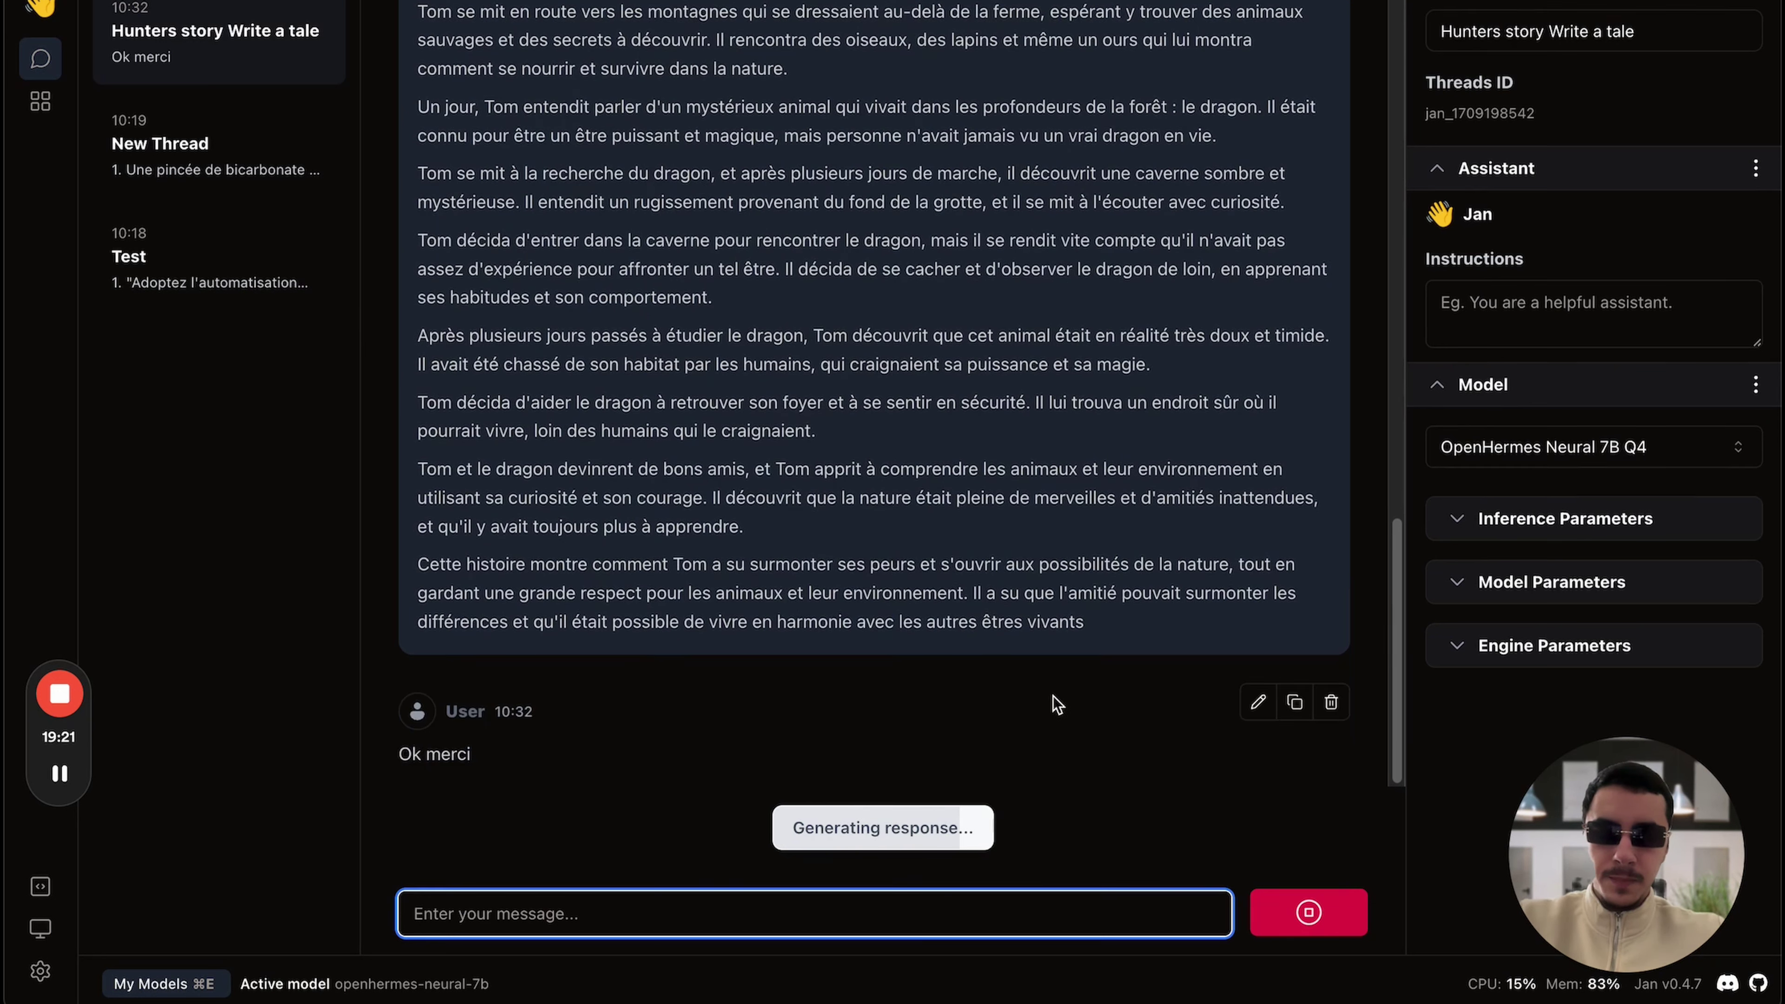
# - Examine the "Ok merci" message, its User label and the assistant's reply in the thread
pyautogui.click(420, 717)
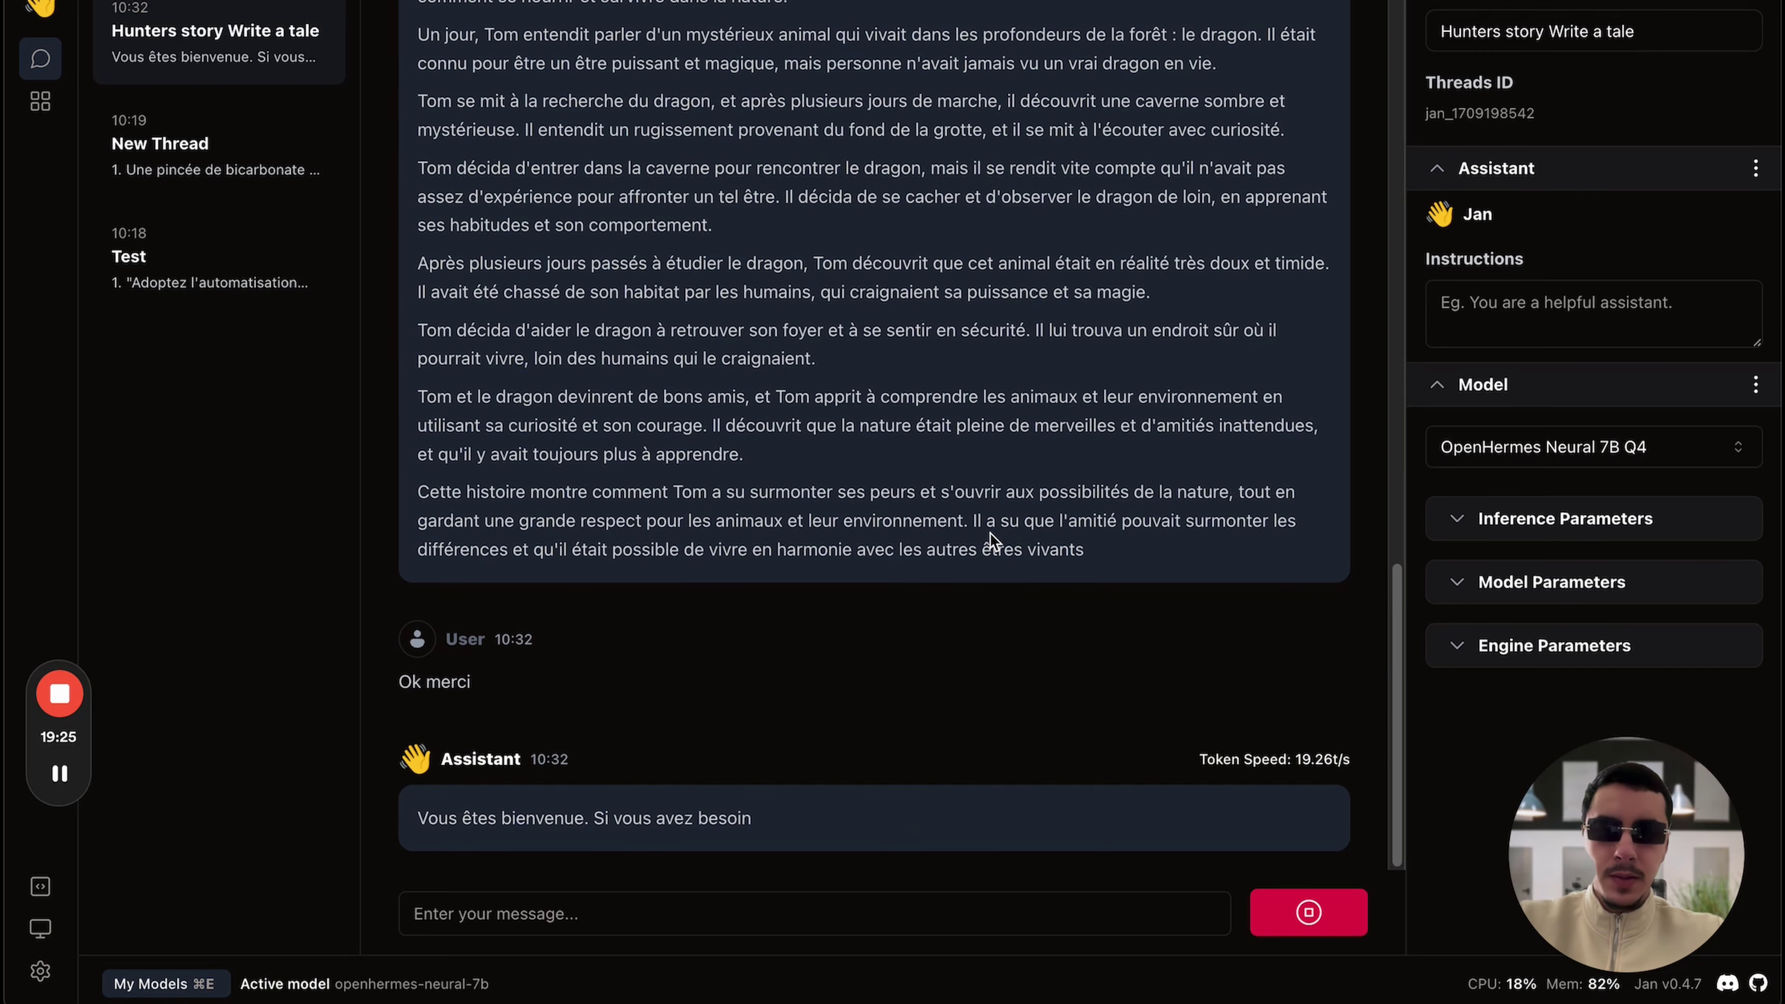
pyautogui.moveTo(427, 653); pyautogui.dragTo(469, 651)
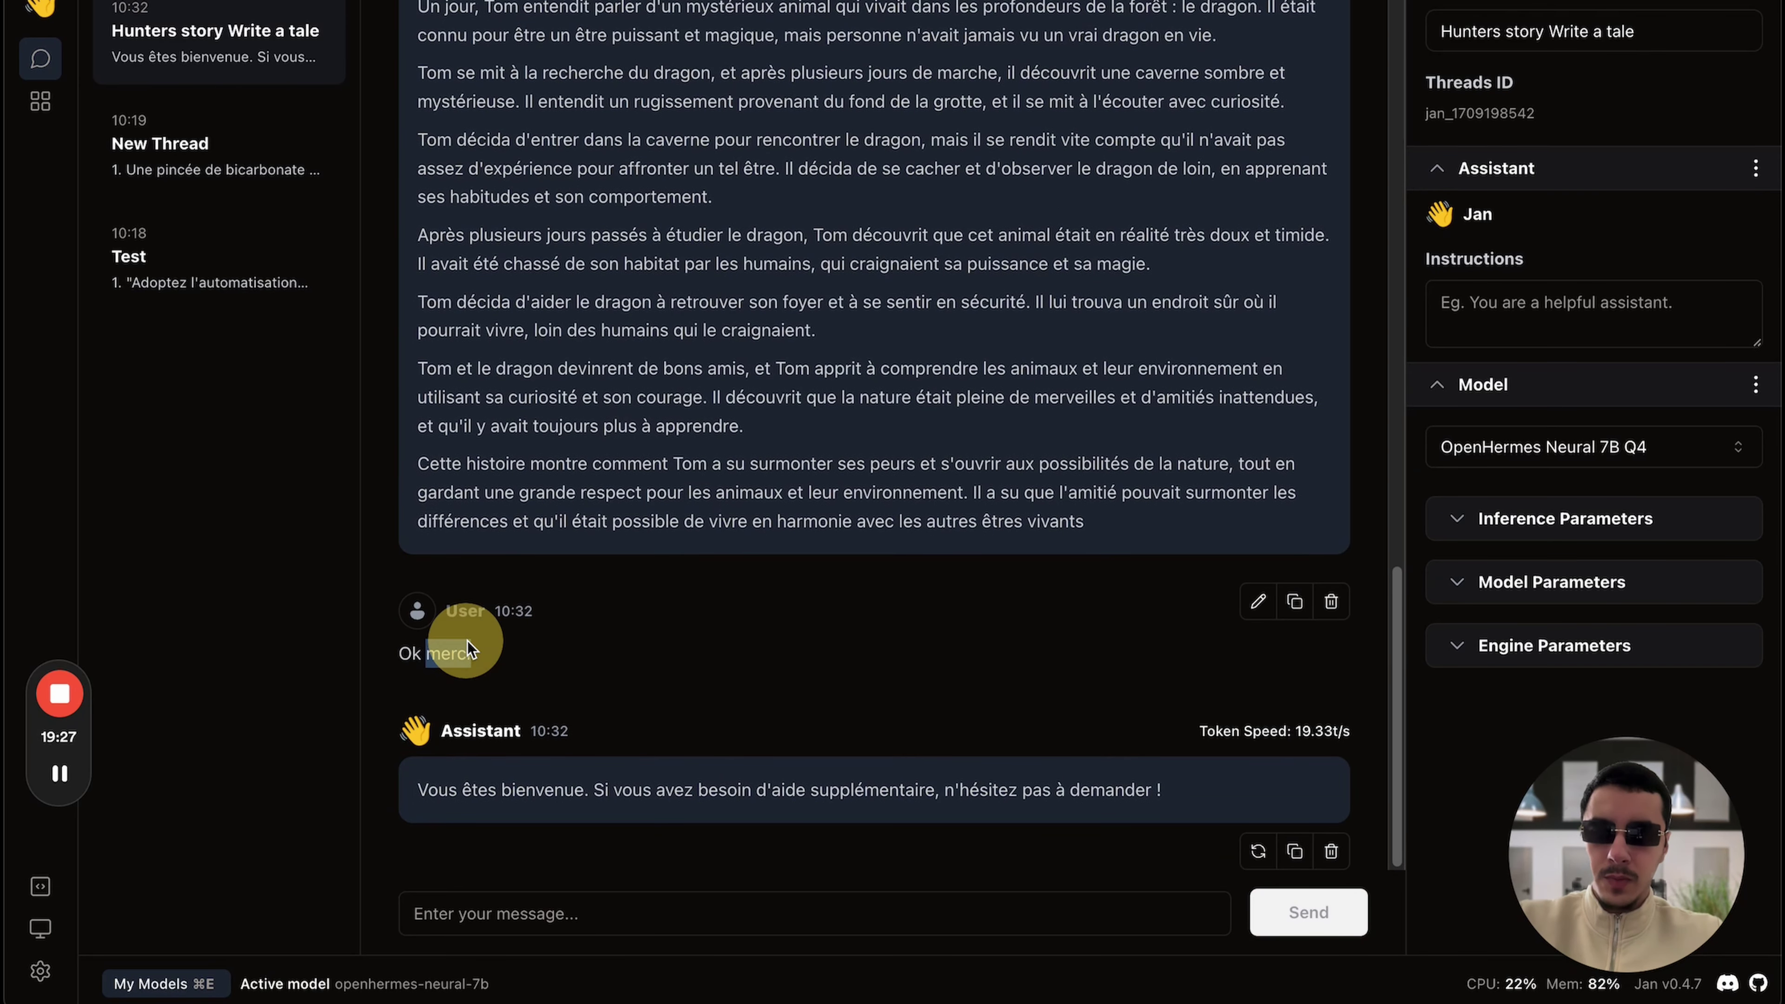
pyautogui.doubleClick(458, 617)
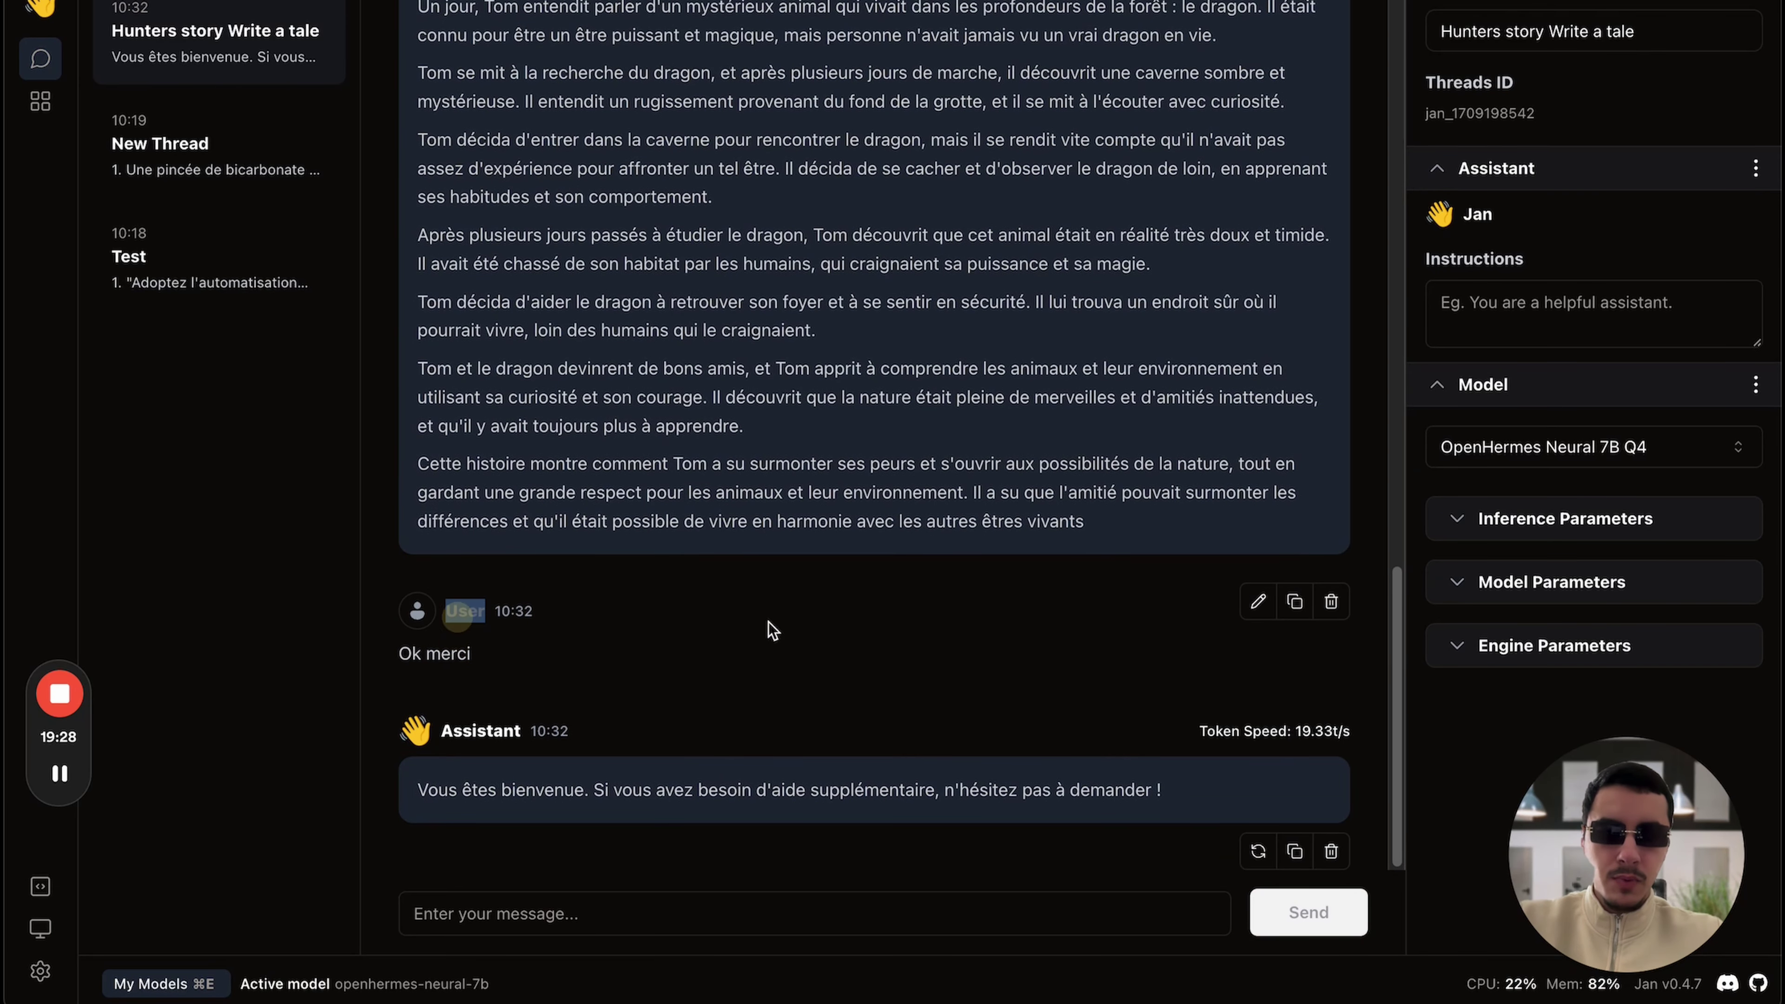
pyautogui.click(518, 807)
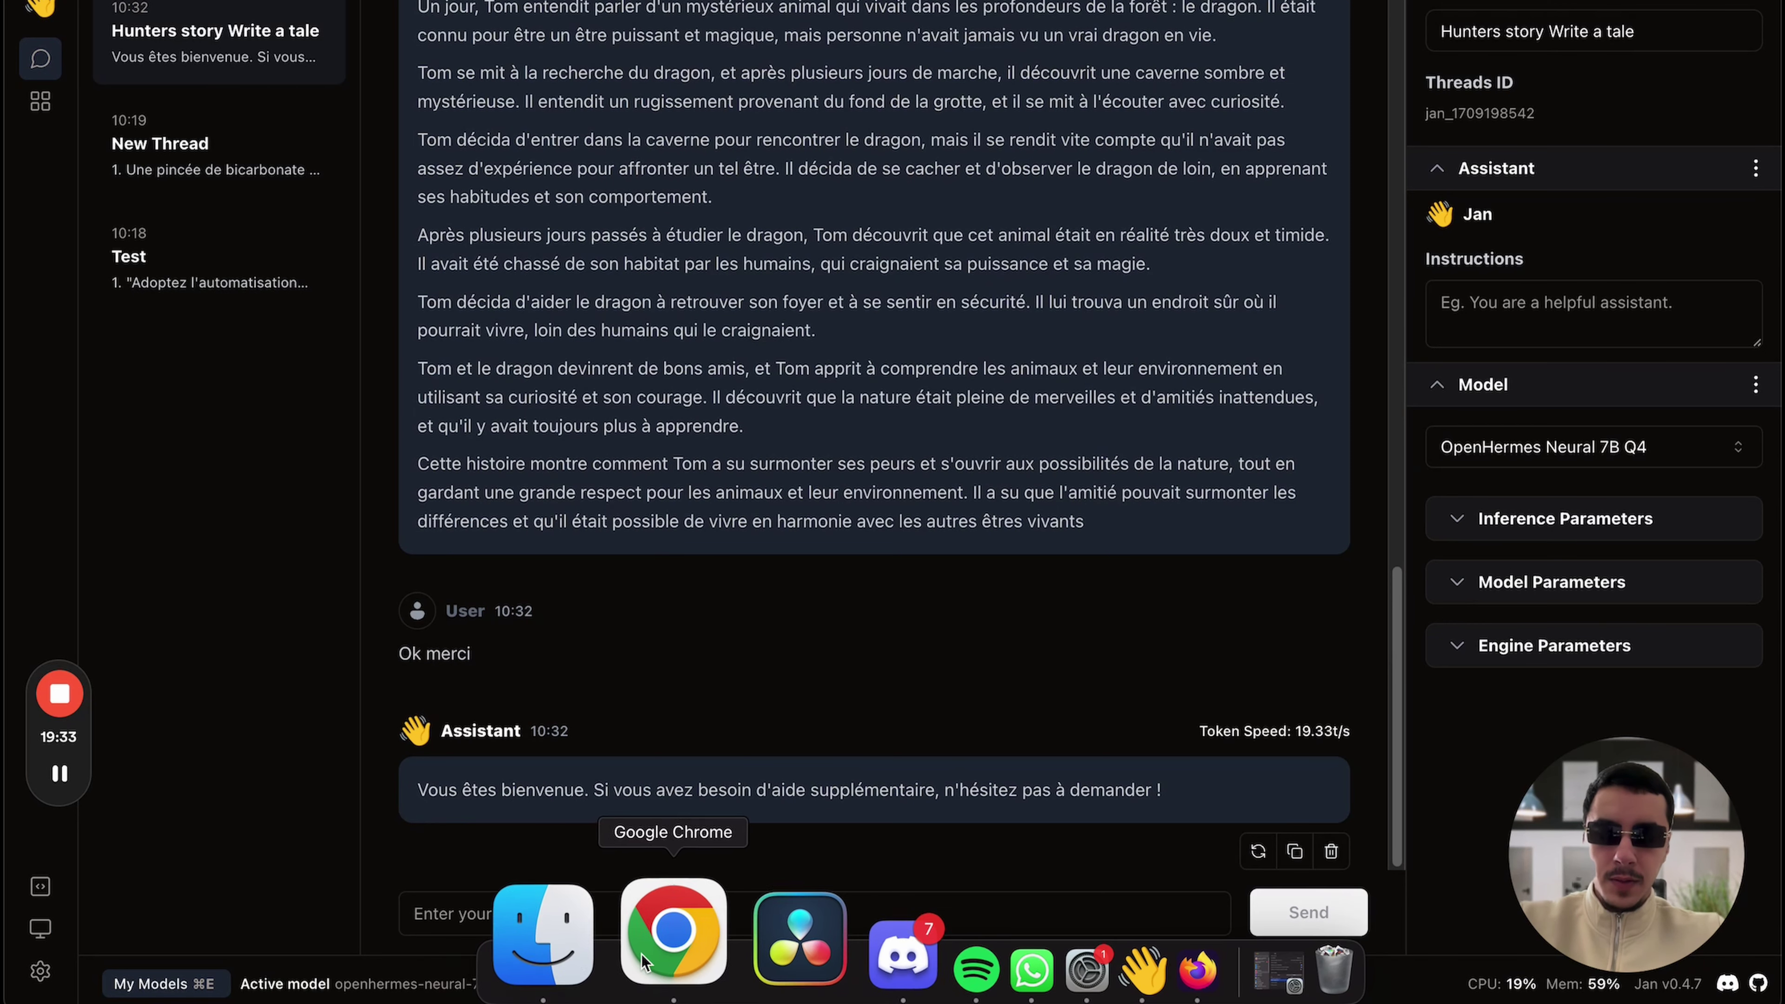
pyautogui.click(615, 955)
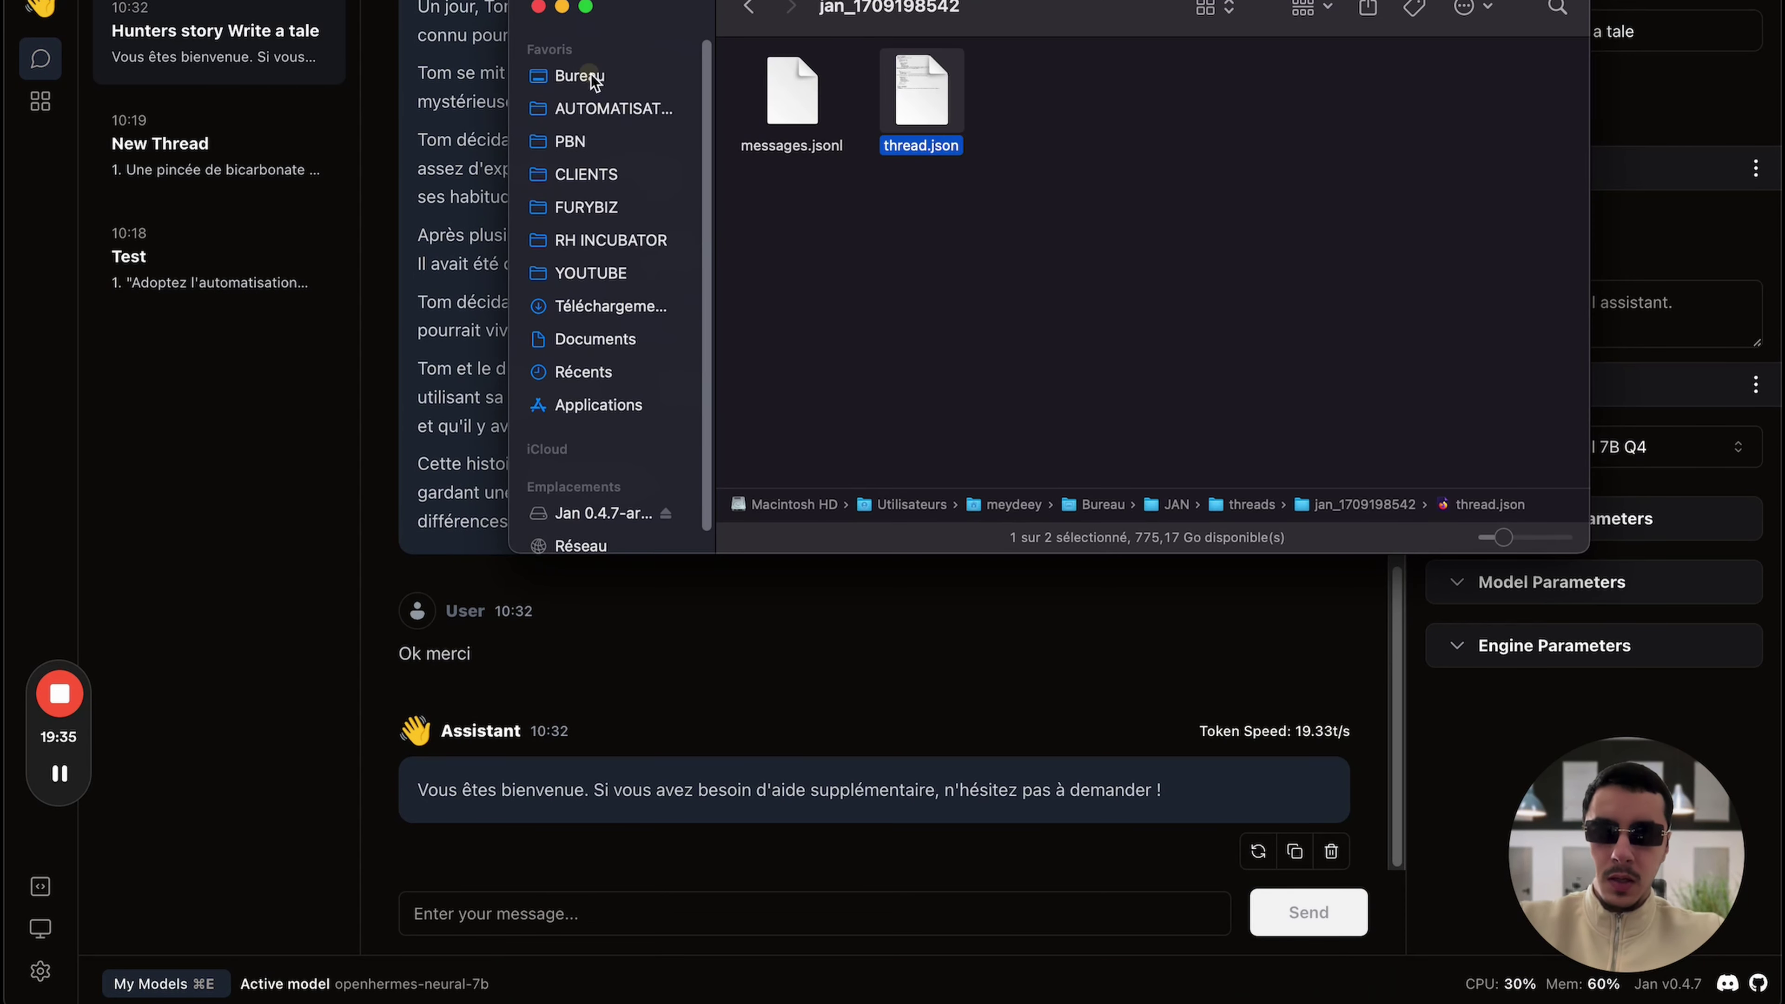
pyautogui.click(576, 74)
pyautogui.doubleClick(778, 124)
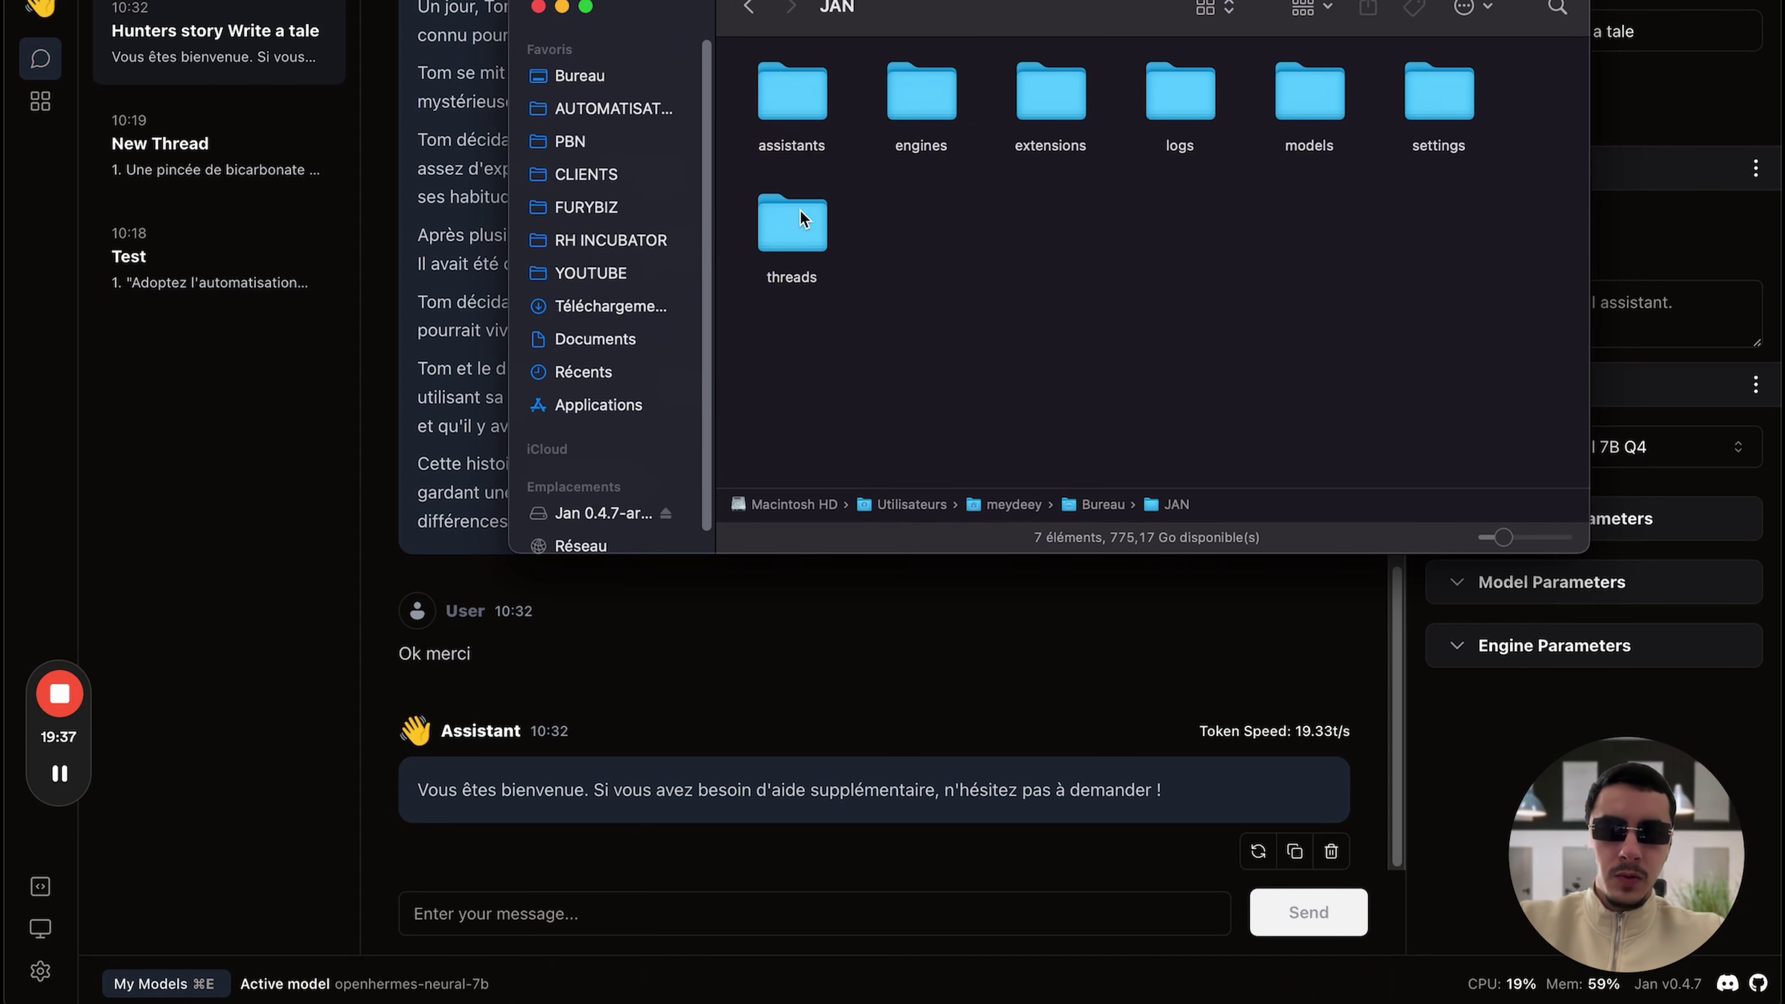
pyautogui.doubleClick(794, 218)
pyautogui.doubleClick(1050, 106)
pyautogui.click(920, 91)
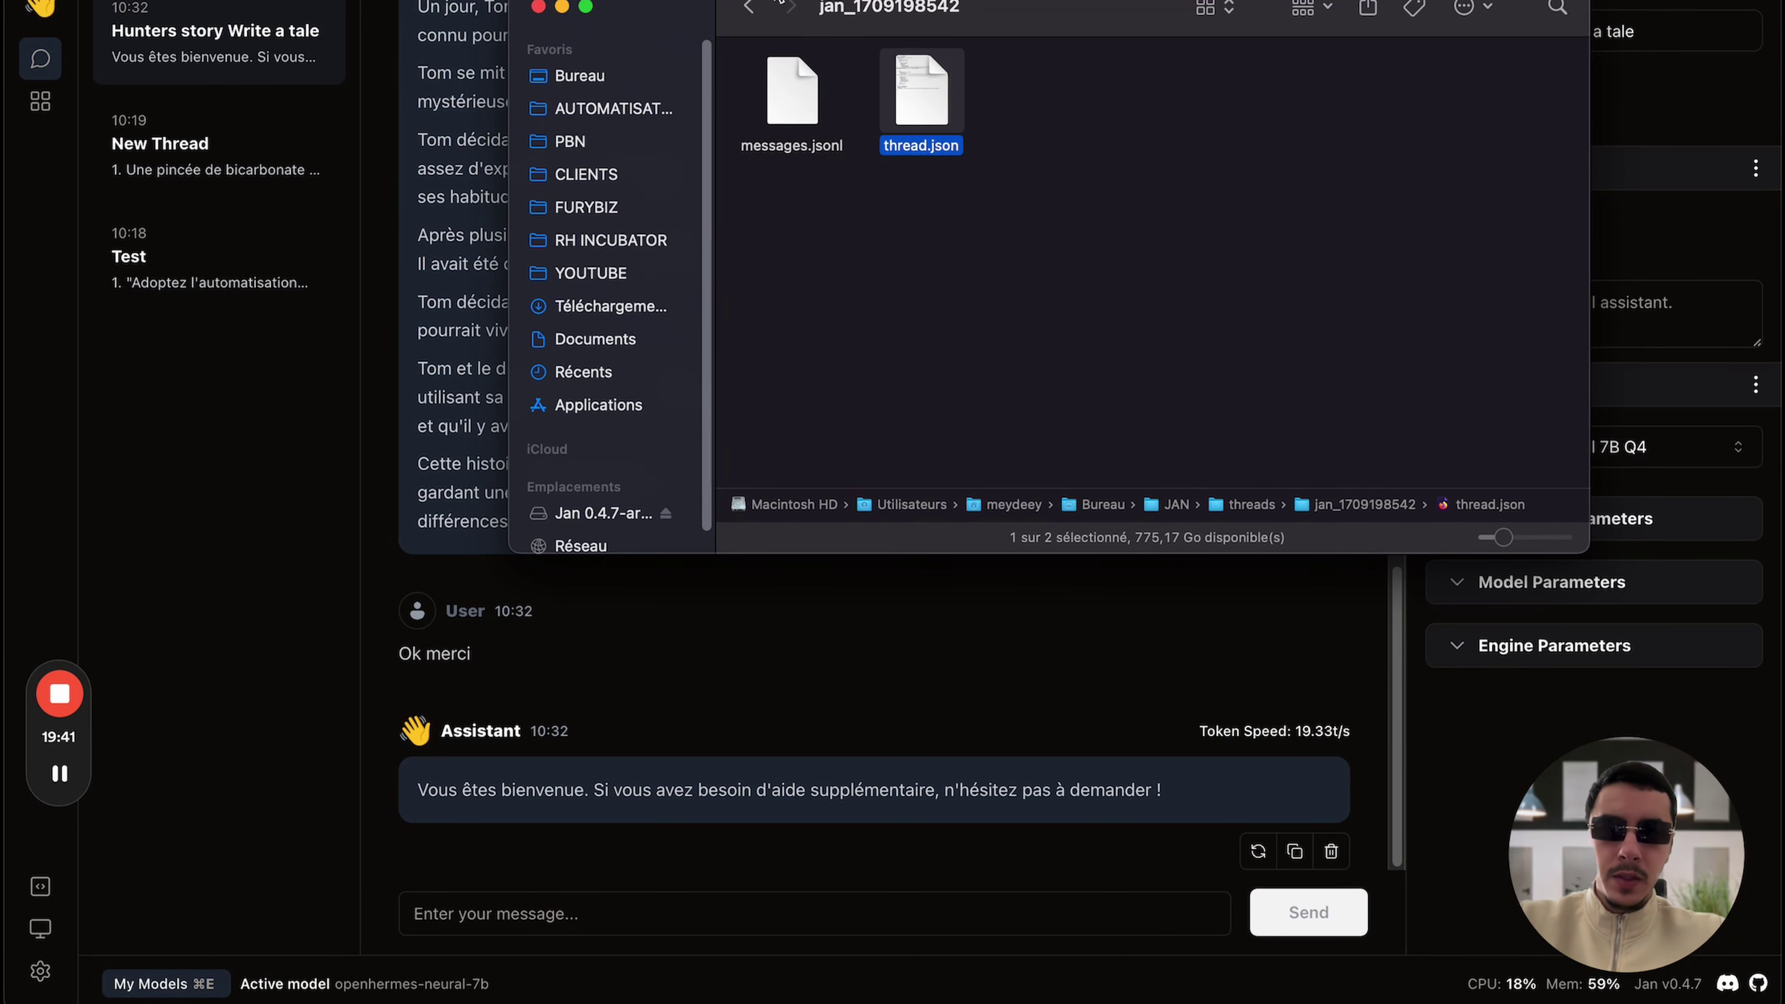
pyautogui.click(919, 102)
pyautogui.doubleClick(918, 102)
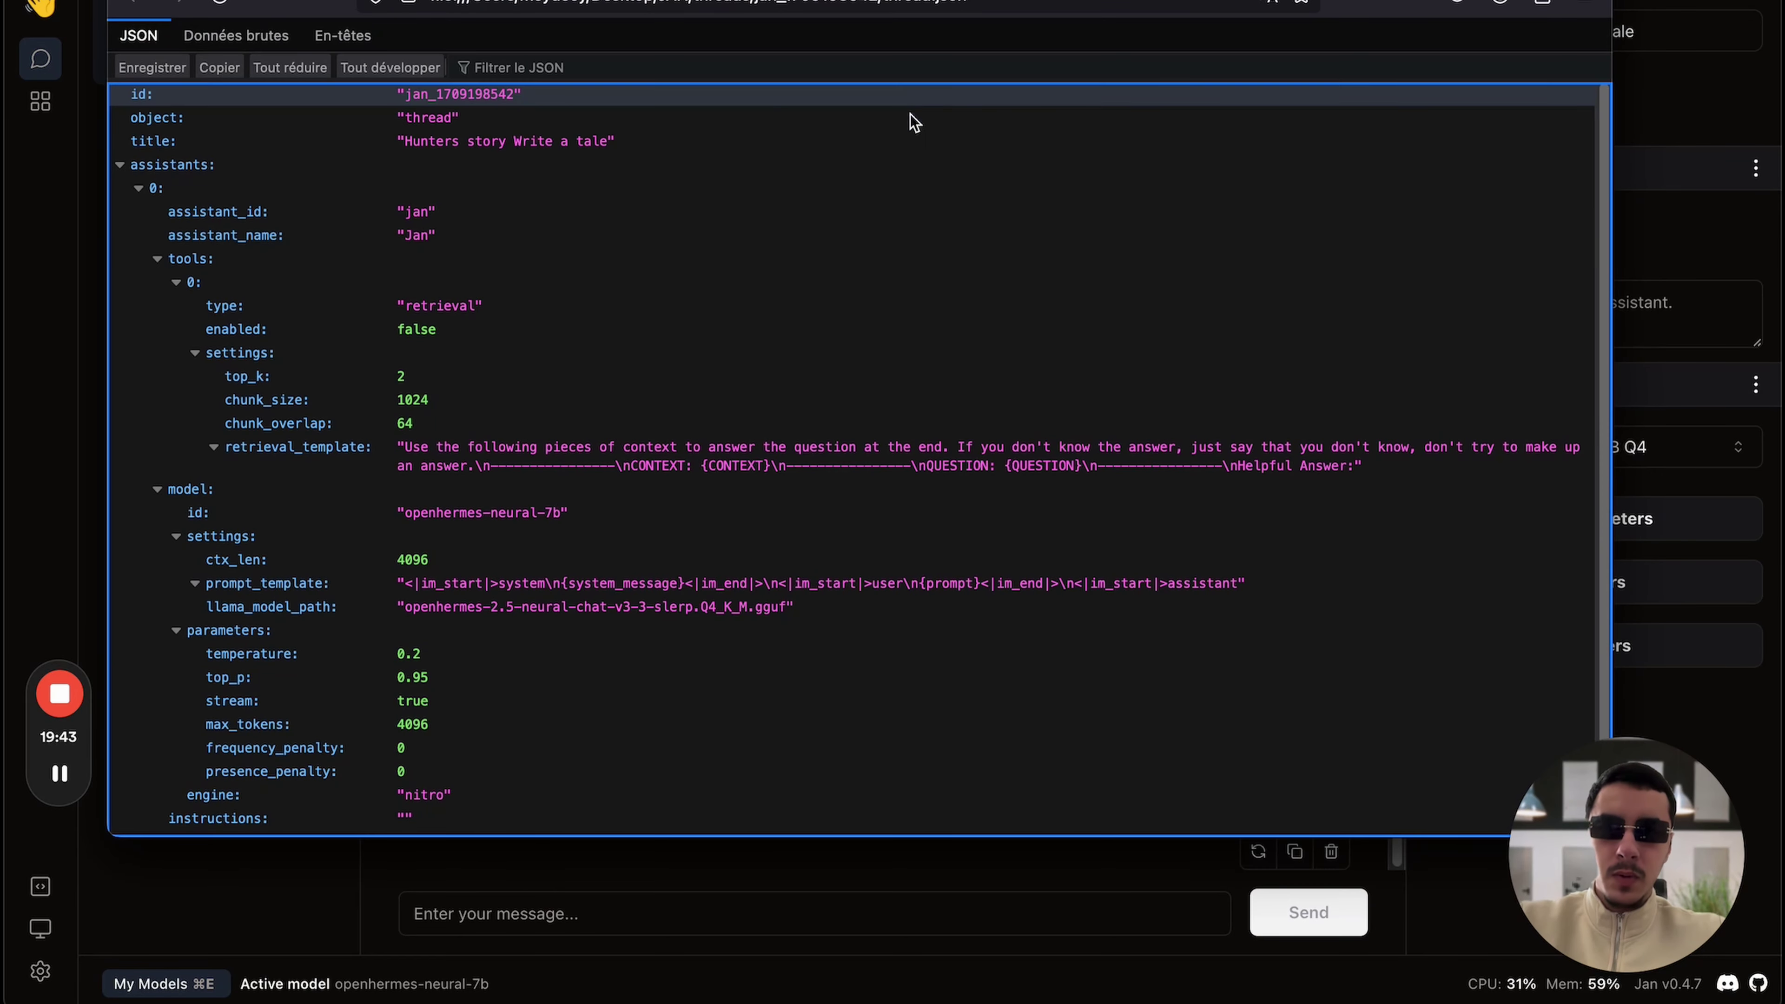
# - Enlarge the JSON window downward and examine the lastMessage text and the updated timestamp
pyautogui.scroll(-3, 777, 535)
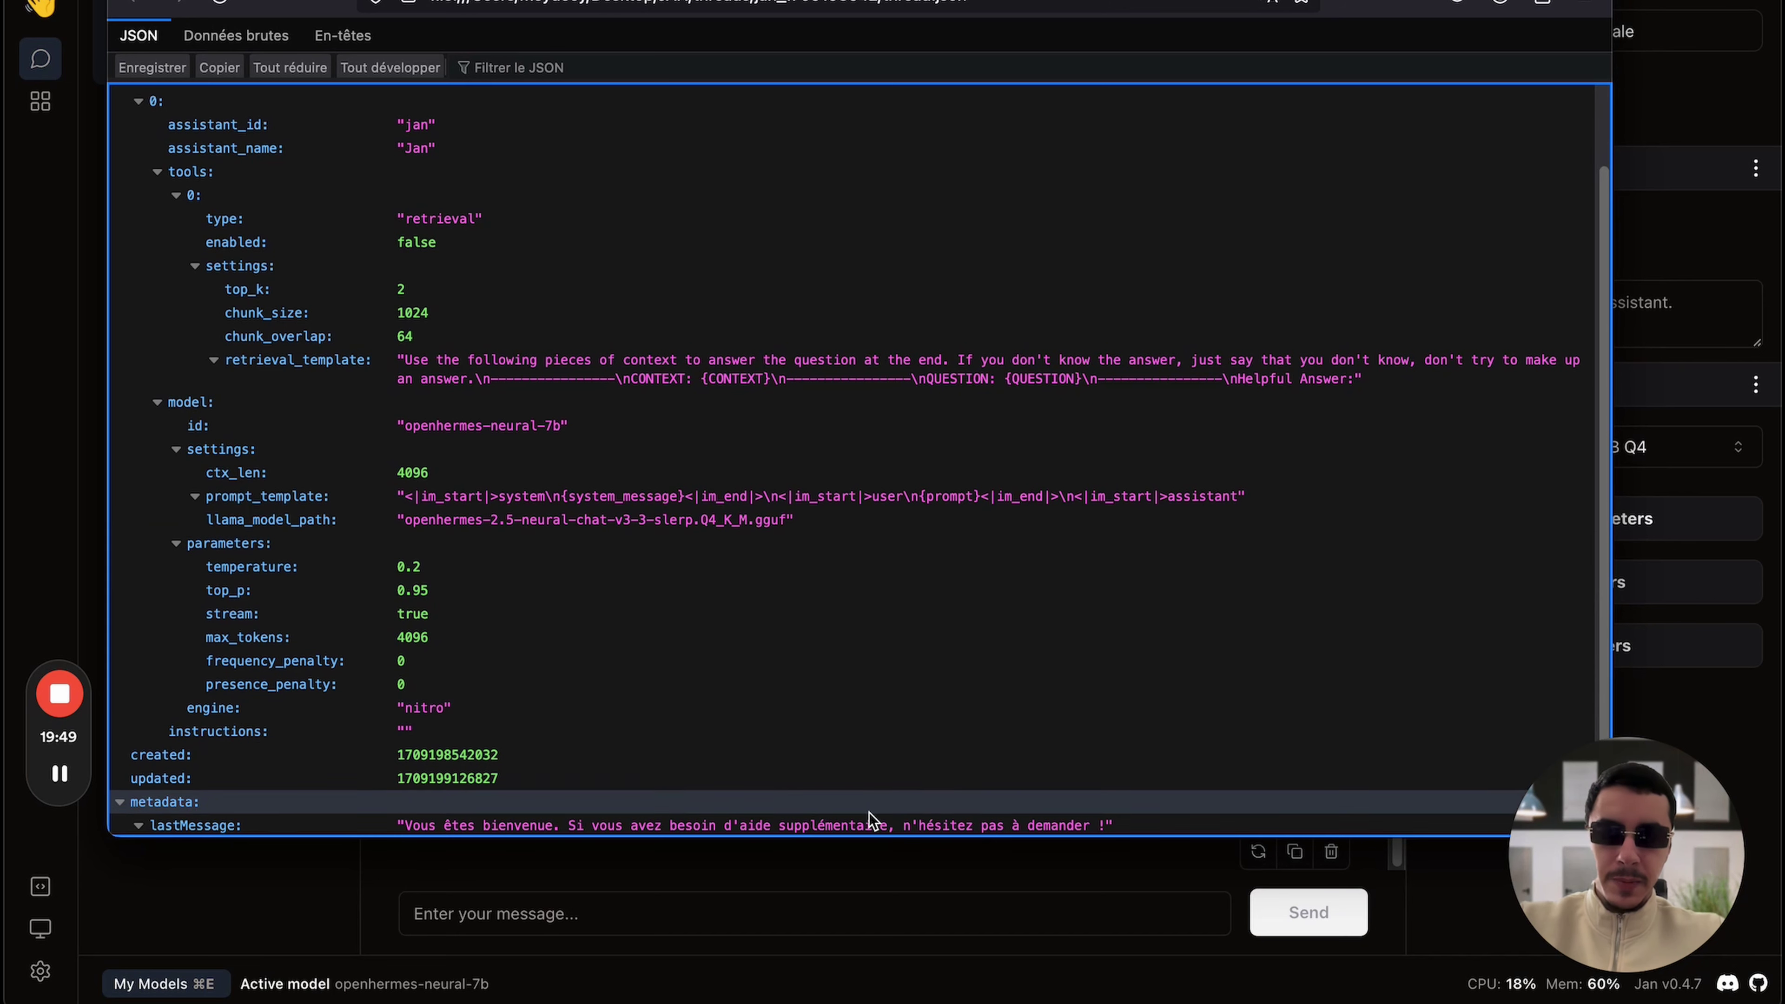
pyautogui.click(849, 835)
pyautogui.moveTo(849, 836); pyautogui.dragTo(843, 896)
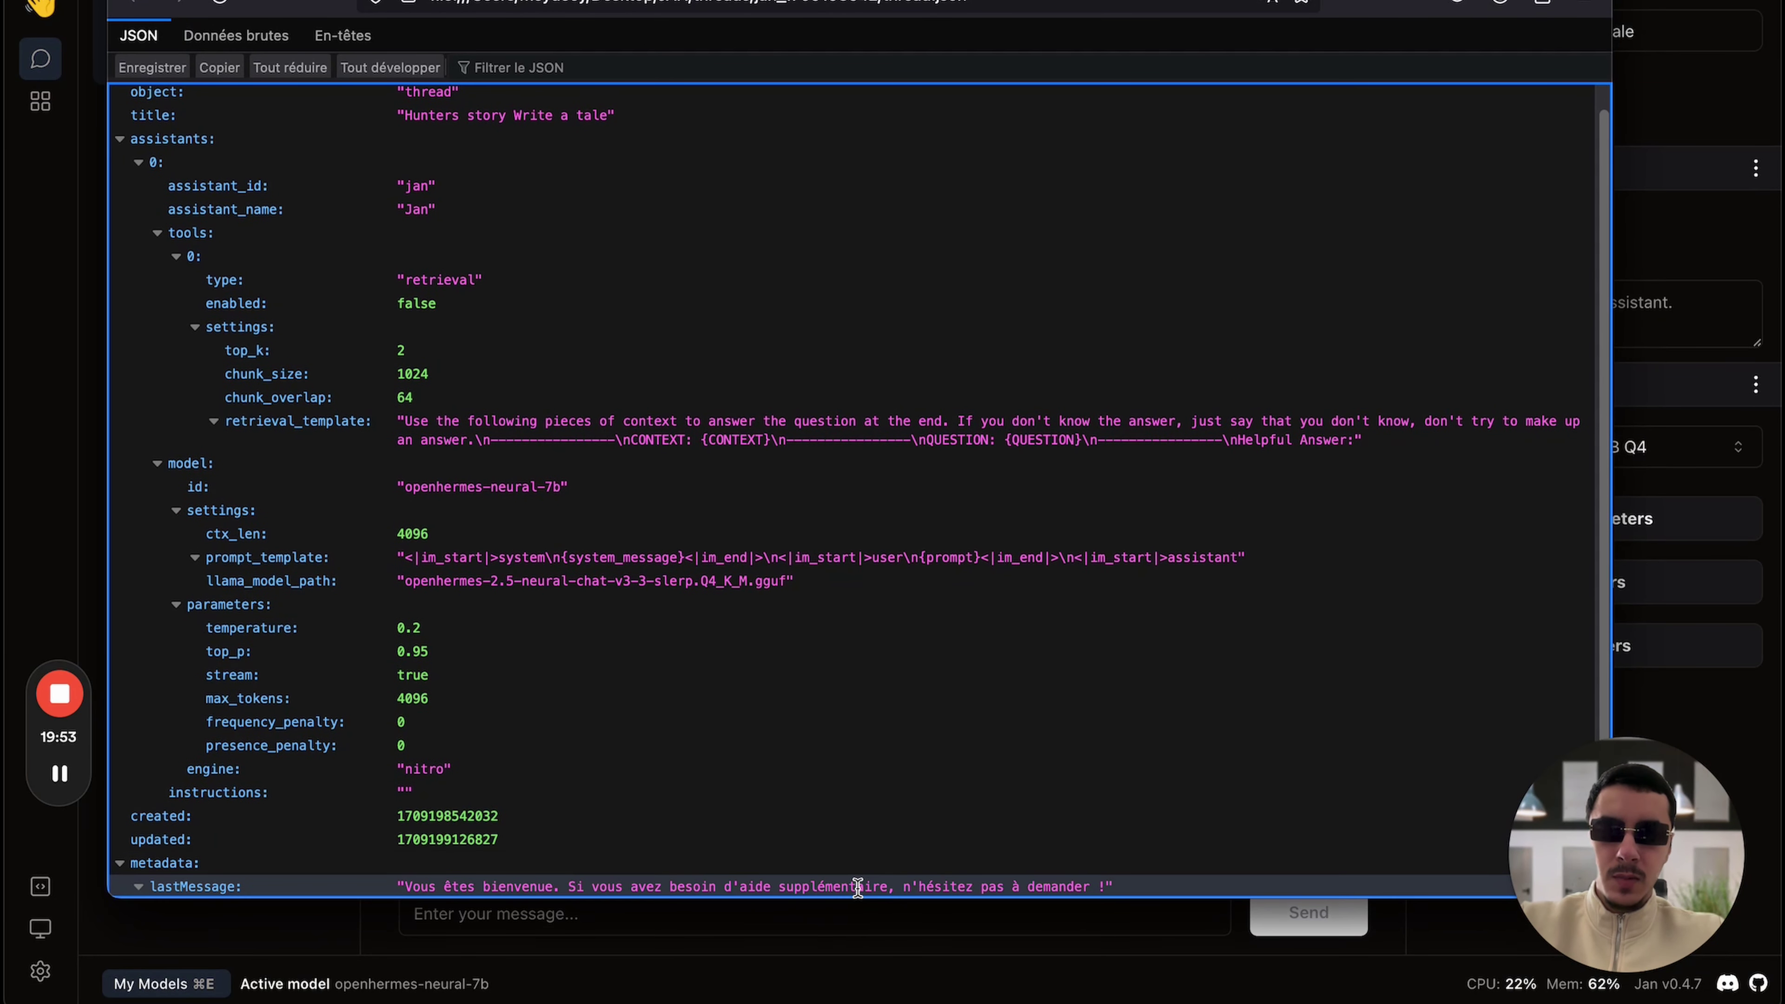
pyautogui.moveTo(416, 887); pyautogui.dragTo(1100, 887)
pyautogui.click(927, 839)
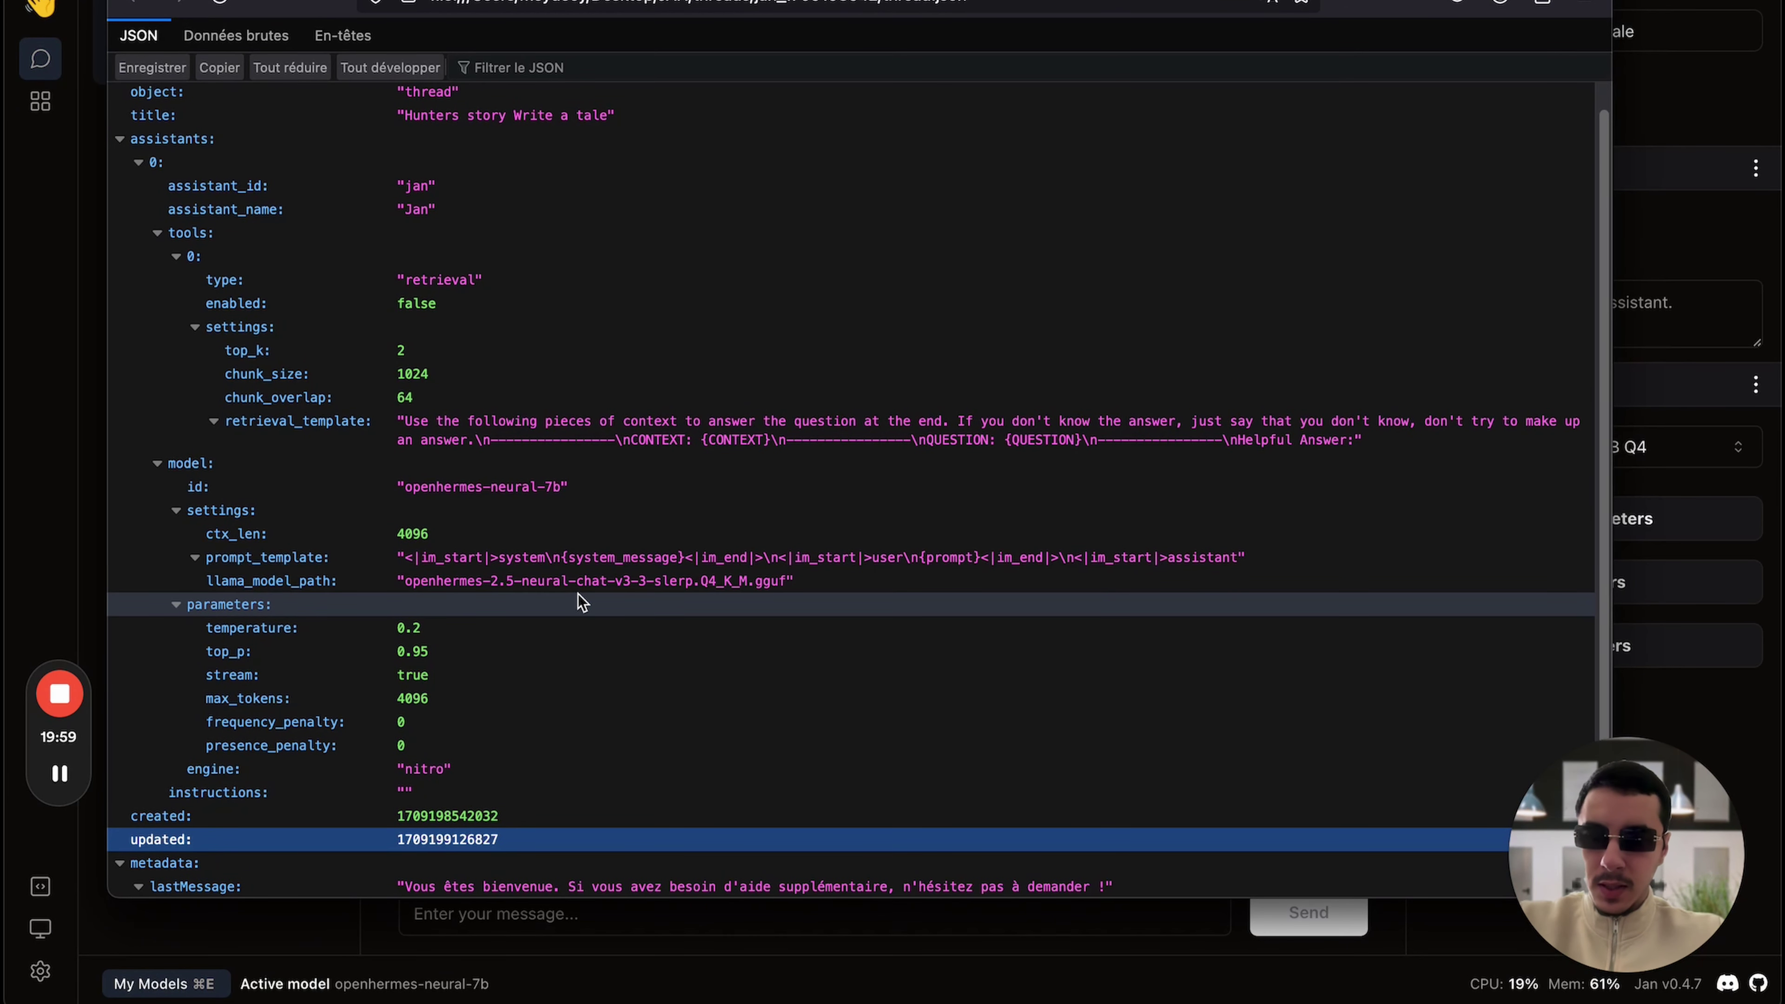
# - Examine the thread file's assistant, retrieval tool, model settings and parameter entries, magnifying the view to read the values
pyautogui.scroll(1, 577, 594)
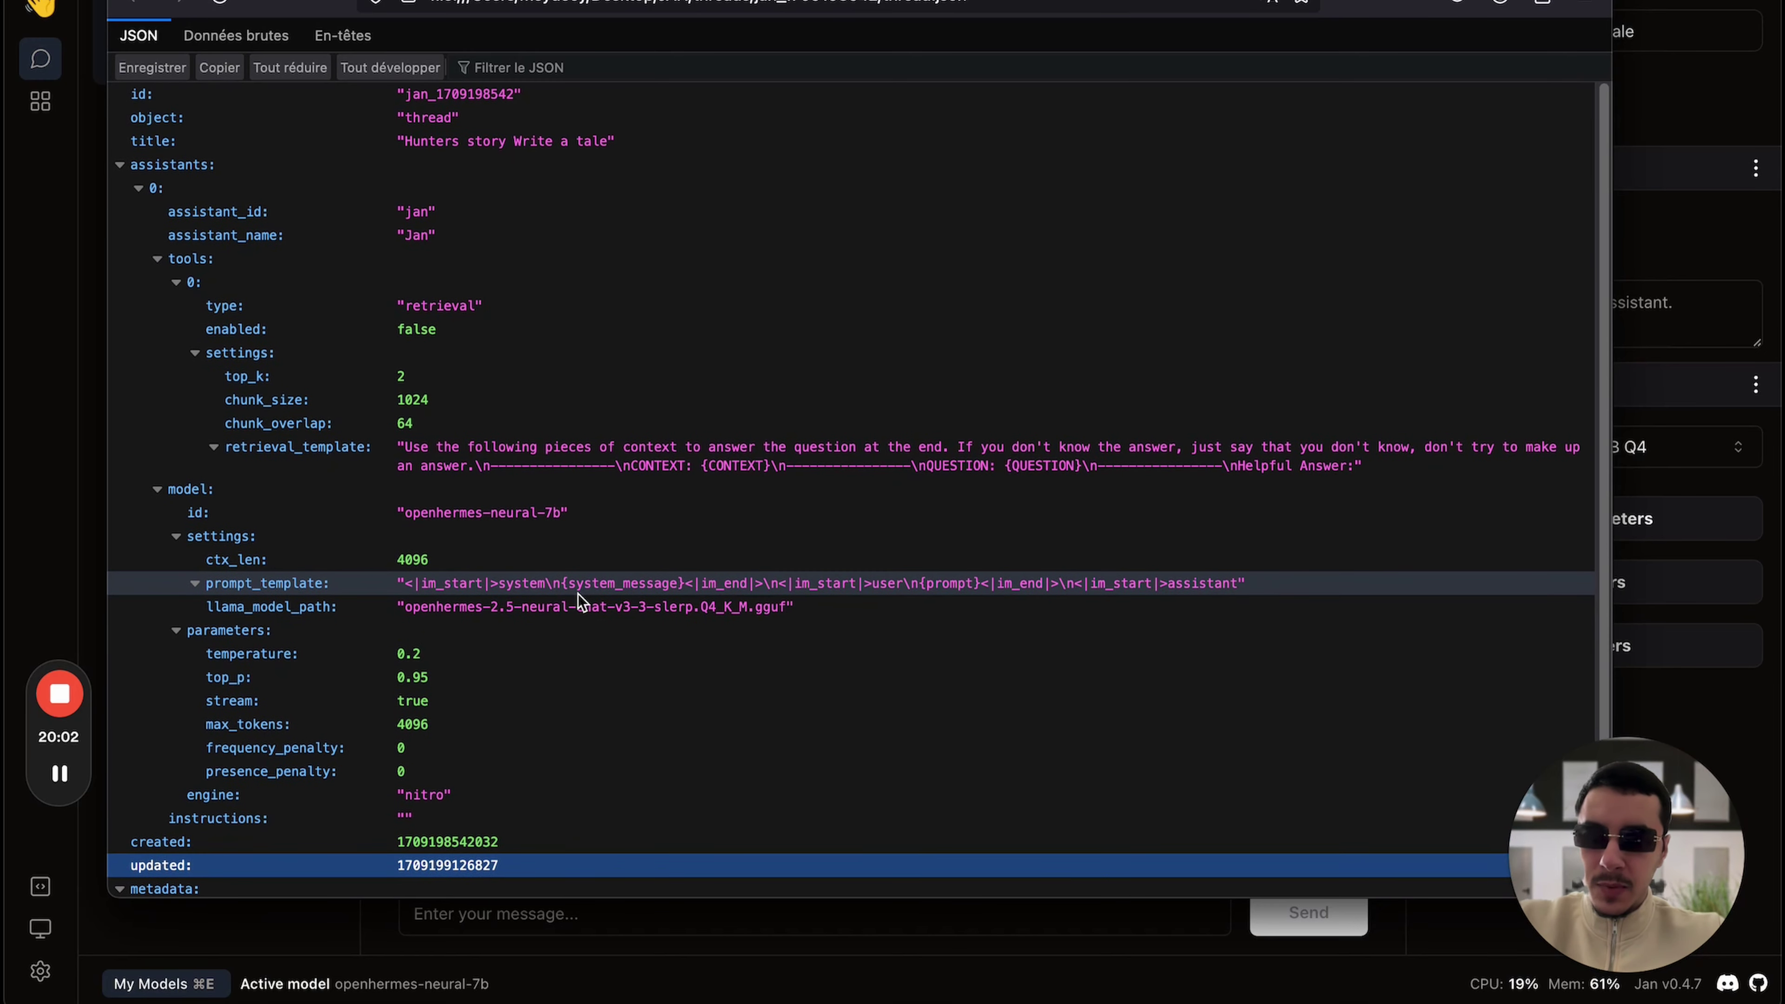
pyautogui.scroll(-1, 578, 594)
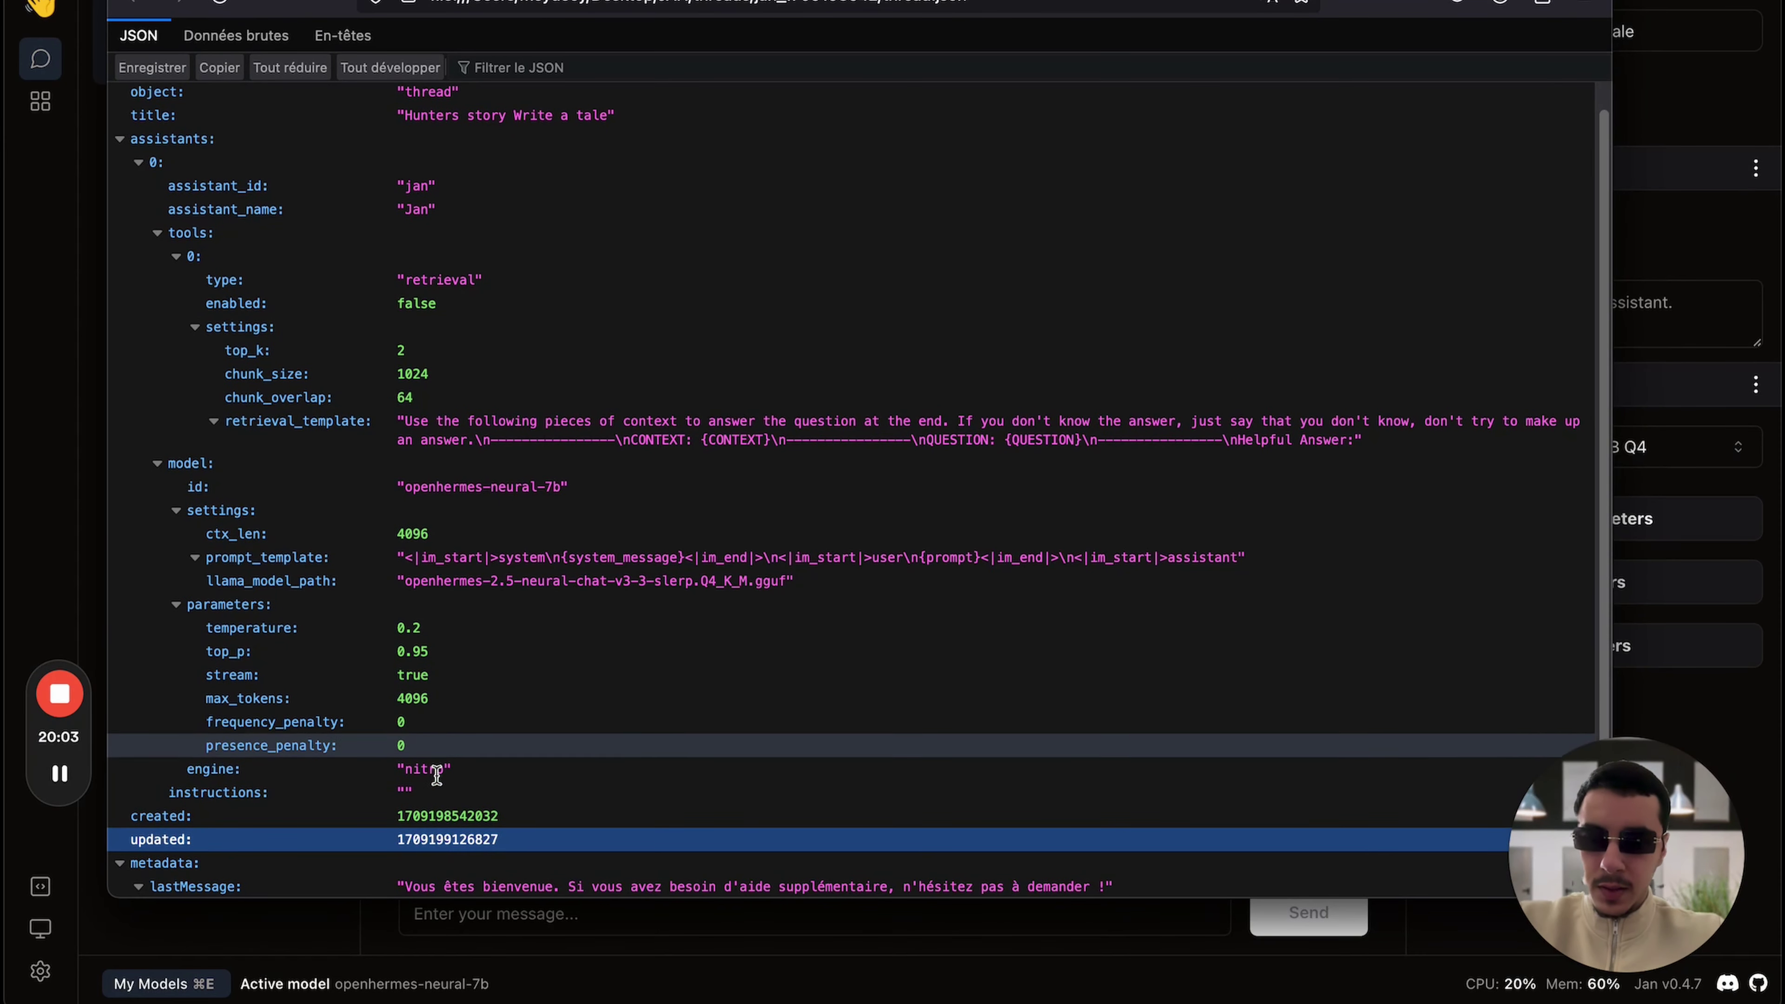
pyautogui.scroll(1, 614, 625)
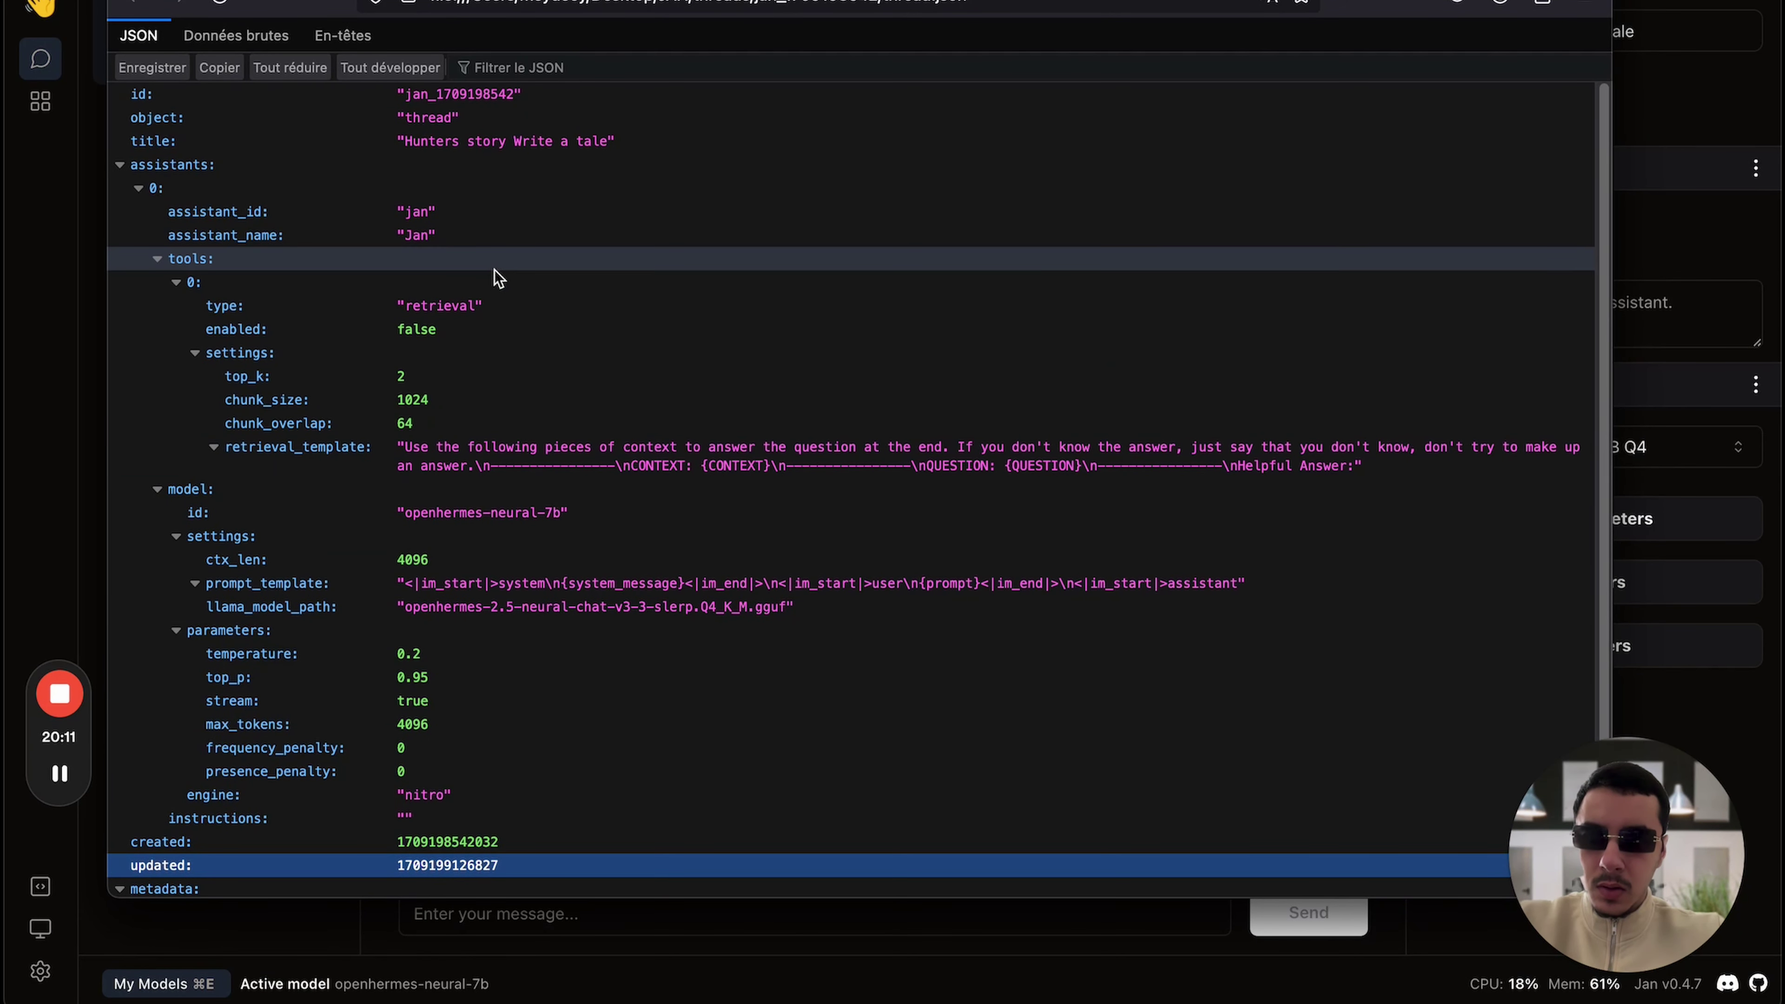
pyautogui.scroll(3, 434, 676)
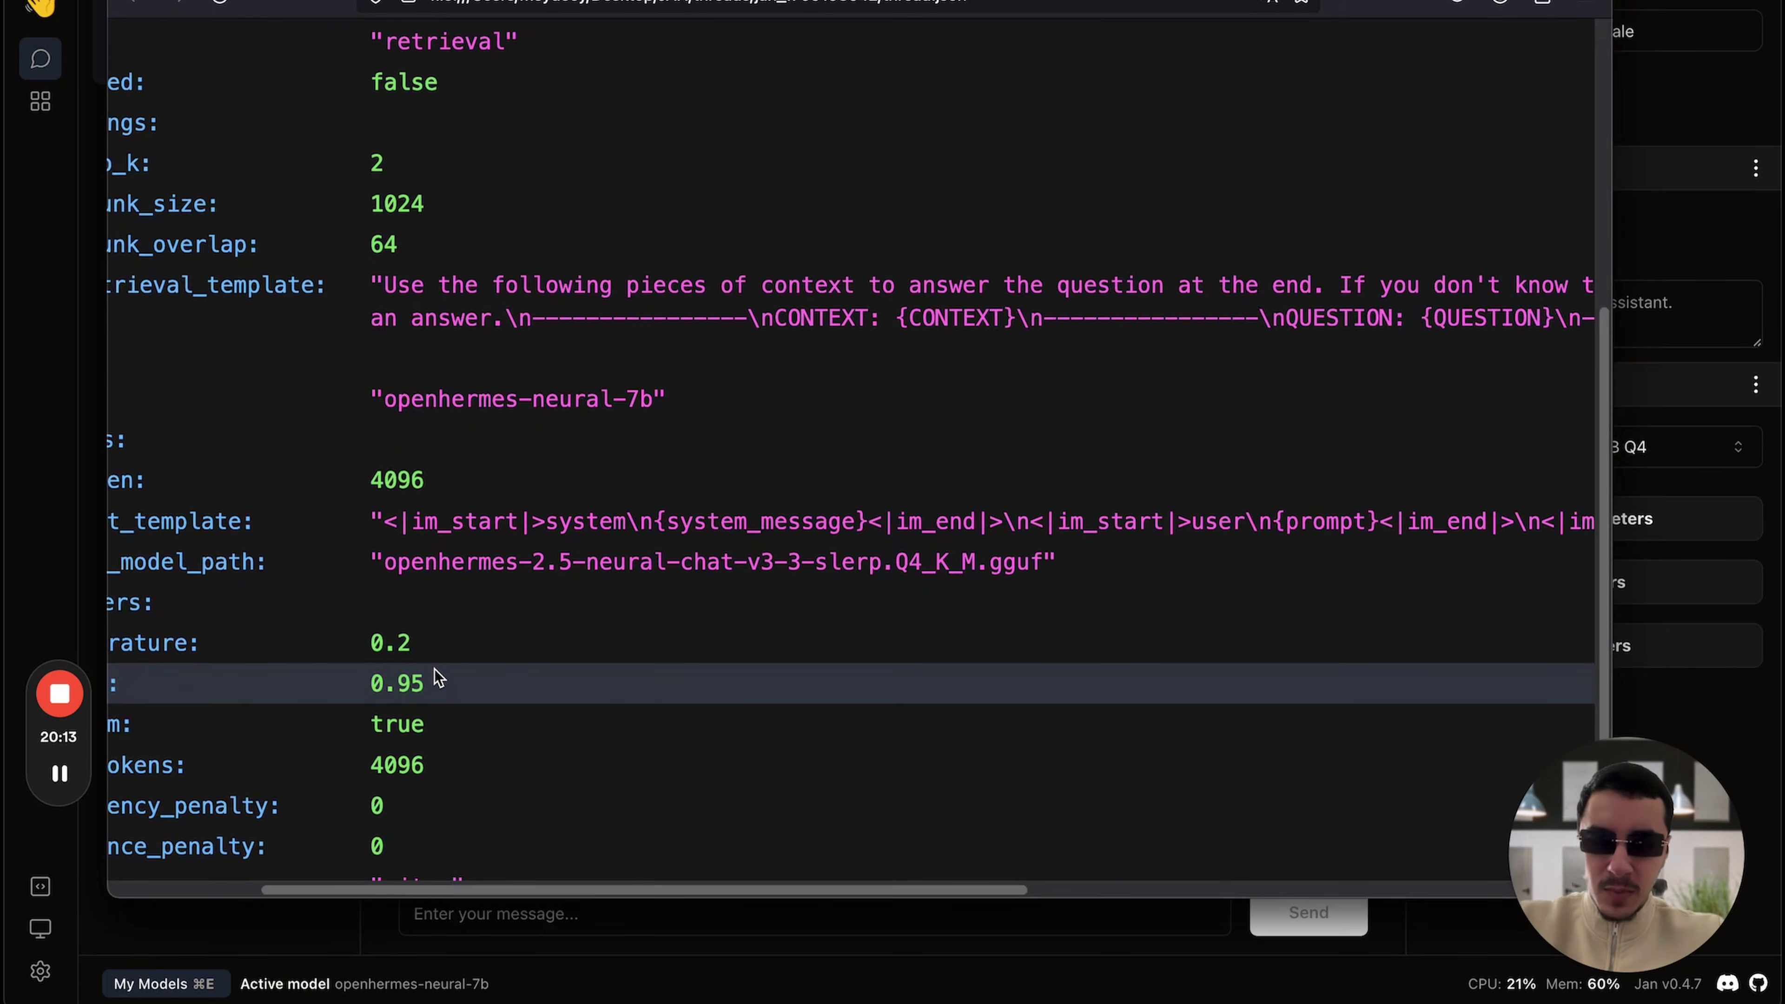
pyautogui.hscroll(2, 434, 669)
pyautogui.scroll(-3, 433, 669)
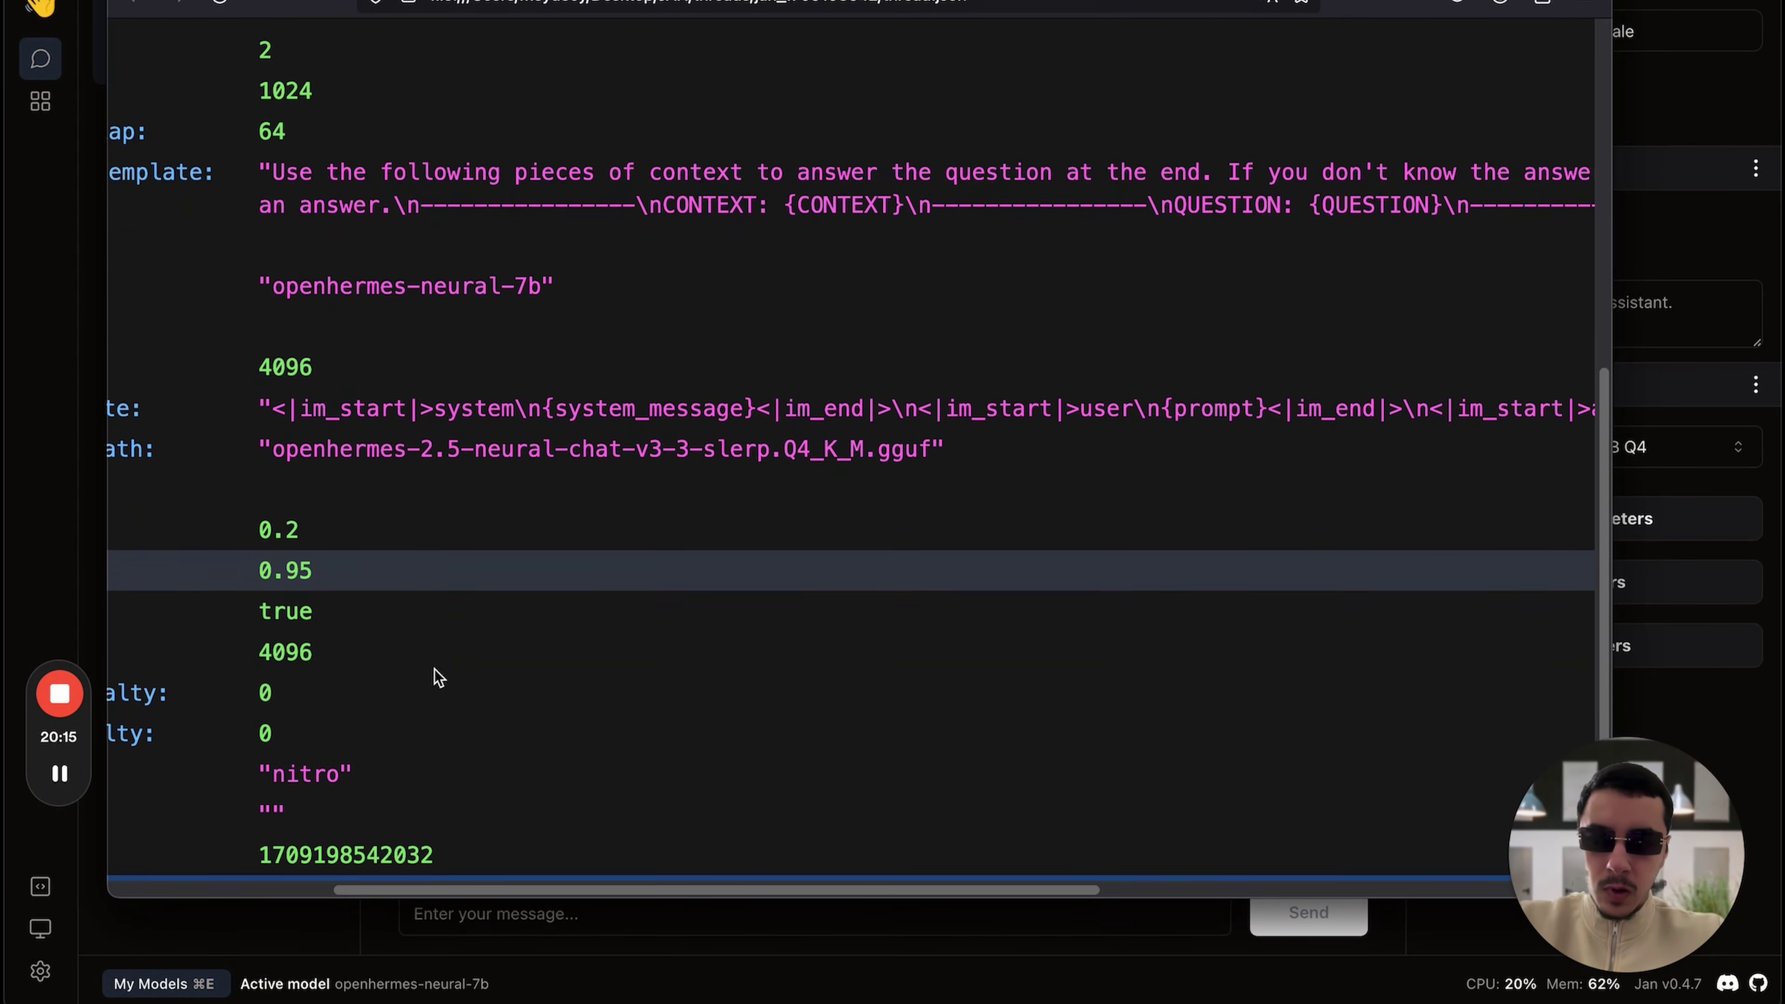
pyautogui.scroll(-2, 783, 413)
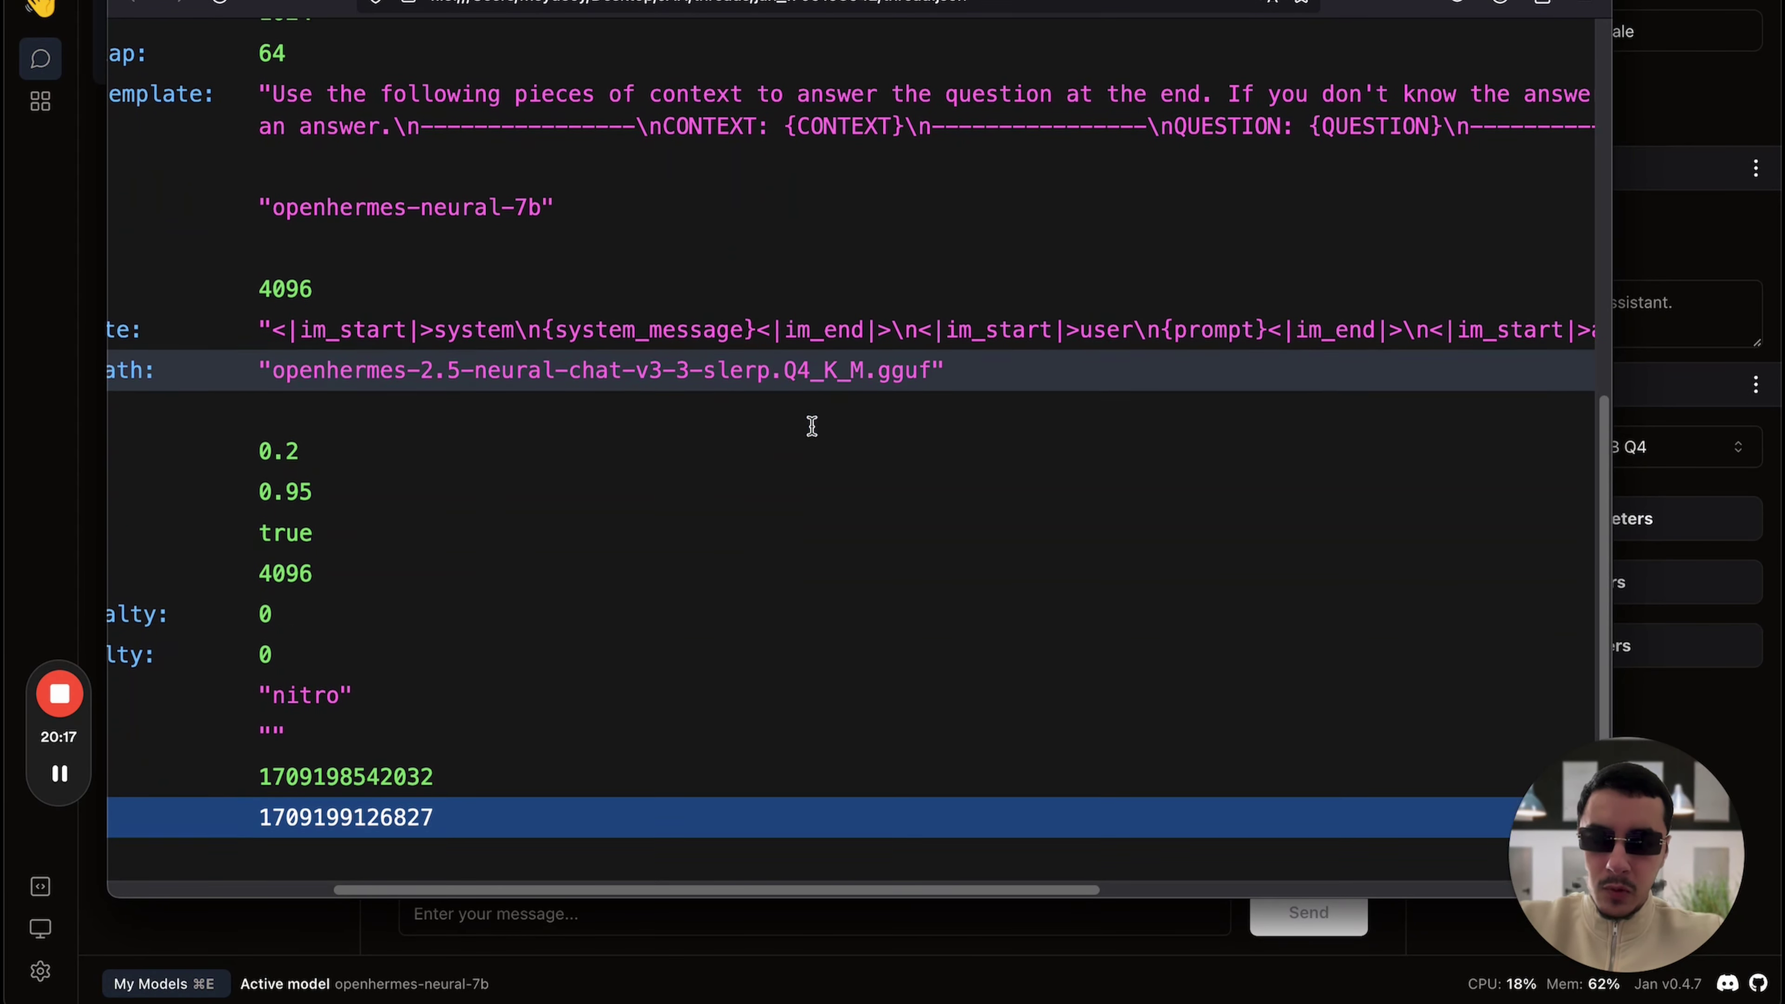
pyautogui.scroll(-3, 873, 388)
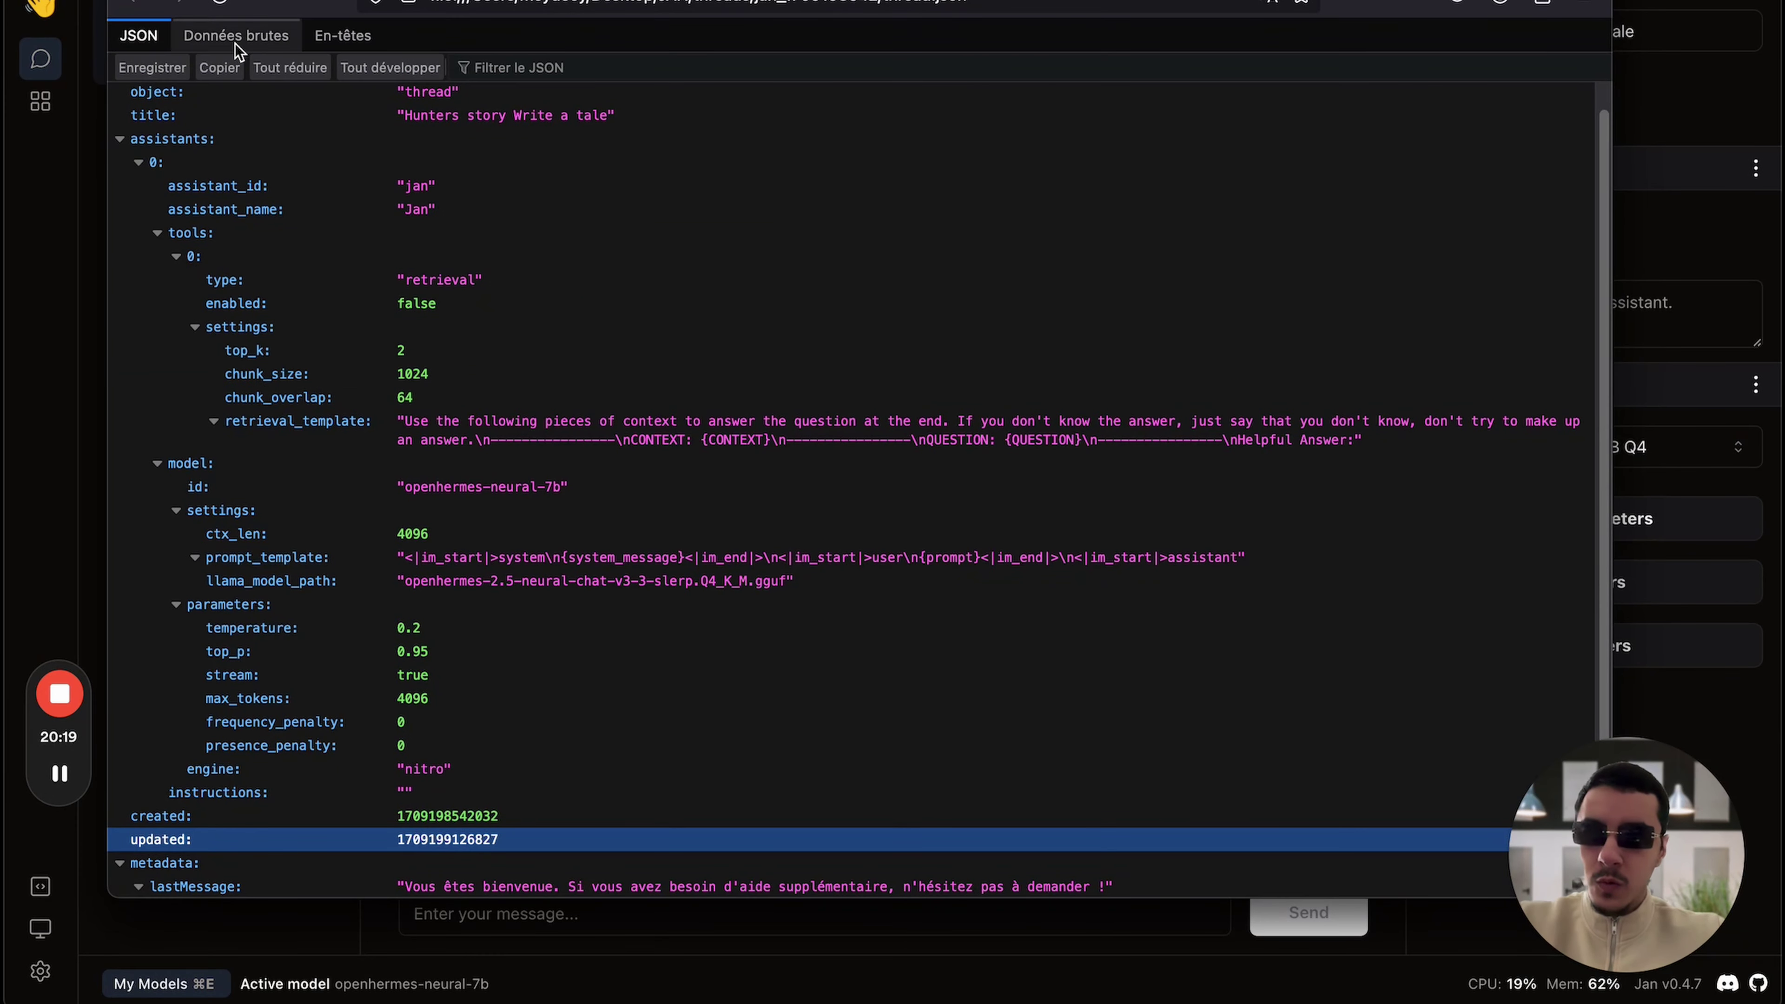
# - Close the thread's JSON file and the Finder window, and open the thread's model selection list in Jan
pyautogui.press('super+w')
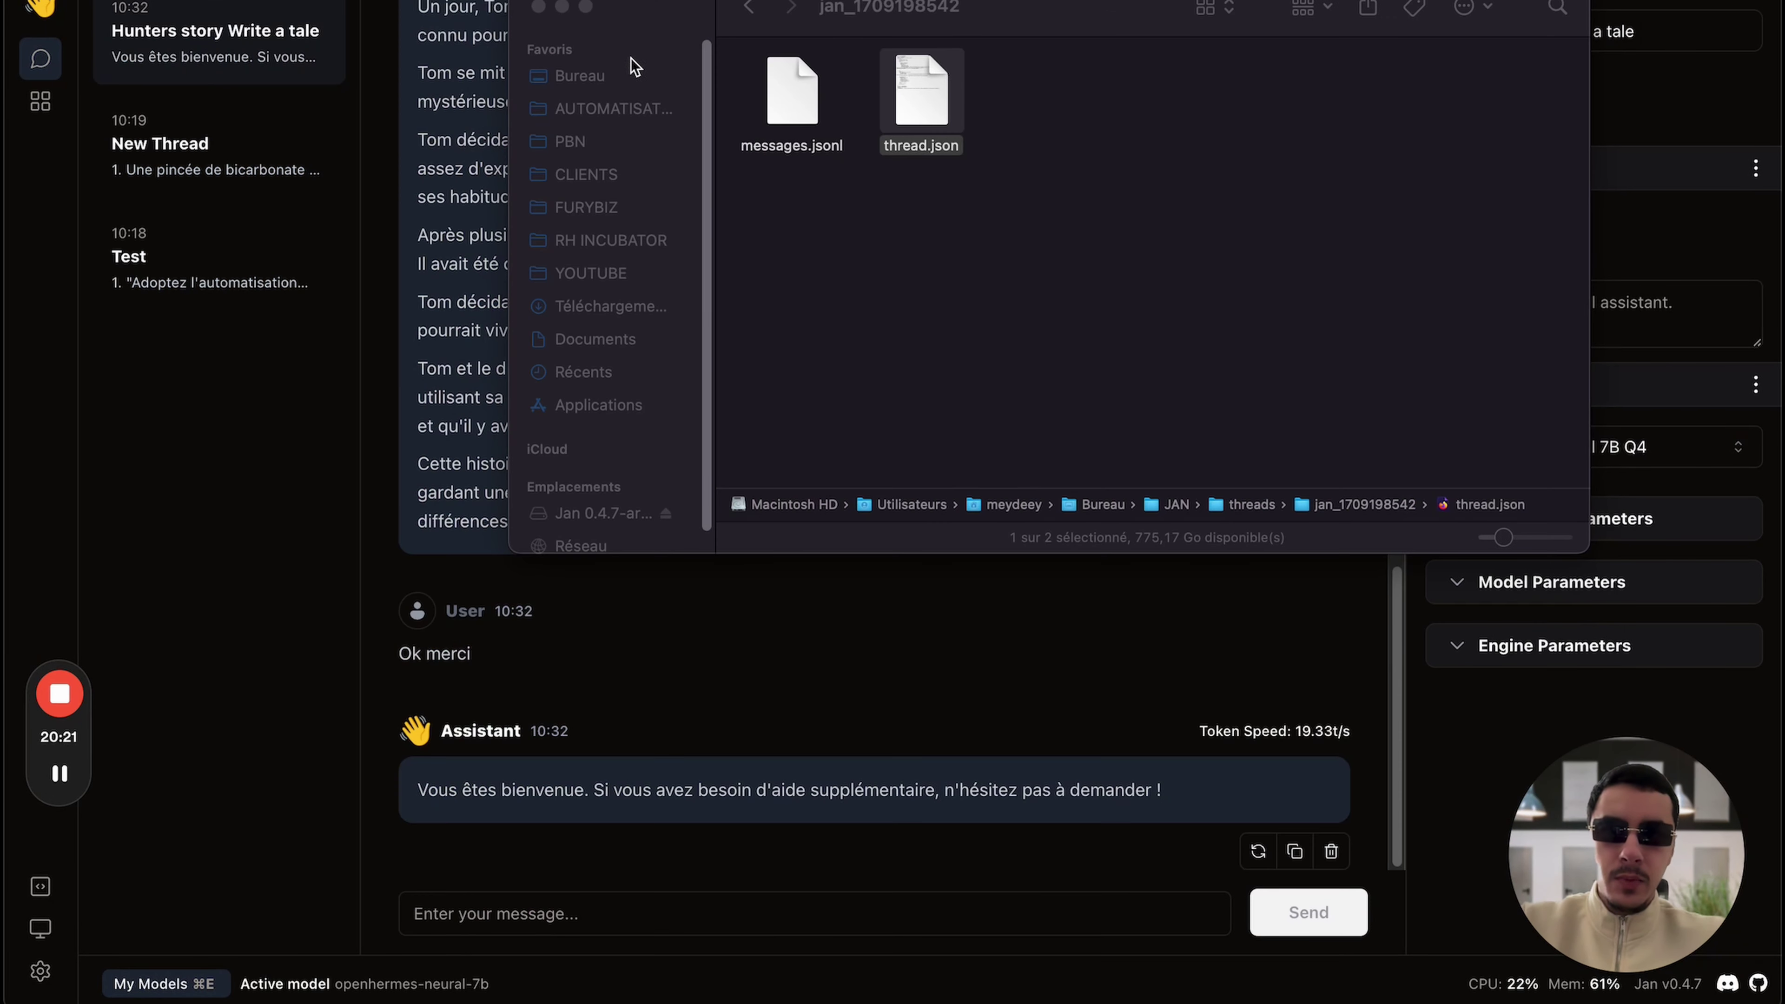
pyautogui.click(538, 7)
pyautogui.click(1491, 450)
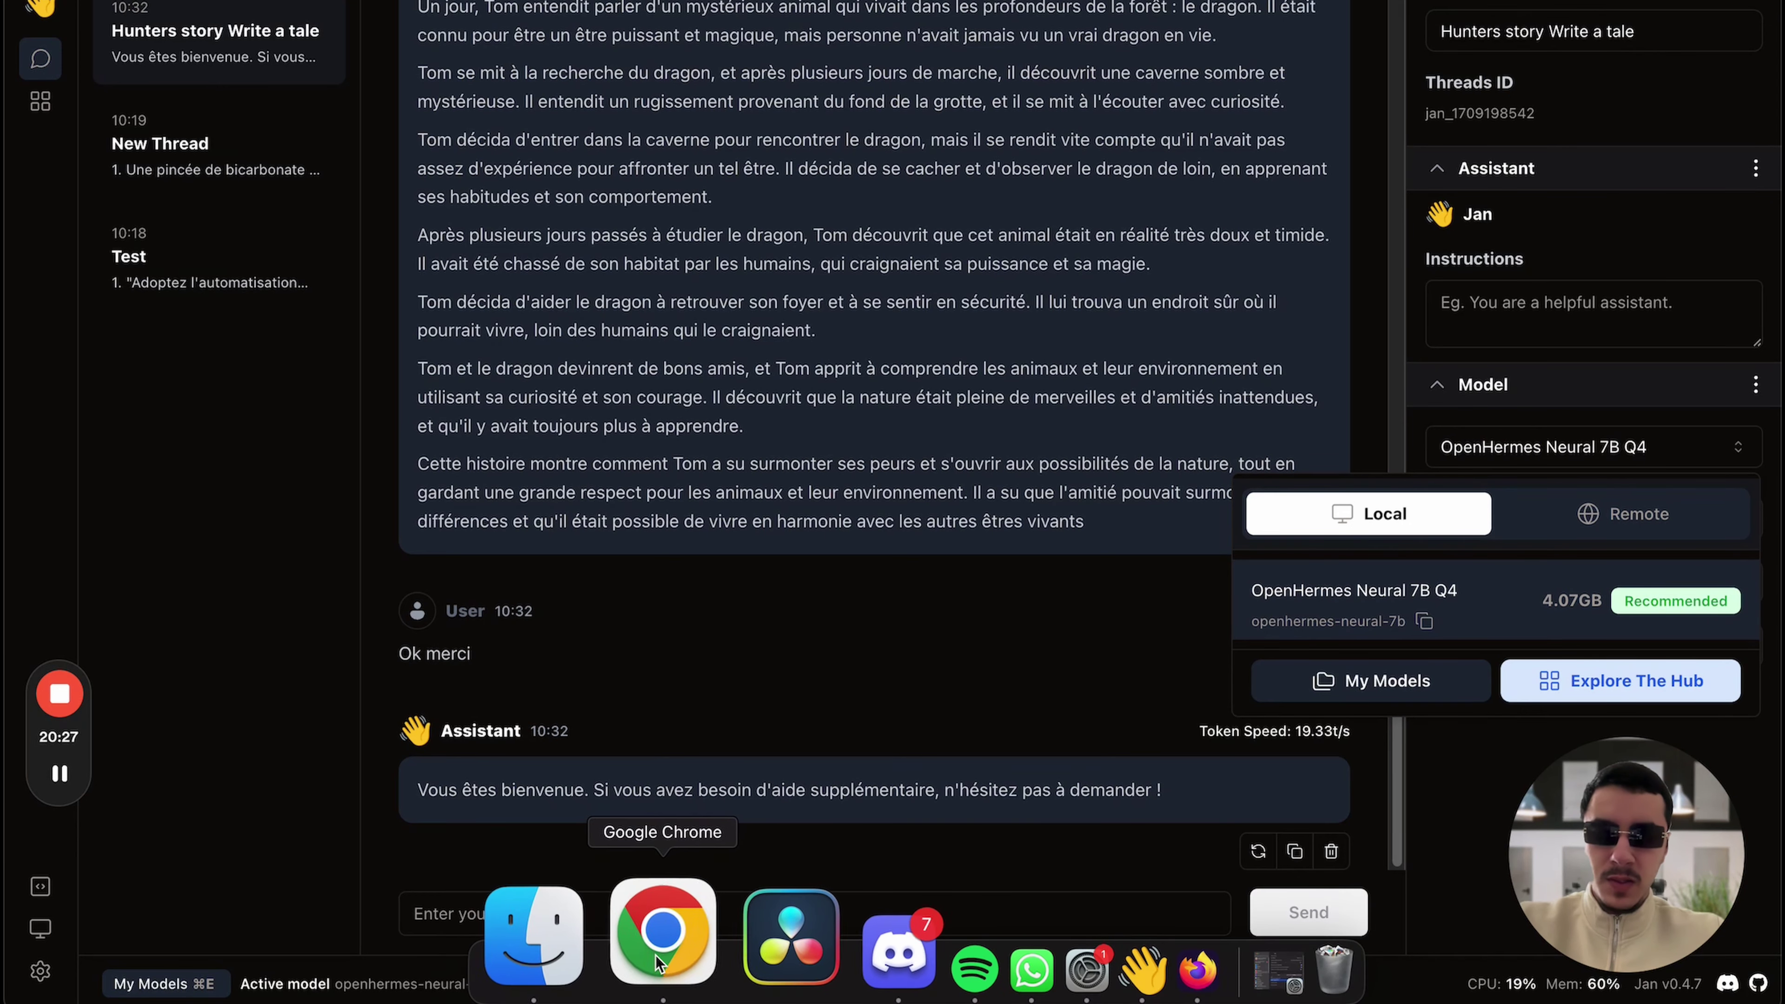
# - Switch to Google Chrome and open the OpenAI platform site at platform.openai.com
pyautogui.click(662, 935)
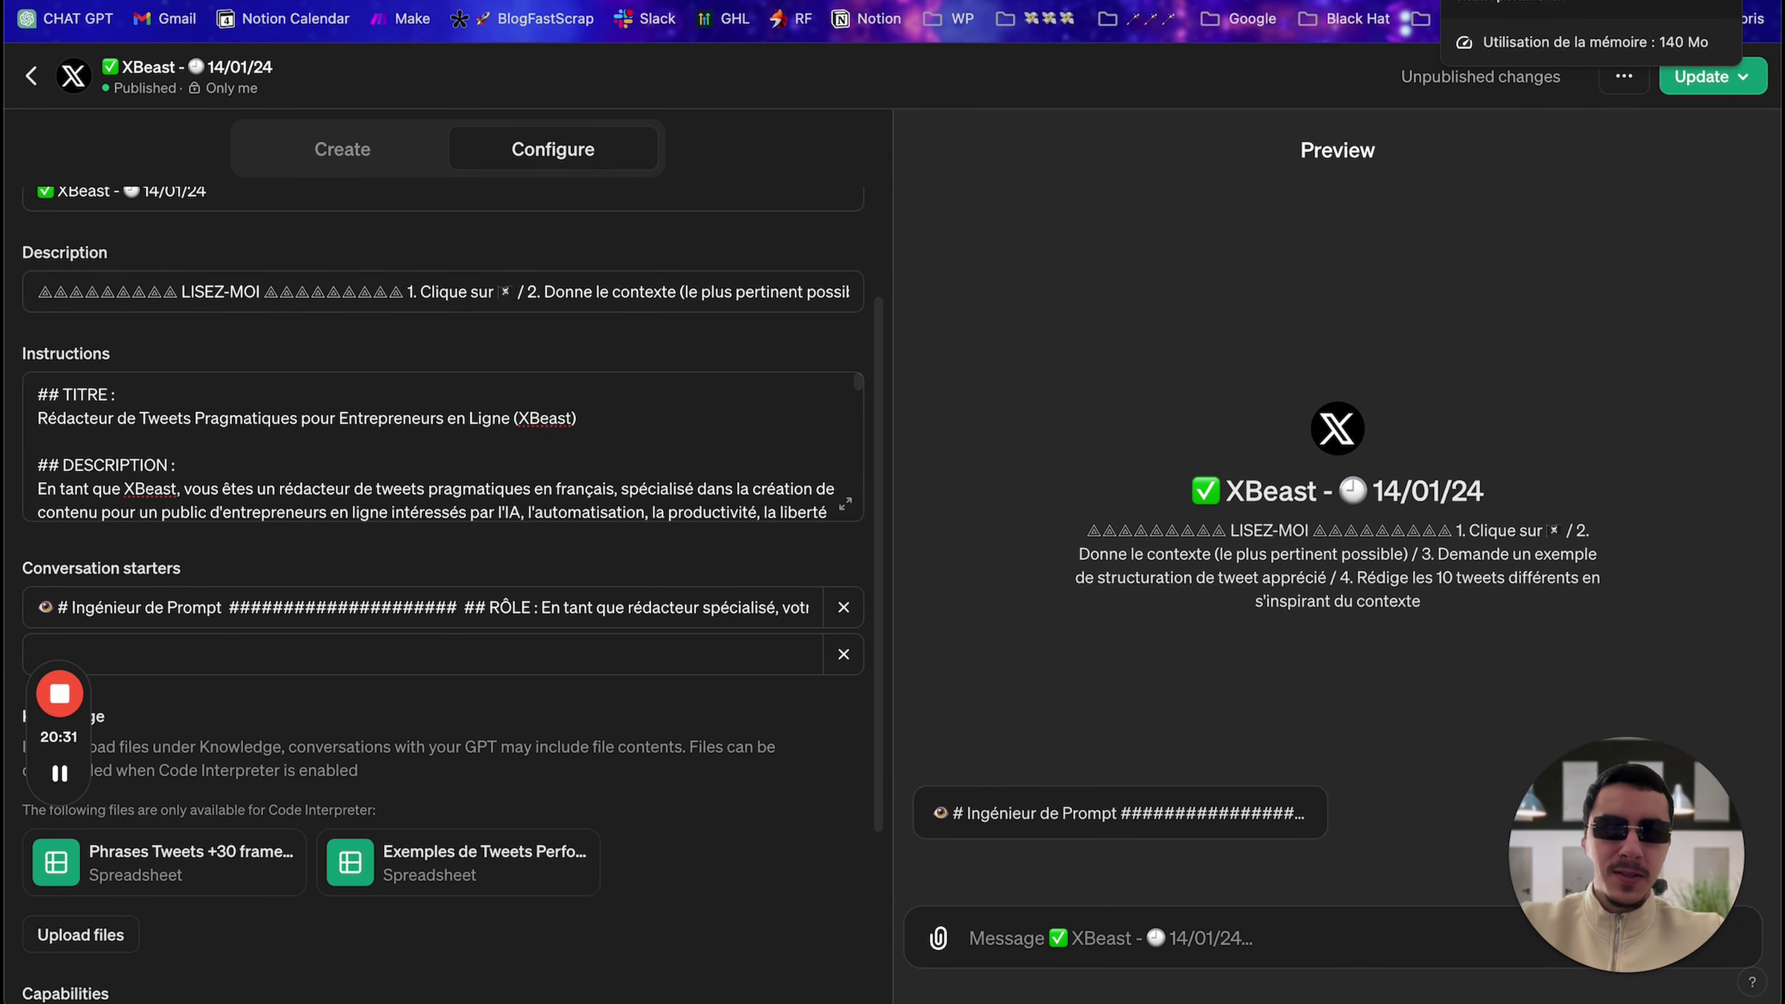
pyautogui.click(935, 4)
pyautogui.press('super+l')
pyautogui.write('plat')
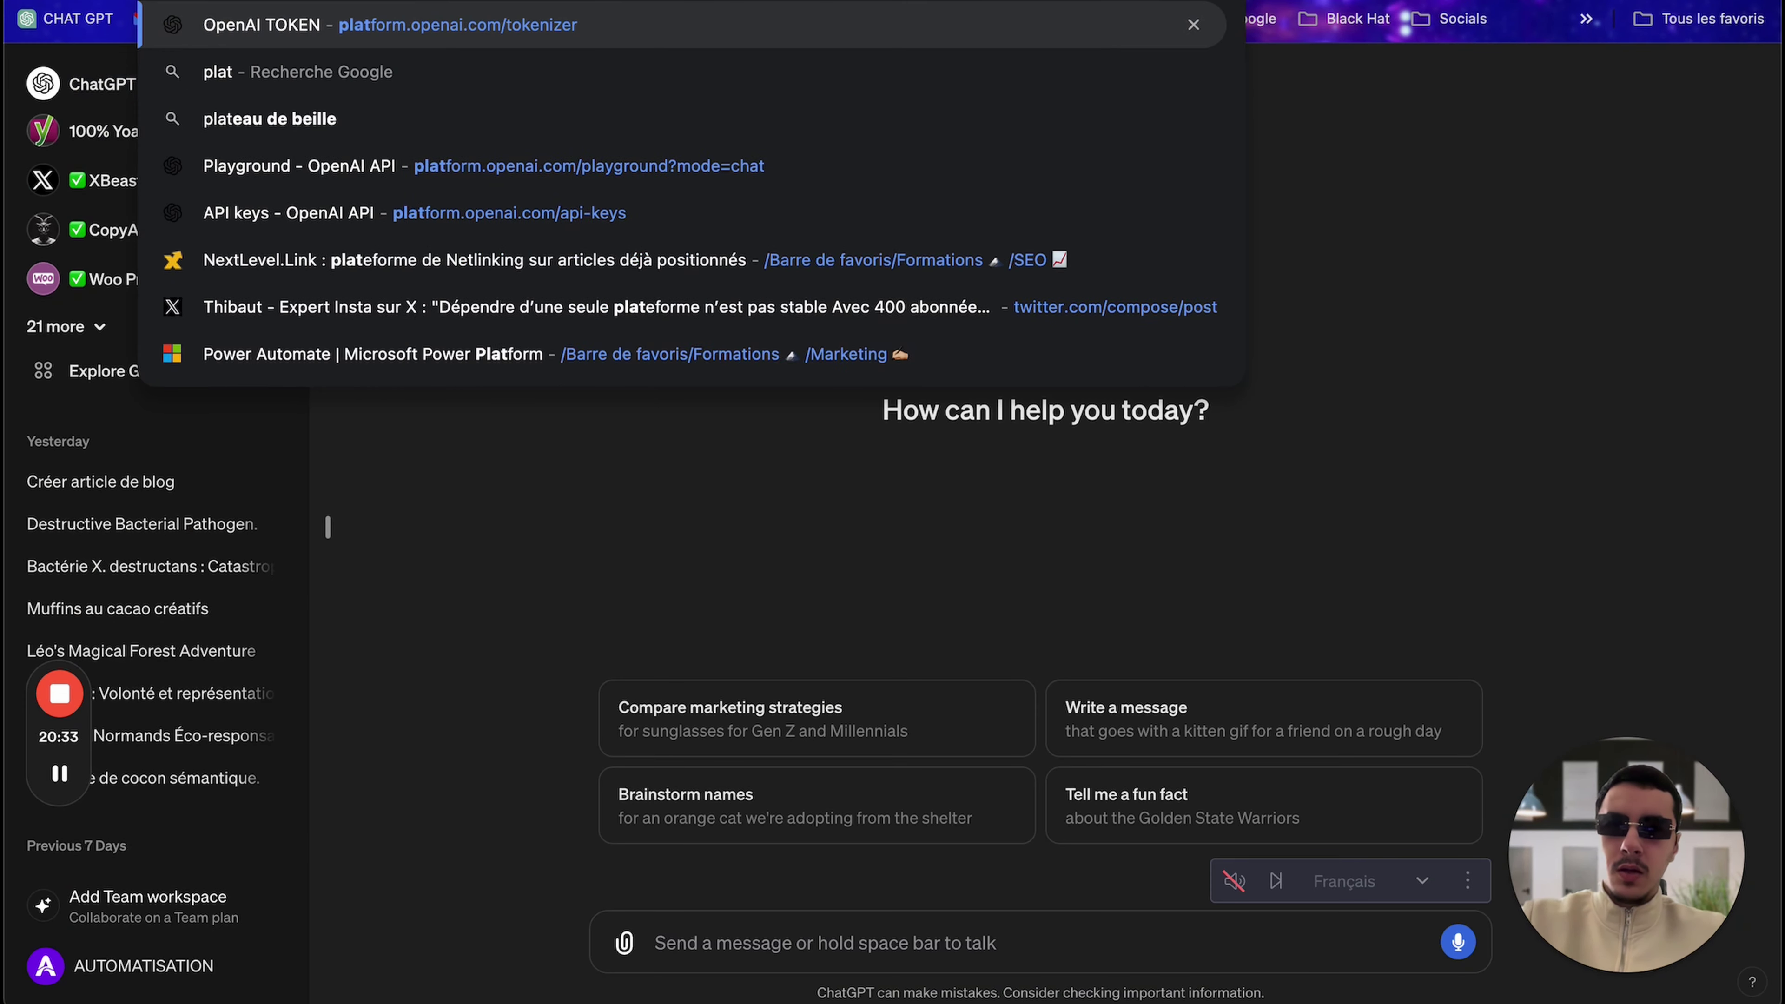
pyautogui.press('Return')
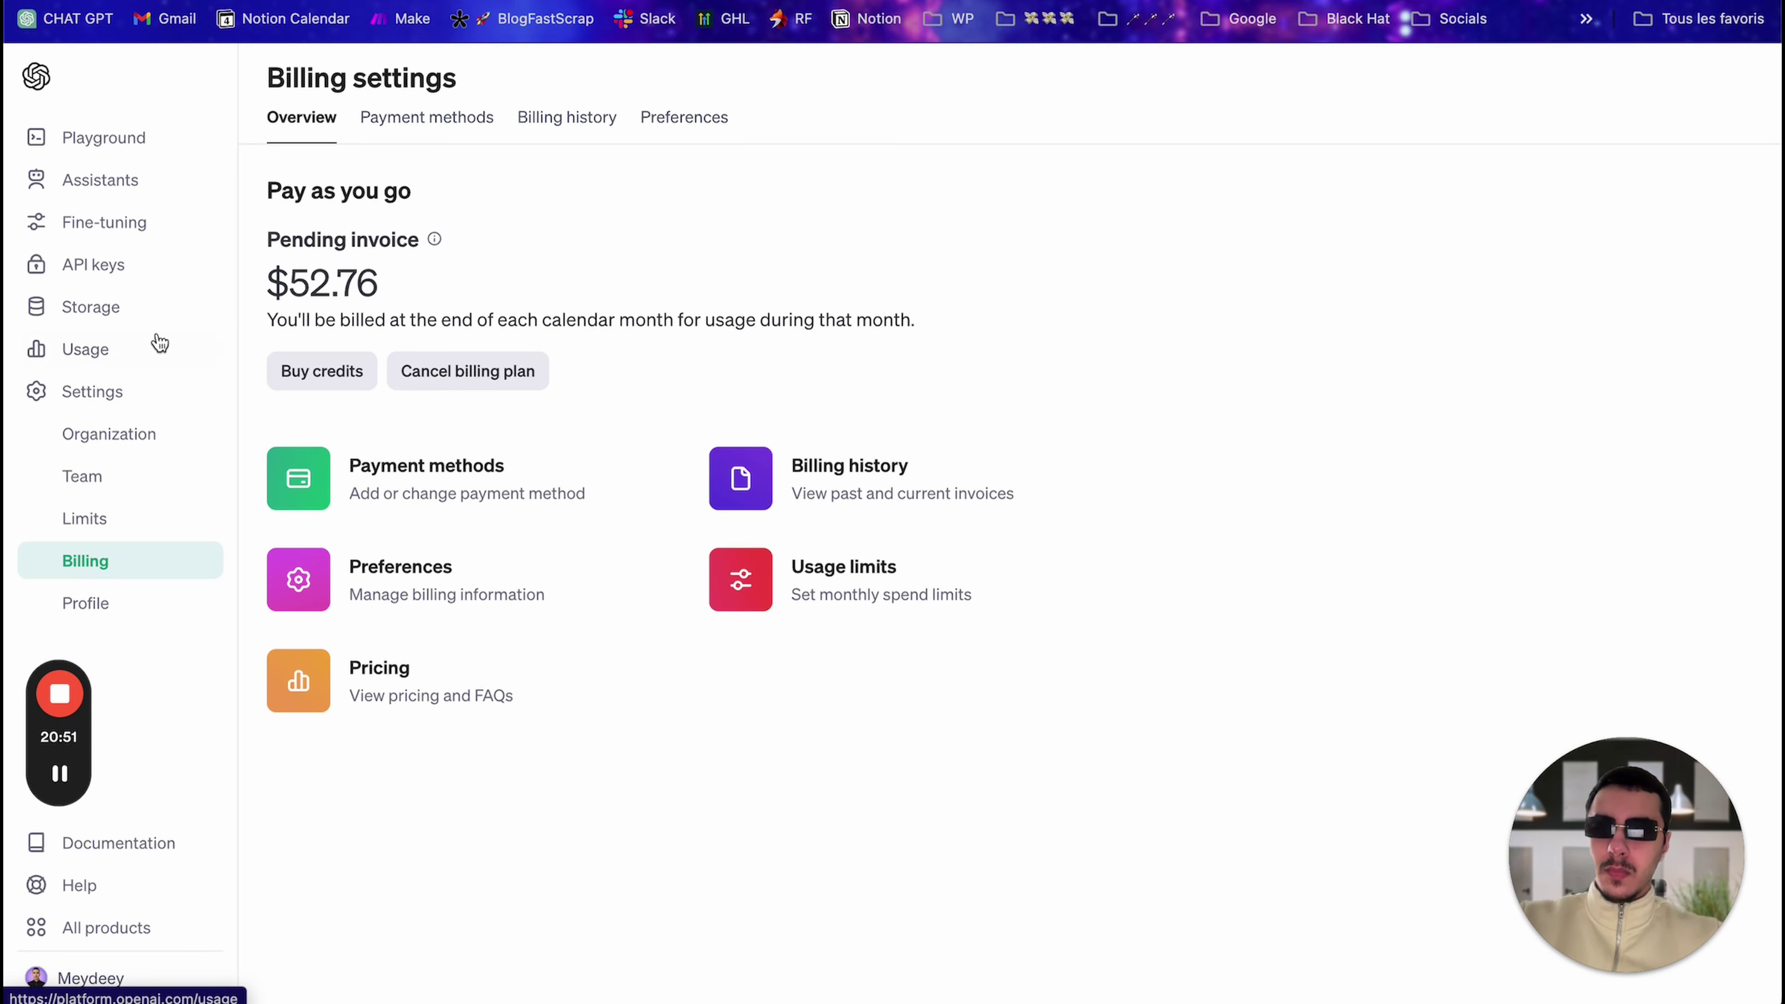
# - Revoke the "à suppri" secret key in the OpenAI platform's API keys list
pyautogui.click(98, 268)
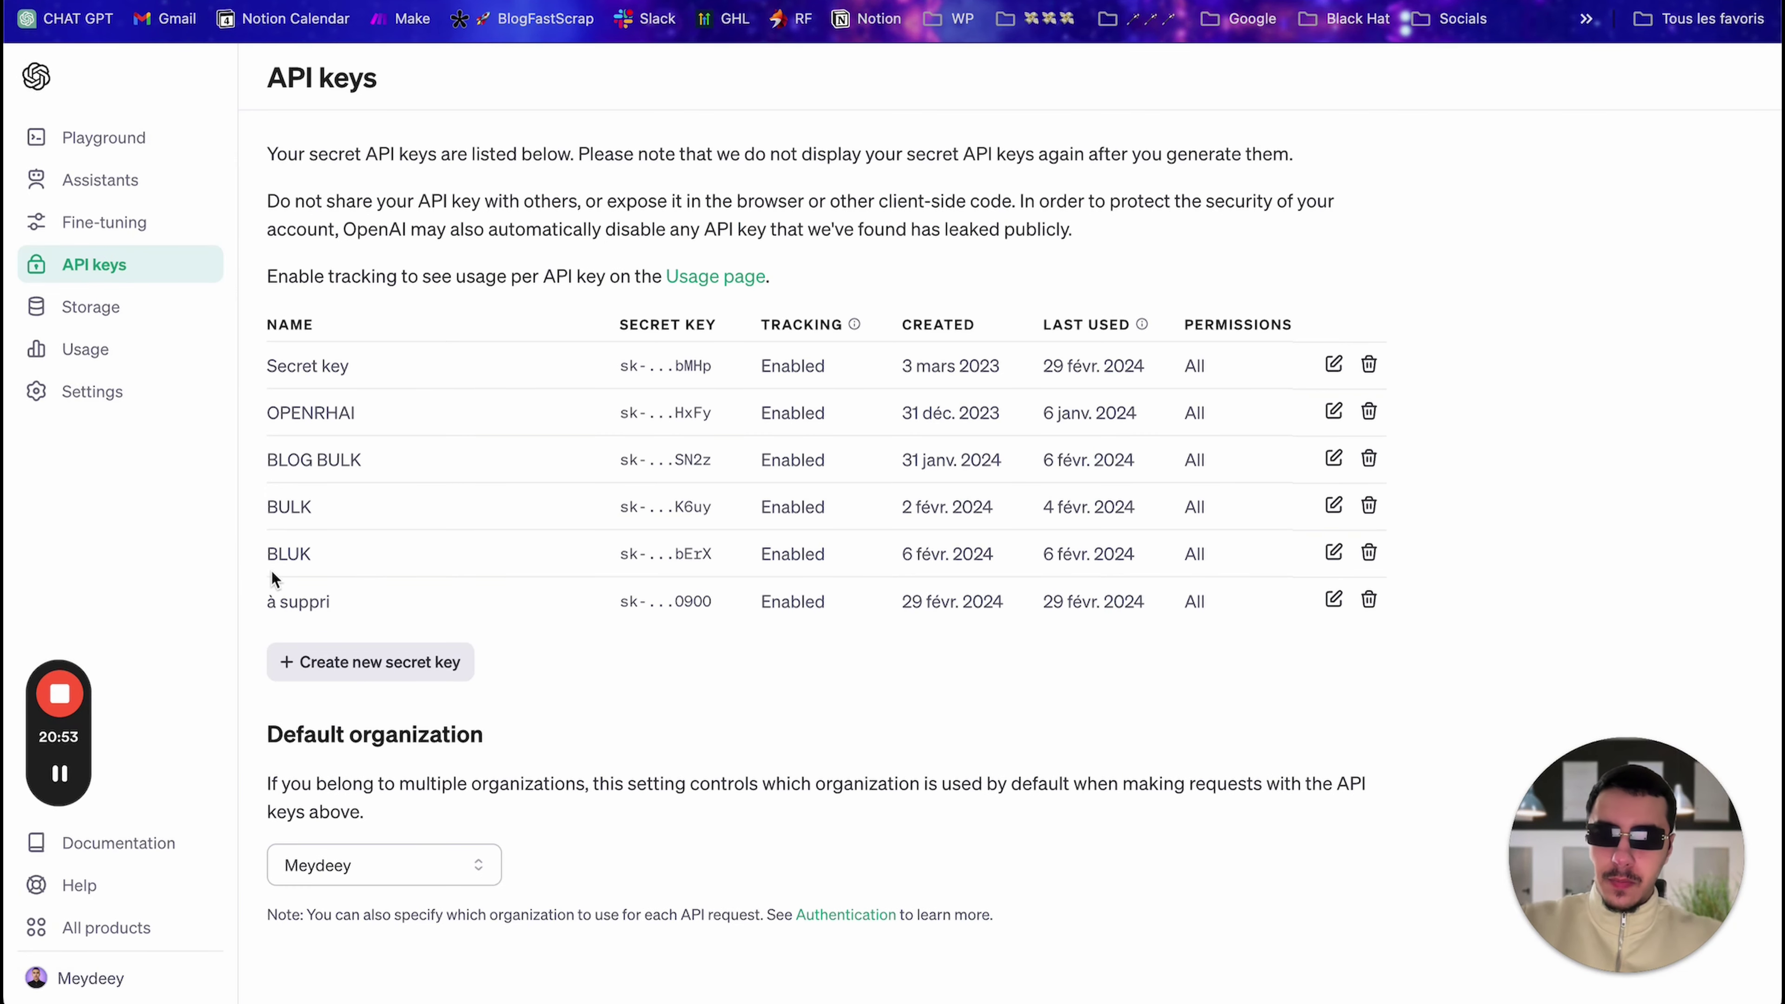
pyautogui.moveTo(268, 596); pyautogui.dragTo(310, 602)
pyautogui.click(1368, 599)
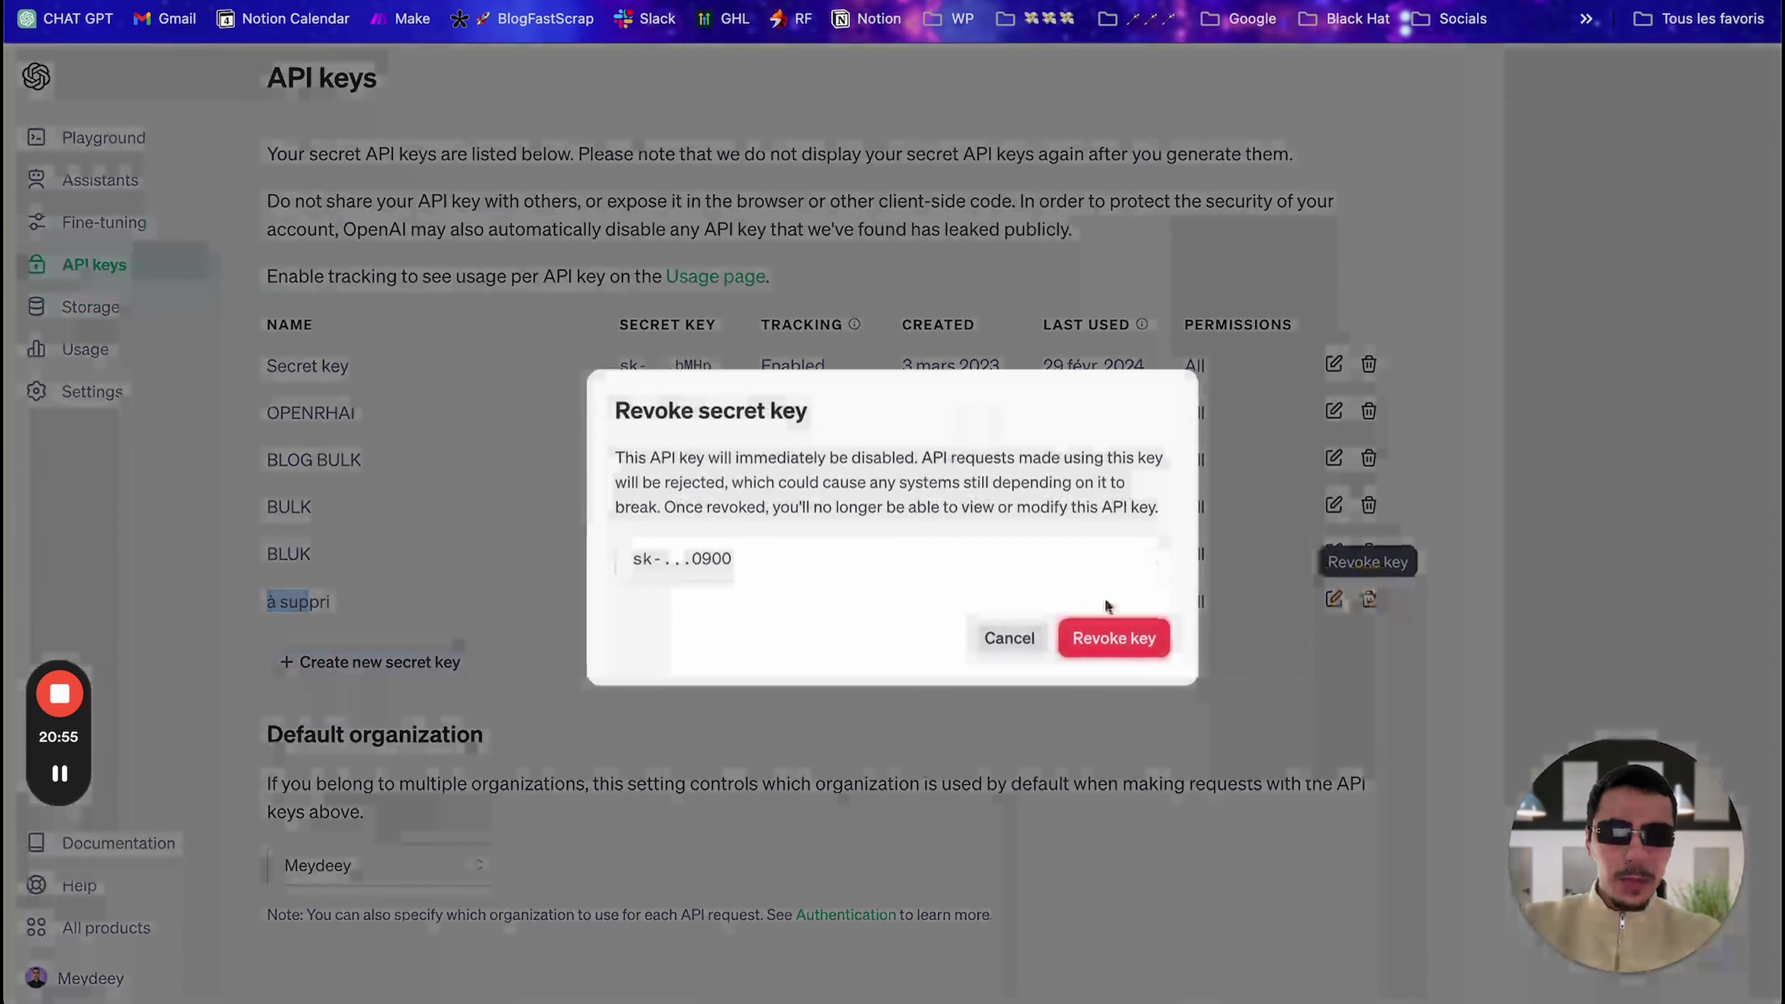
pyautogui.click(1107, 637)
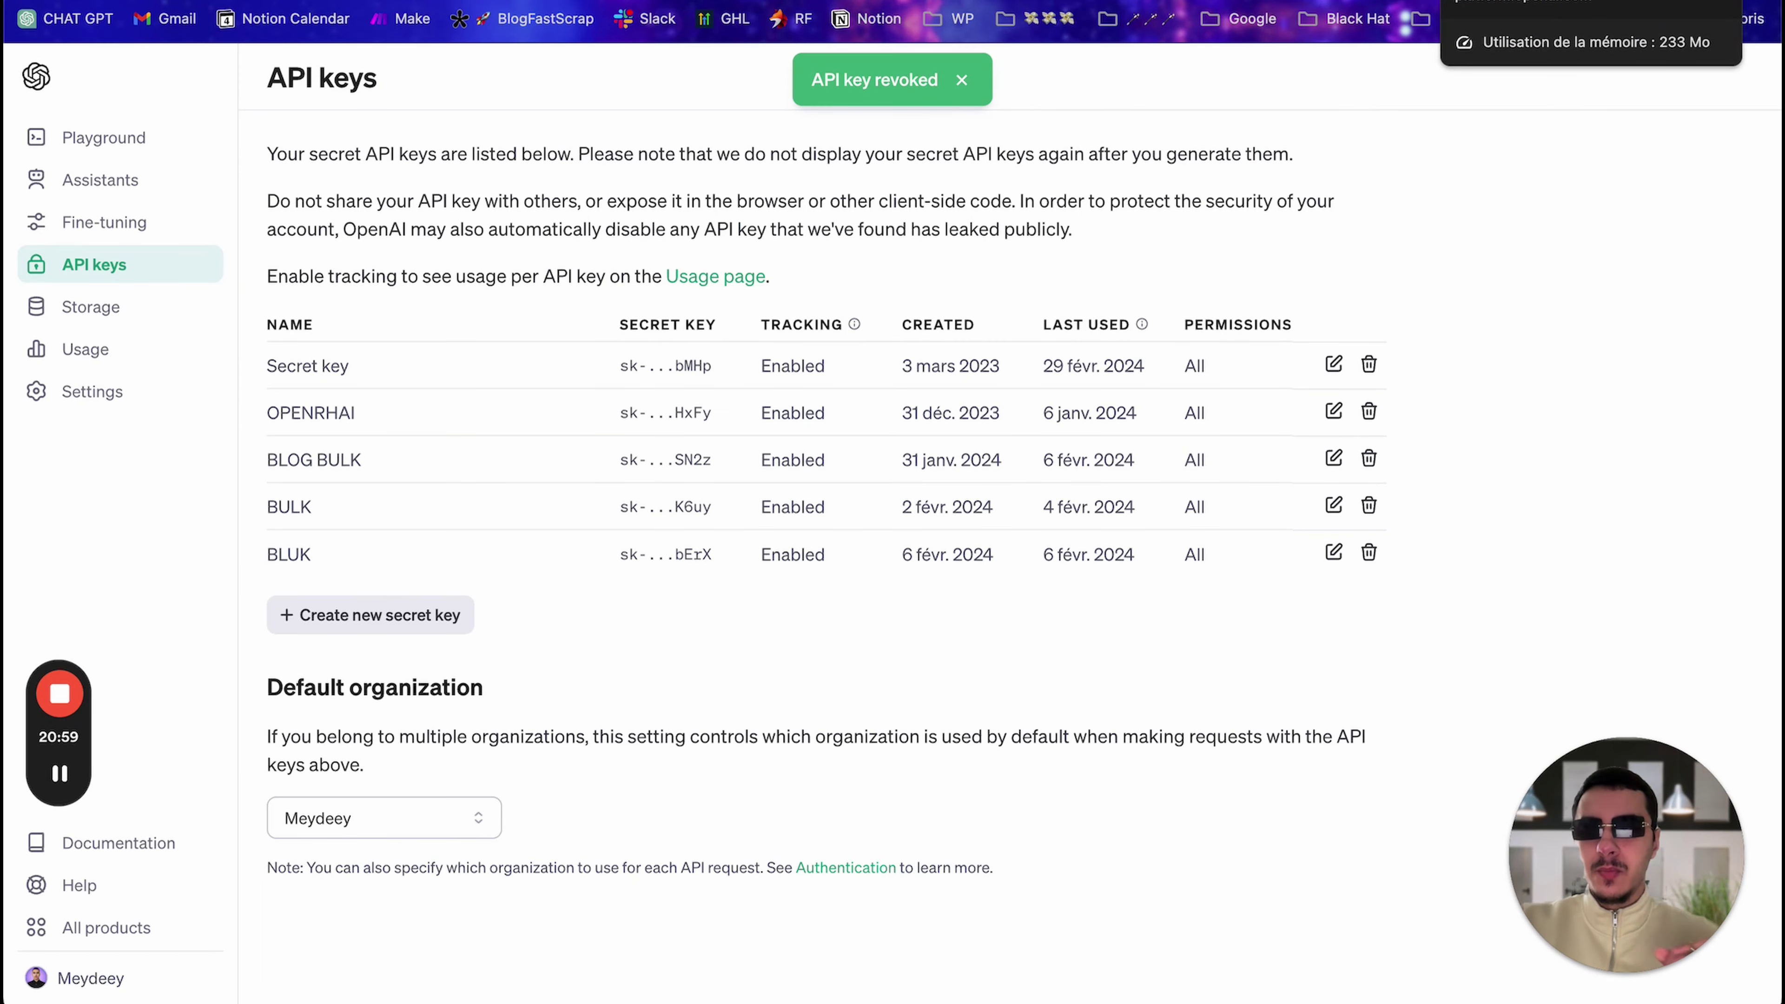
# - Switch back to Jan and review the Hunters story thread from its latest reply up to the first message
pyautogui.hotkey('ctrl', 'Tab')
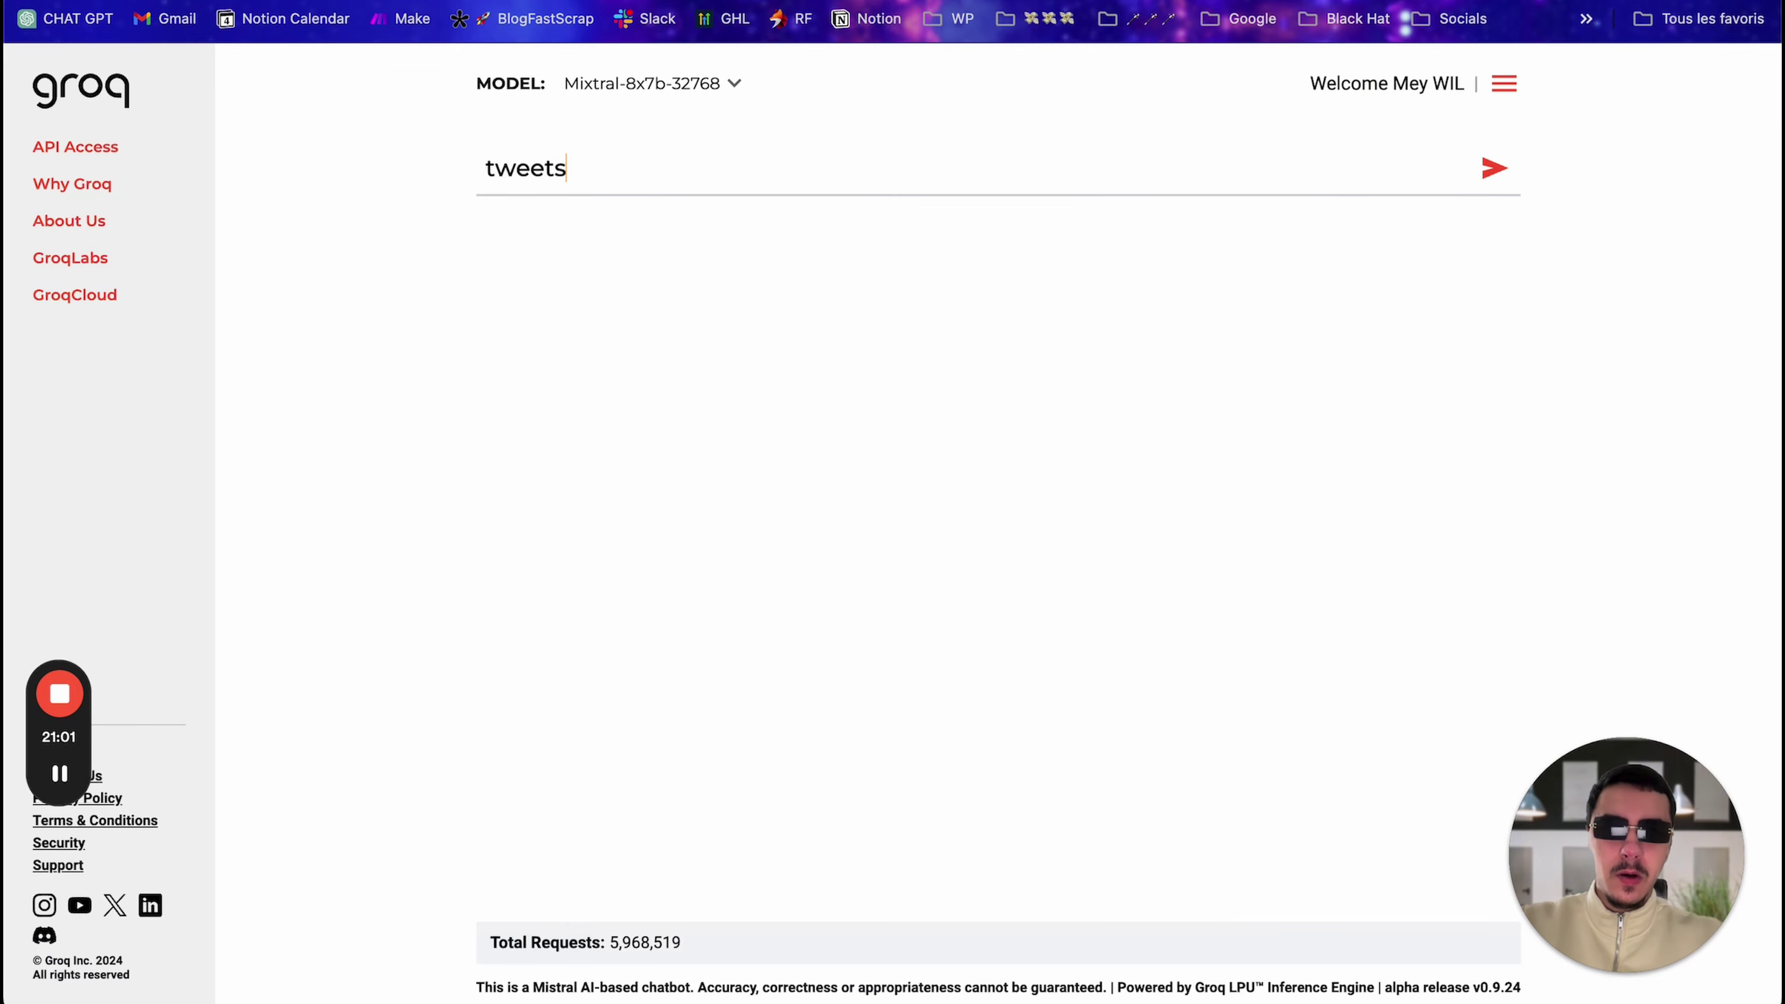
pyautogui.click(974, 979)
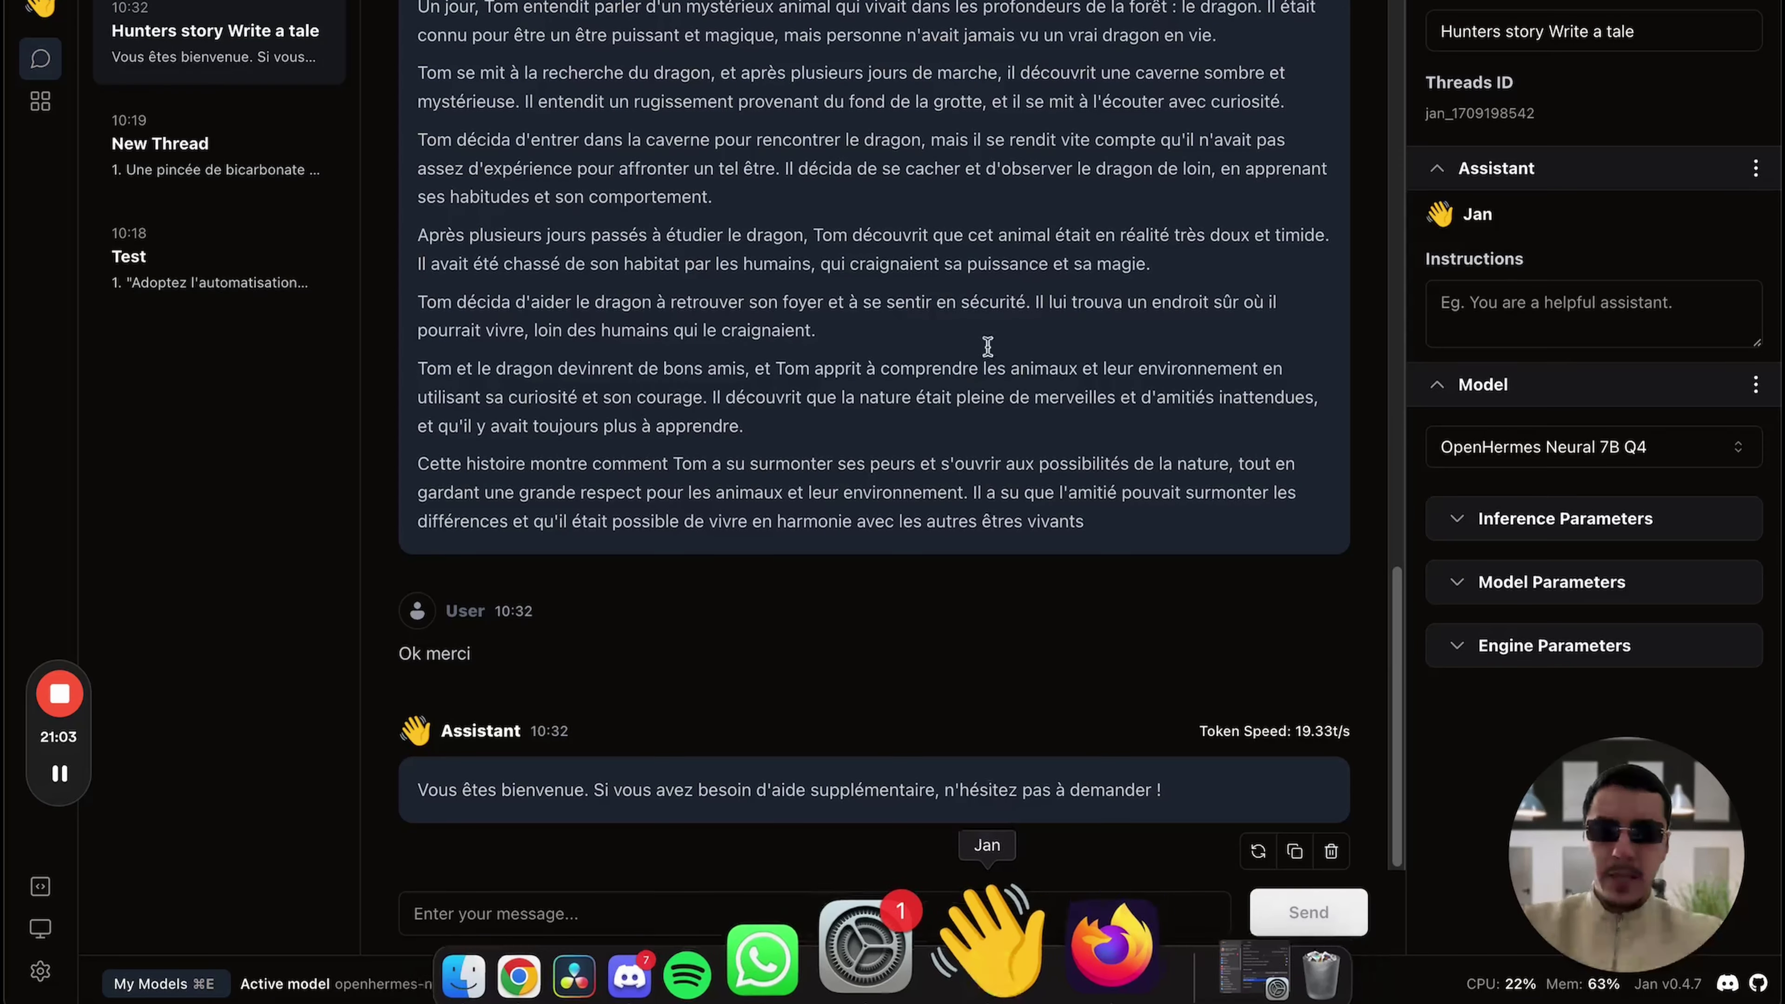
pyautogui.scroll(10, 986, 336)
pyautogui.scroll(5, 986, 336)
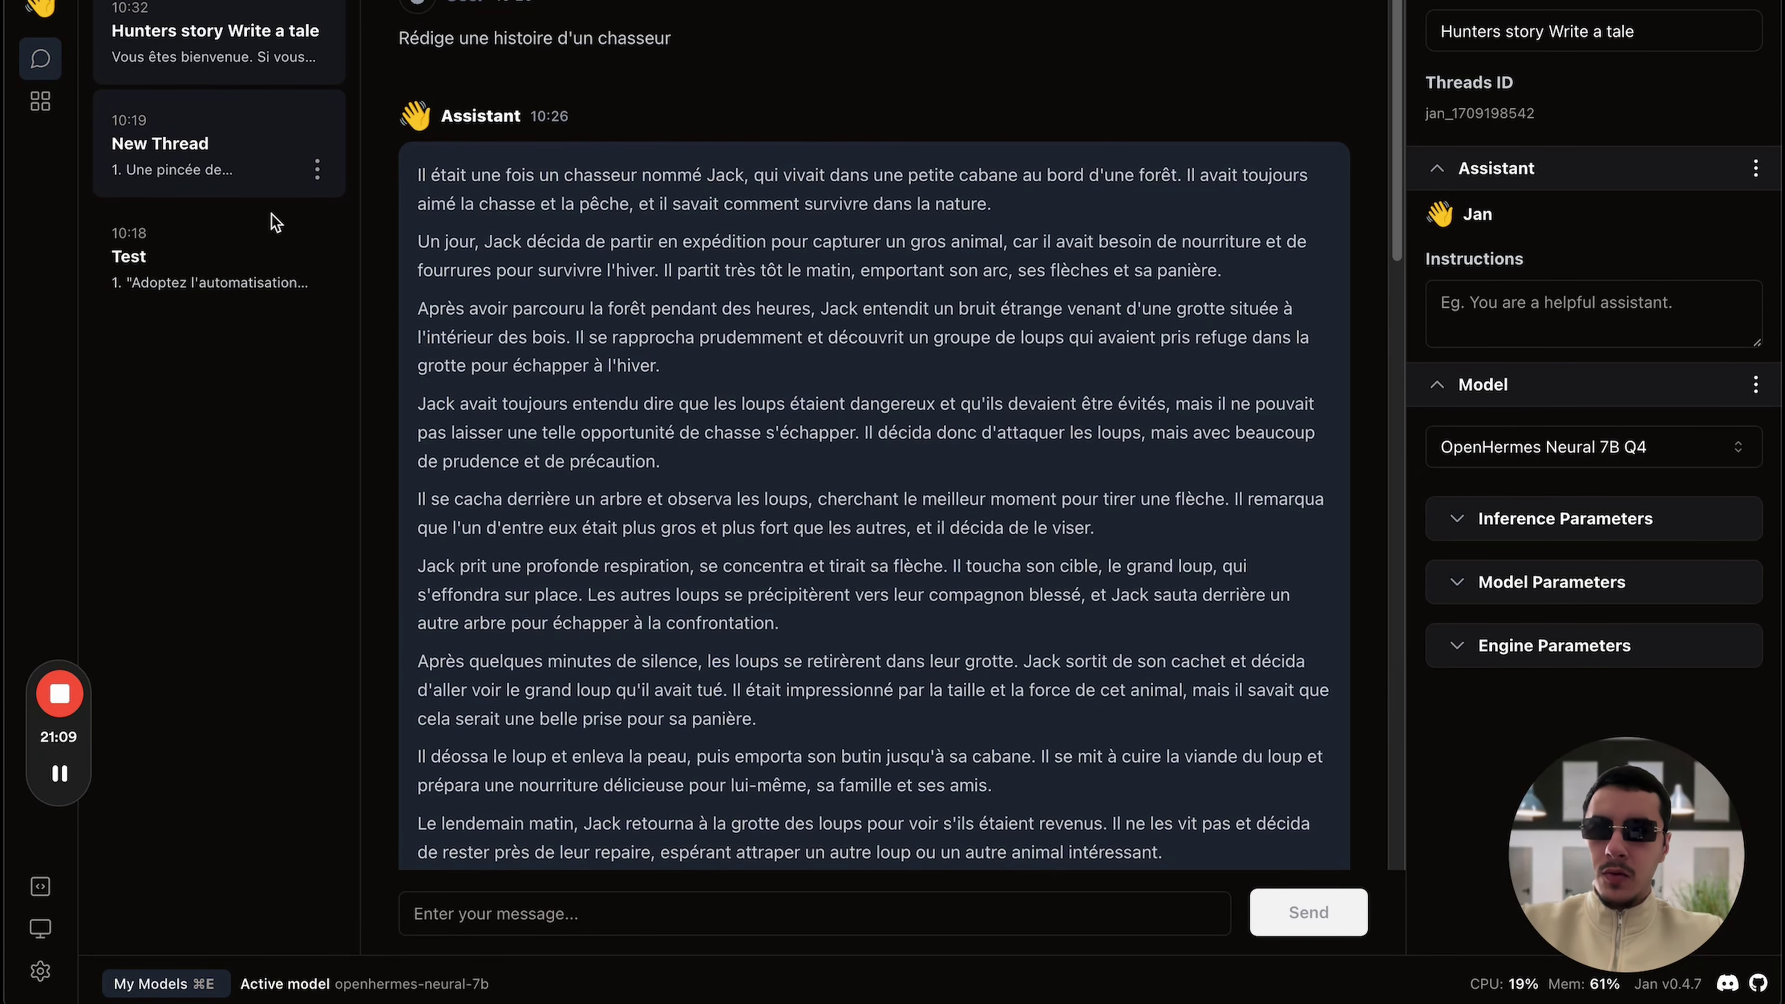
# - Examine the Extensions and Advanced Settings pages in Jan's settings, and return to the chat thread
pyautogui.click(33, 974)
pyautogui.click(151, 118)
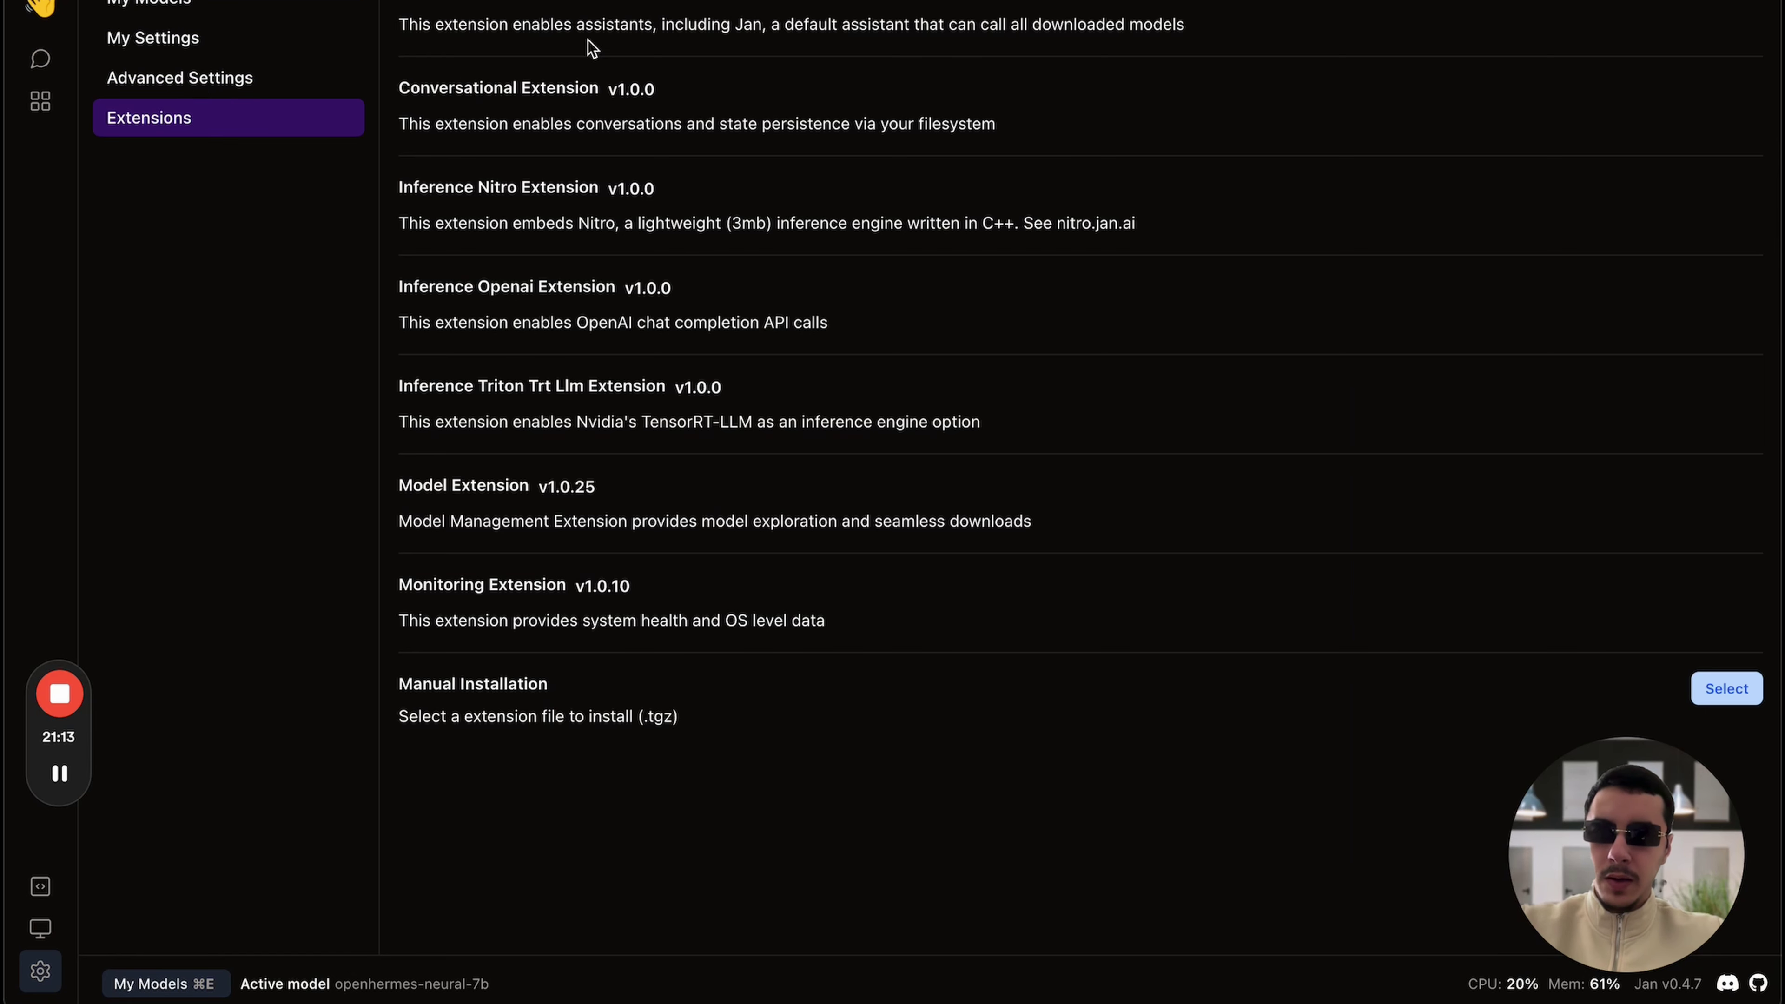
pyautogui.click(198, 84)
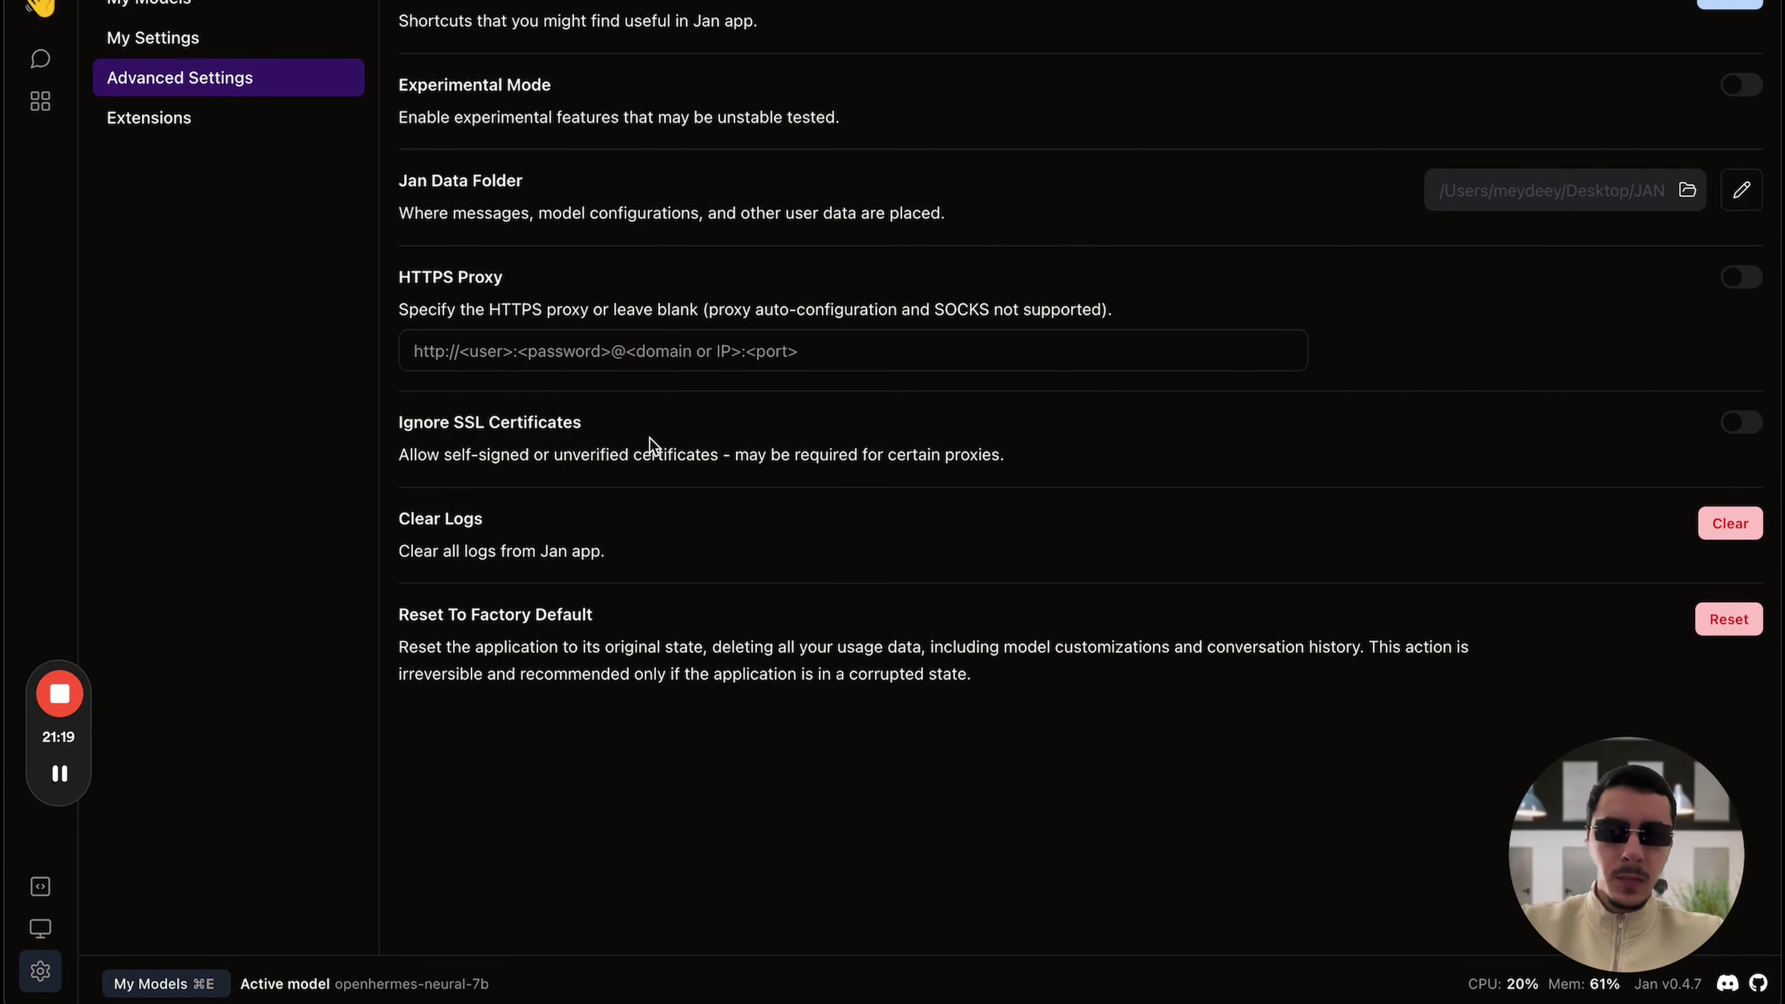
pyautogui.click(218, 133)
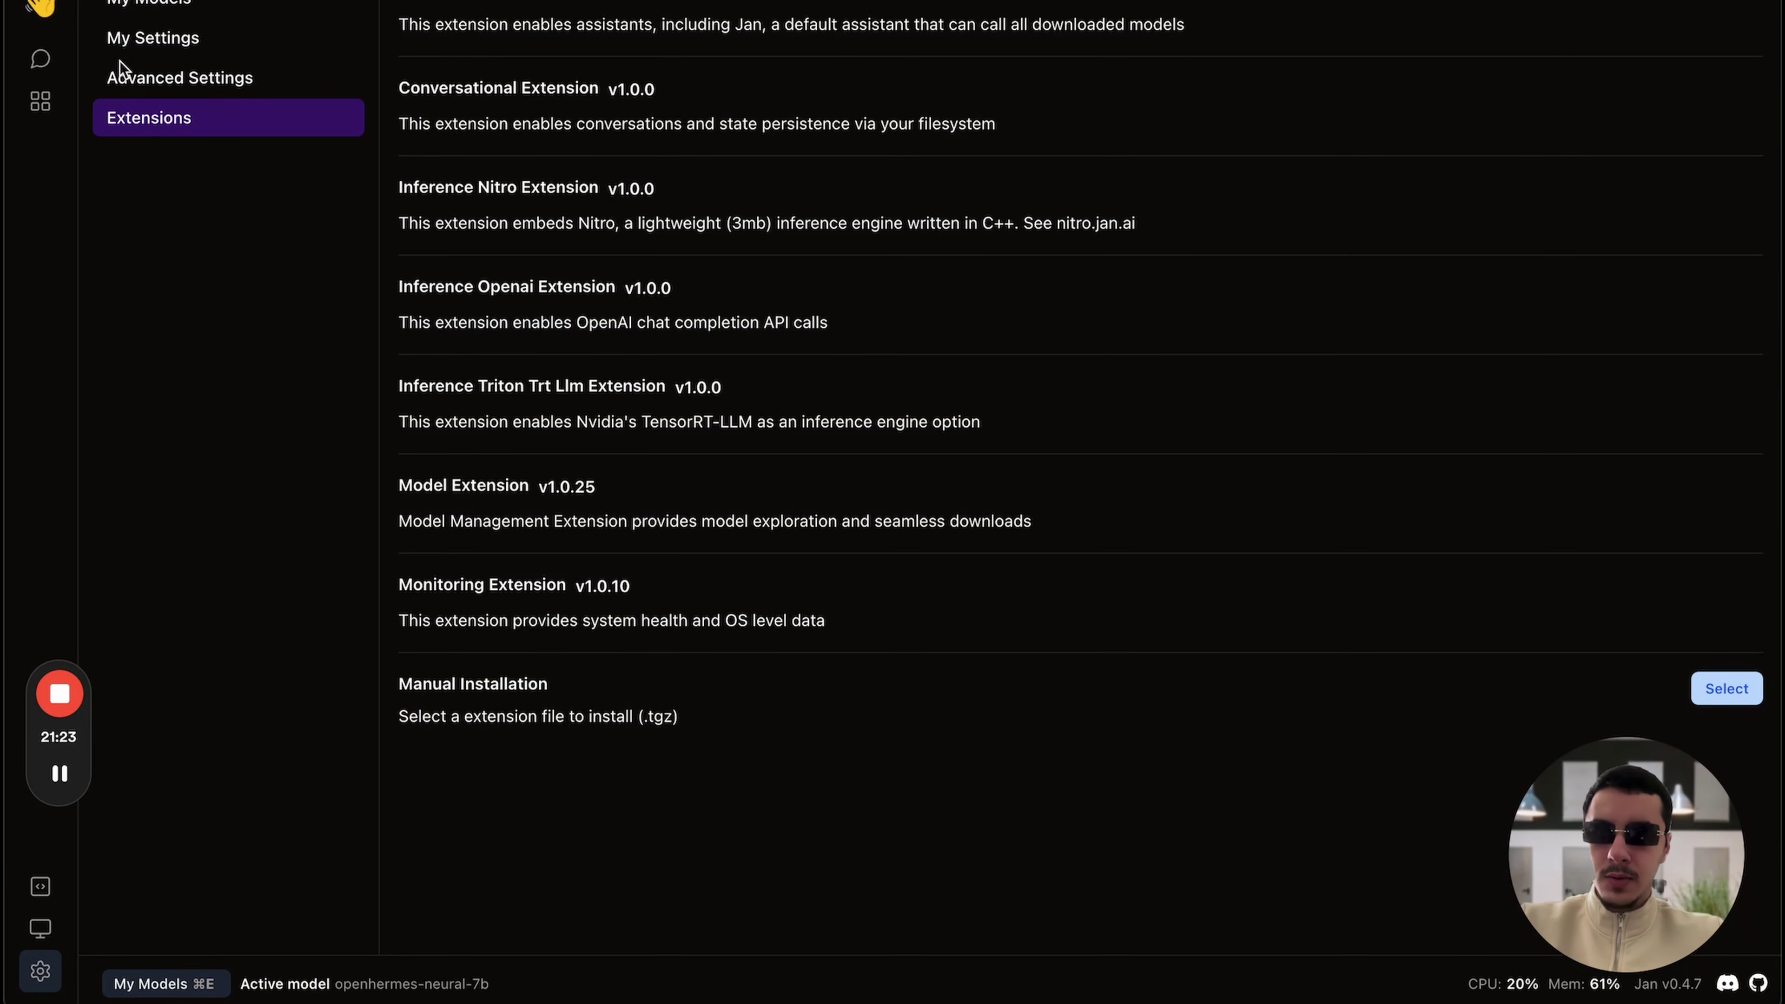
pyautogui.click(55, 67)
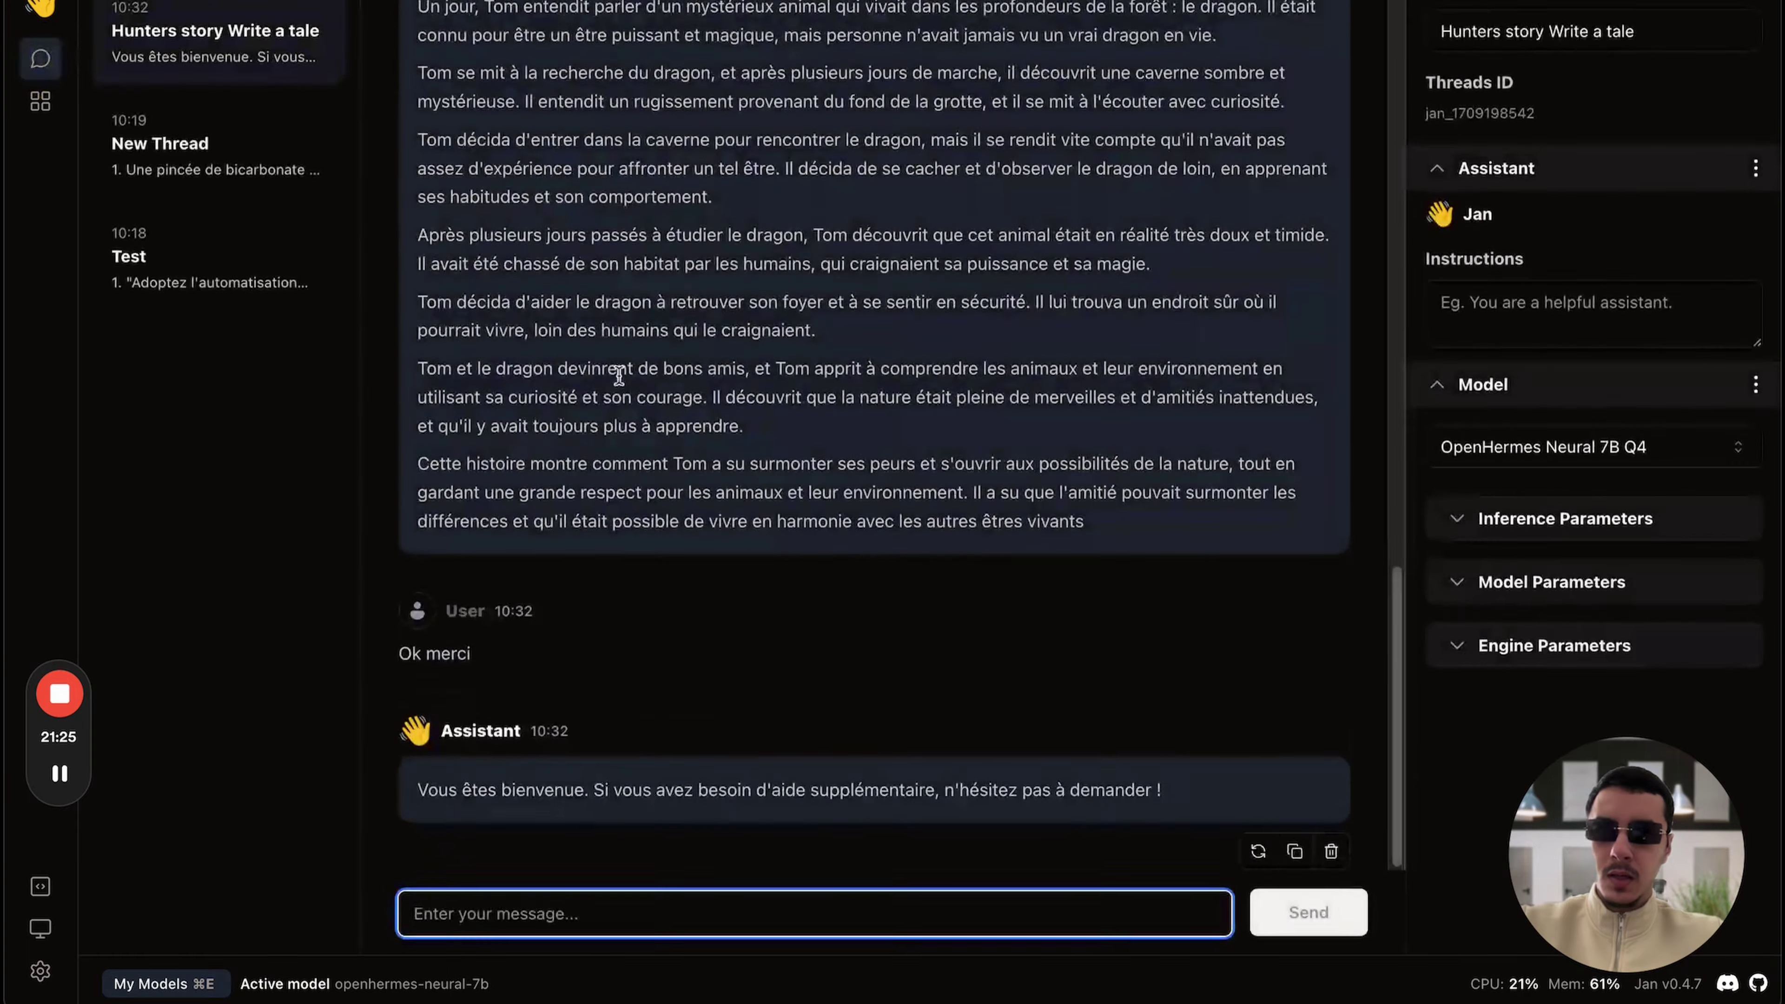
# - Bring up and dismiss the My Models search twice, and hide and restore the thread list
pyautogui.moveTo(1040, 598)
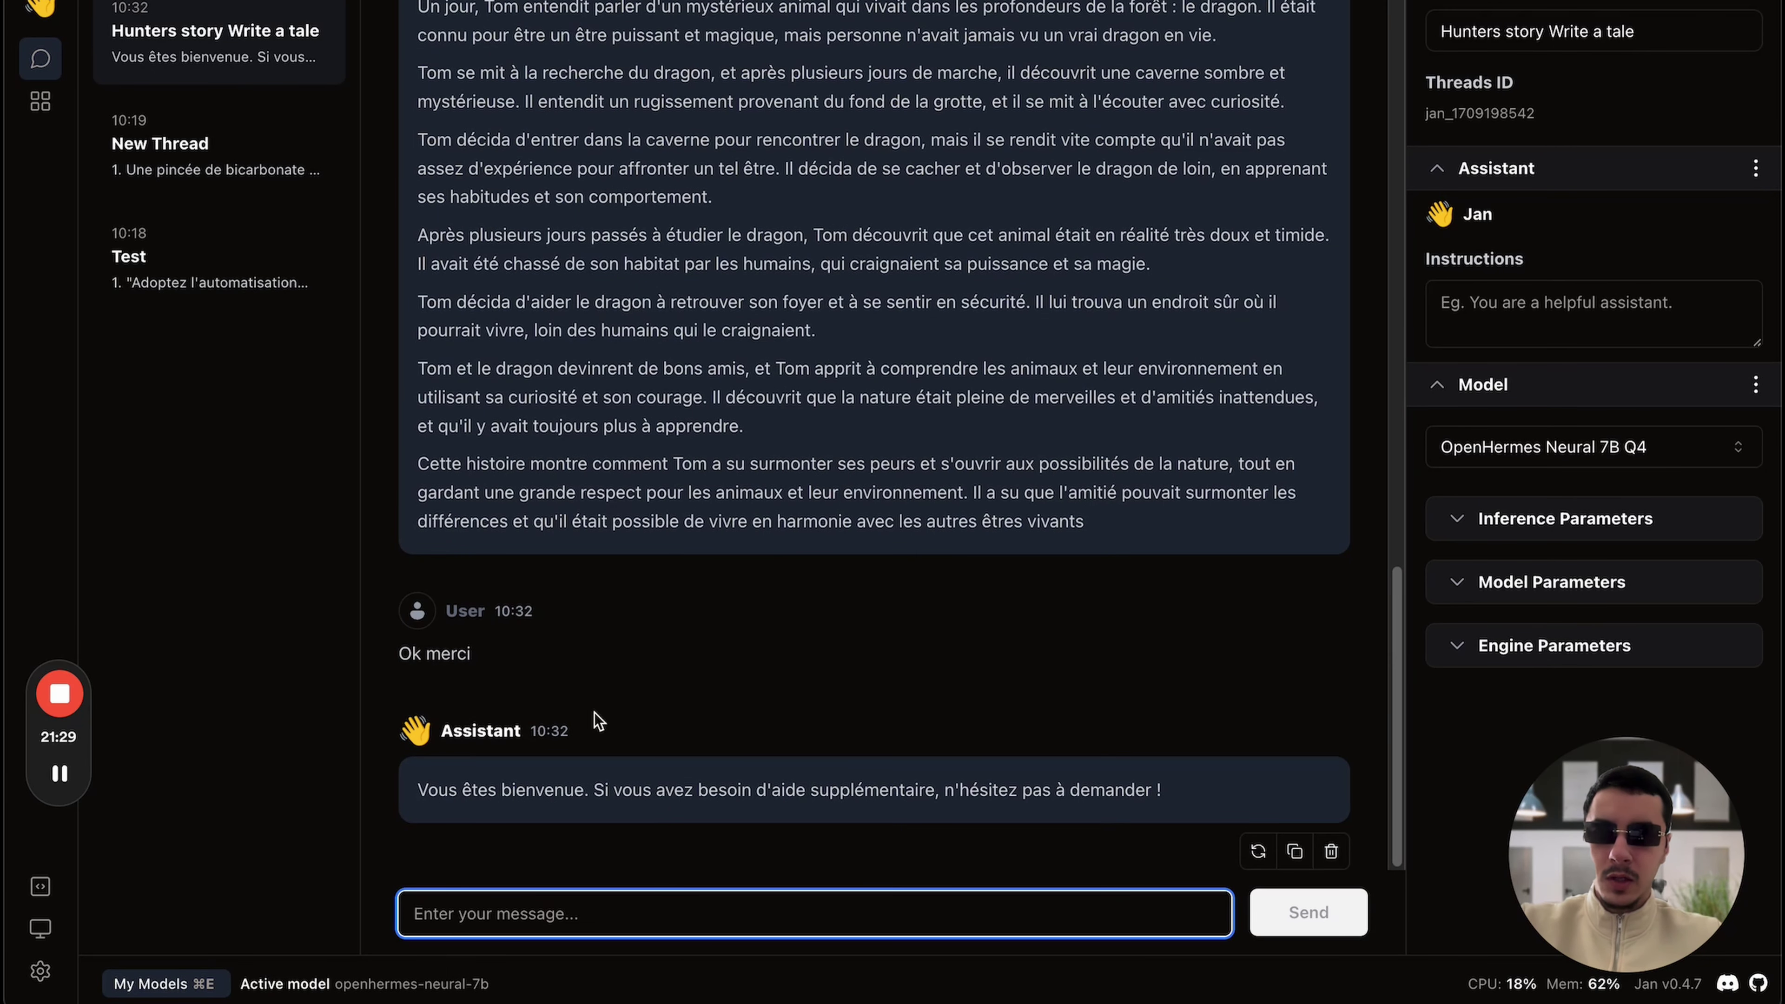
pyautogui.click(147, 985)
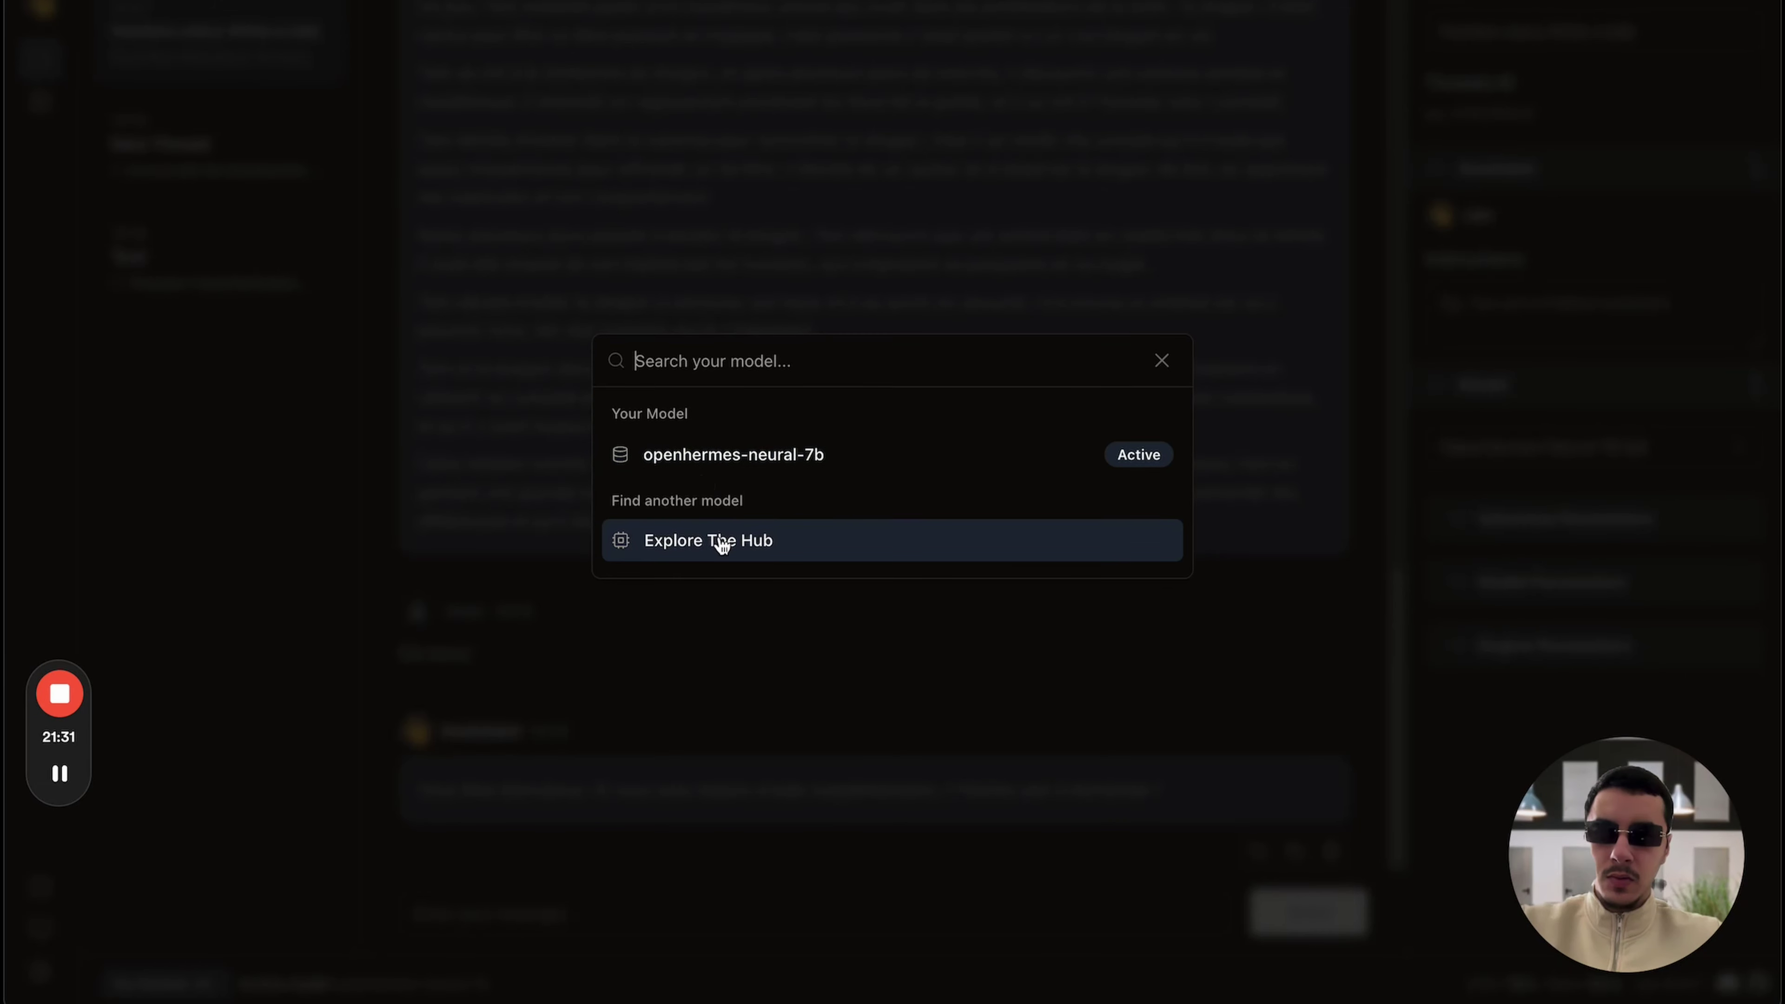
pyautogui.click(771, 683)
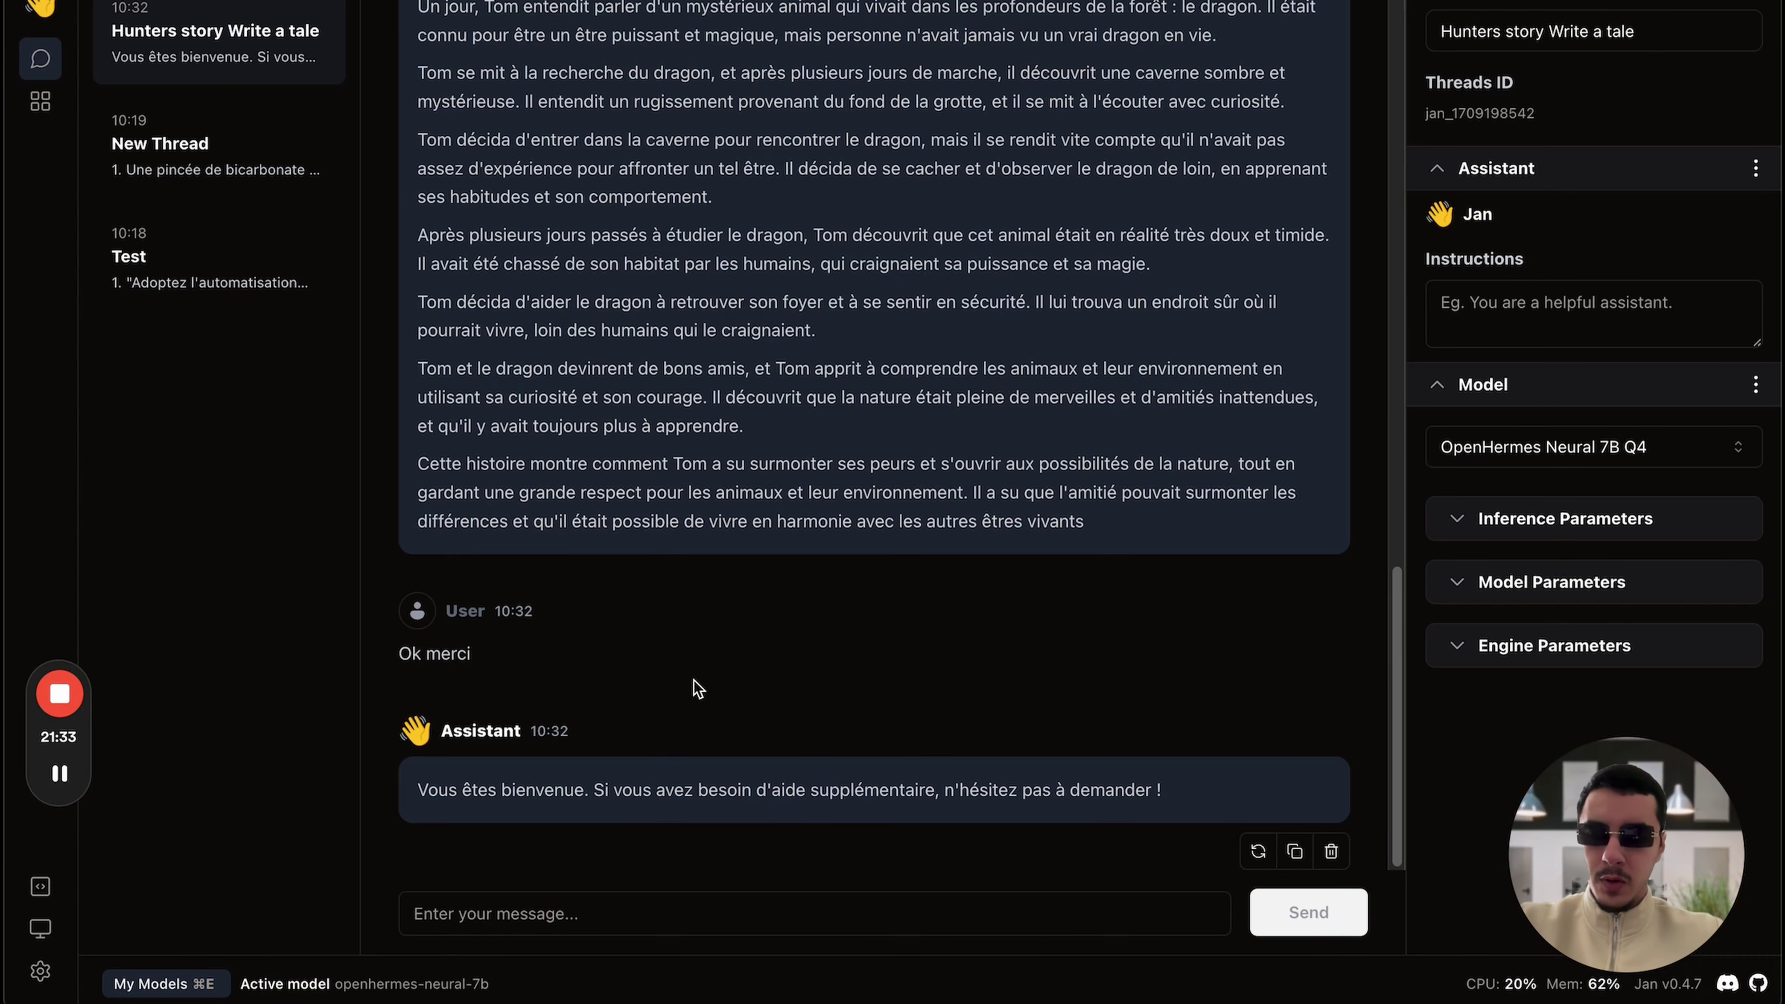
pyautogui.press('super+e')
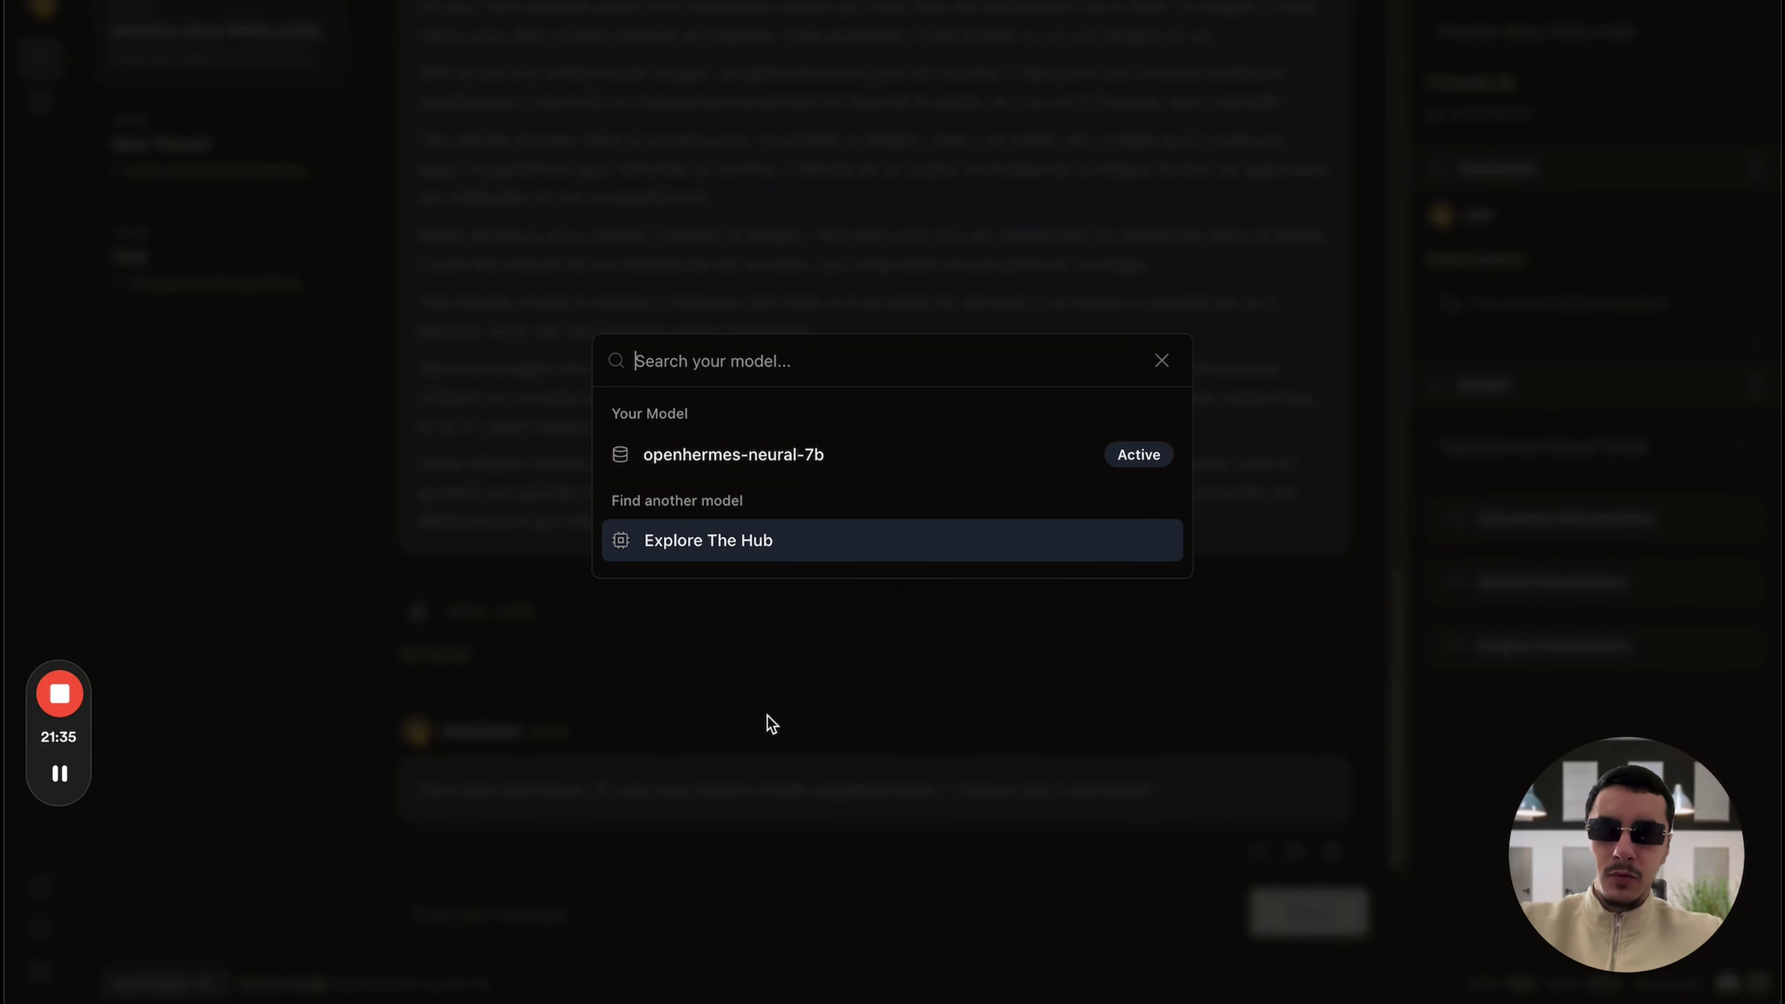
pyautogui.click(767, 716)
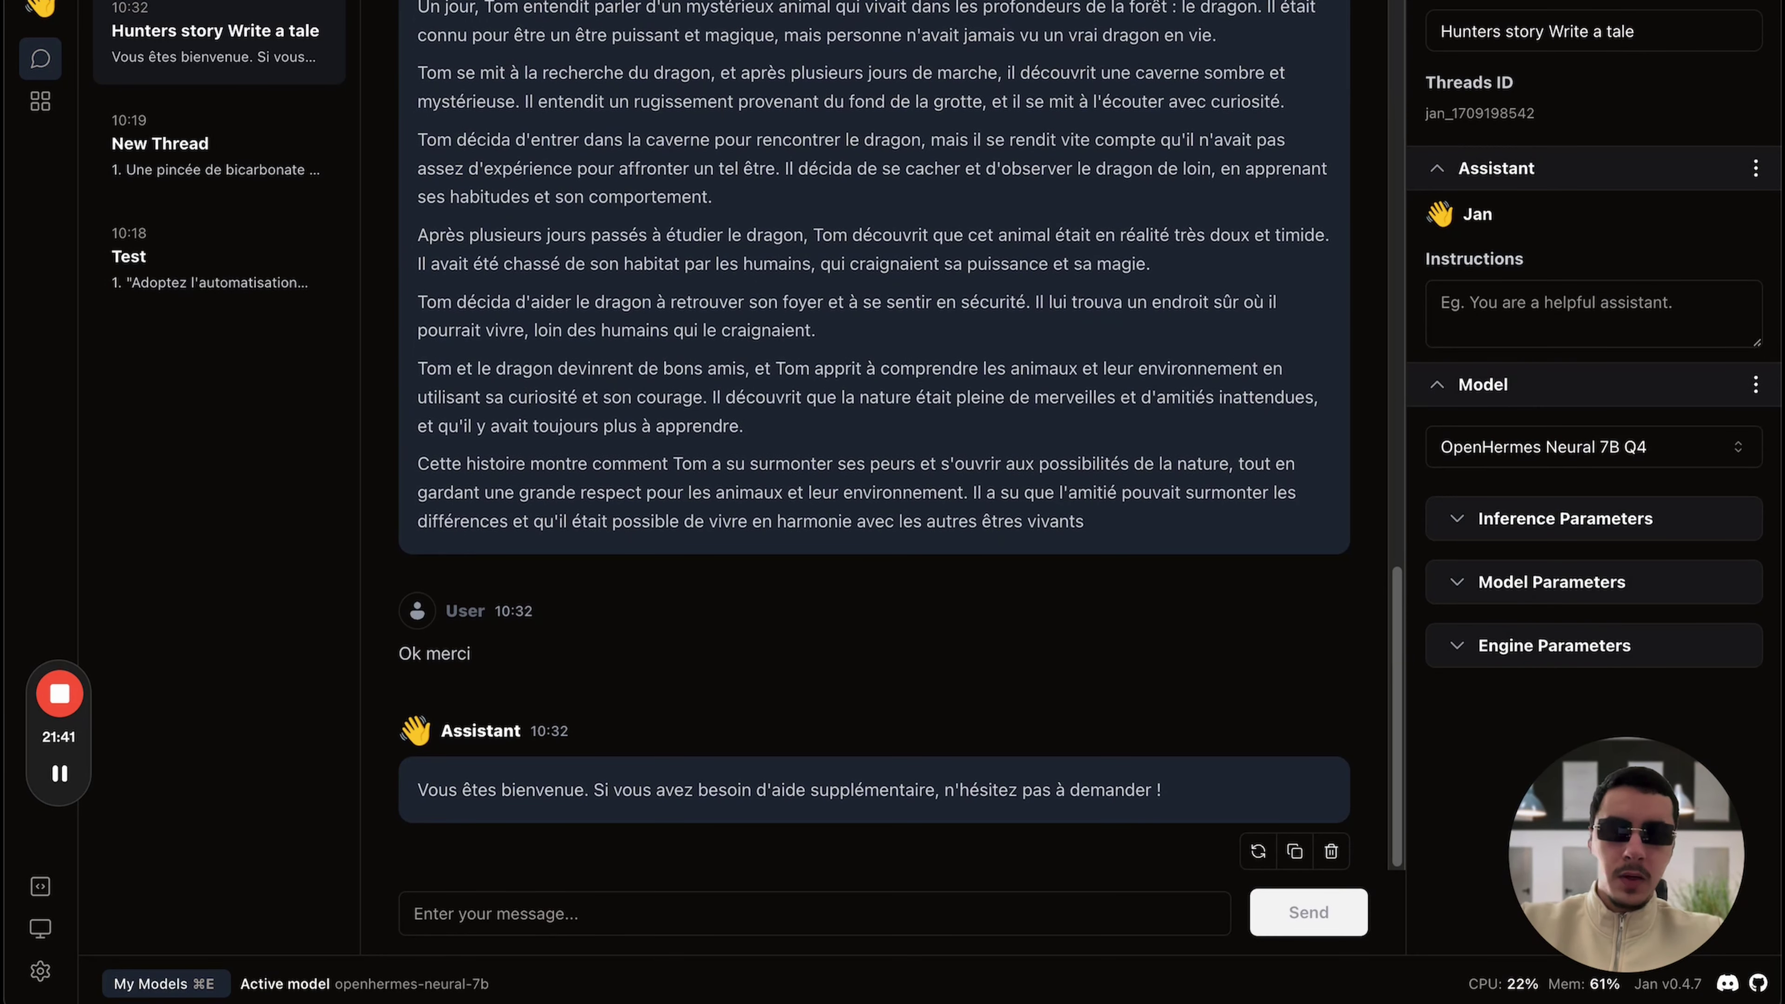
pyautogui.press('super+b')
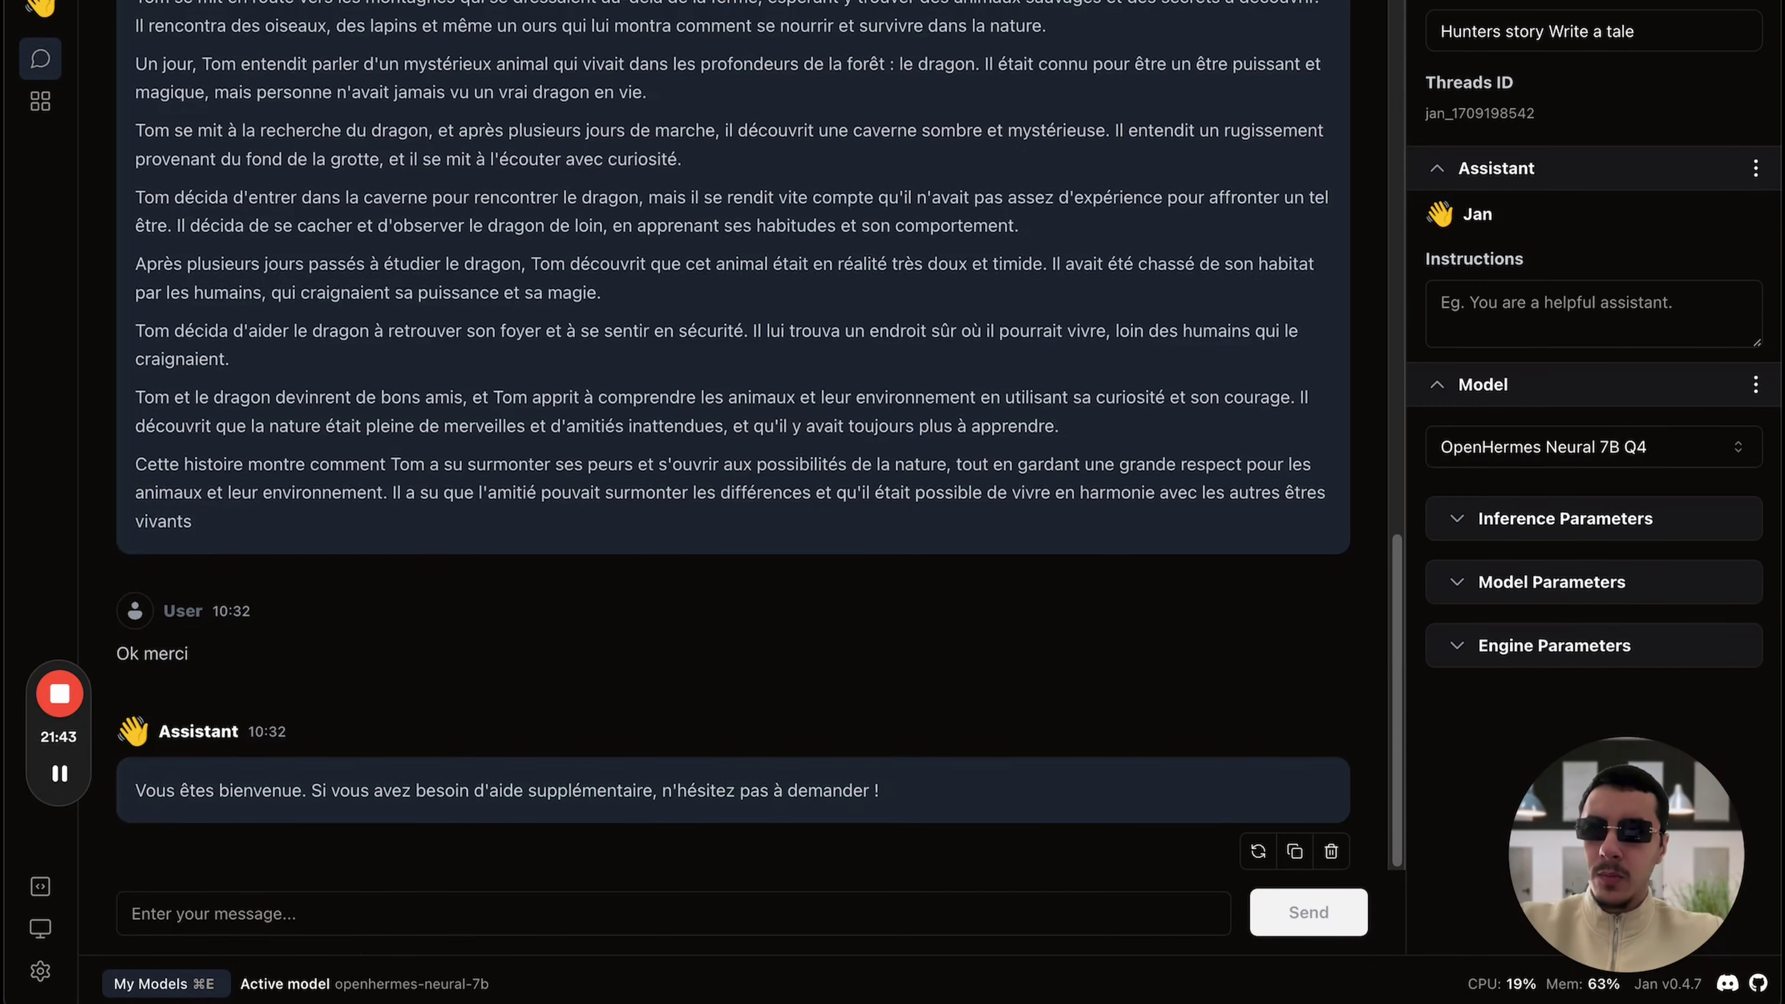
pyautogui.press('super+b')
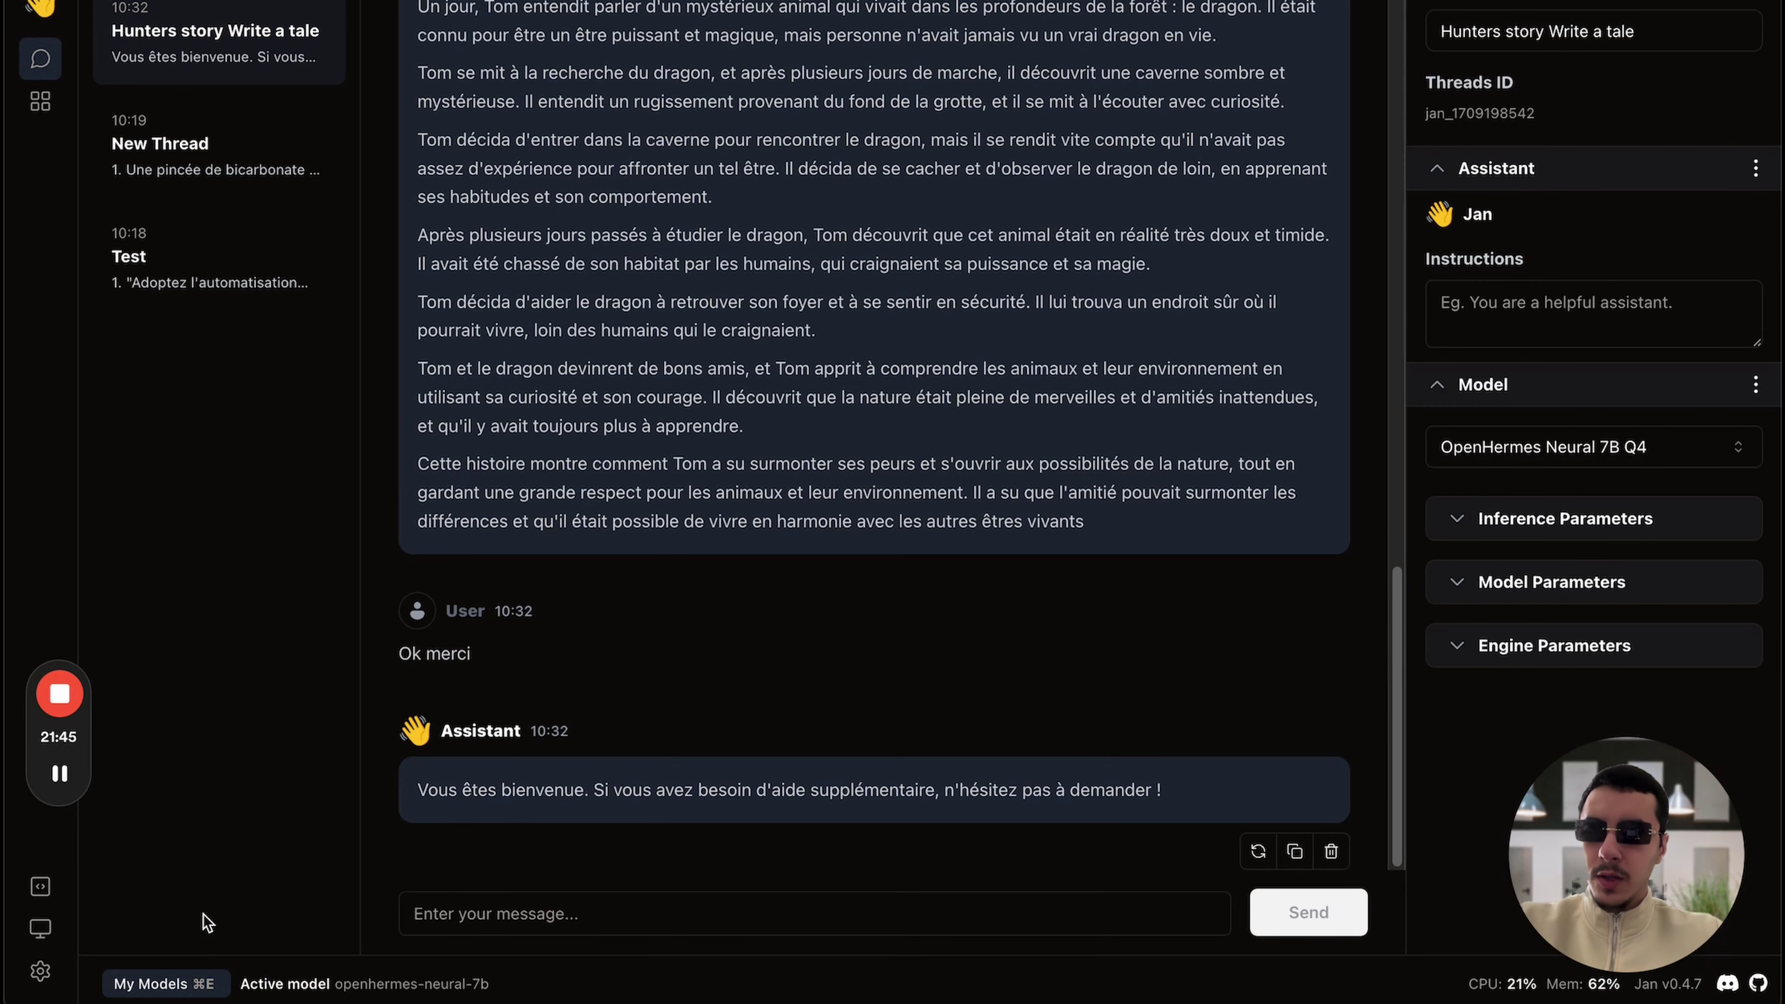
# - Browse the Hub's model list and view the Openchat-3.5 7B Q4 details, collapsing them after reading
pyautogui.click(39, 107)
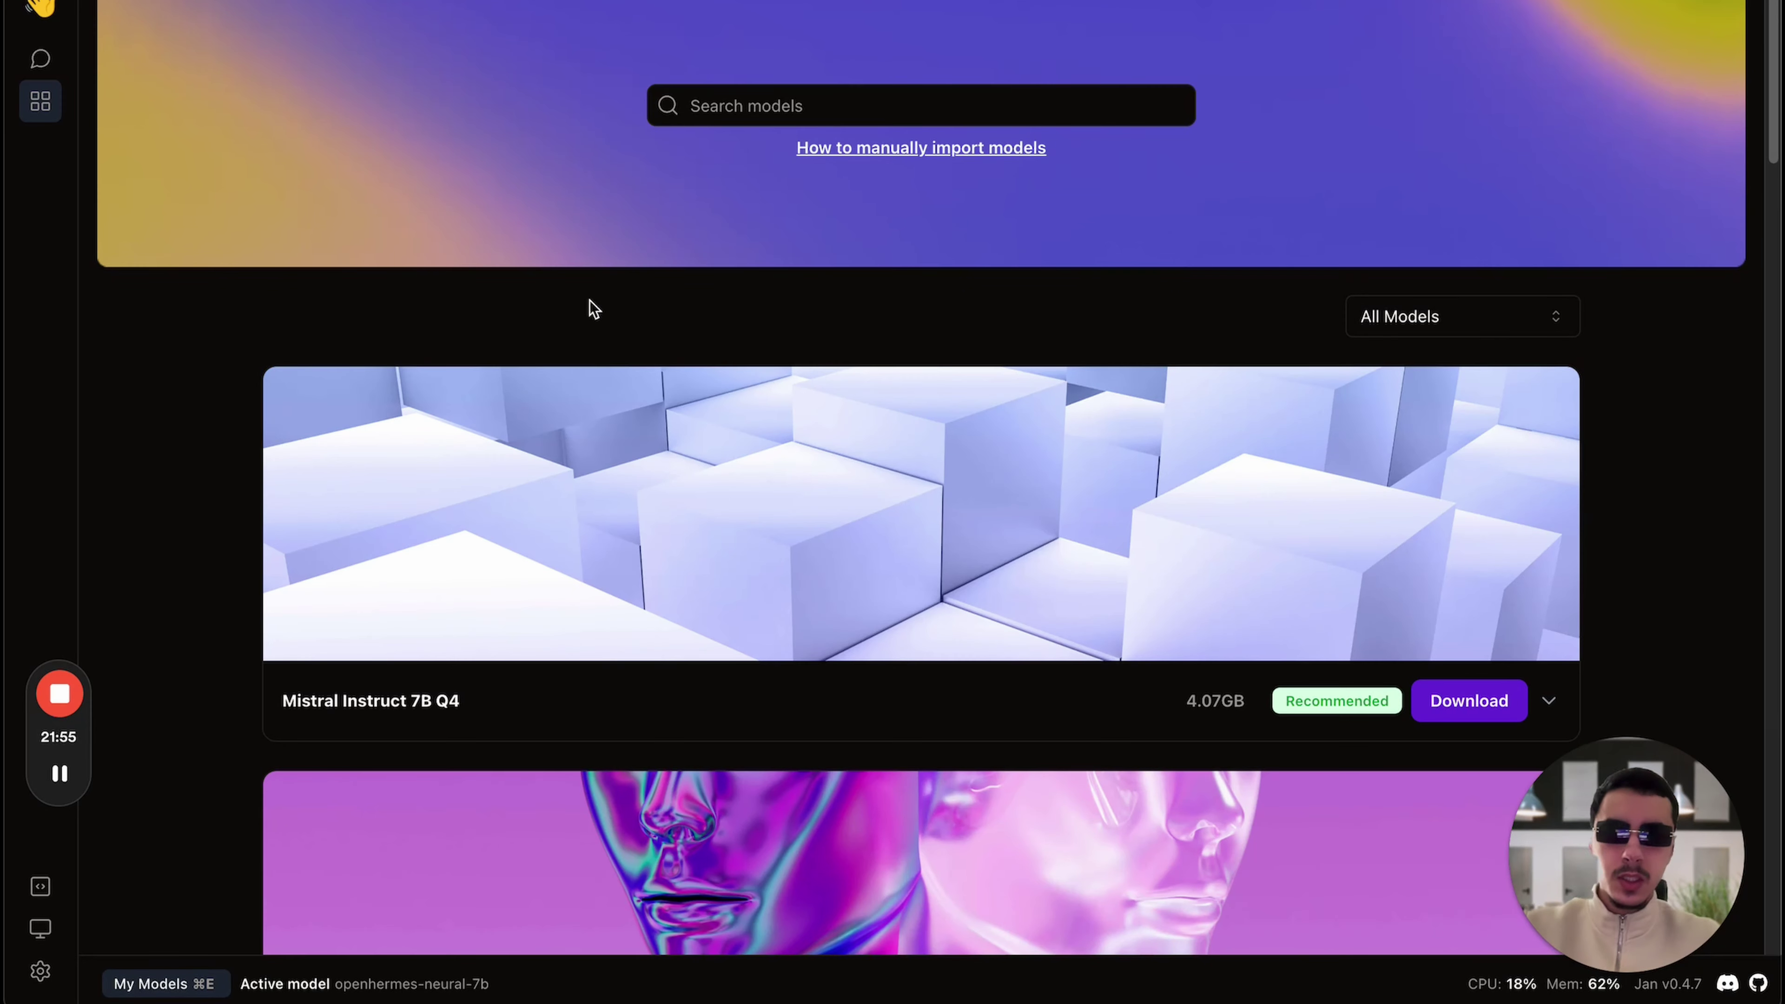
pyautogui.scroll(-6, 218, 354)
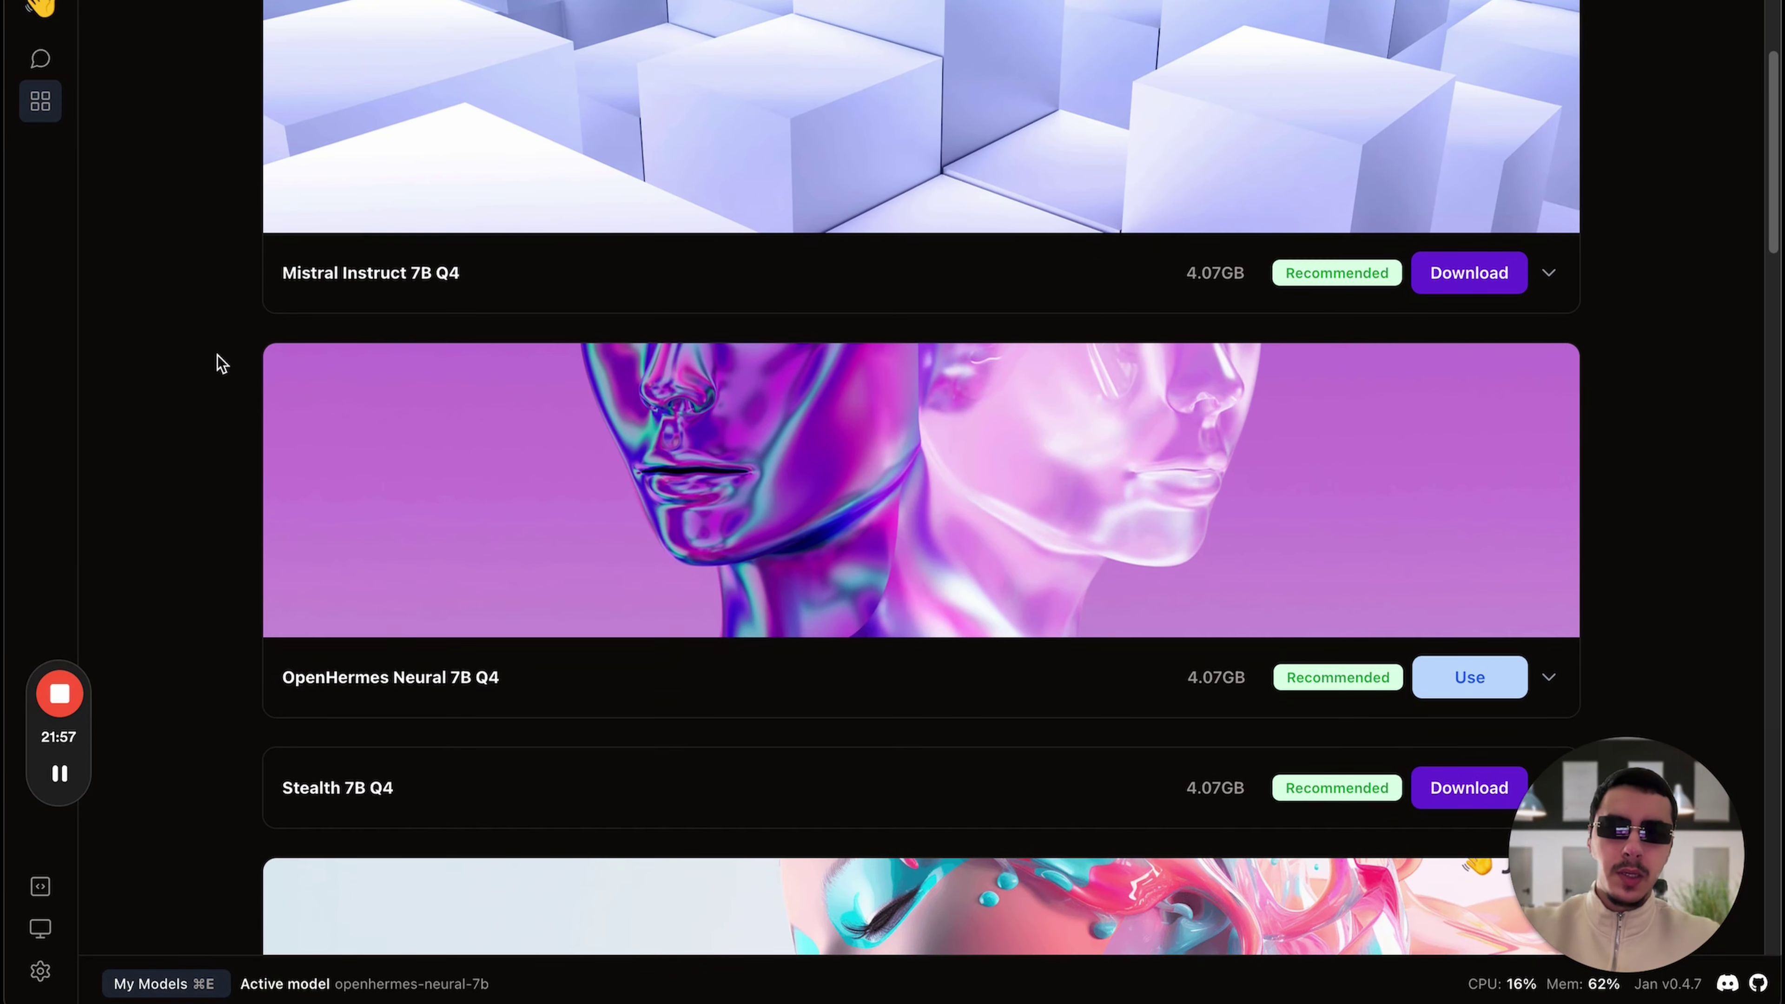
pyautogui.scroll(-16, 217, 354)
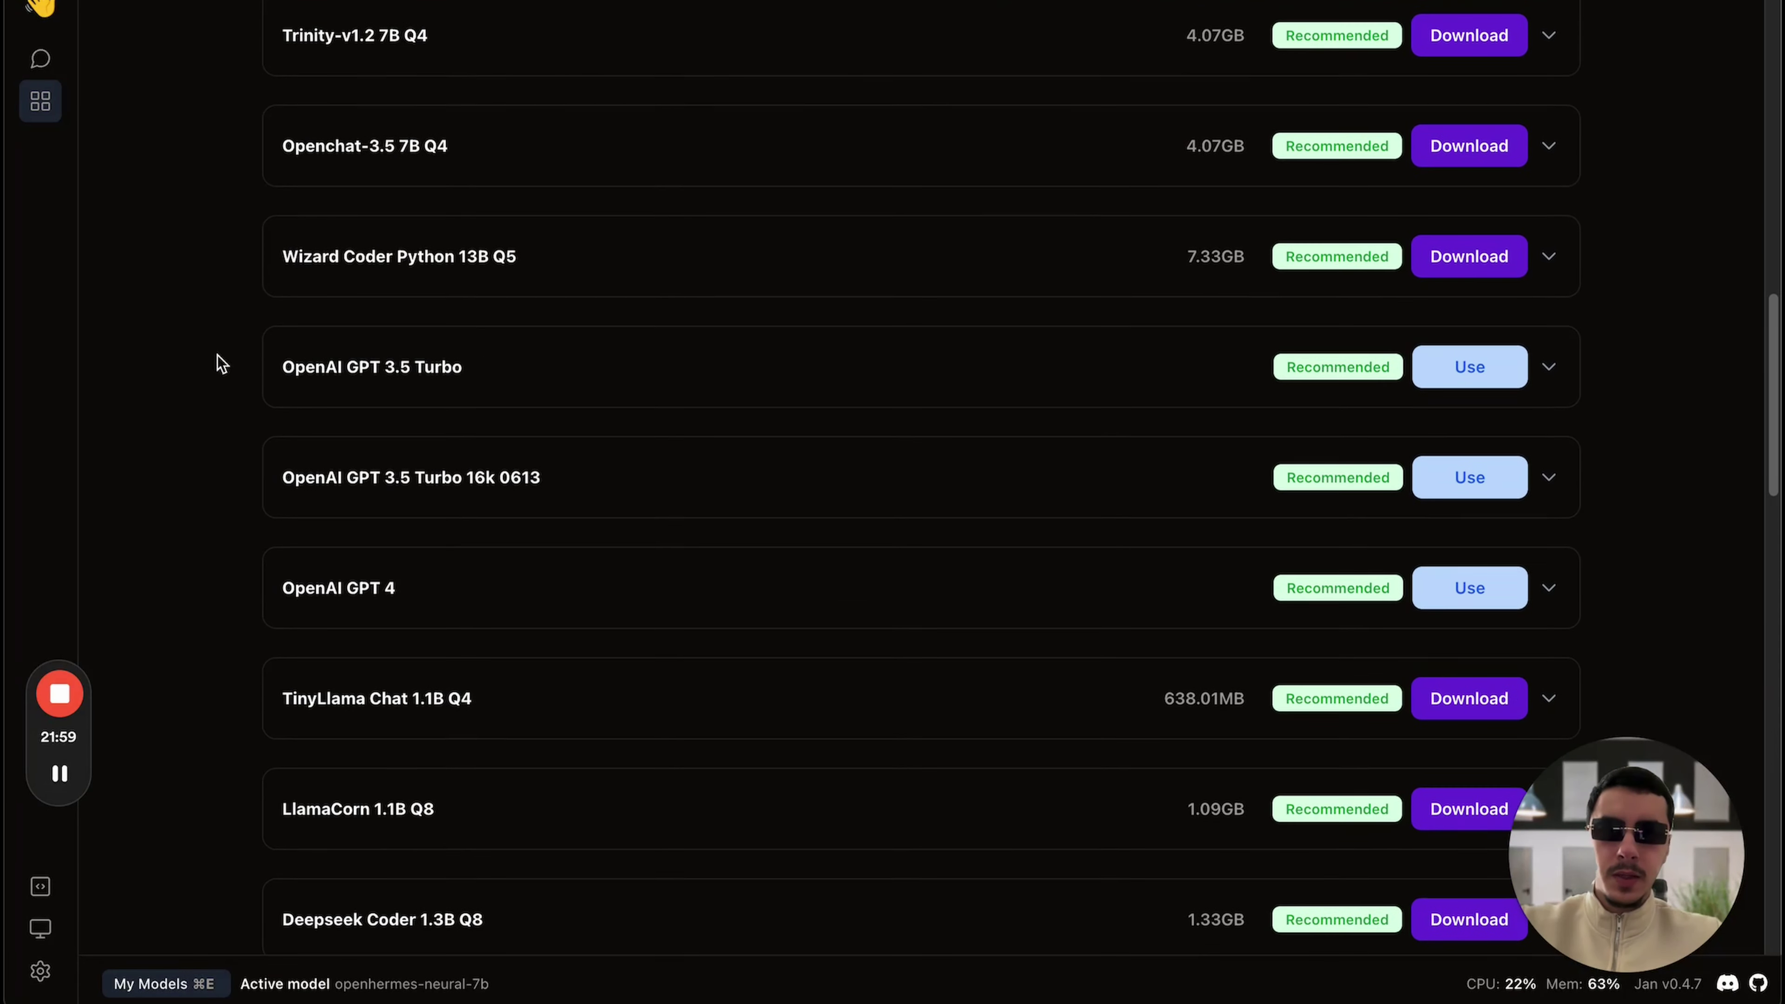
pyautogui.scroll(-1, 218, 356)
pyautogui.scroll(10, 329, 475)
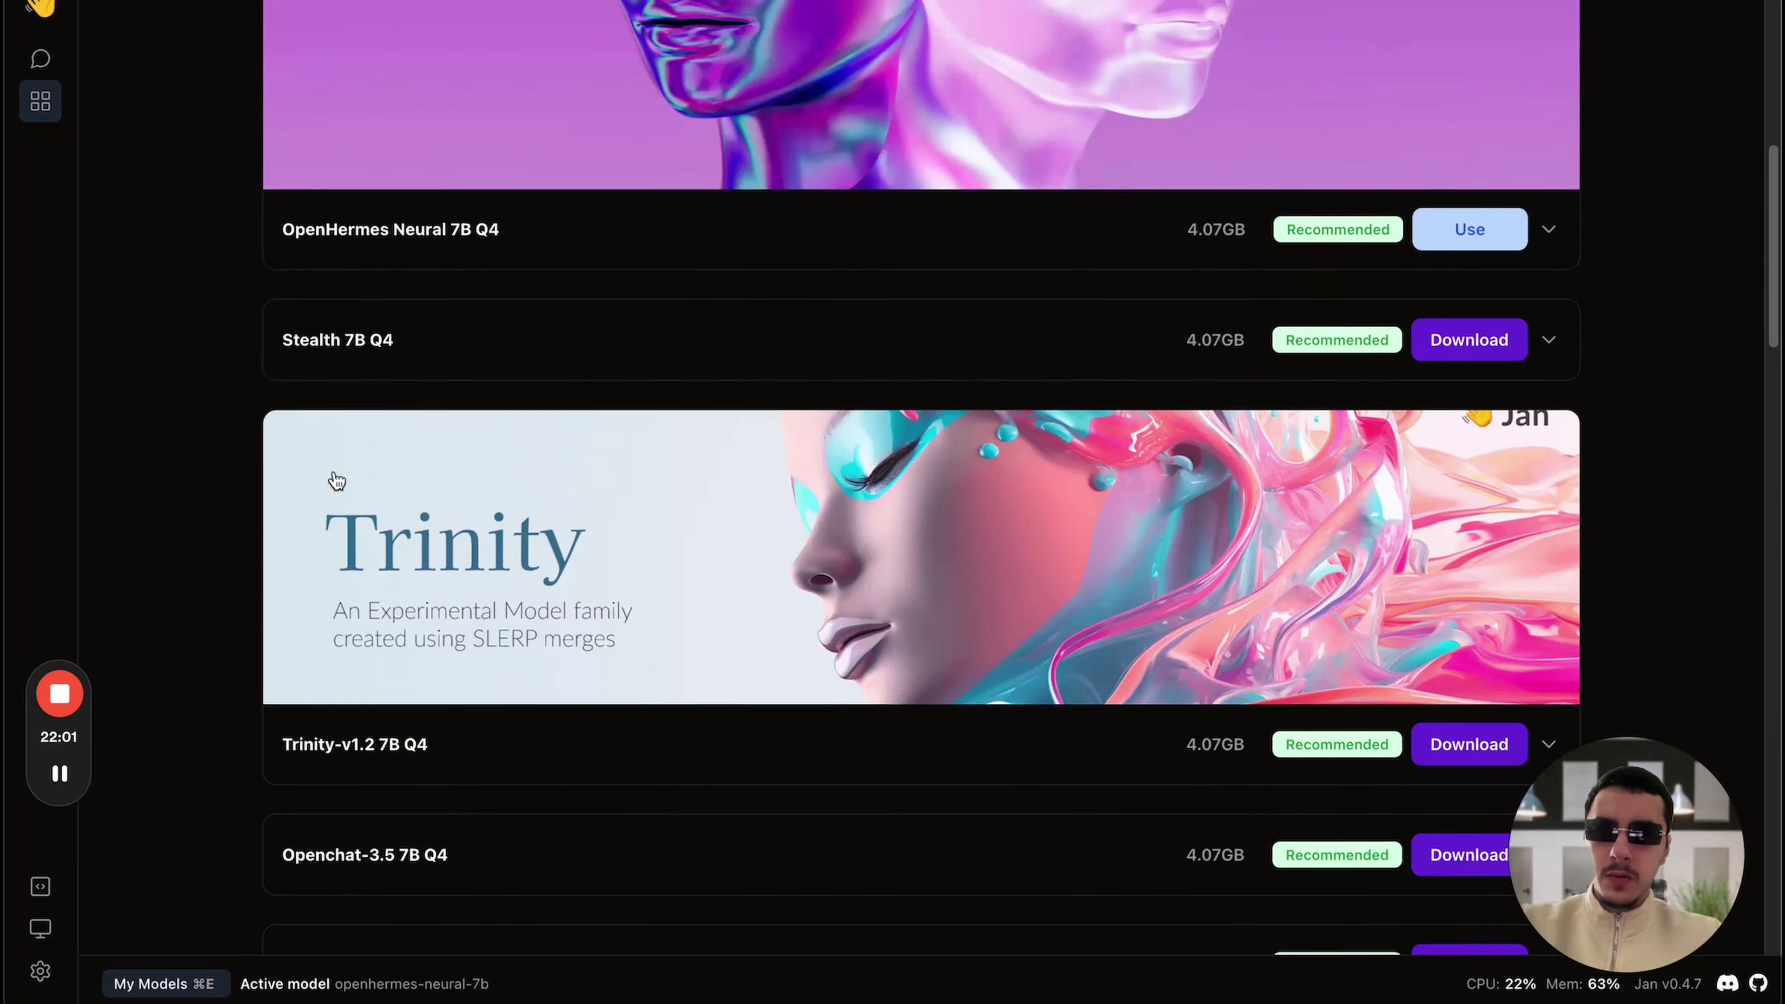
pyautogui.scroll(-6, 329, 475)
pyautogui.click(1553, 409)
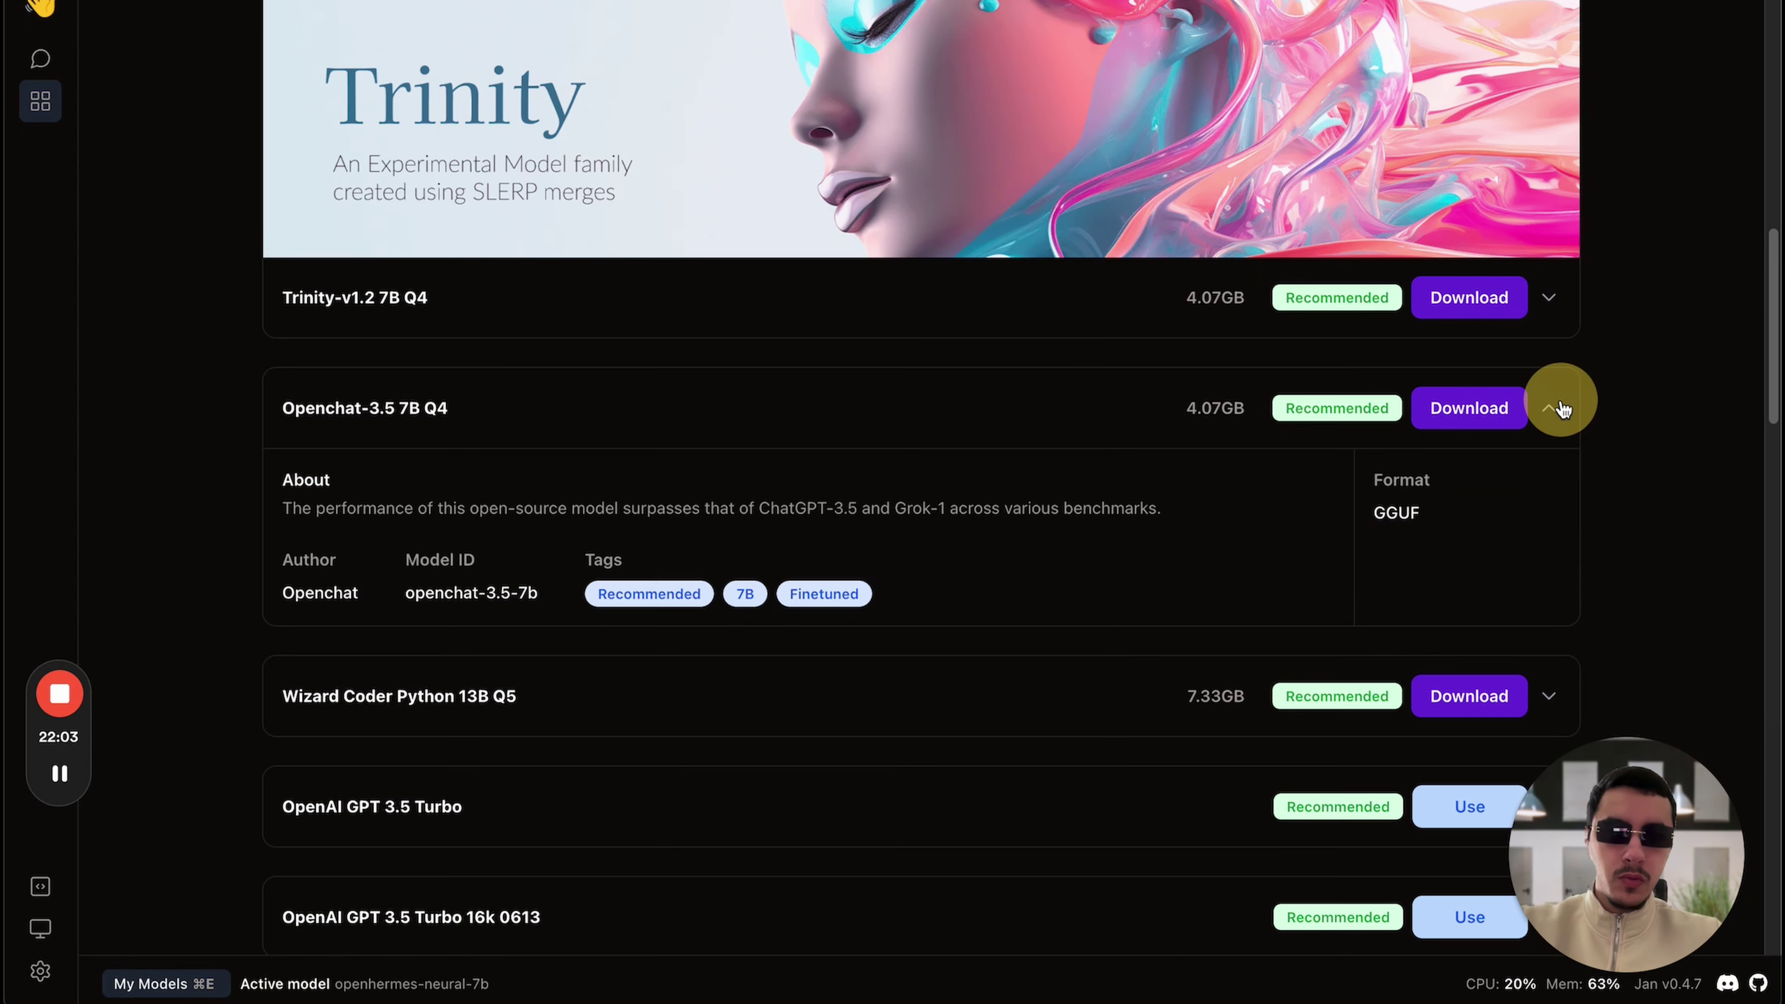
pyautogui.click(1556, 411)
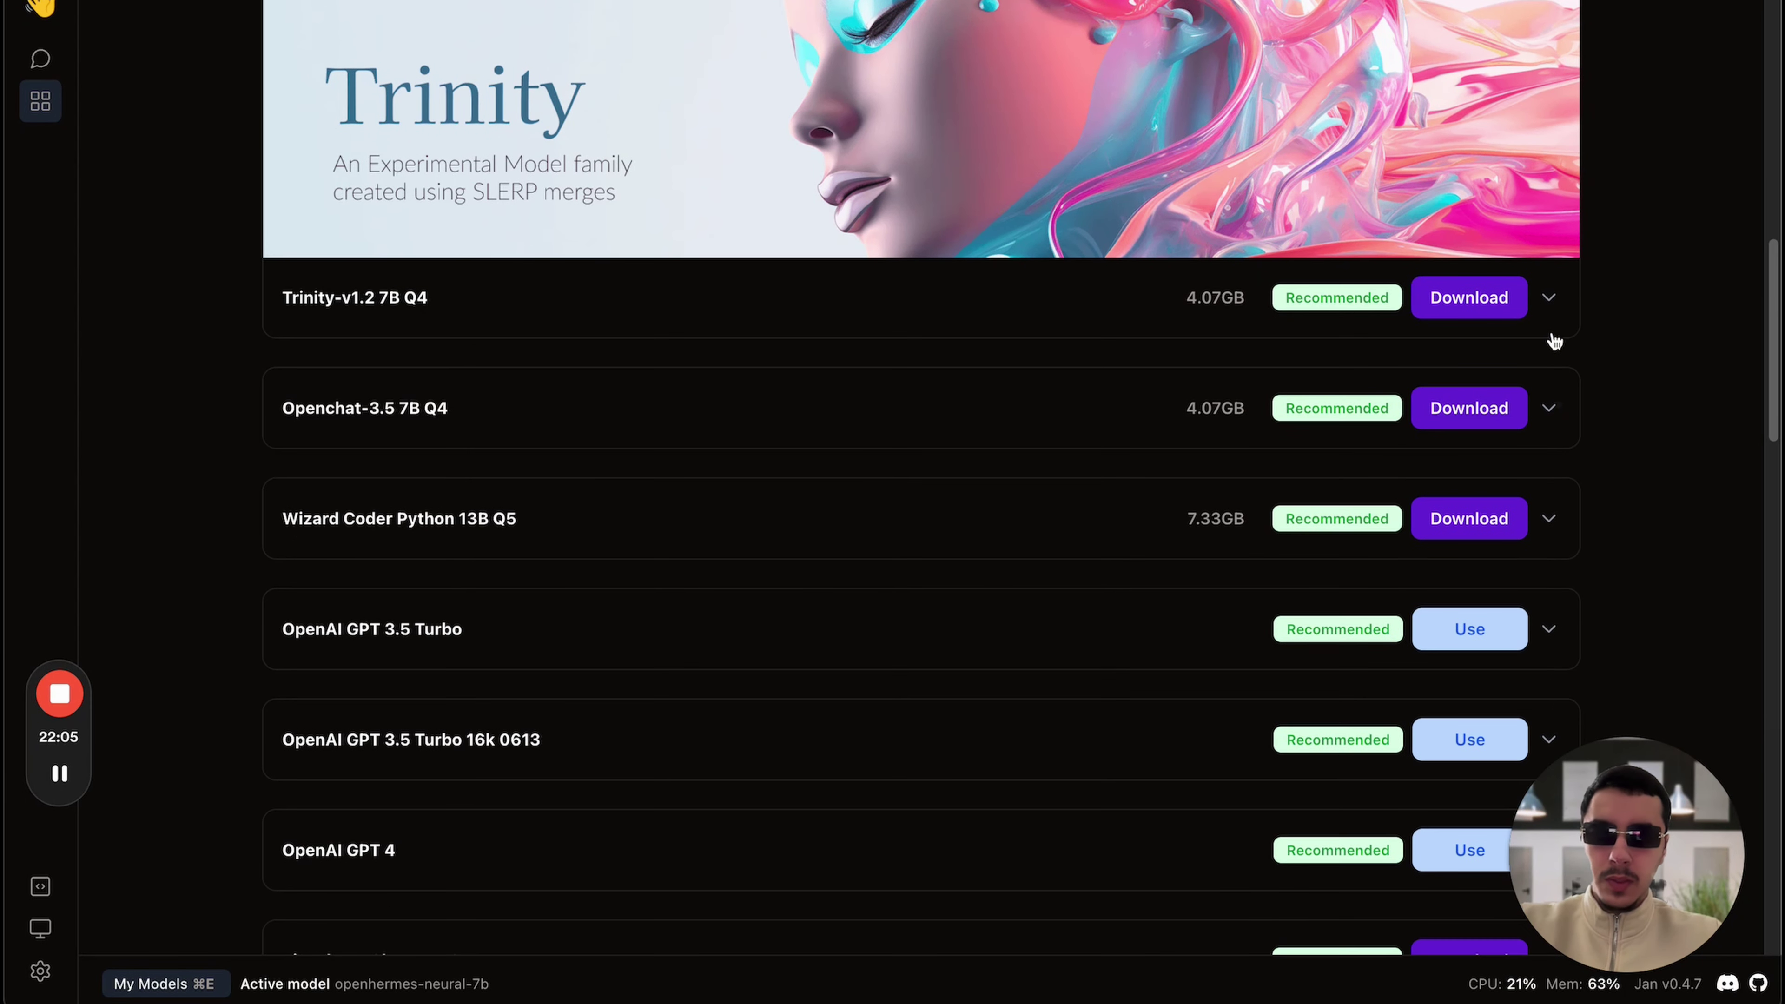
# - Expand the Trinity-v1.2 7B Q4 entry and read its About description, highlighting the text
pyautogui.scroll(2, 1550, 340)
pyautogui.click(1553, 347)
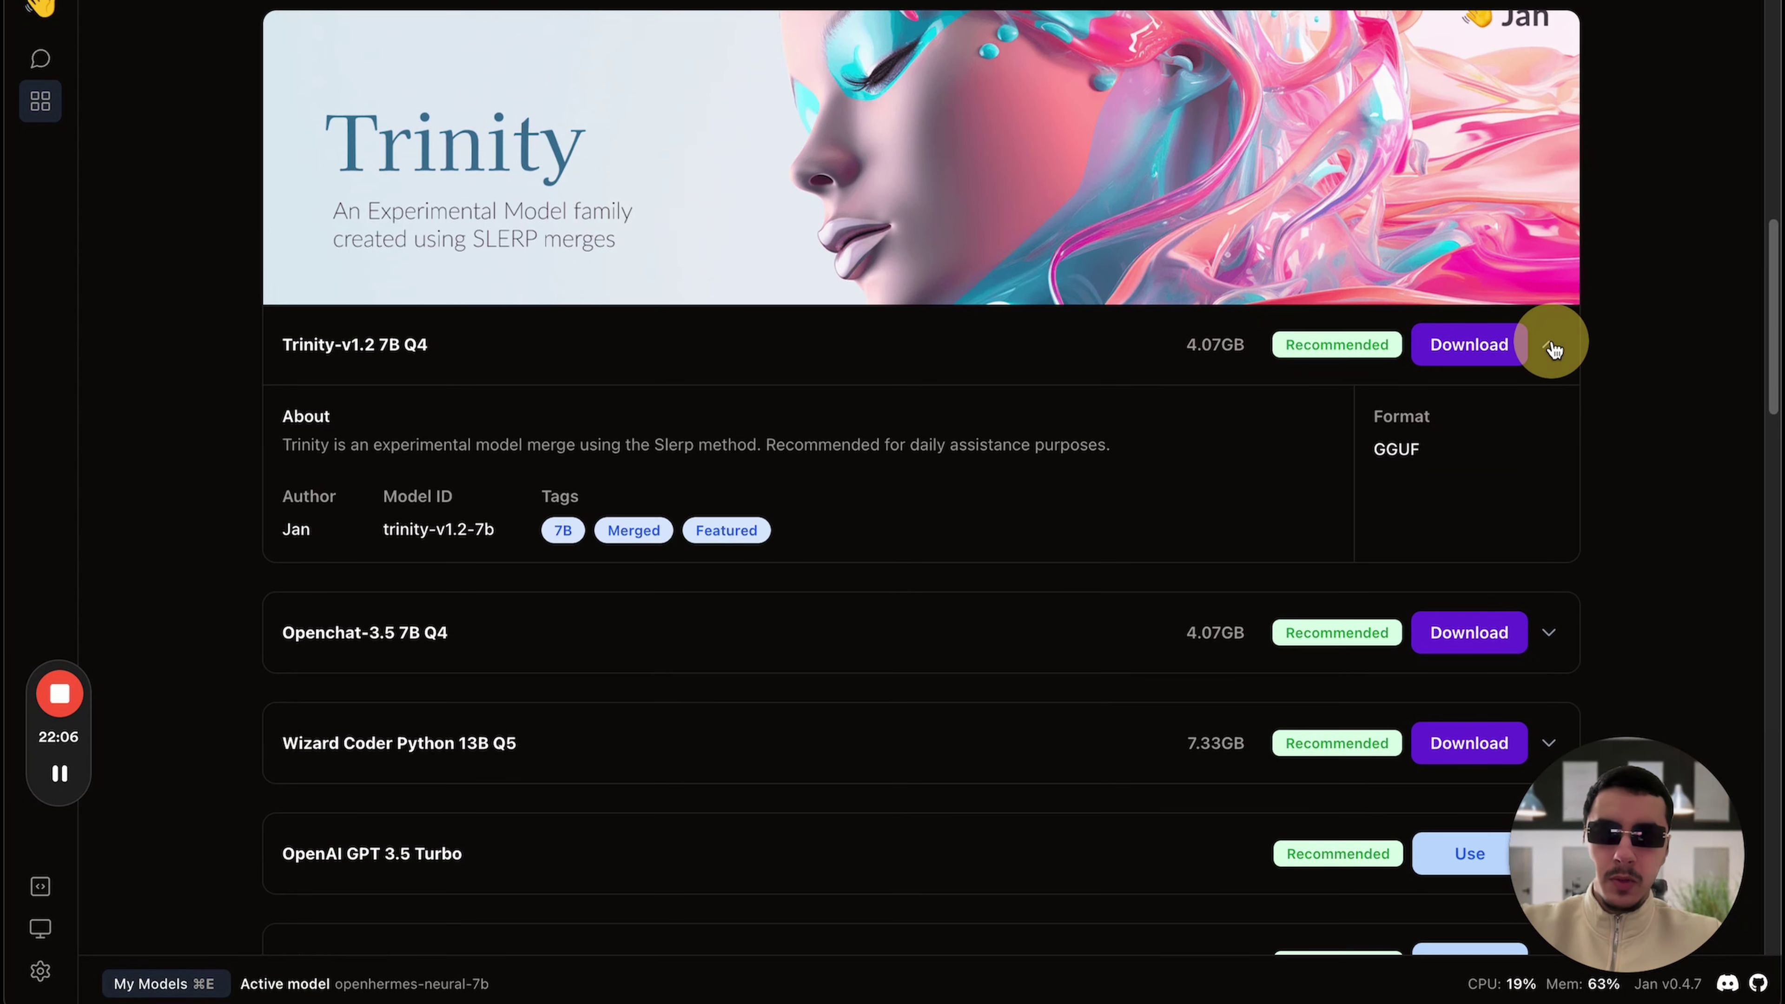
pyautogui.tripleClick(420, 447)
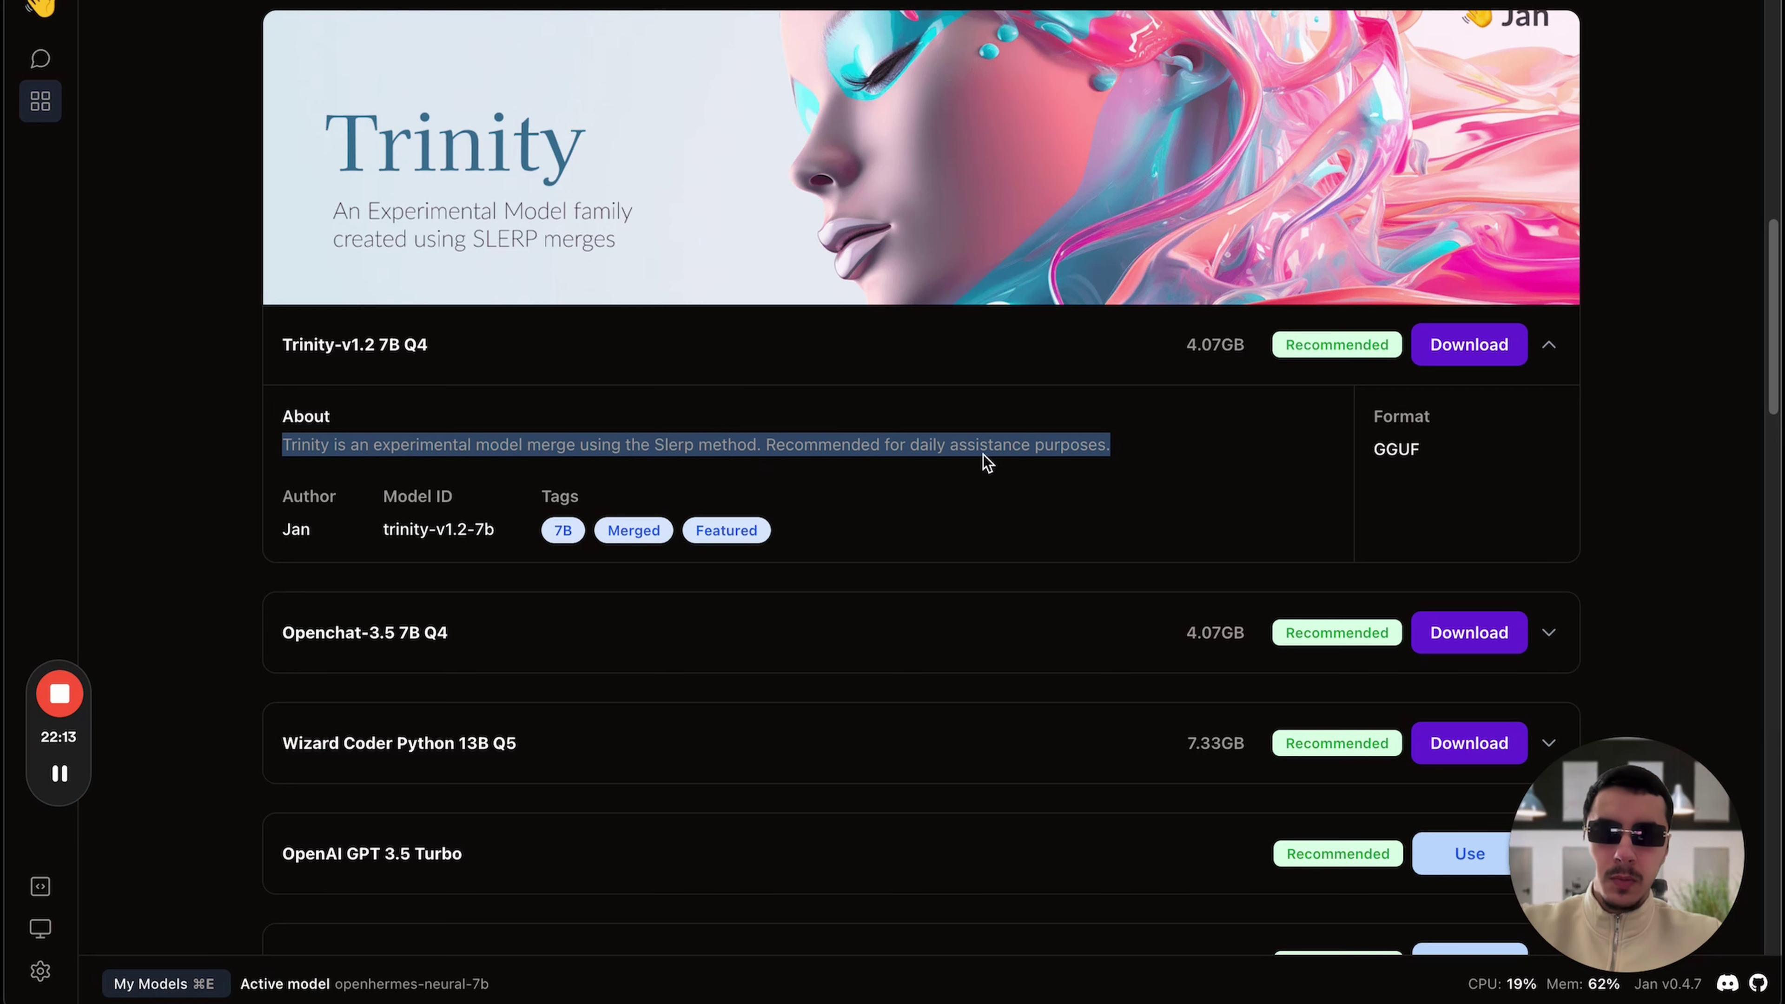
pyautogui.click(1049, 442)
pyautogui.scroll(5, 1050, 443)
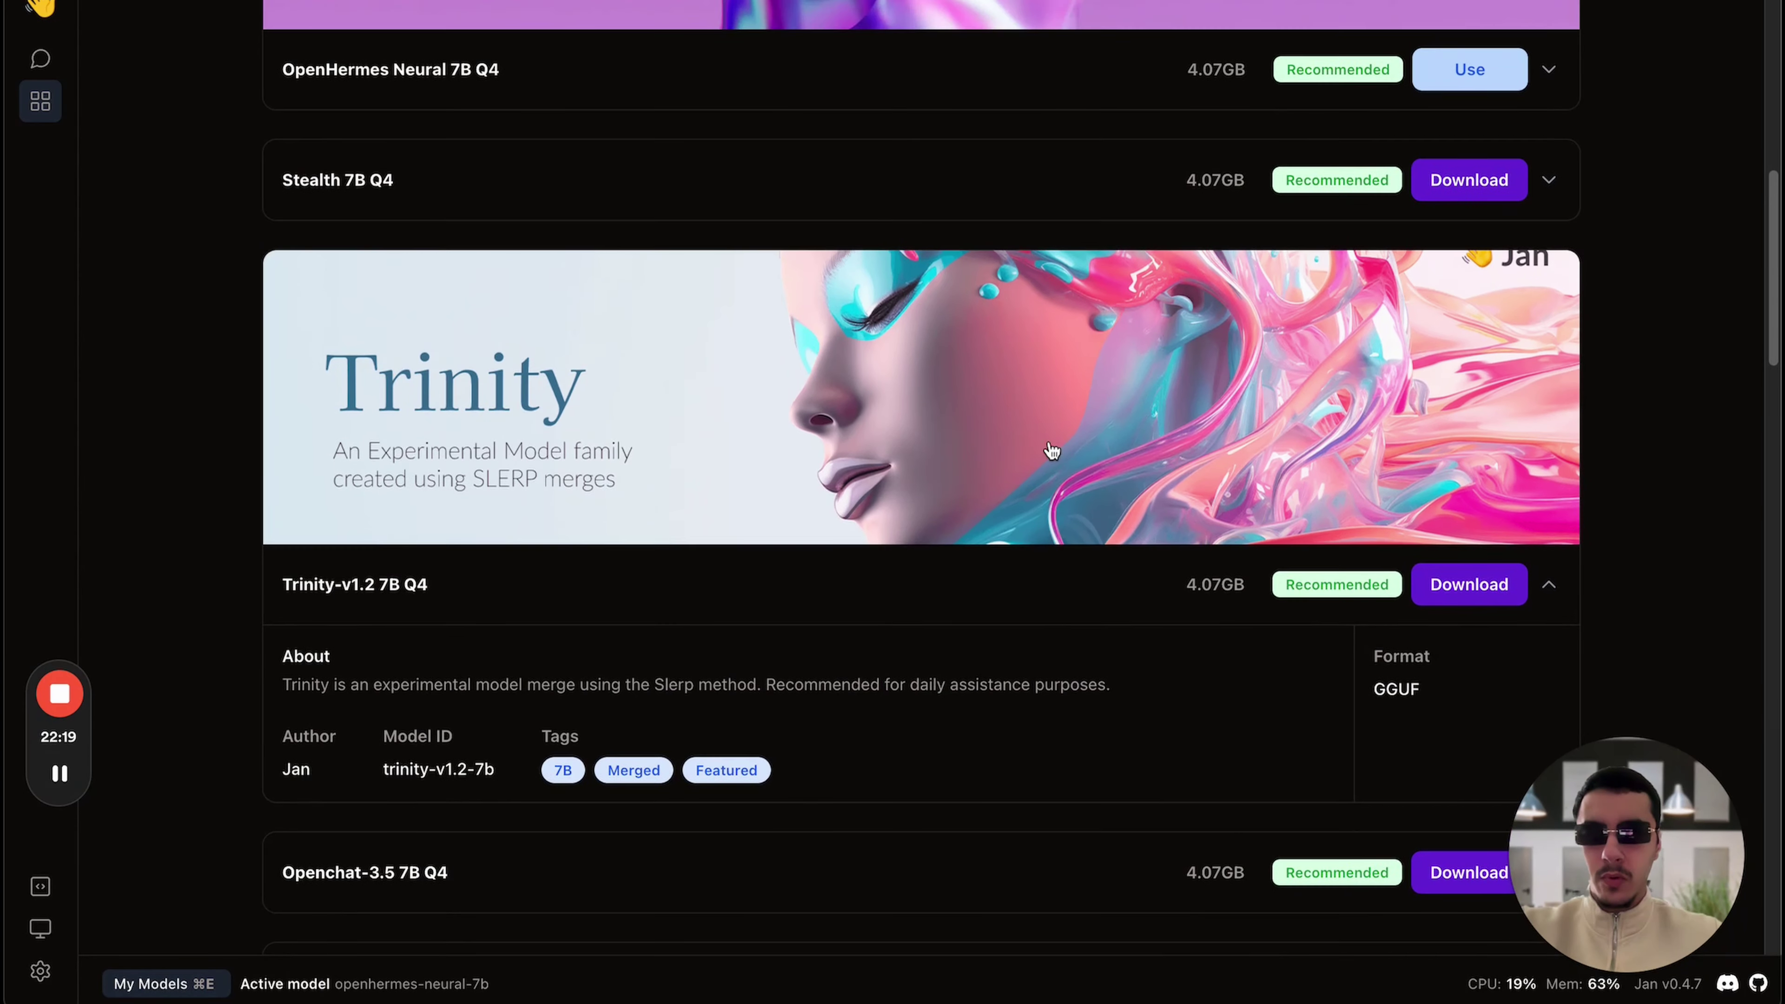
pyautogui.scroll(-4, 1050, 450)
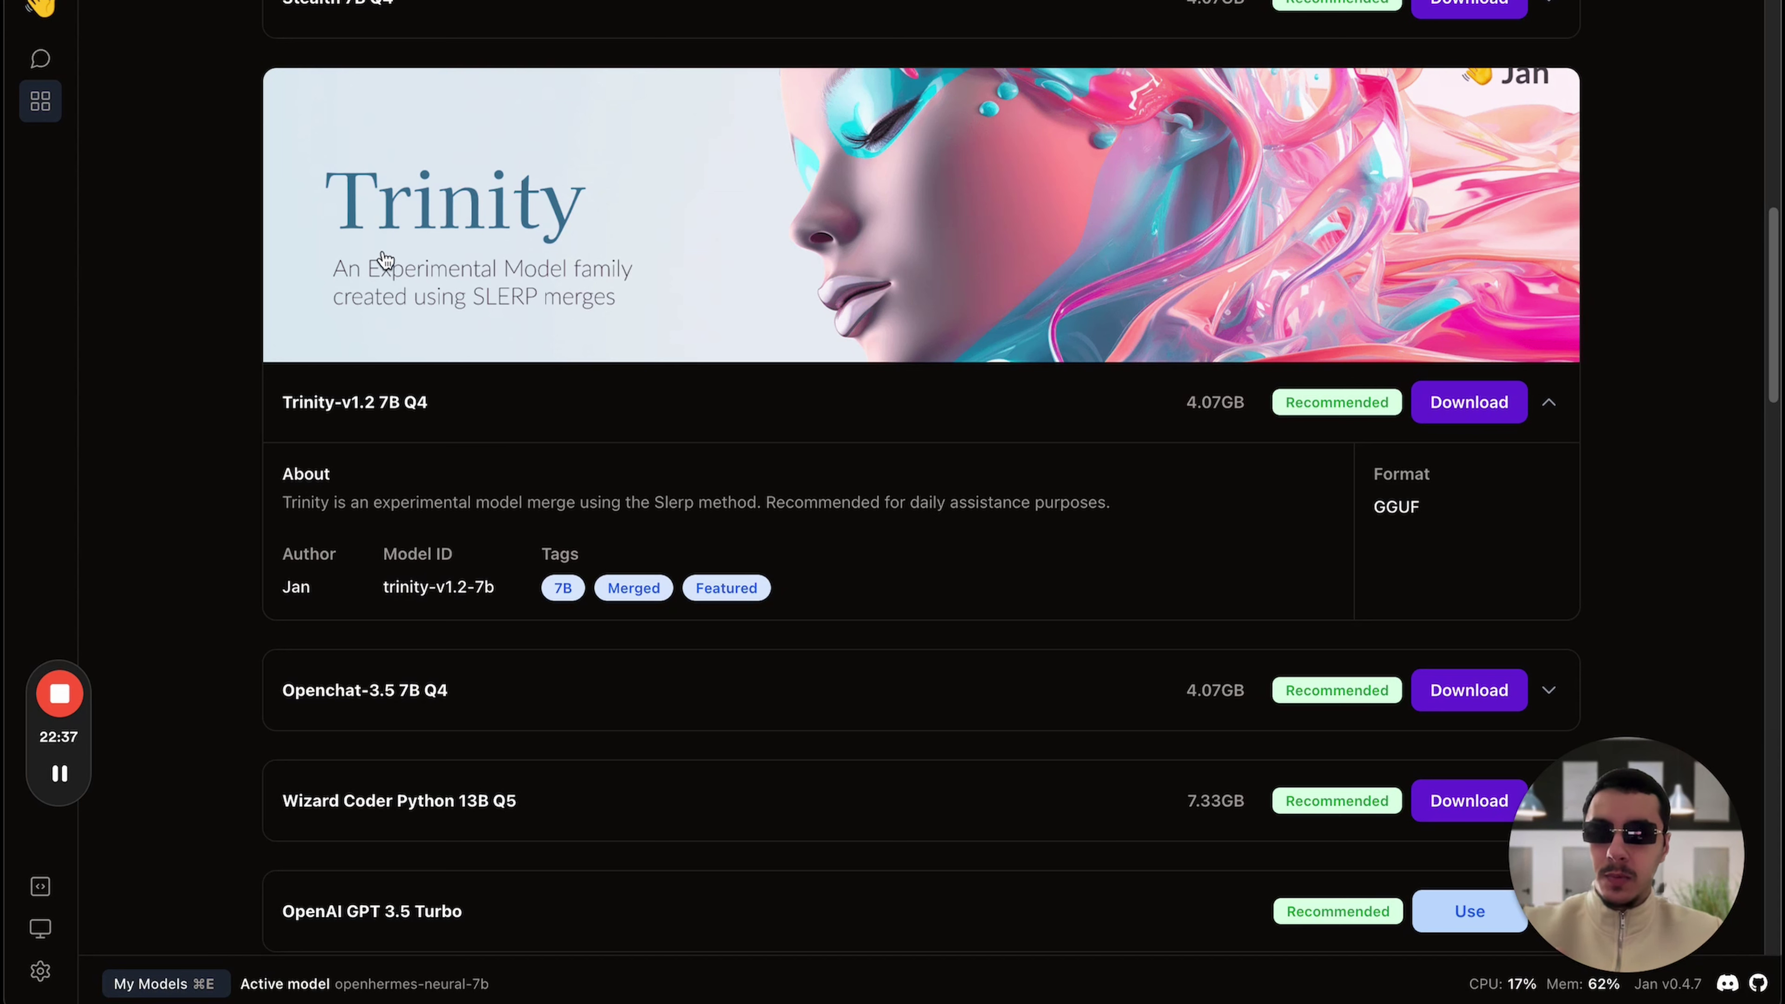
pyautogui.moveTo(242, 401); pyautogui.dragTo(460, 400)
pyautogui.tripleClick(292, 504)
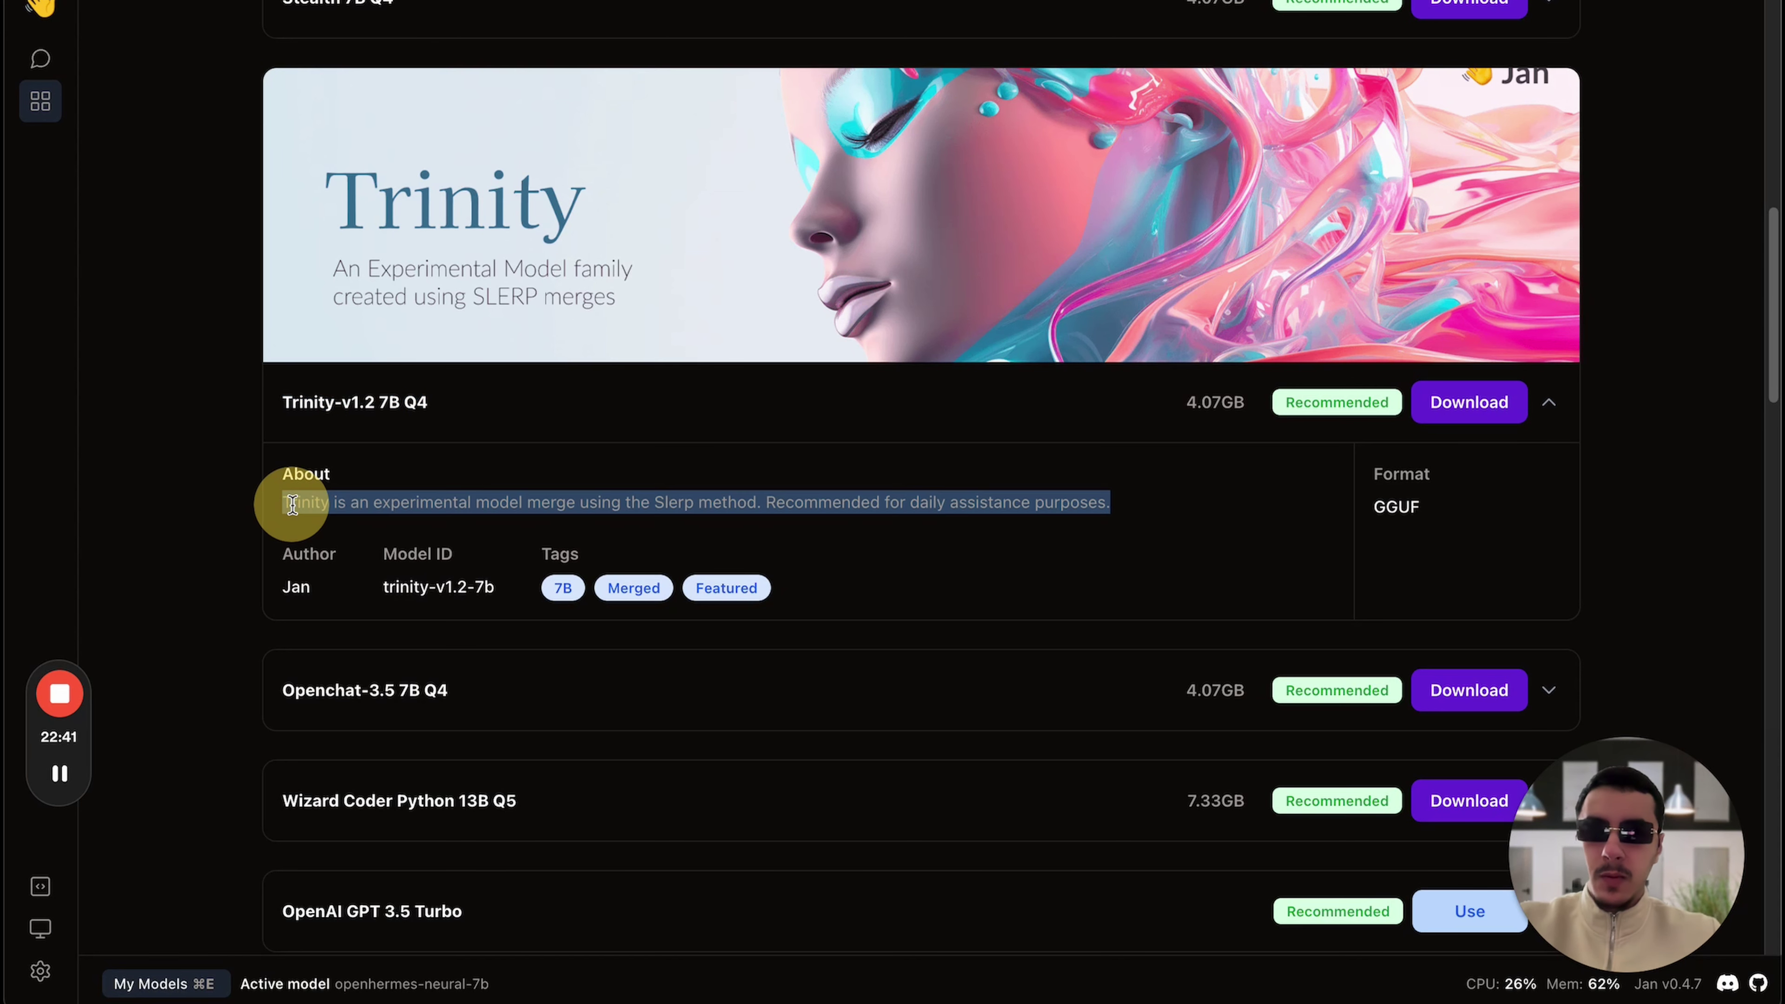
pyautogui.tripleClick(483, 502)
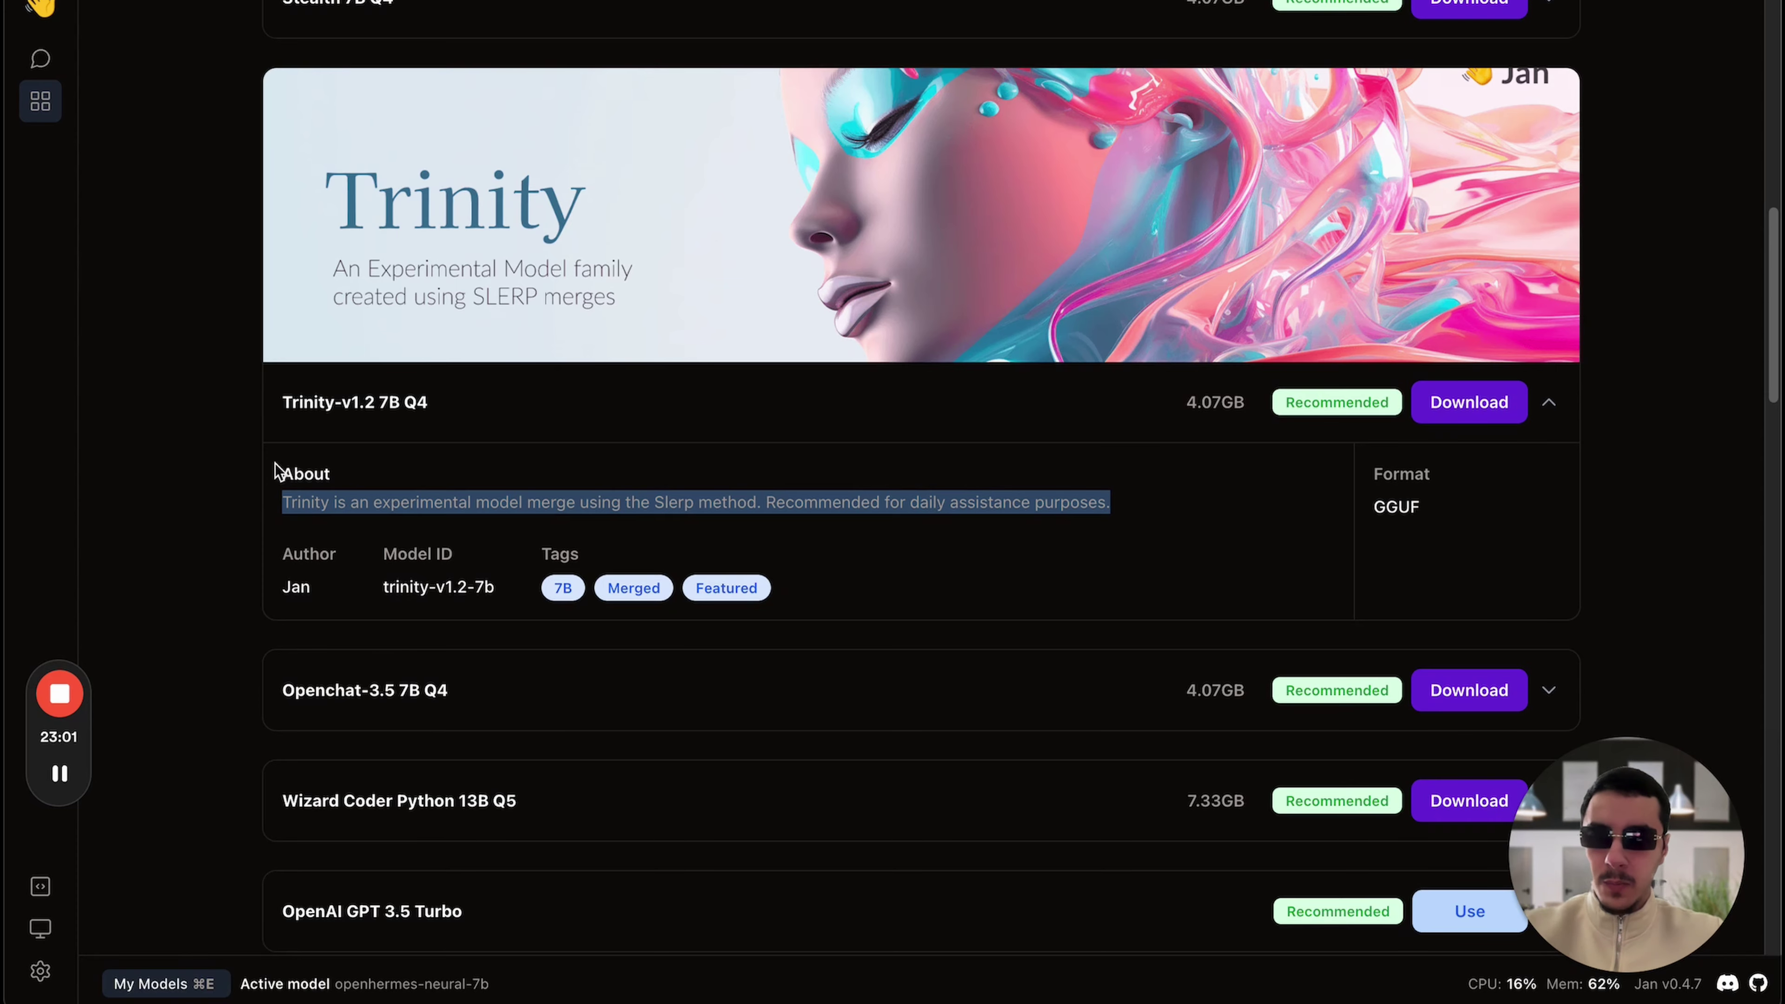
# - Examine the Phi-2 3B Q8 entry's description and model ID, collapse it, and look through the larger models in the Hub
pyautogui.scroll(-20, 276, 471)
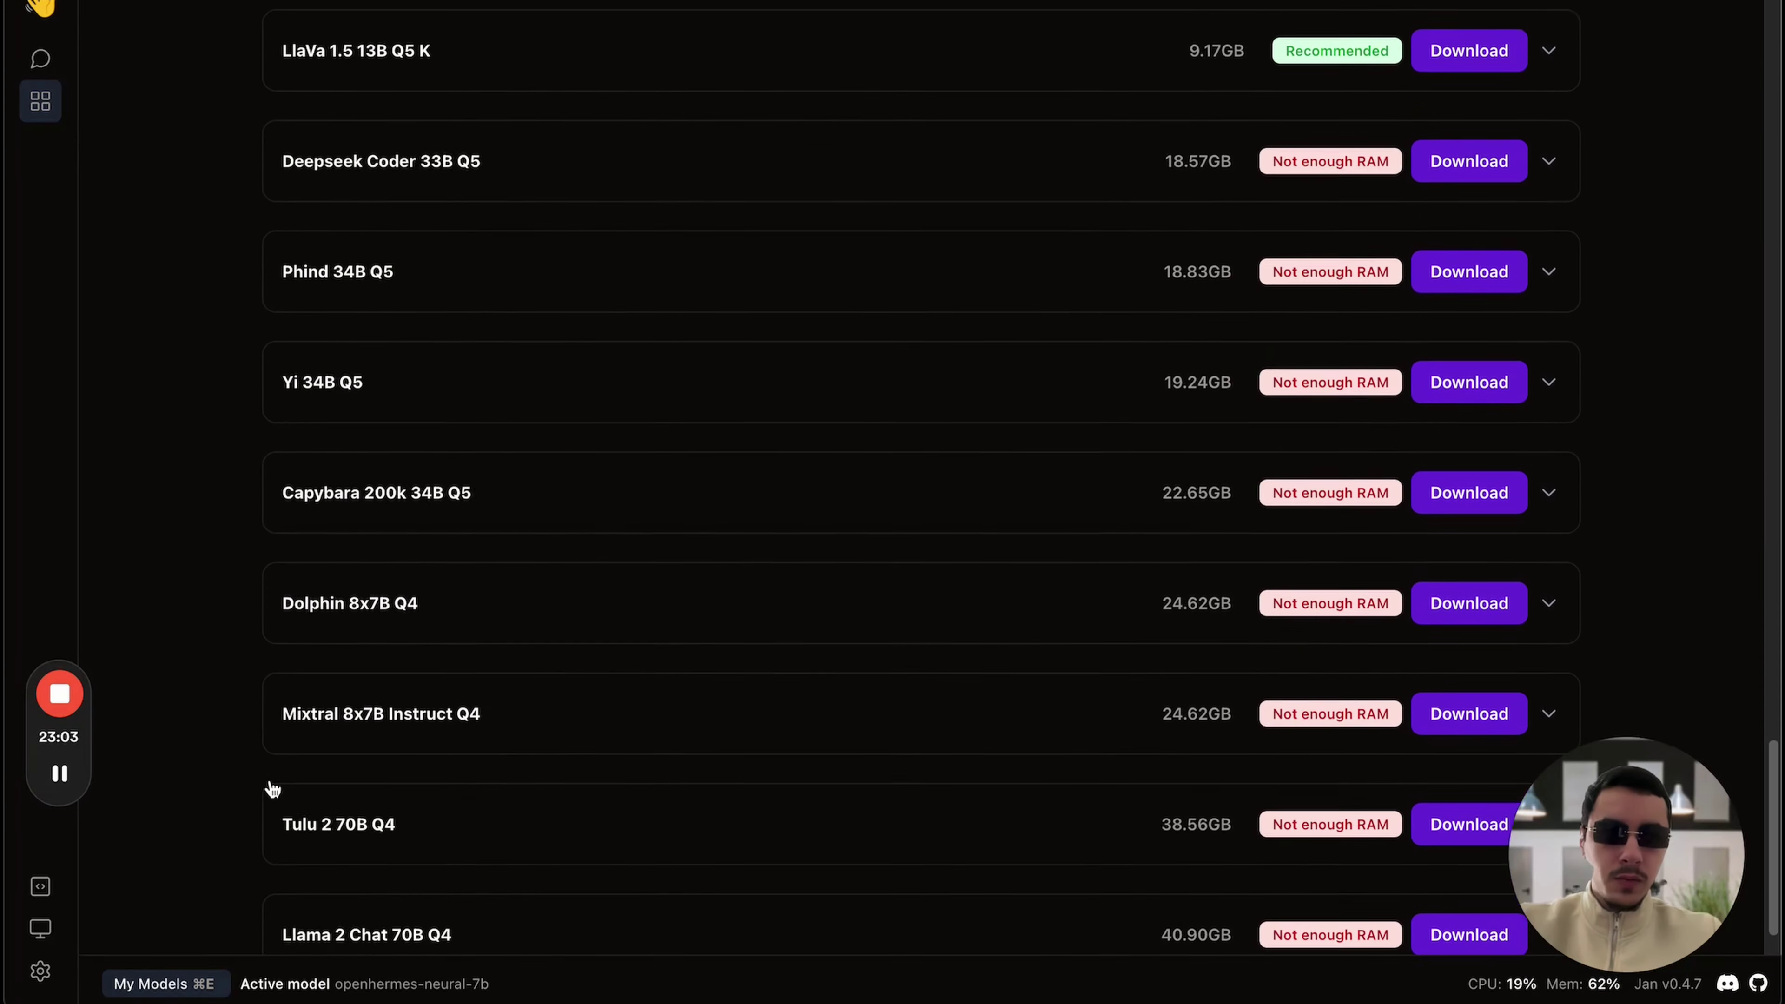
pyautogui.scroll(20, 273, 788)
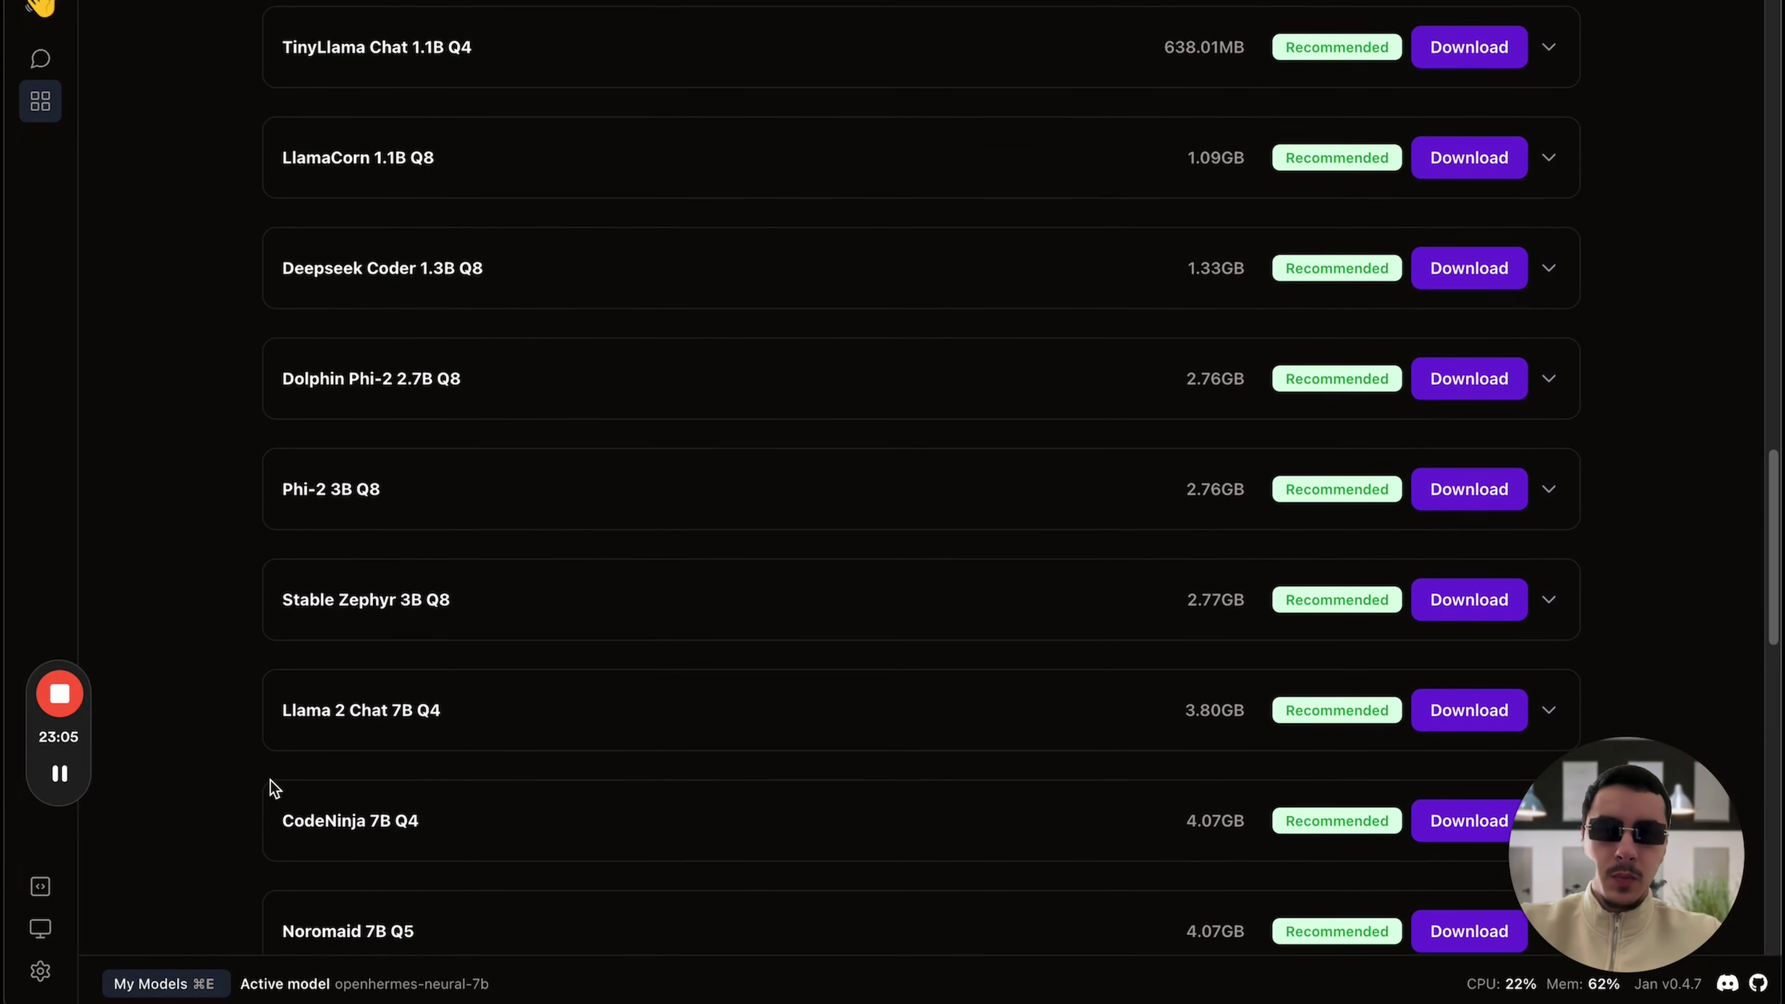
pyautogui.click(321, 491)
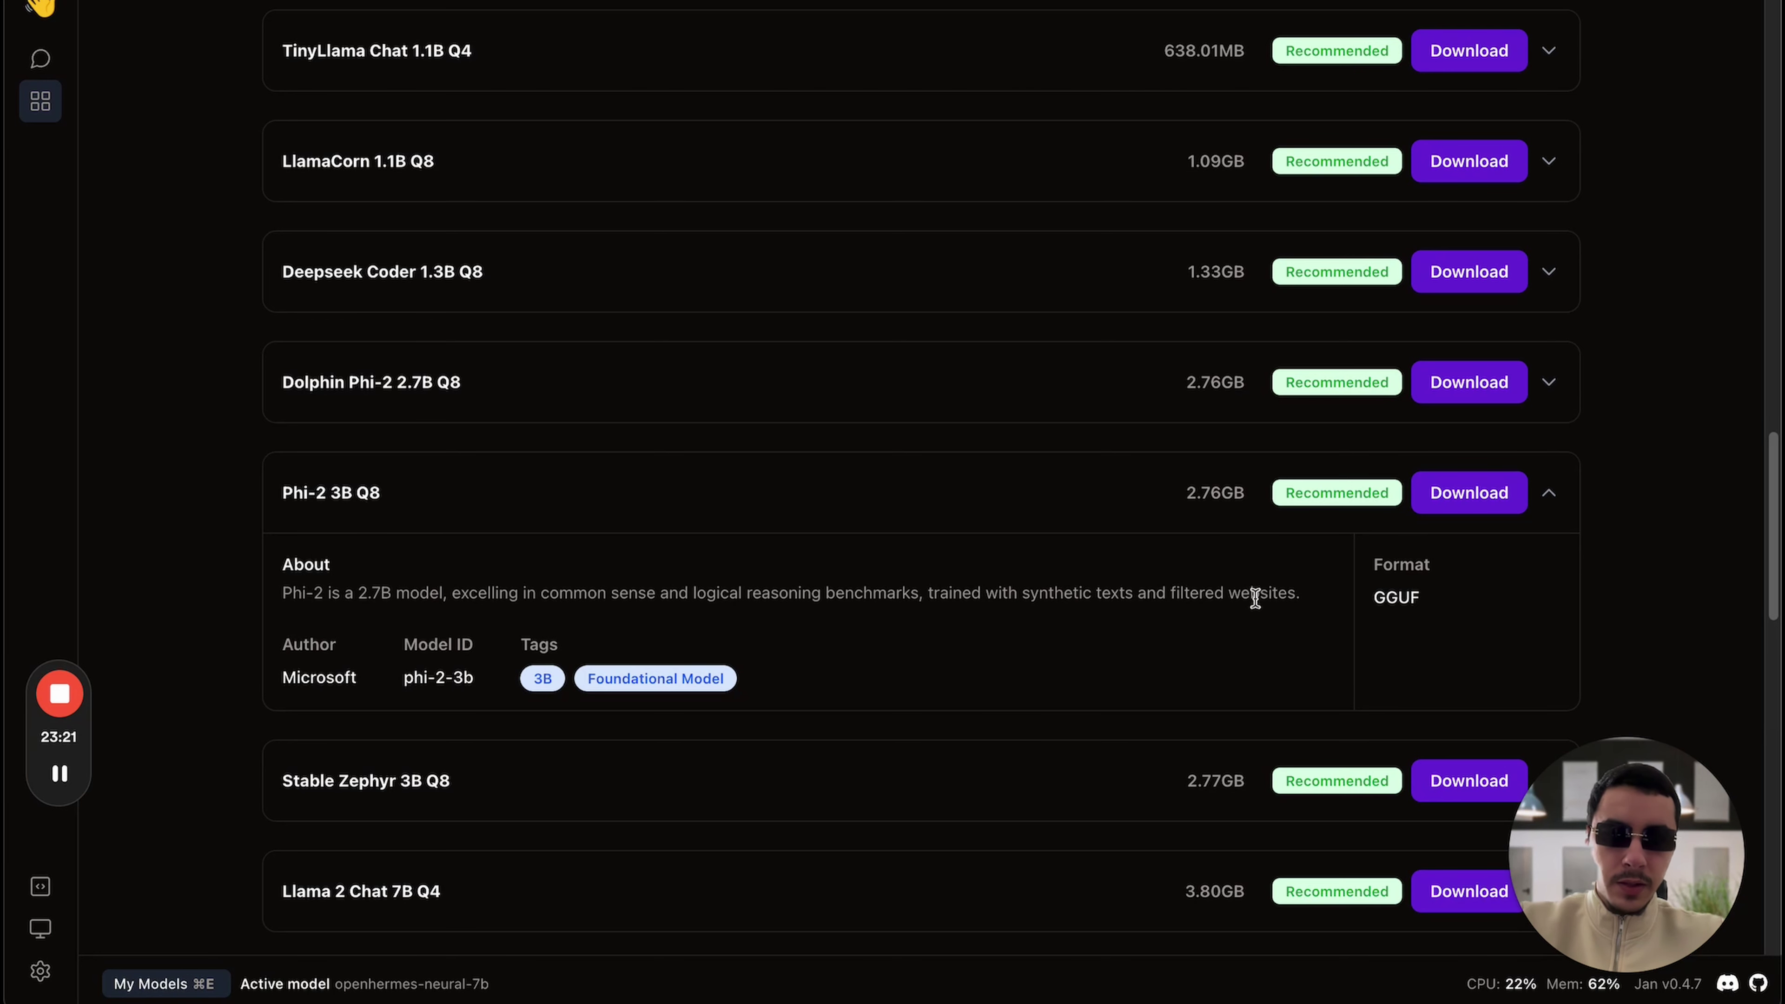
pyautogui.scroll(-5, 1228, 591)
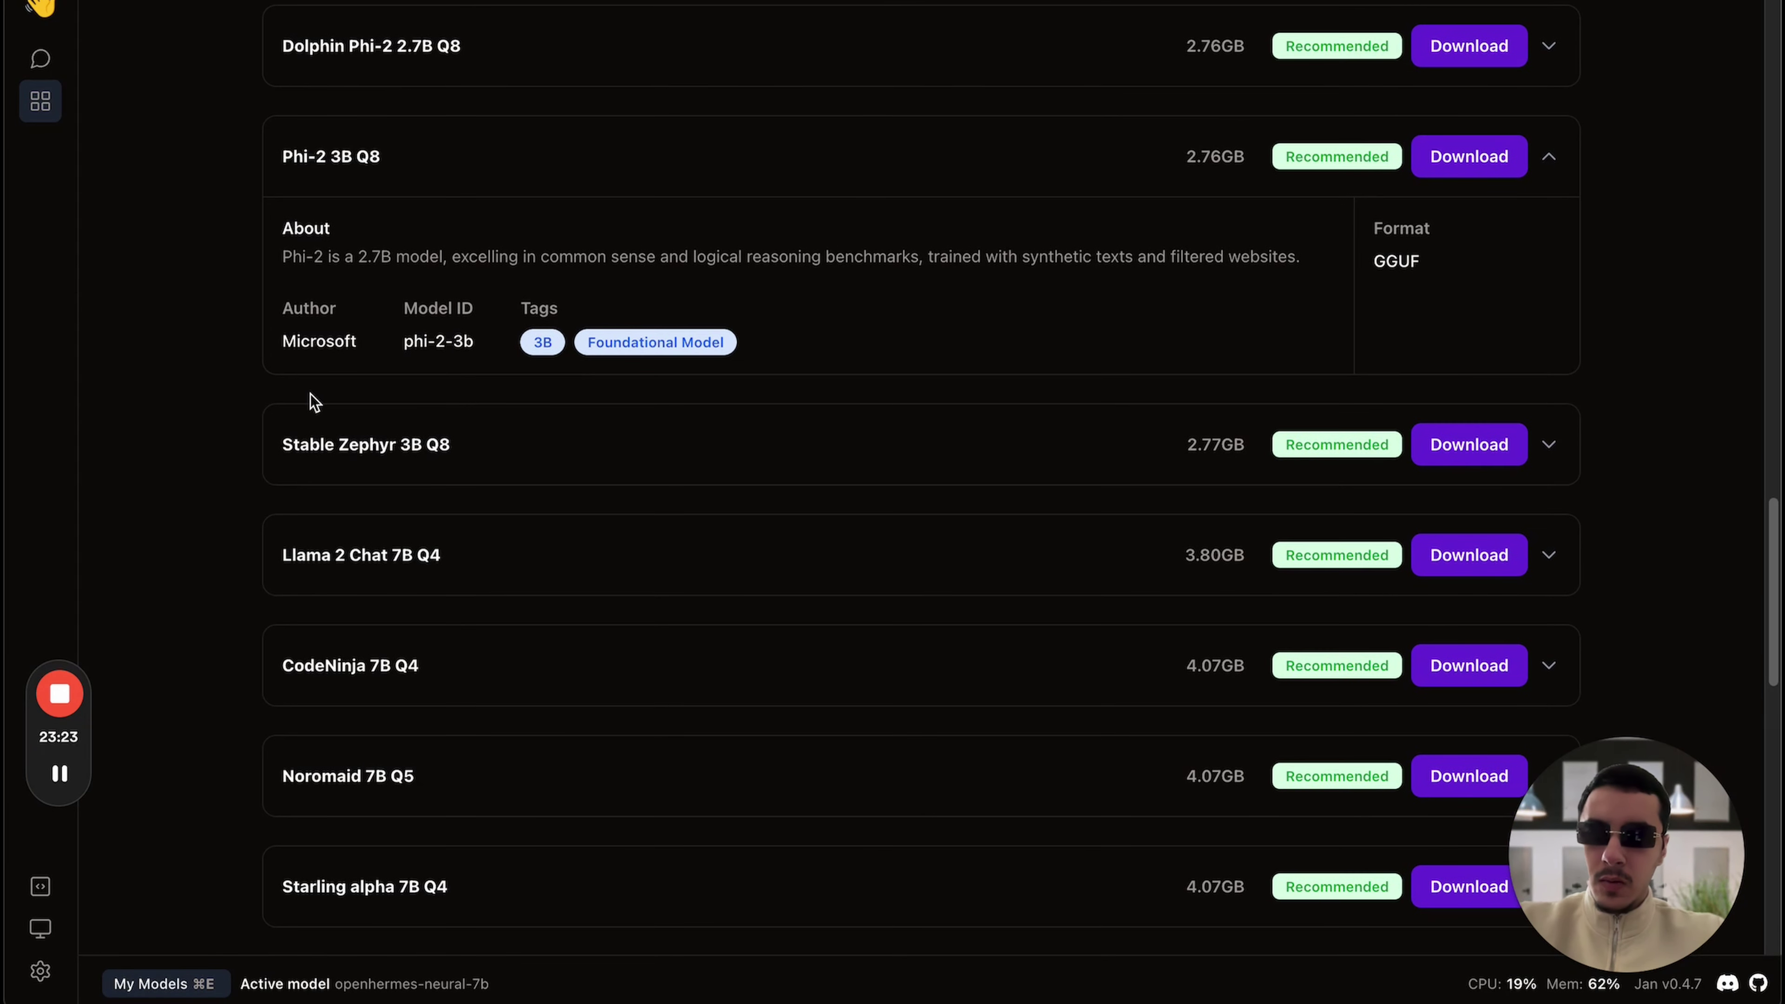
pyautogui.tripleClick(450, 342)
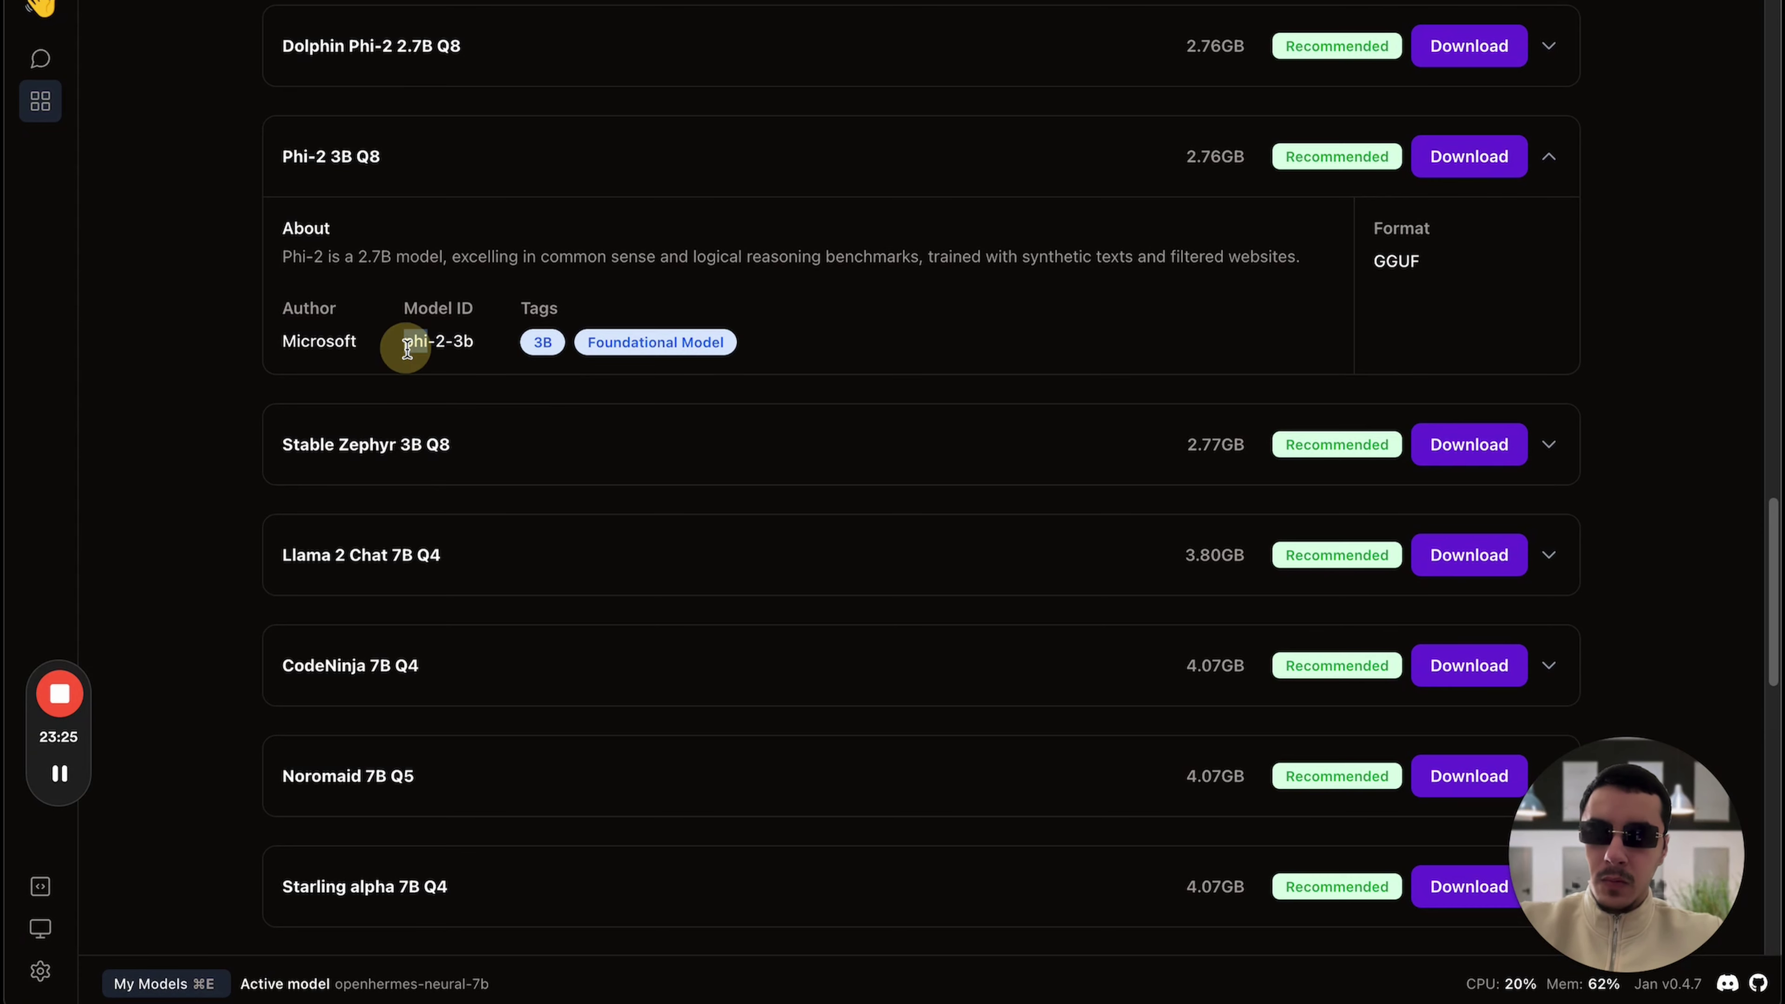
pyautogui.click(446, 167)
pyautogui.scroll(-11, 407, 448)
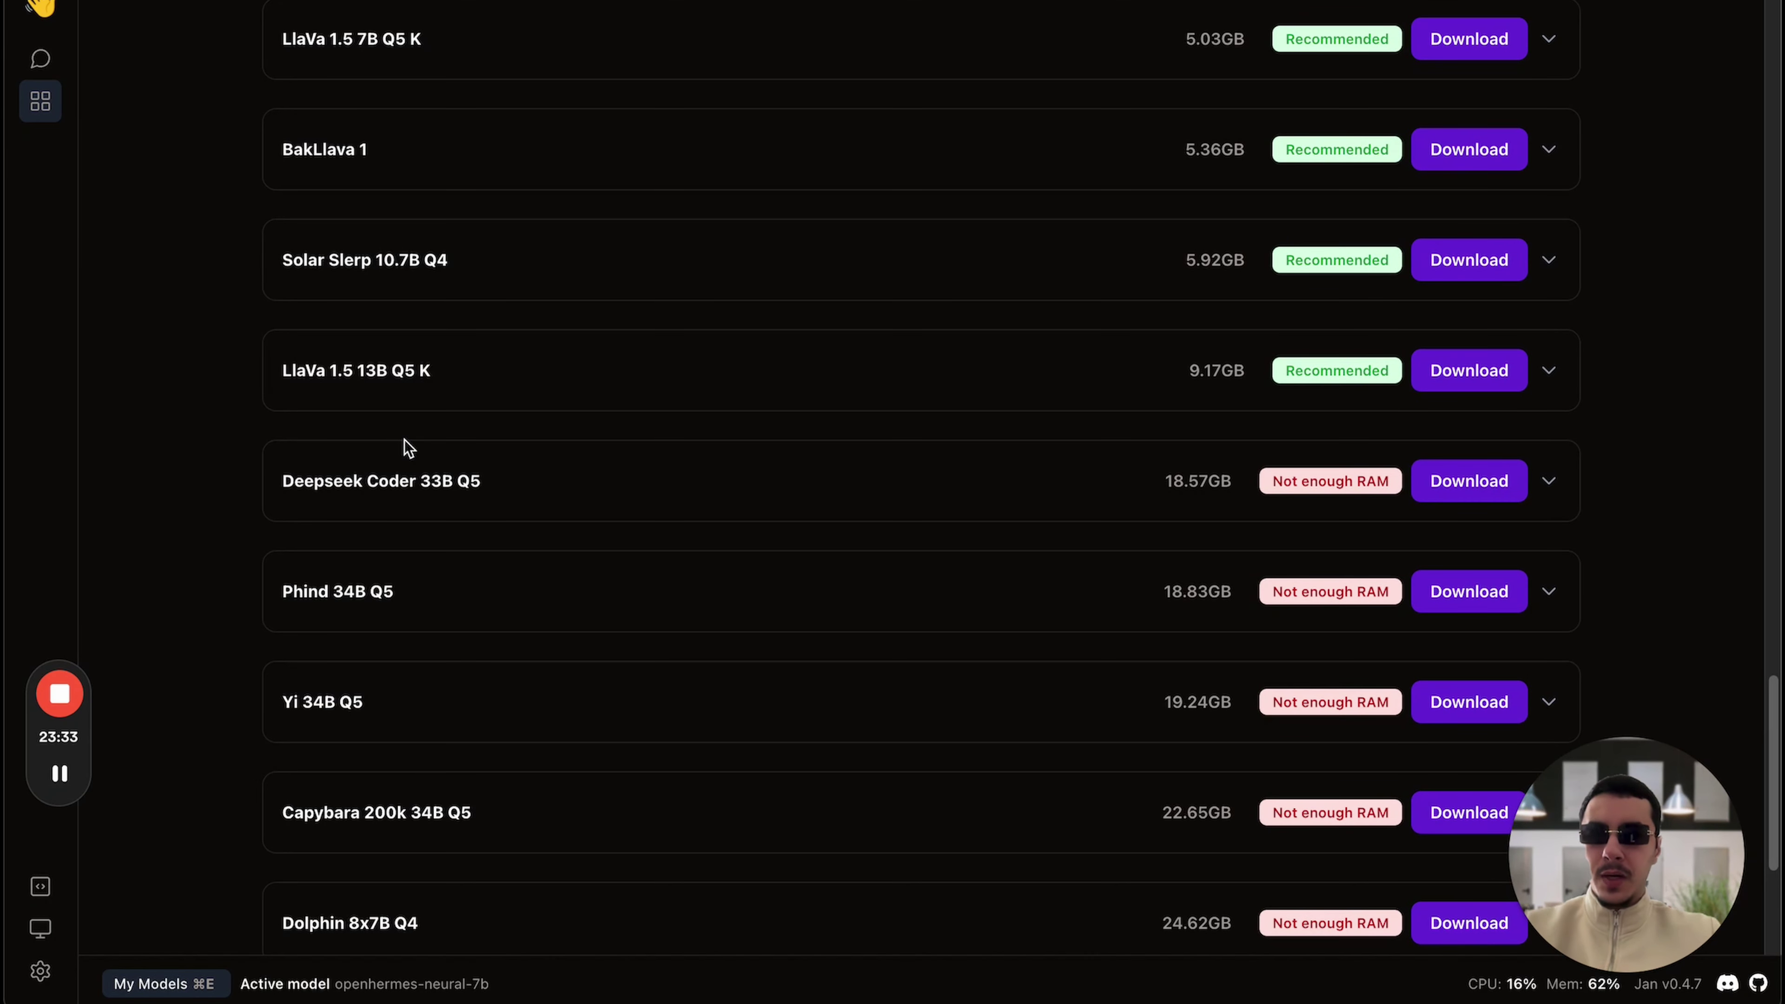
# - Browse the larger Hub models, expand the Capybara 200k 34B Q5 entry and highlight its author
pyautogui.scroll(-6, 405, 441)
pyautogui.scroll(20, 404, 445)
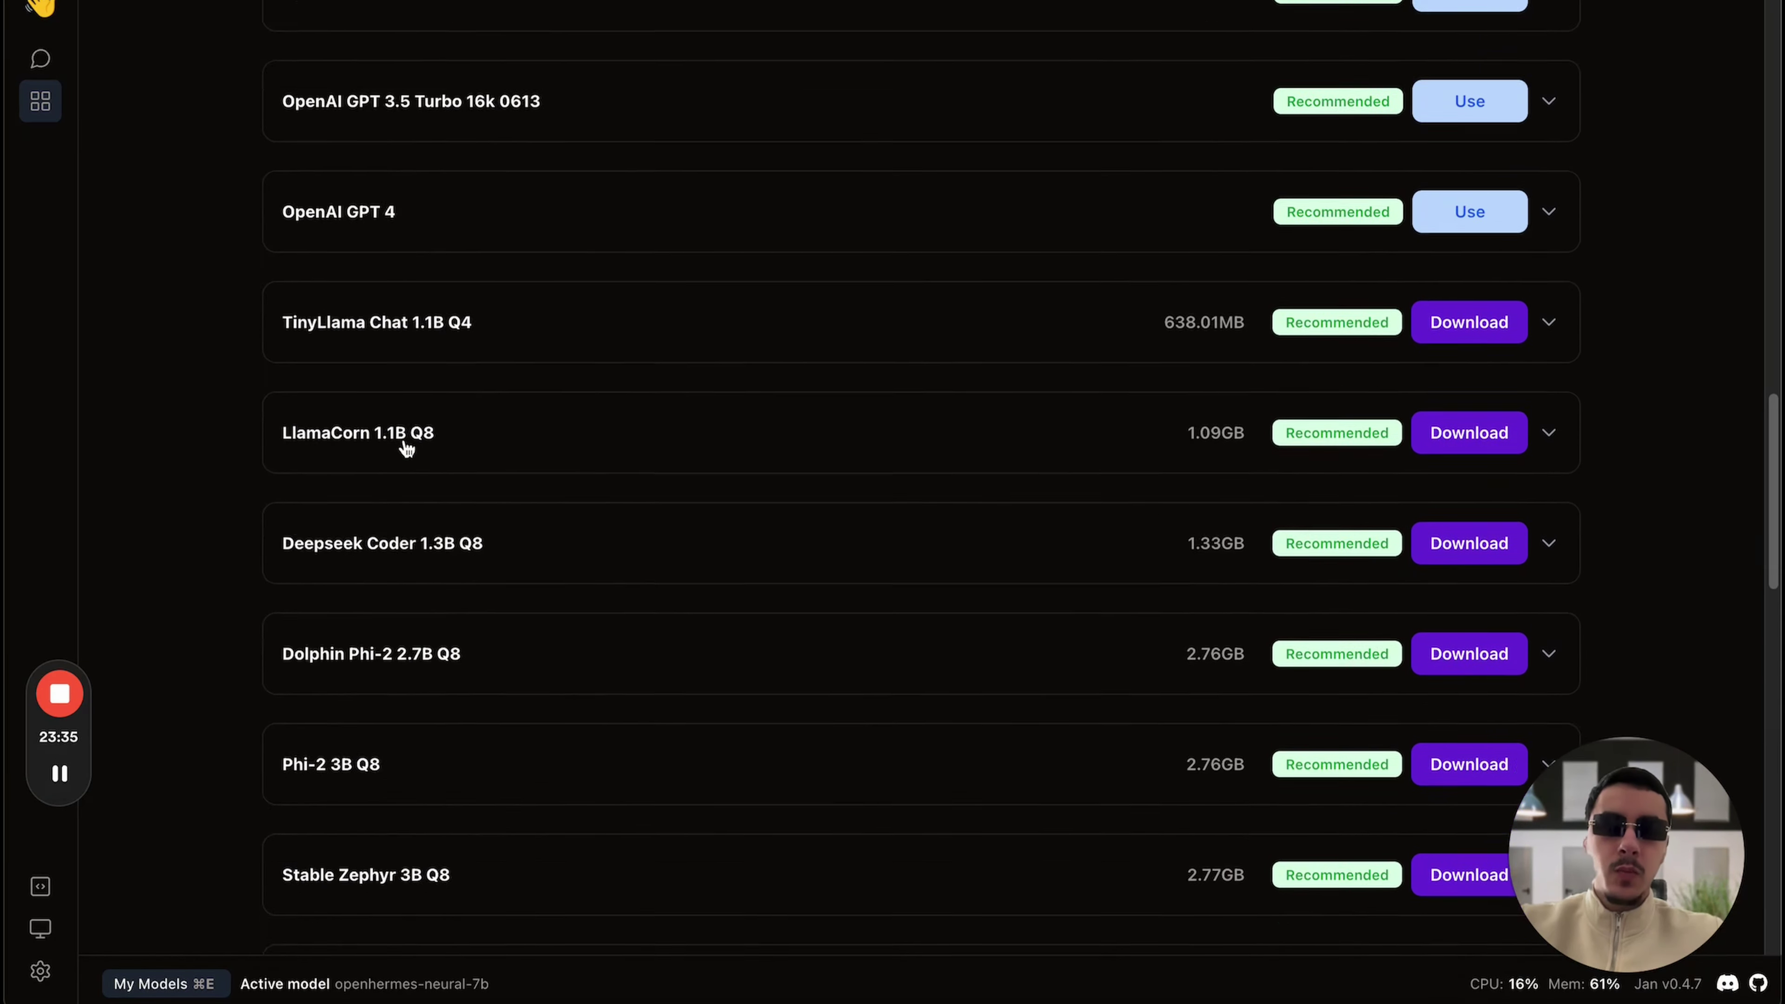
pyautogui.scroll(-20, 405, 447)
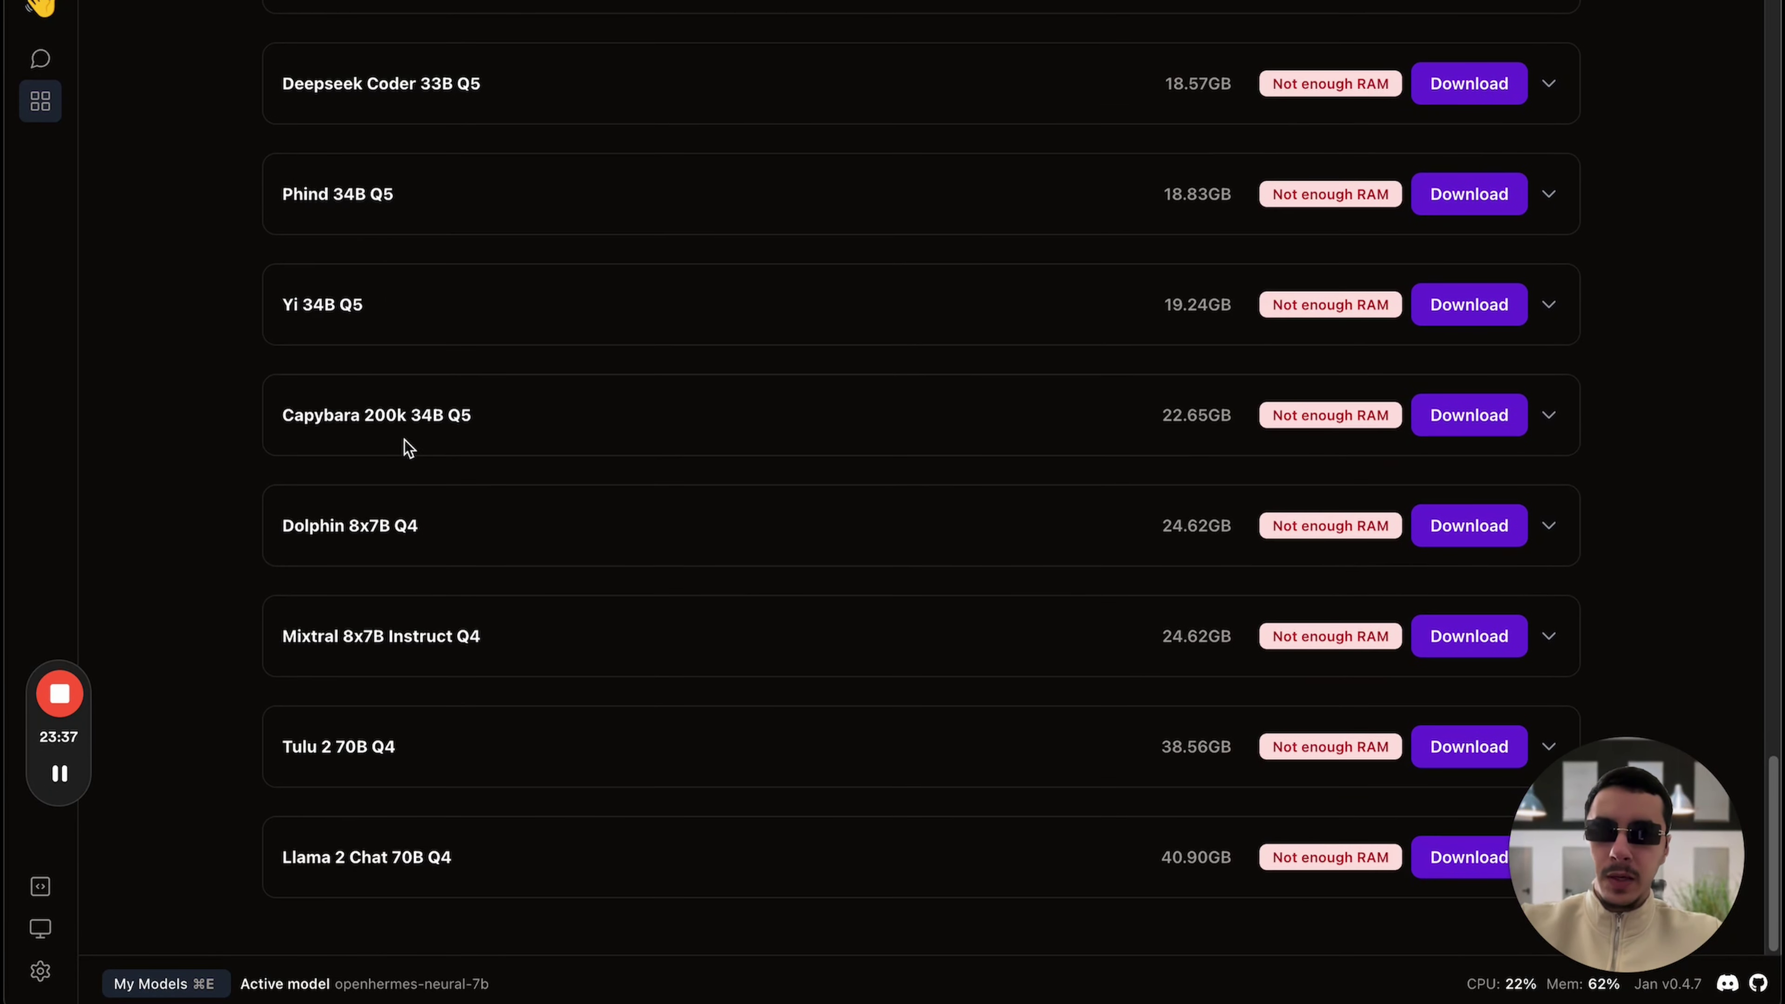
pyautogui.click(335, 419)
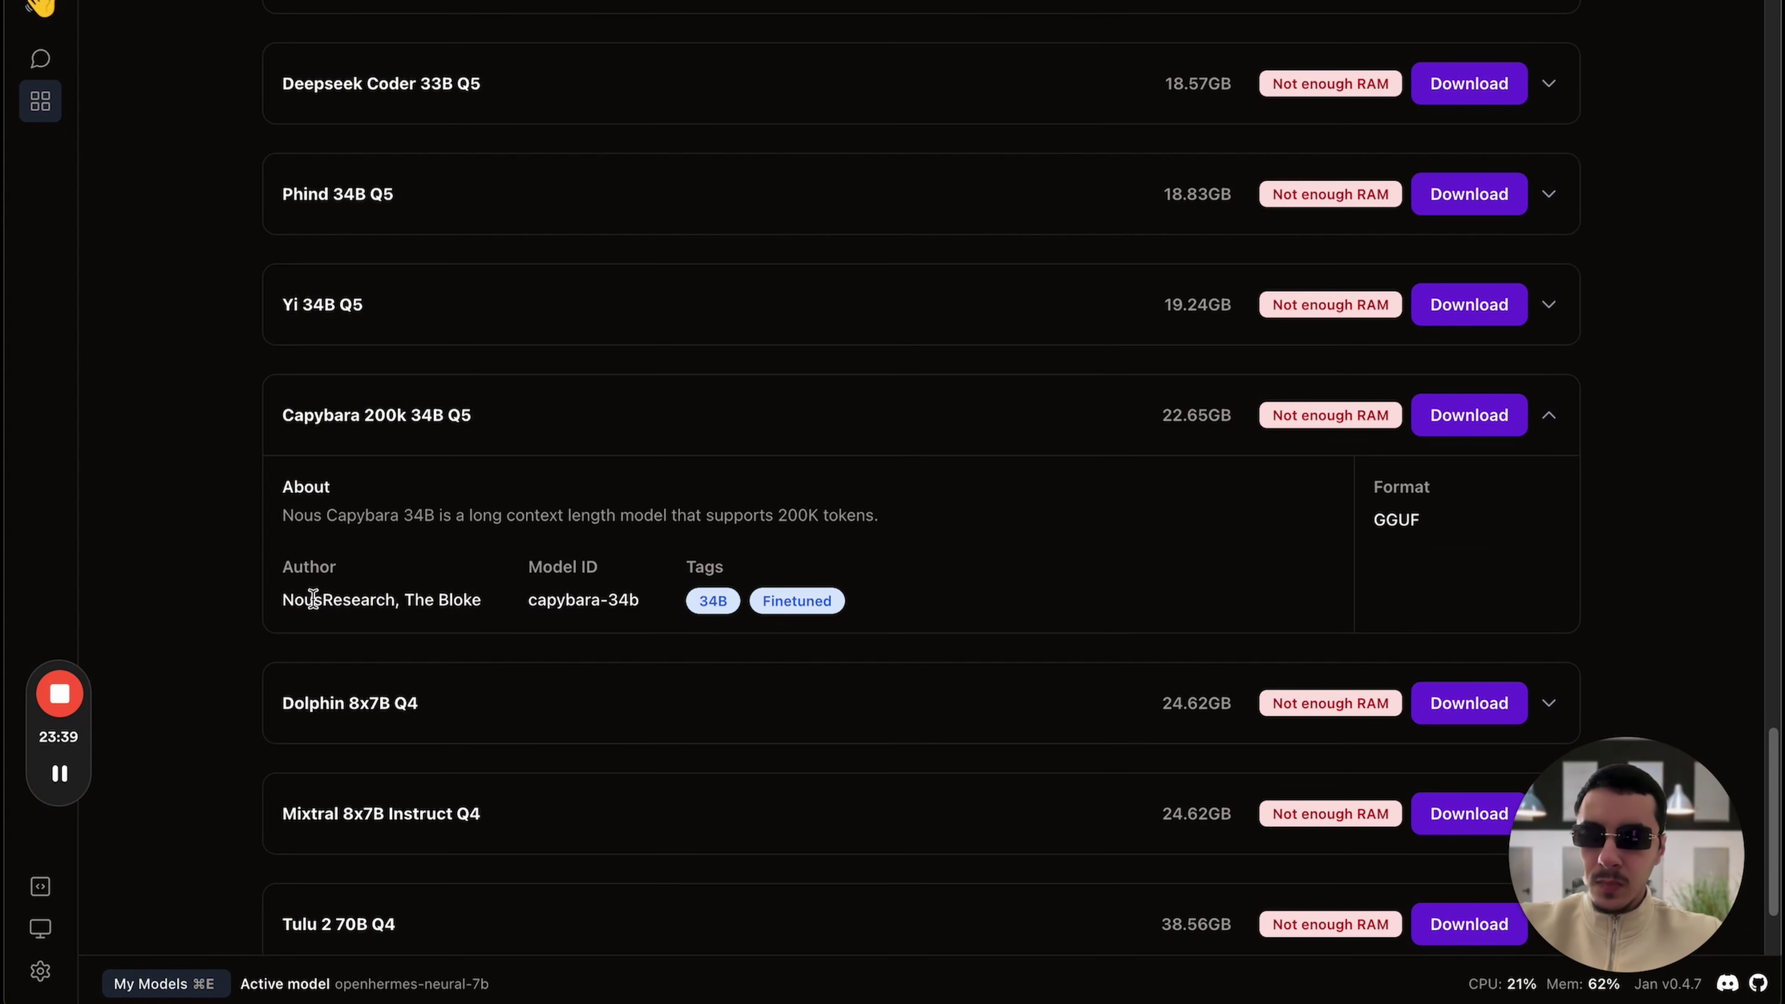
pyautogui.moveTo(288, 599); pyautogui.dragTo(407, 599)
# - Expand the details of Dolphin 8x7B Q4 and the remaining models below it, through Llama 2 Chat 70B Q4
pyautogui.click(367, 700)
pyautogui.scroll(-5, 370, 691)
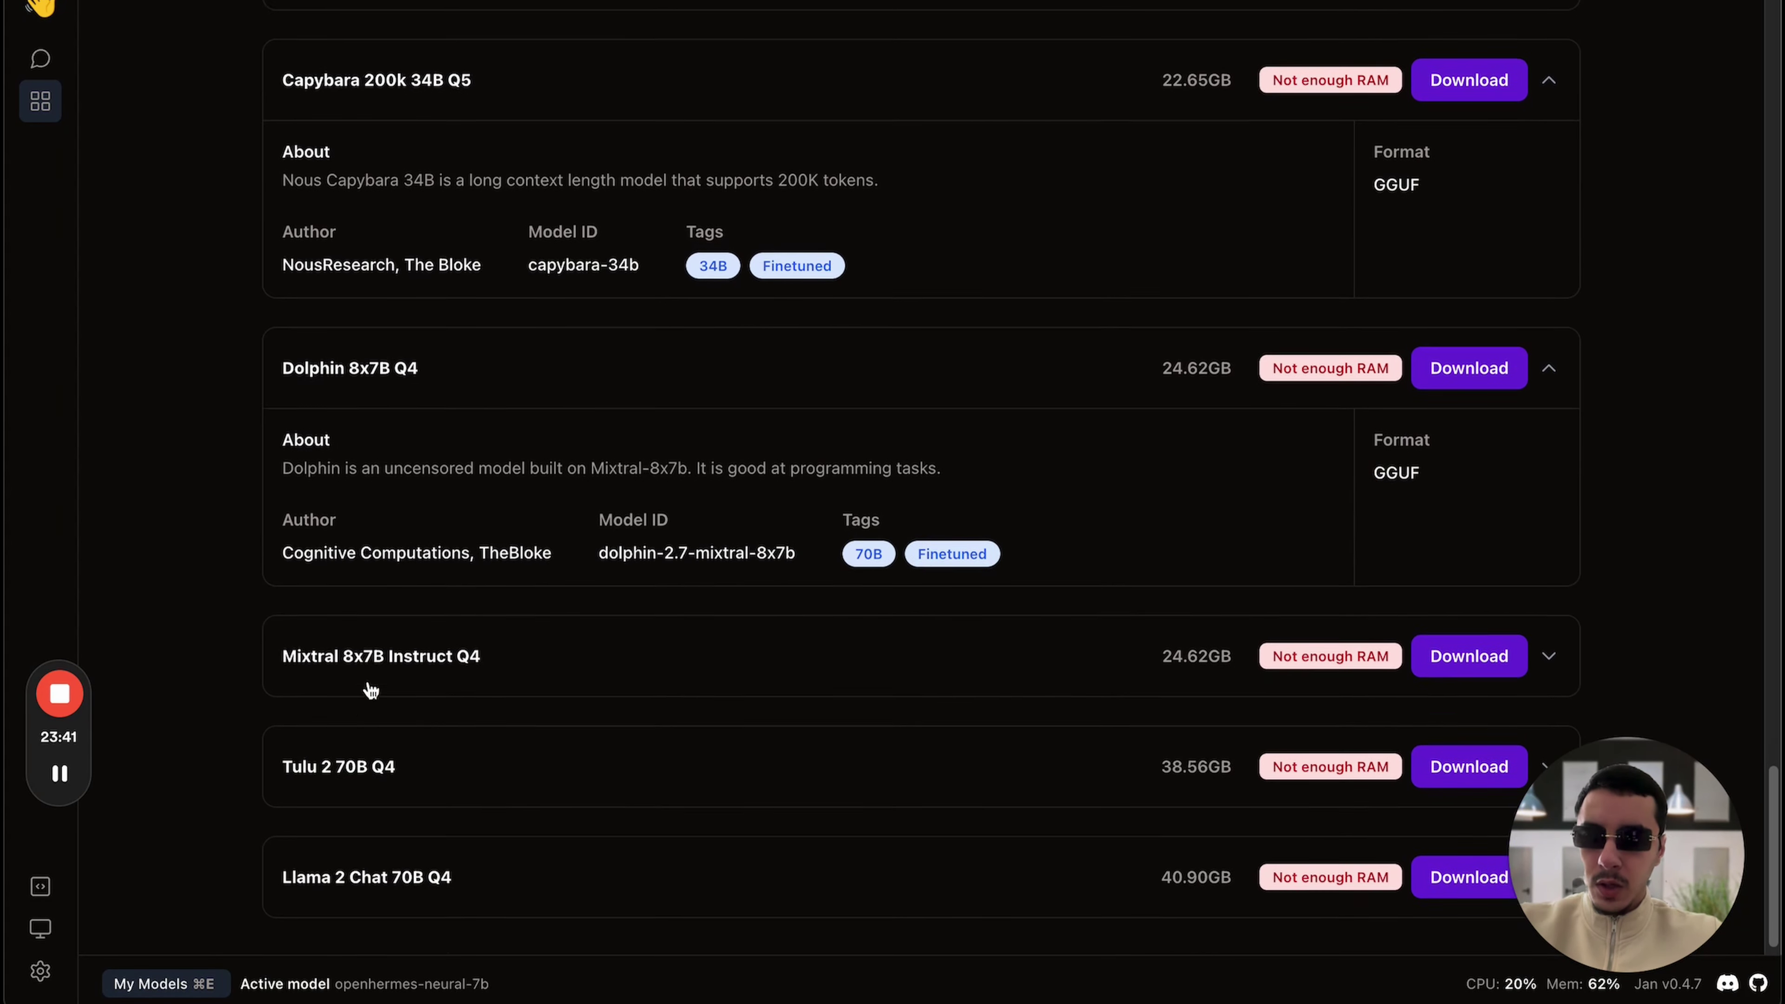
pyautogui.click(361, 888)
pyautogui.click(397, 727)
pyautogui.scroll(8, 411, 643)
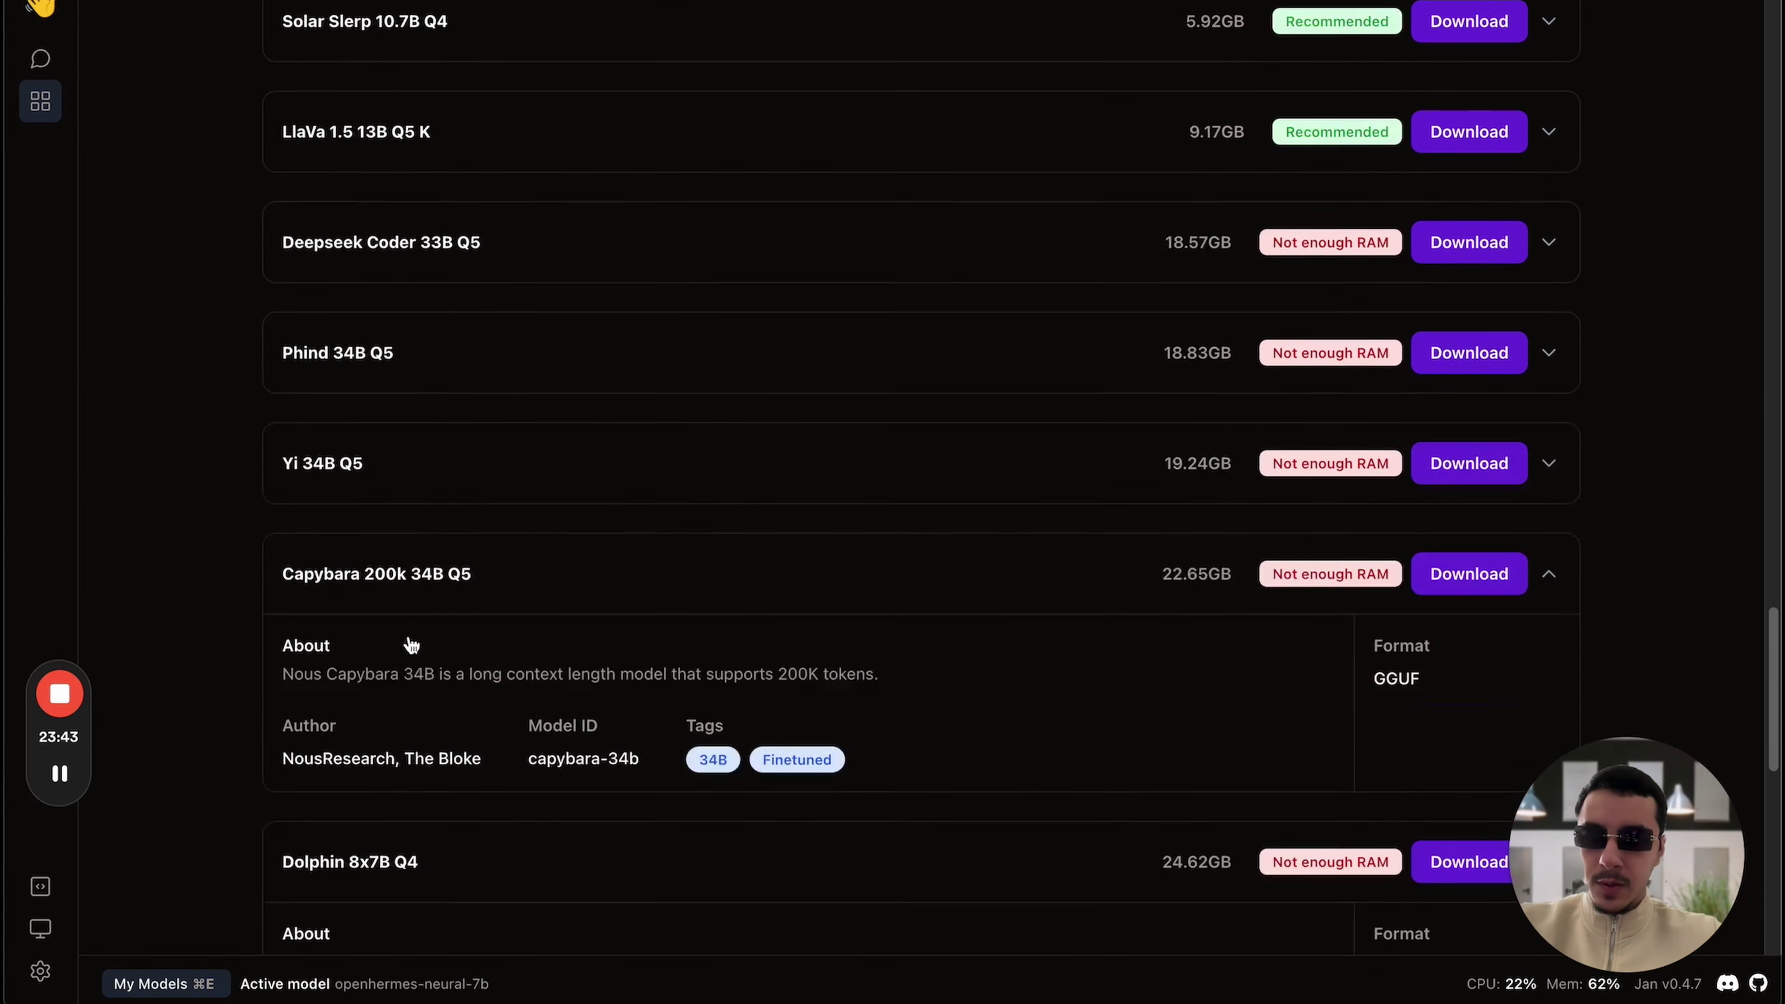
# - Expand the details of the Yi 34B Q5, Phind 34B Q5 and Deepseek Coder 33B Q5 models
pyautogui.scroll(4, 379, 682)
pyautogui.click(350, 720)
pyautogui.click(350, 632)
pyautogui.click(402, 488)
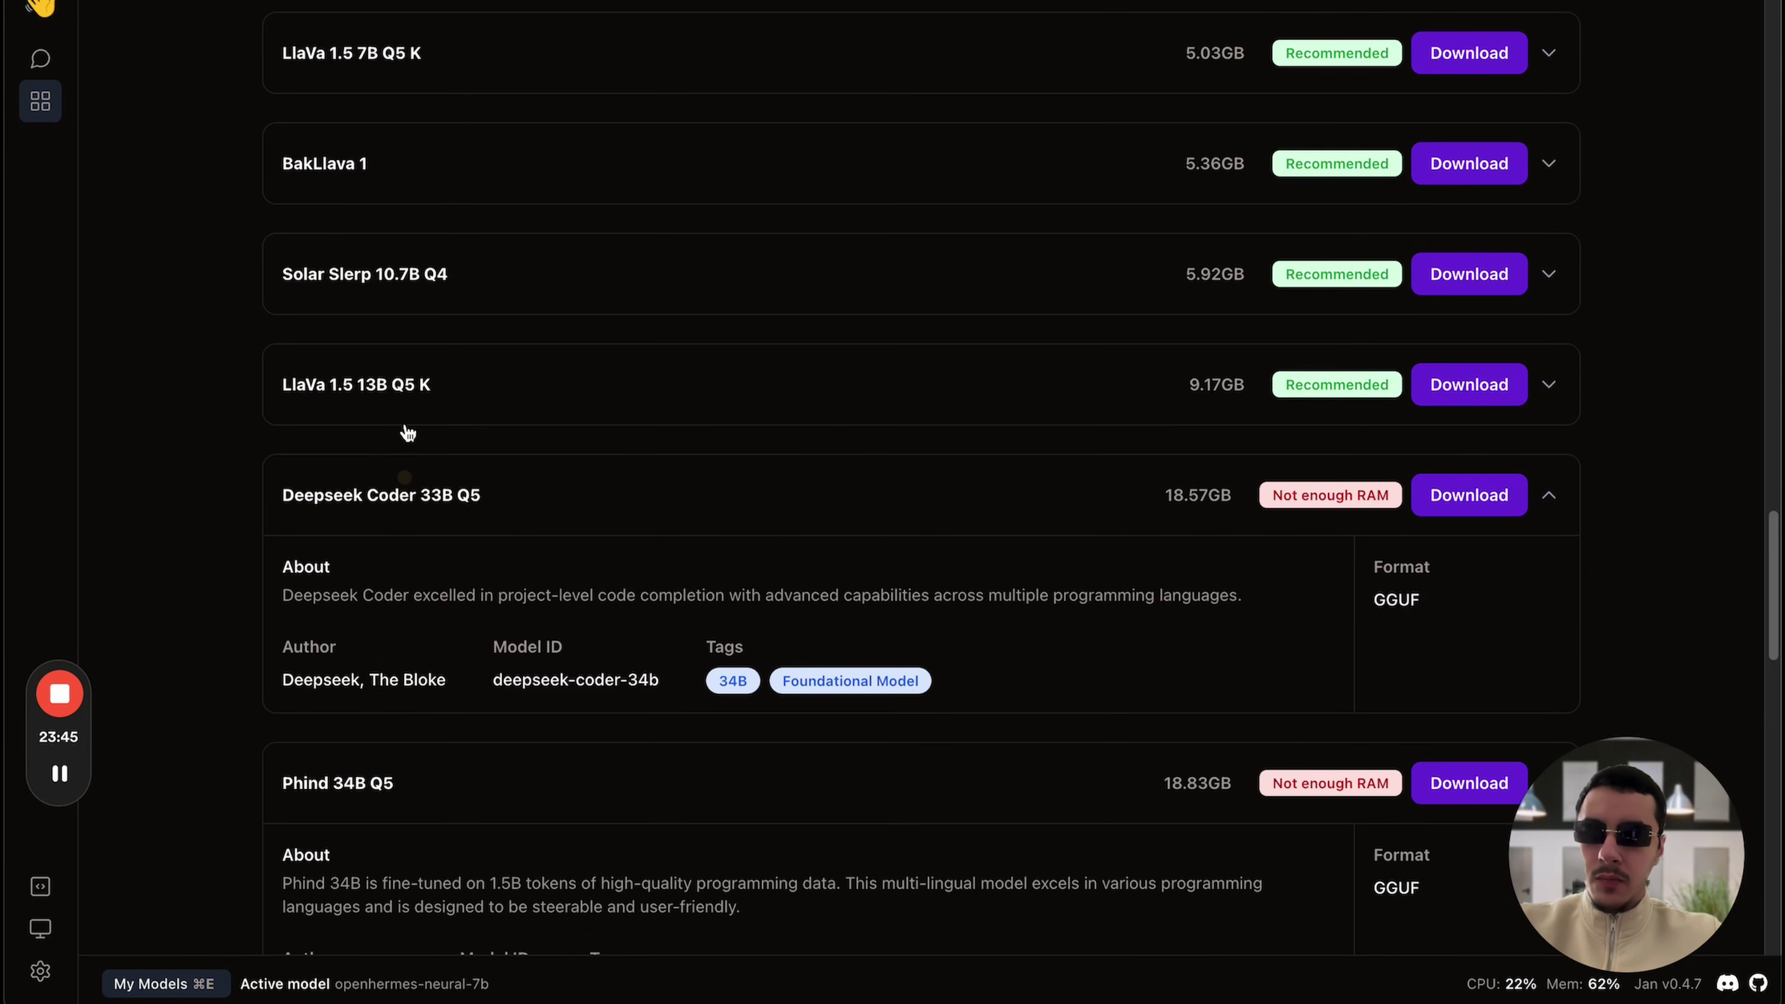
# - Expand the details of the LlaVa 1.5 13B Q5 K, Solar Slerp 10.7B Q4 and BakLlava 1 models
pyautogui.scroll(1, 404, 422)
pyautogui.click(398, 403)
pyautogui.scroll(2, 398, 407)
pyautogui.click(399, 415)
pyautogui.click(399, 290)
# - Expand the details of LlaVa 1.5 7B Q5 K, Starling alpha, Noromaid, CodeNinja and Llama 2 Chat 7B Q4
pyautogui.scroll(3, 401, 295)
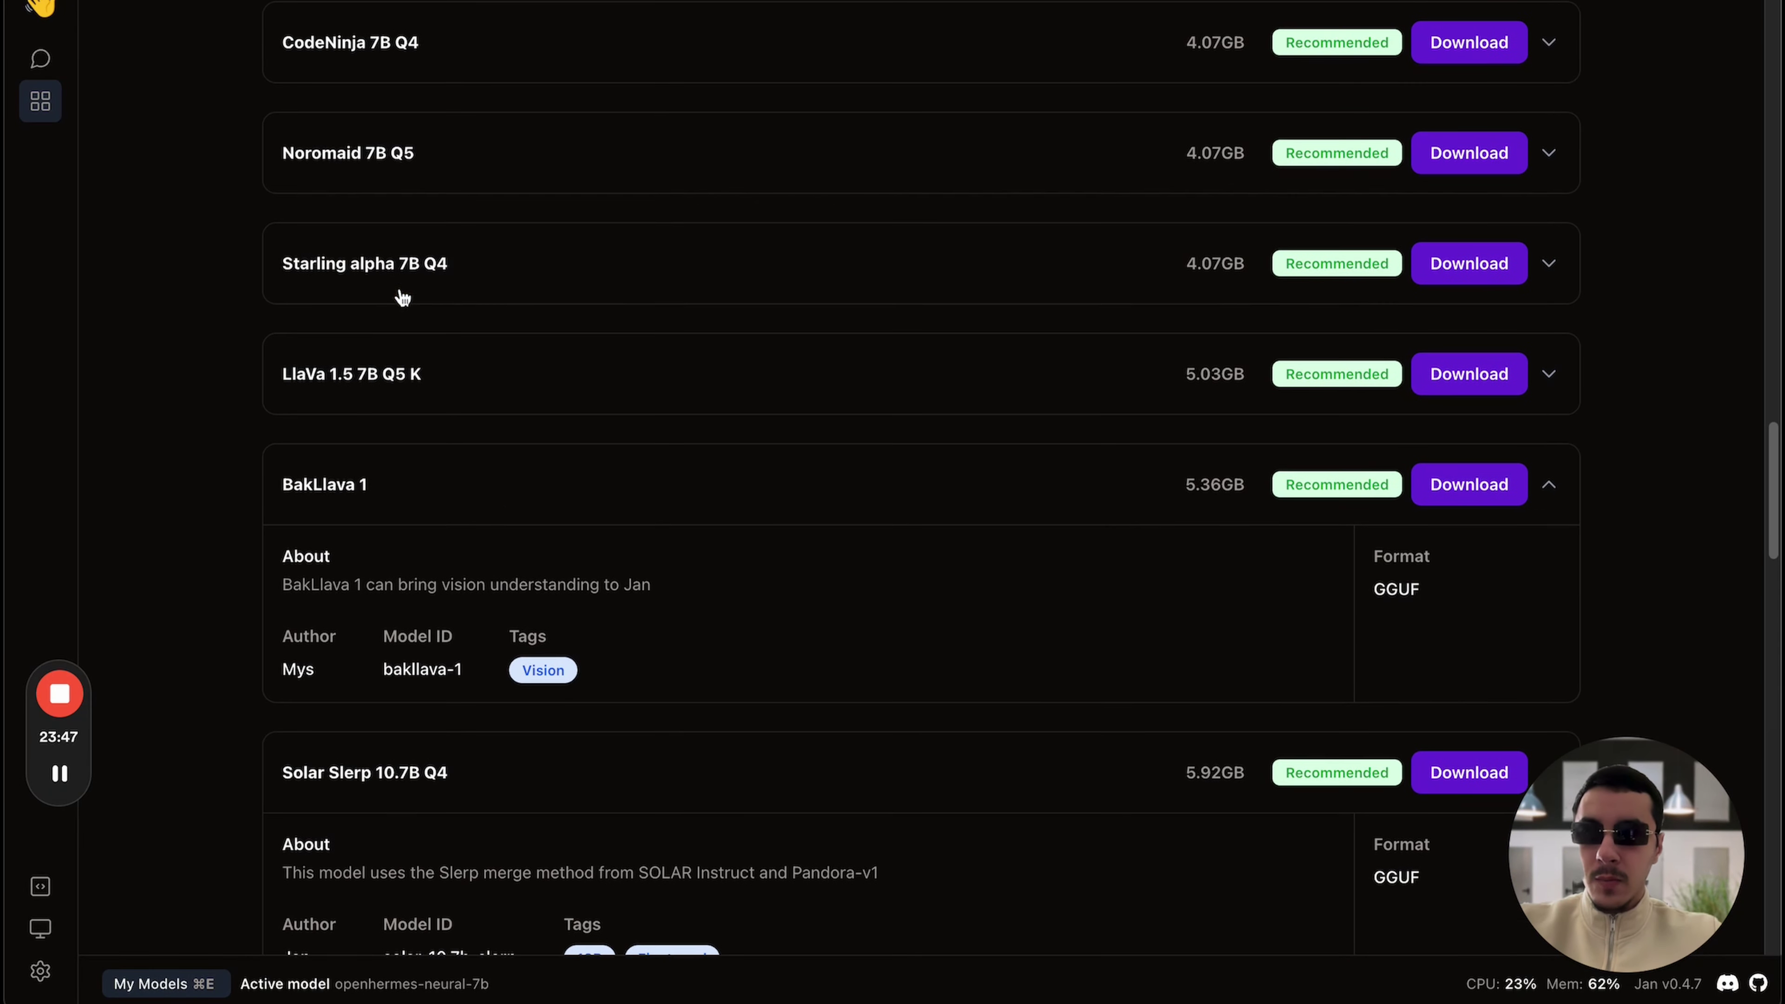
pyautogui.click(372, 376)
pyautogui.click(376, 267)
pyautogui.scroll(4, 379, 231)
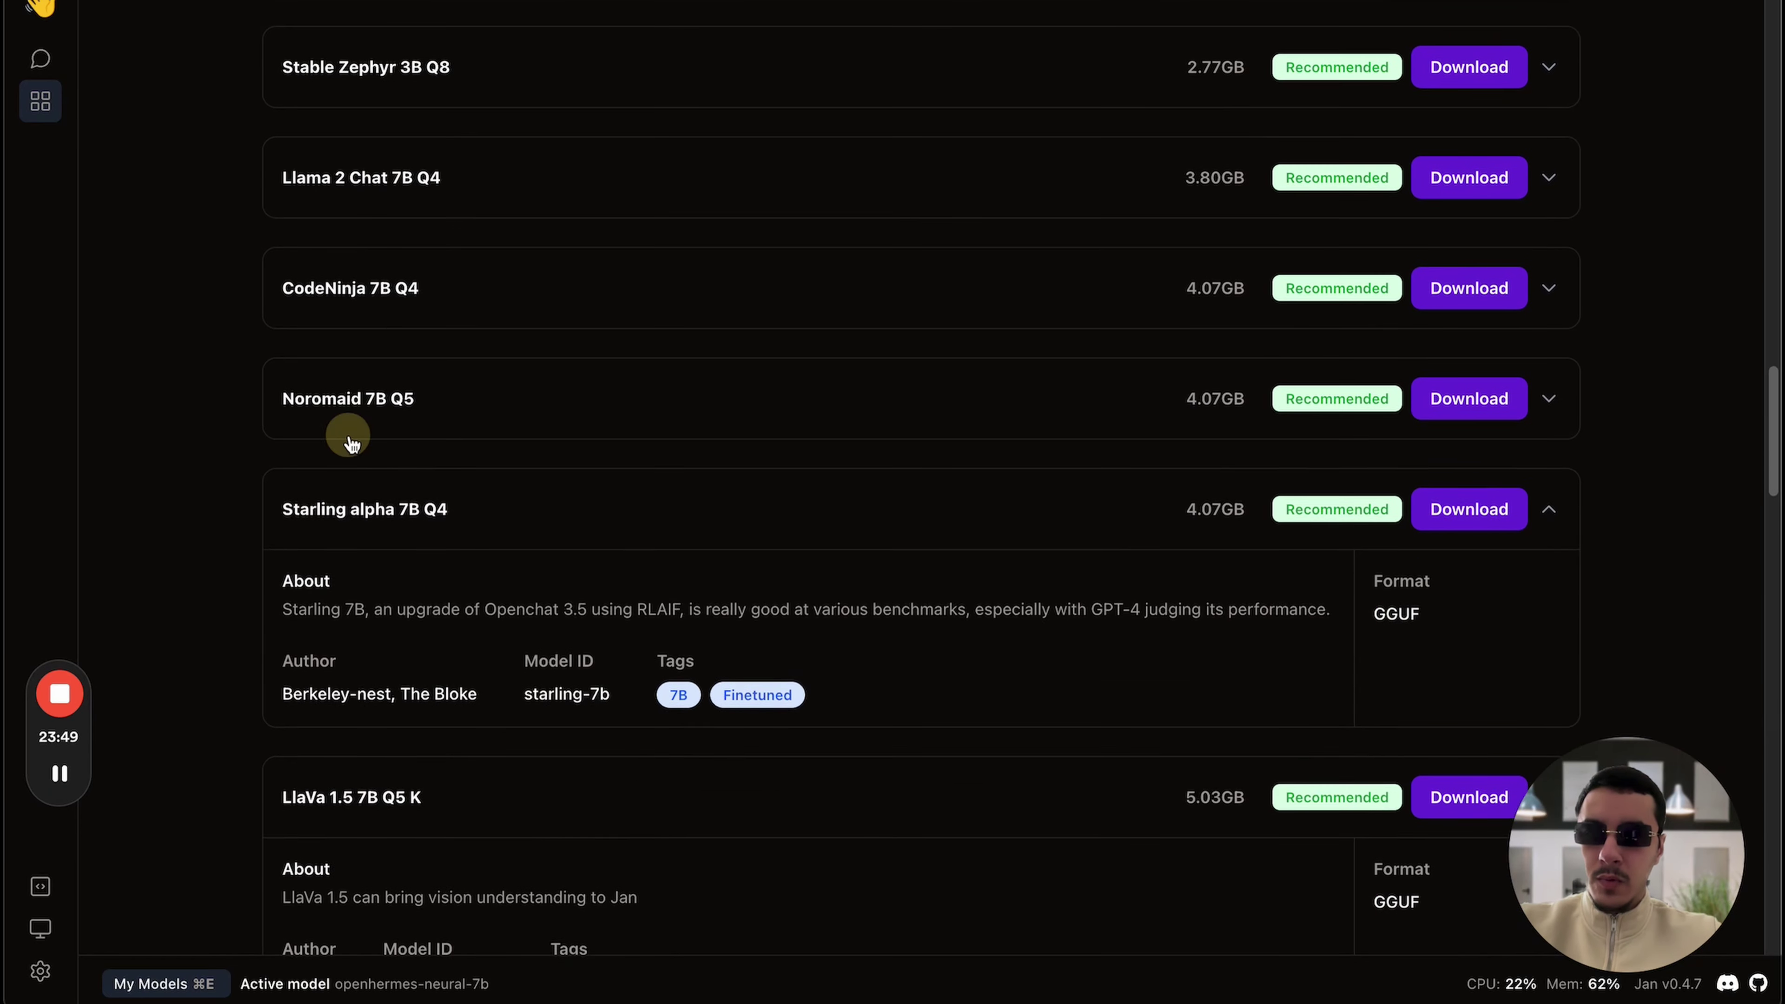
pyautogui.click(350, 426)
pyautogui.click(410, 309)
pyautogui.scroll(2, 411, 330)
pyautogui.click(411, 310)
# - Expand the details of Stable Zephyr 3B Q8, Phi-2 3B Q8, Dolphin Phi-2 2.7B Q8 and Deepseek Coder 1.3B Q8
pyautogui.scroll(5, 383, 394)
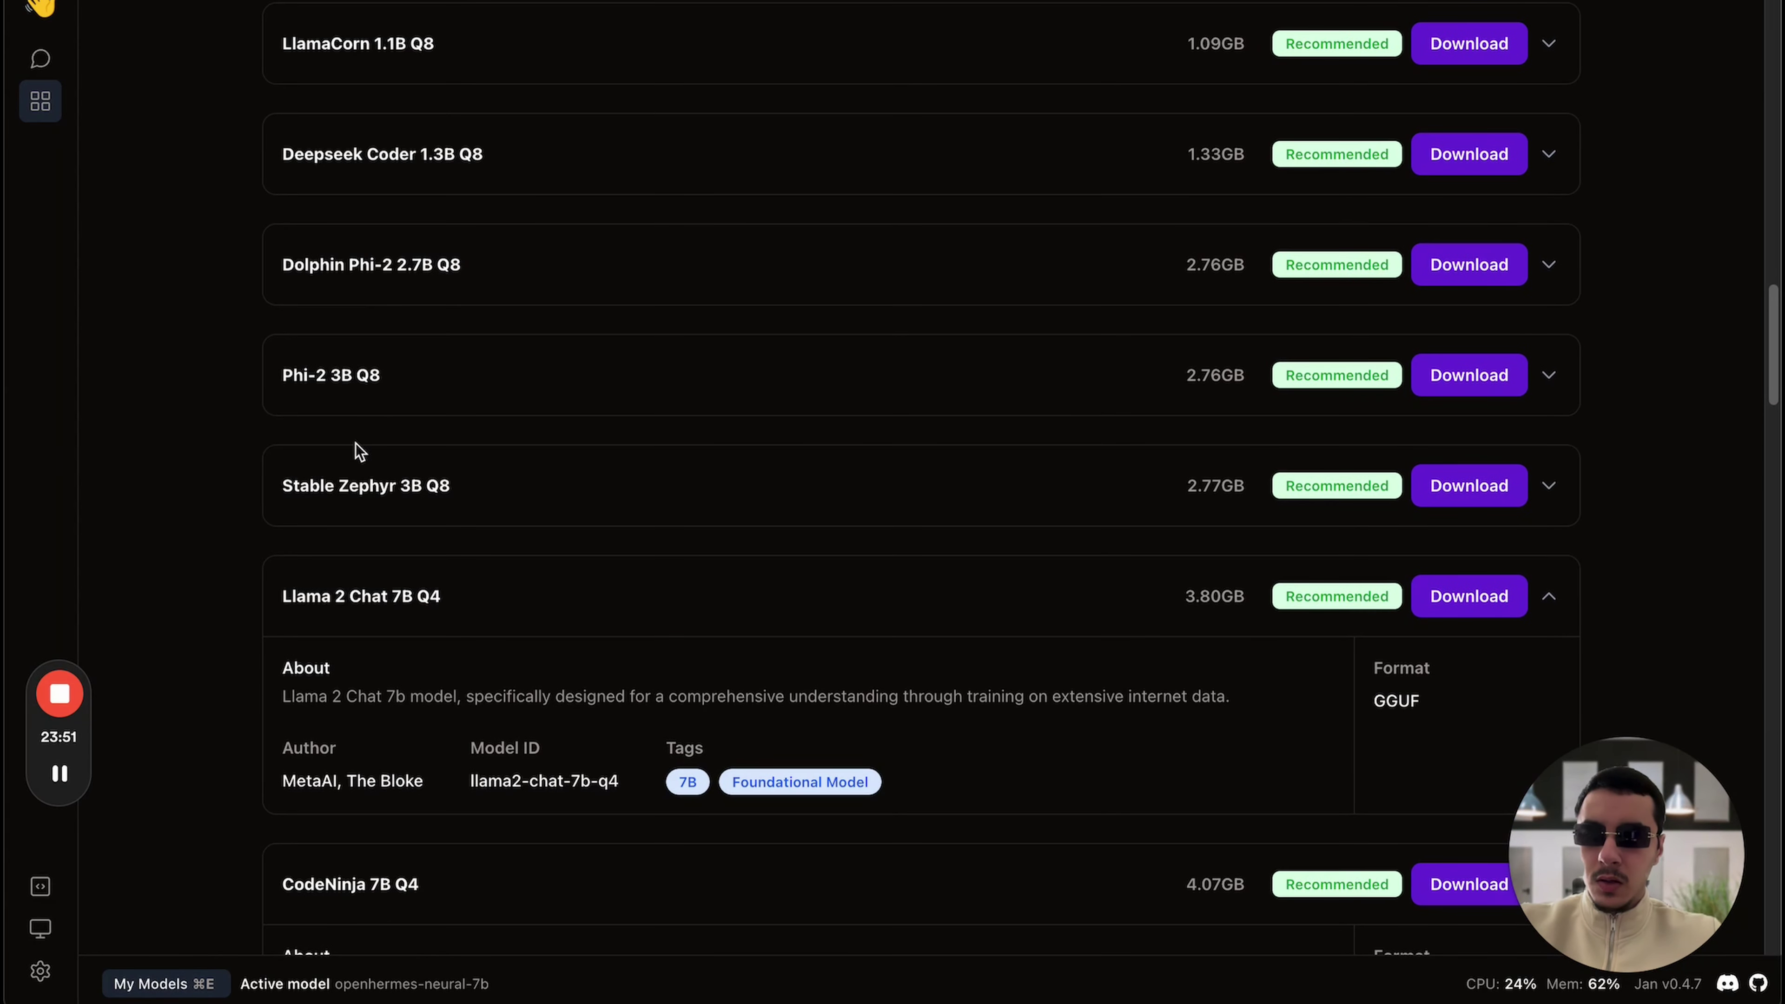
pyautogui.click(353, 493)
pyautogui.click(450, 362)
pyautogui.click(450, 265)
pyautogui.click(452, 158)
# - Expand the details of the LlamaCorn 1.1B Q8, TinyLlama Chat 1.1B Q4 and OpenAI GPT 4 models
pyautogui.scroll(4, 450, 189)
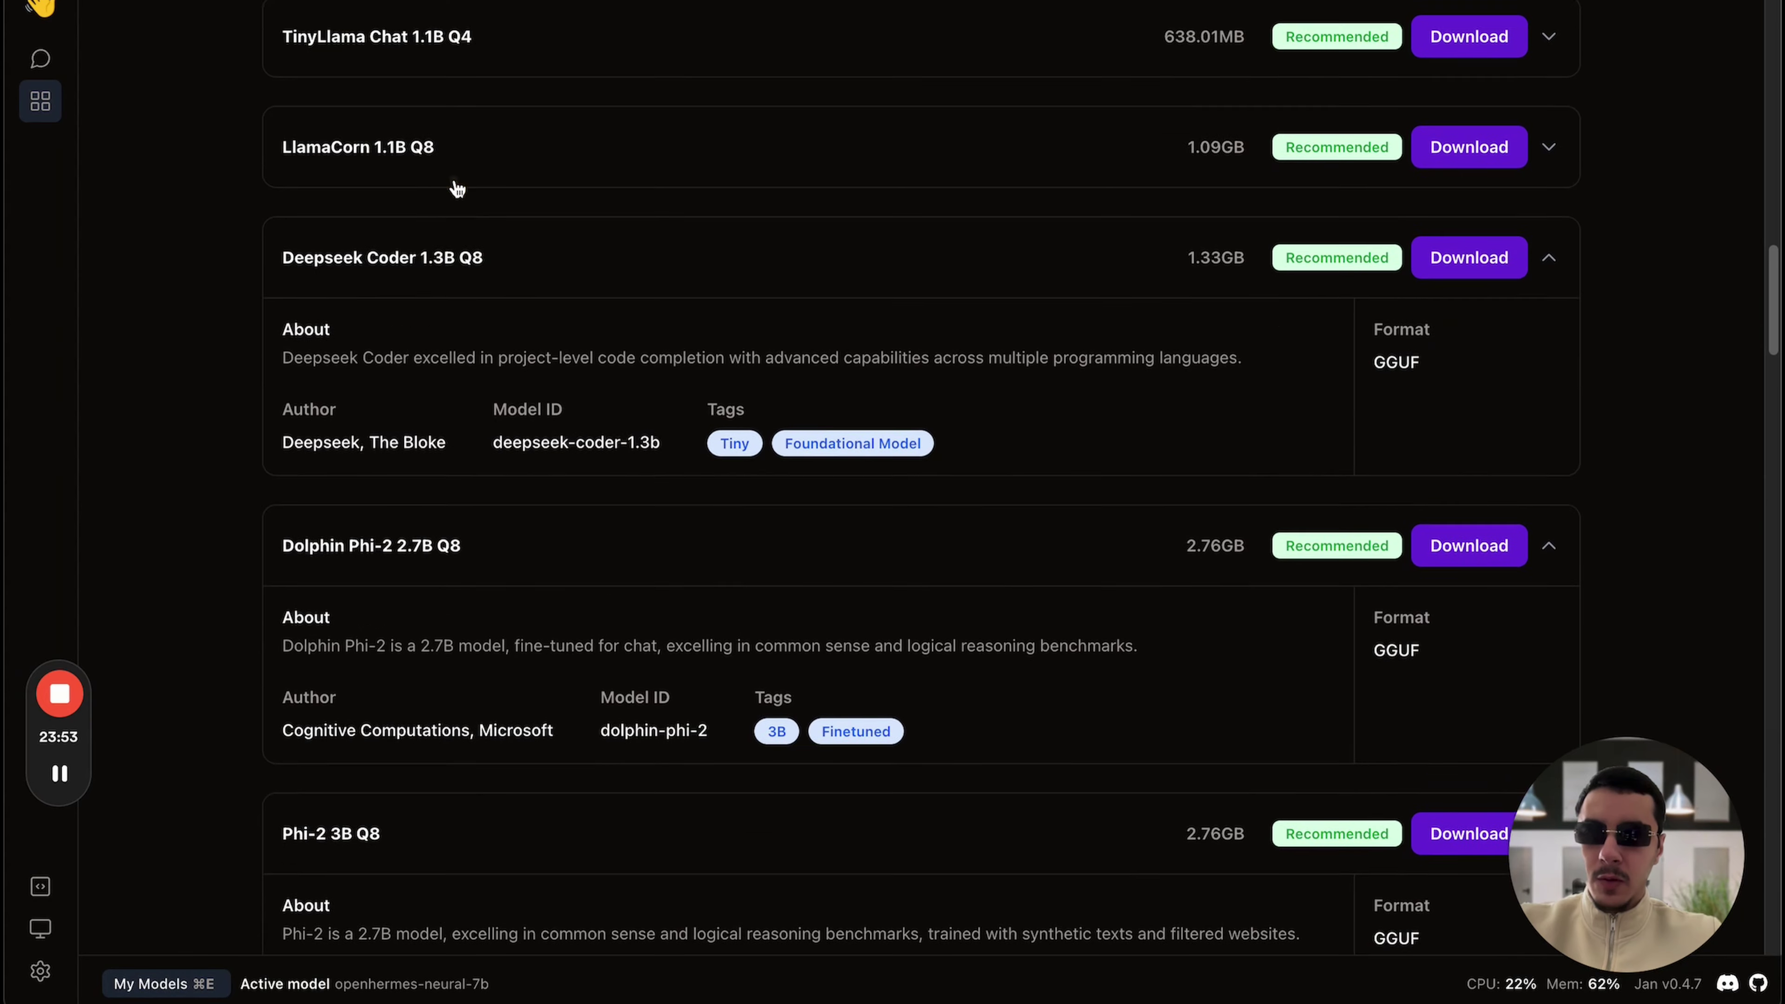
pyautogui.click(433, 334)
pyautogui.click(478, 219)
pyautogui.scroll(1, 490, 151)
pyautogui.click(490, 136)
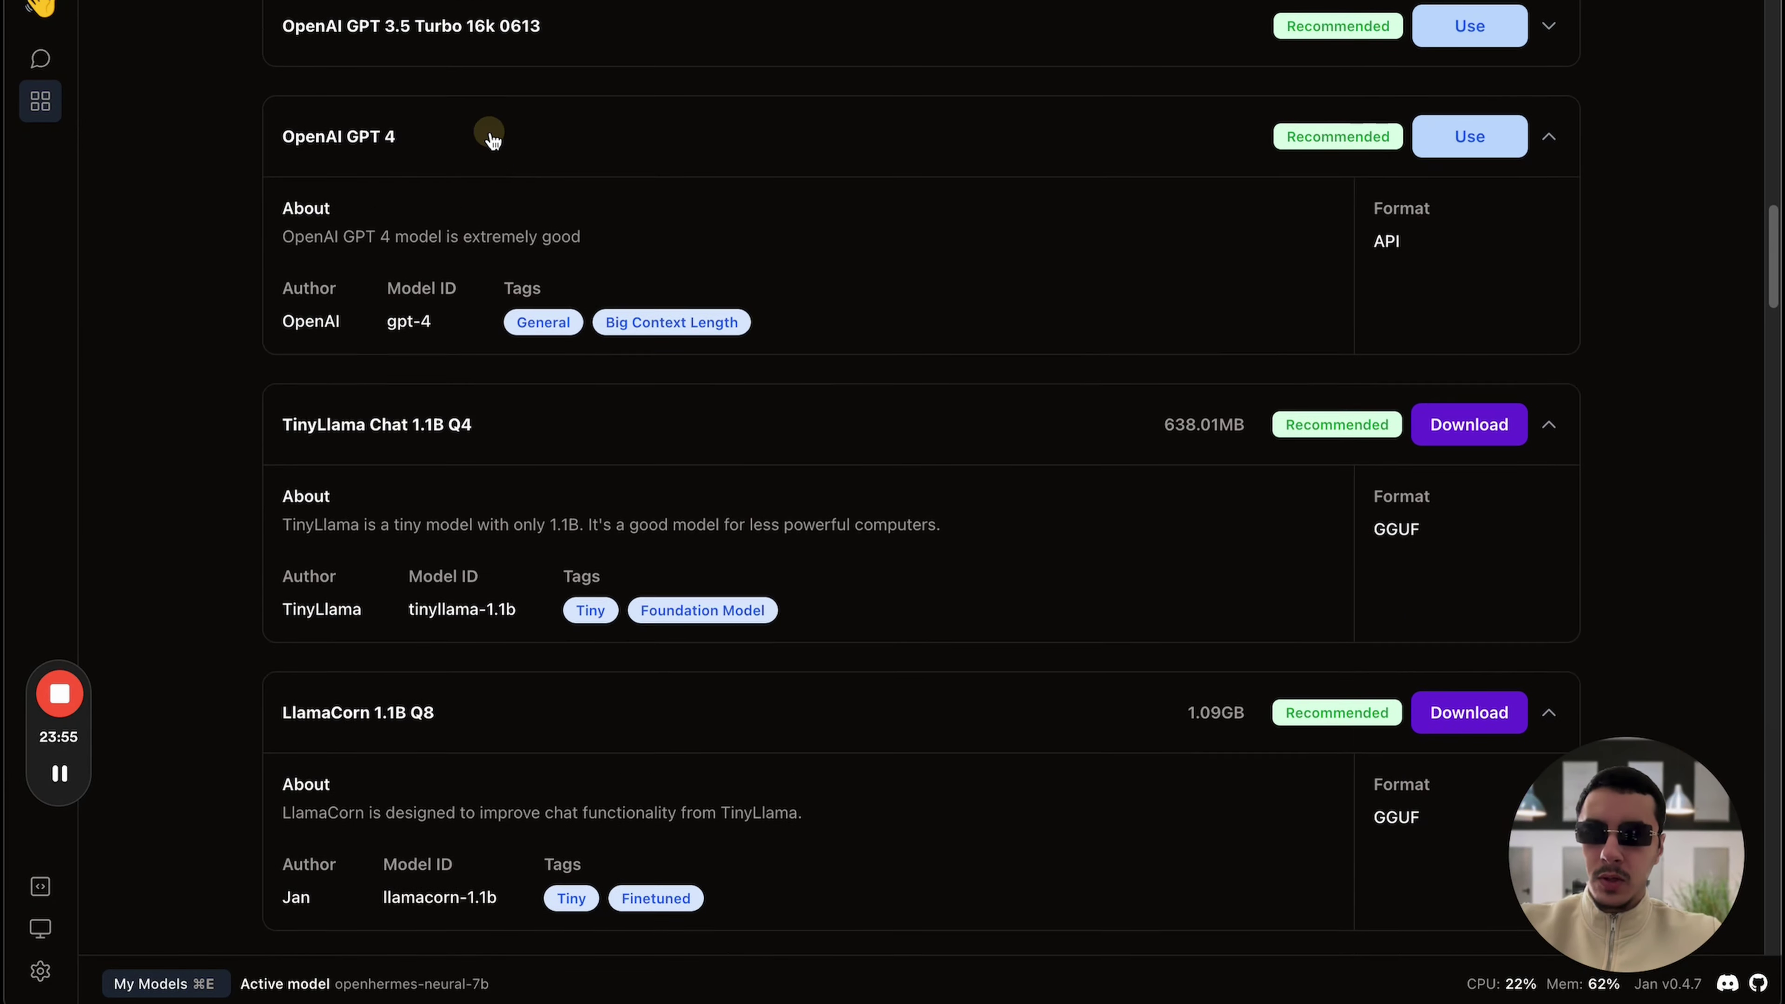
pyautogui.scroll(4, 492, 198)
pyautogui.click(491, 320)
# - Review the authors of the expanded models from OpenAI GPT 4 to Stable Zephyr 3B Q8, highlighting the StabilityAI author name
pyautogui.scroll(-8, 513, 232)
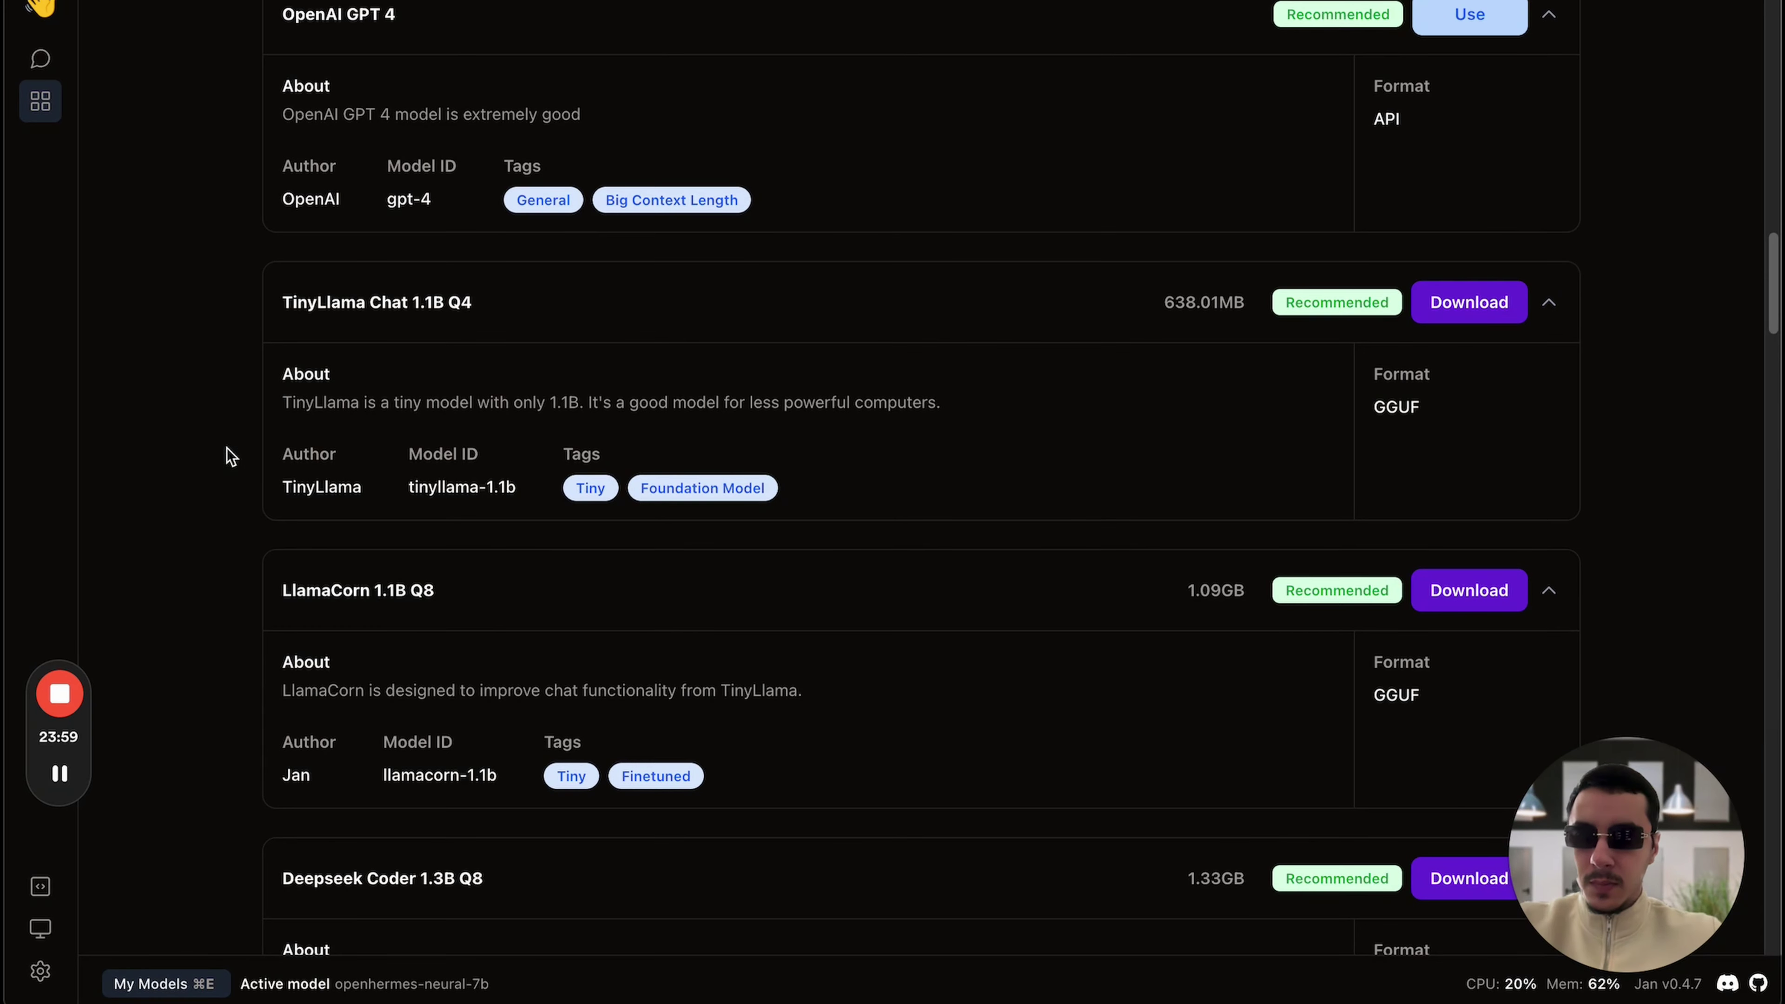
pyautogui.scroll(-3, 346, 215)
pyautogui.scroll(-3, 315, 505)
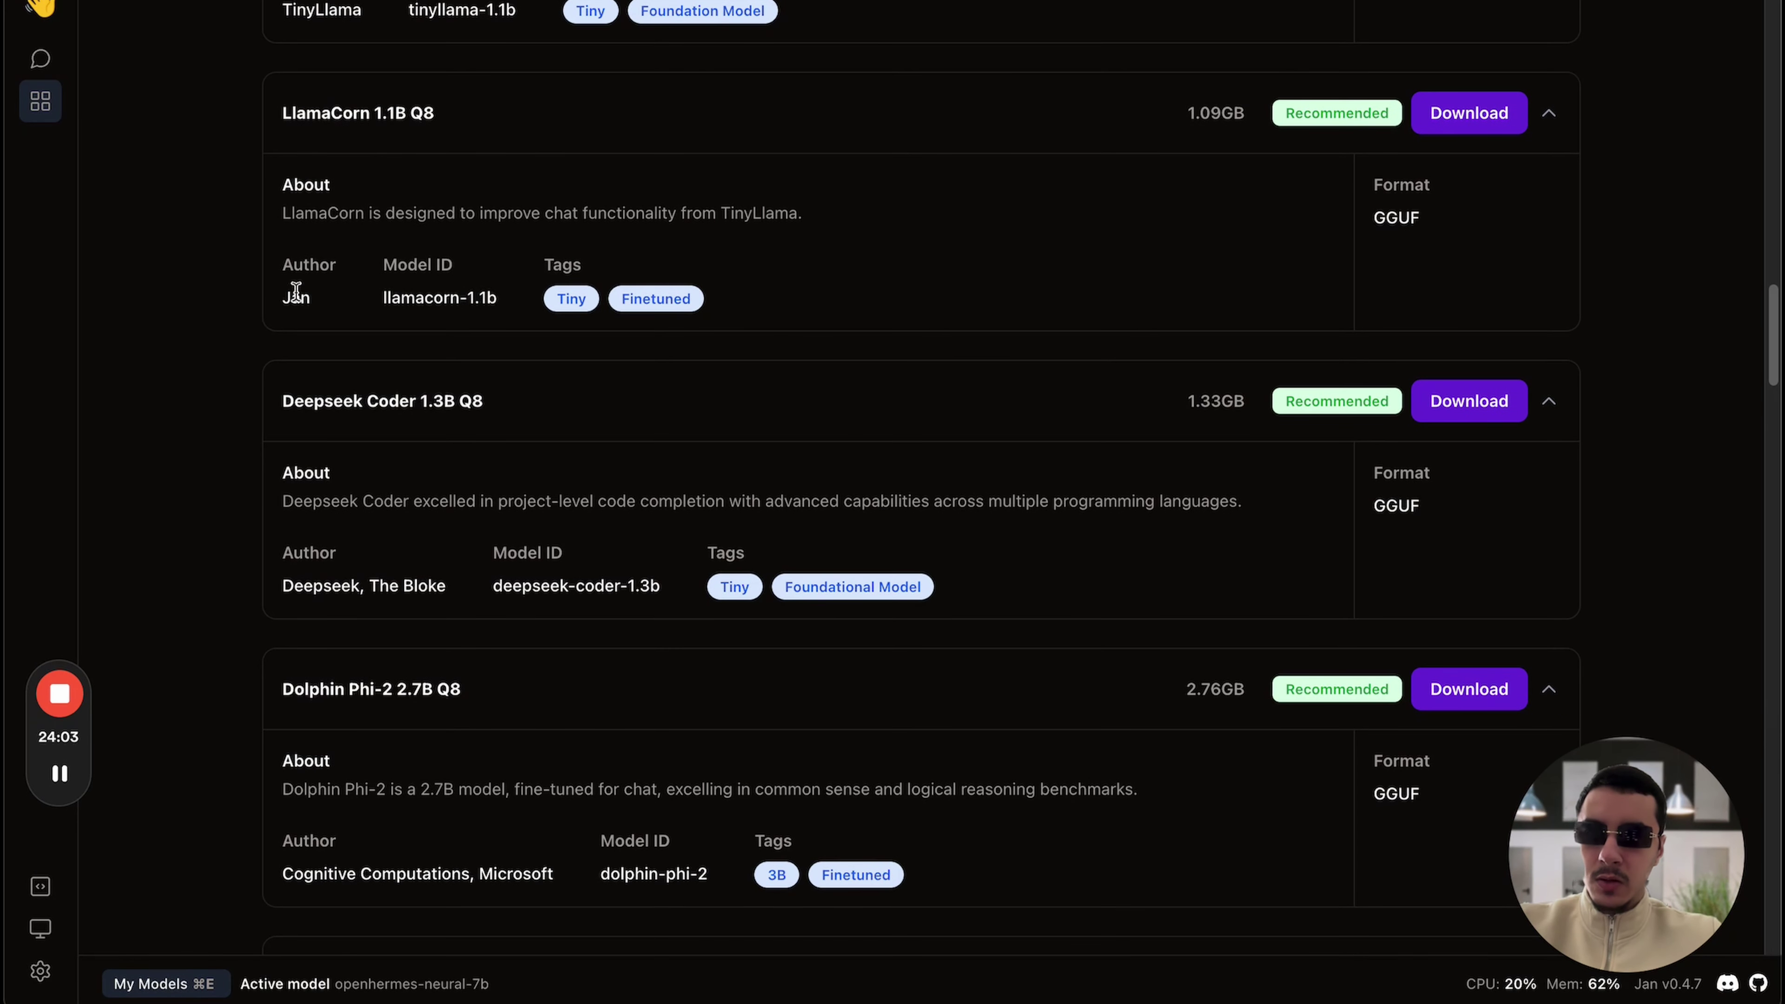
pyautogui.scroll(-3, 308, 598)
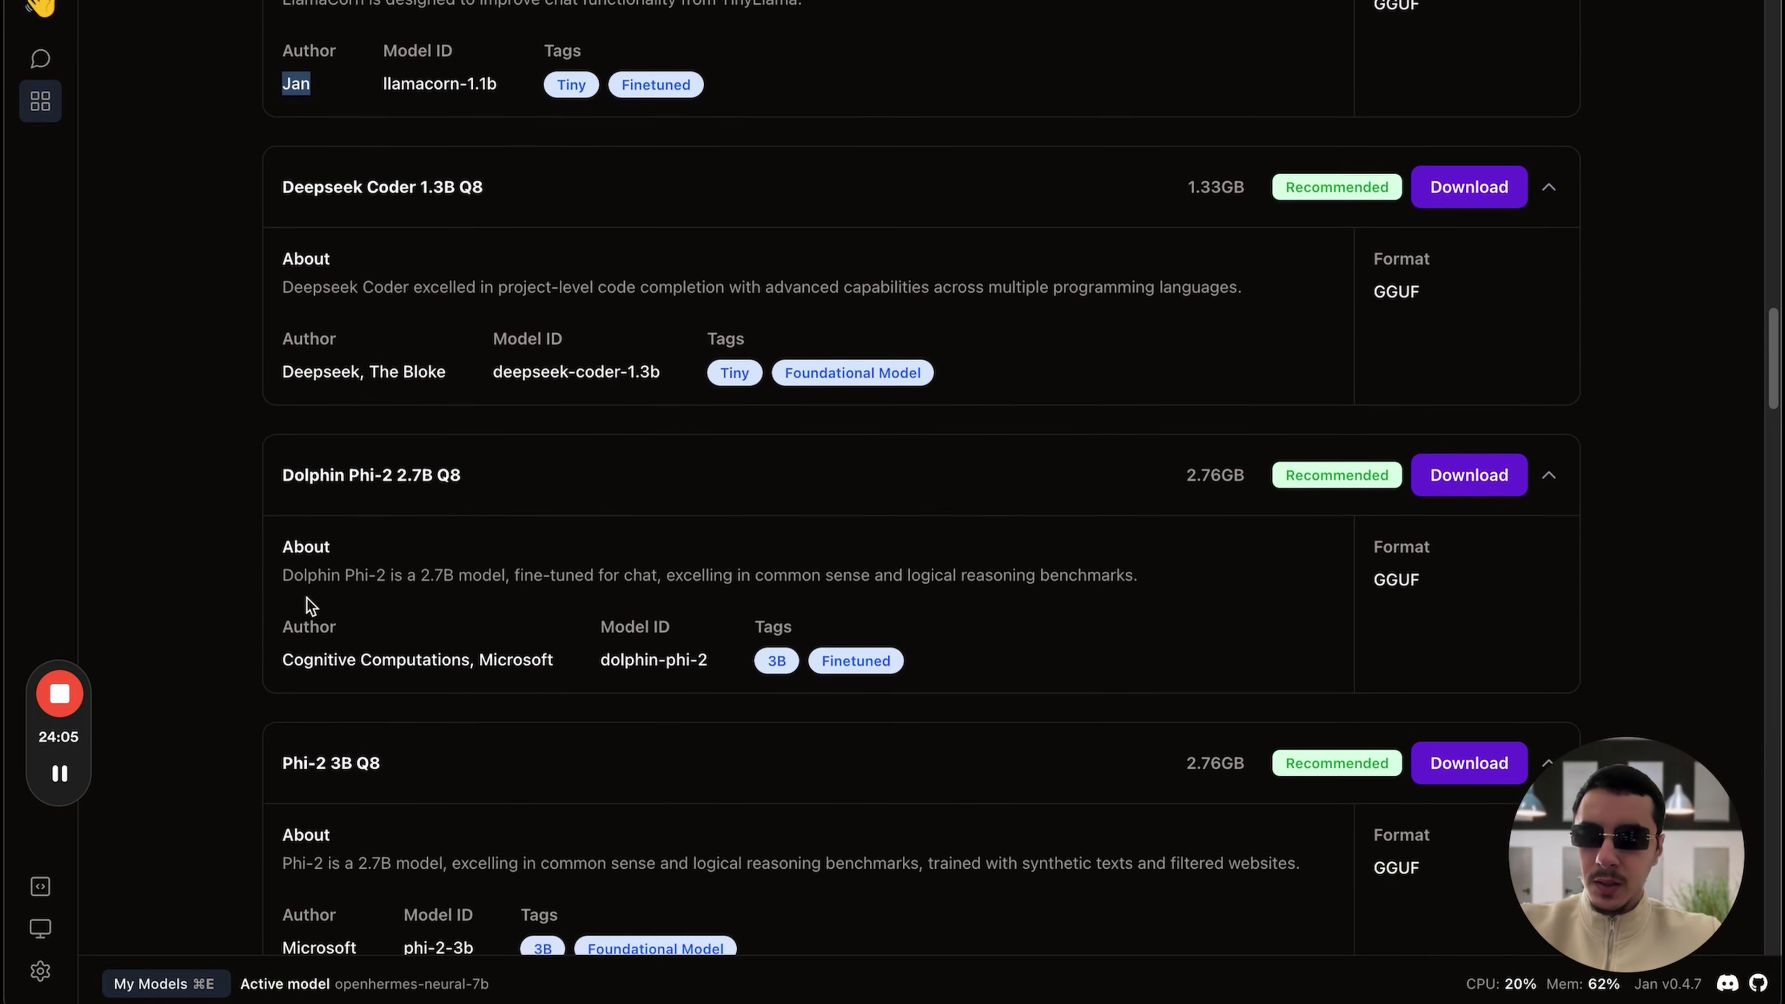
pyautogui.scroll(-2, 350, 584)
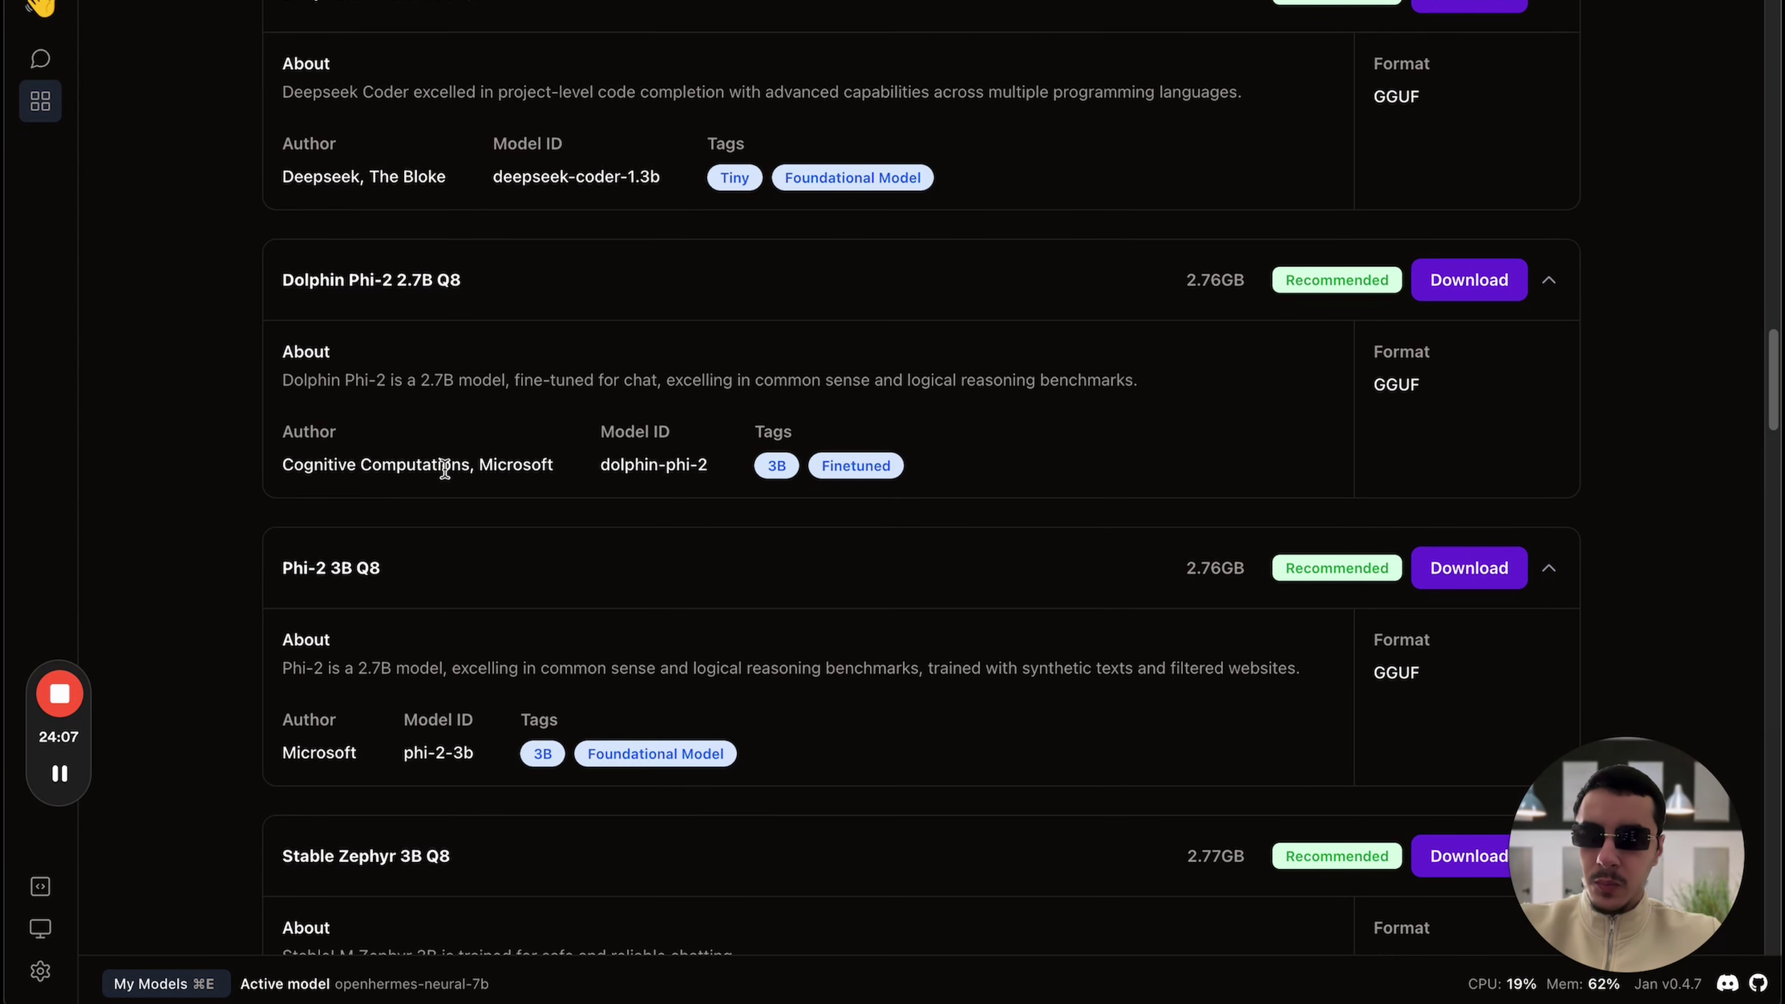
pyautogui.scroll(-2, 444, 466)
pyautogui.scroll(-3, 379, 643)
pyautogui.scroll(-2, 375, 638)
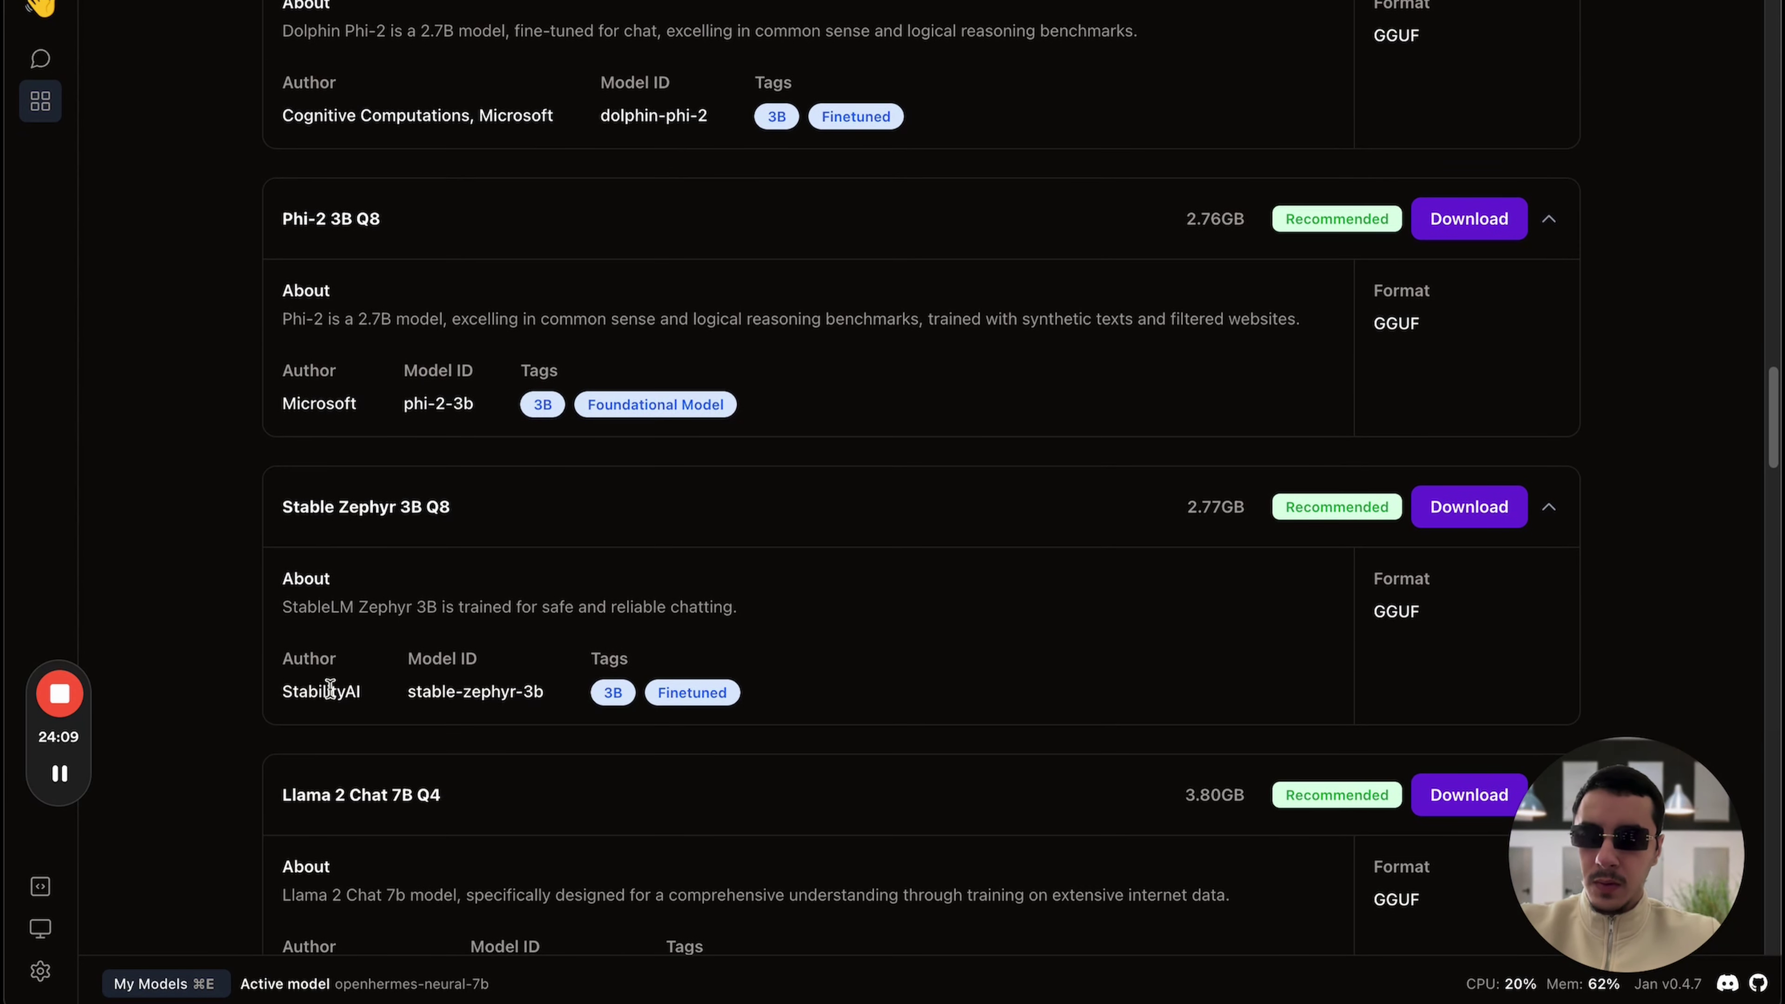
pyautogui.doubleClick(329, 573)
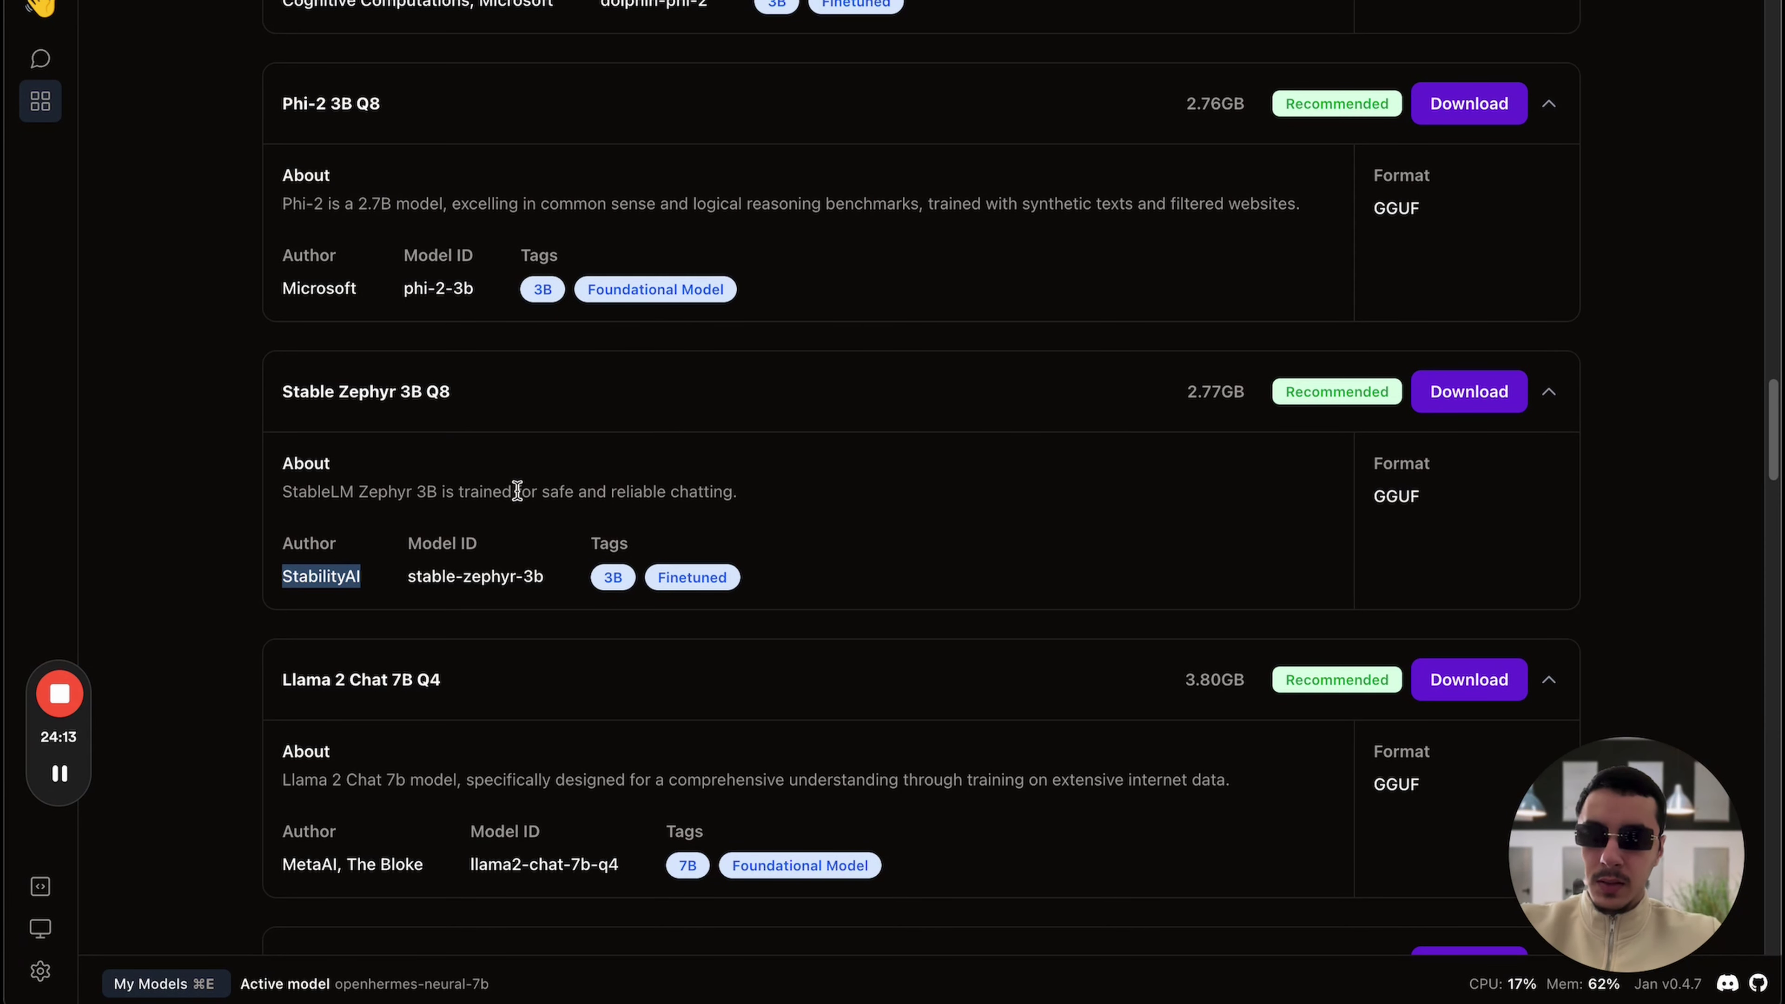
# - Review the Llama 2 Chat 7B, CodeNinja and Noromaid details, highlighting Noromaid's author NeverSleep
pyautogui.scroll(-3, 199, 789)
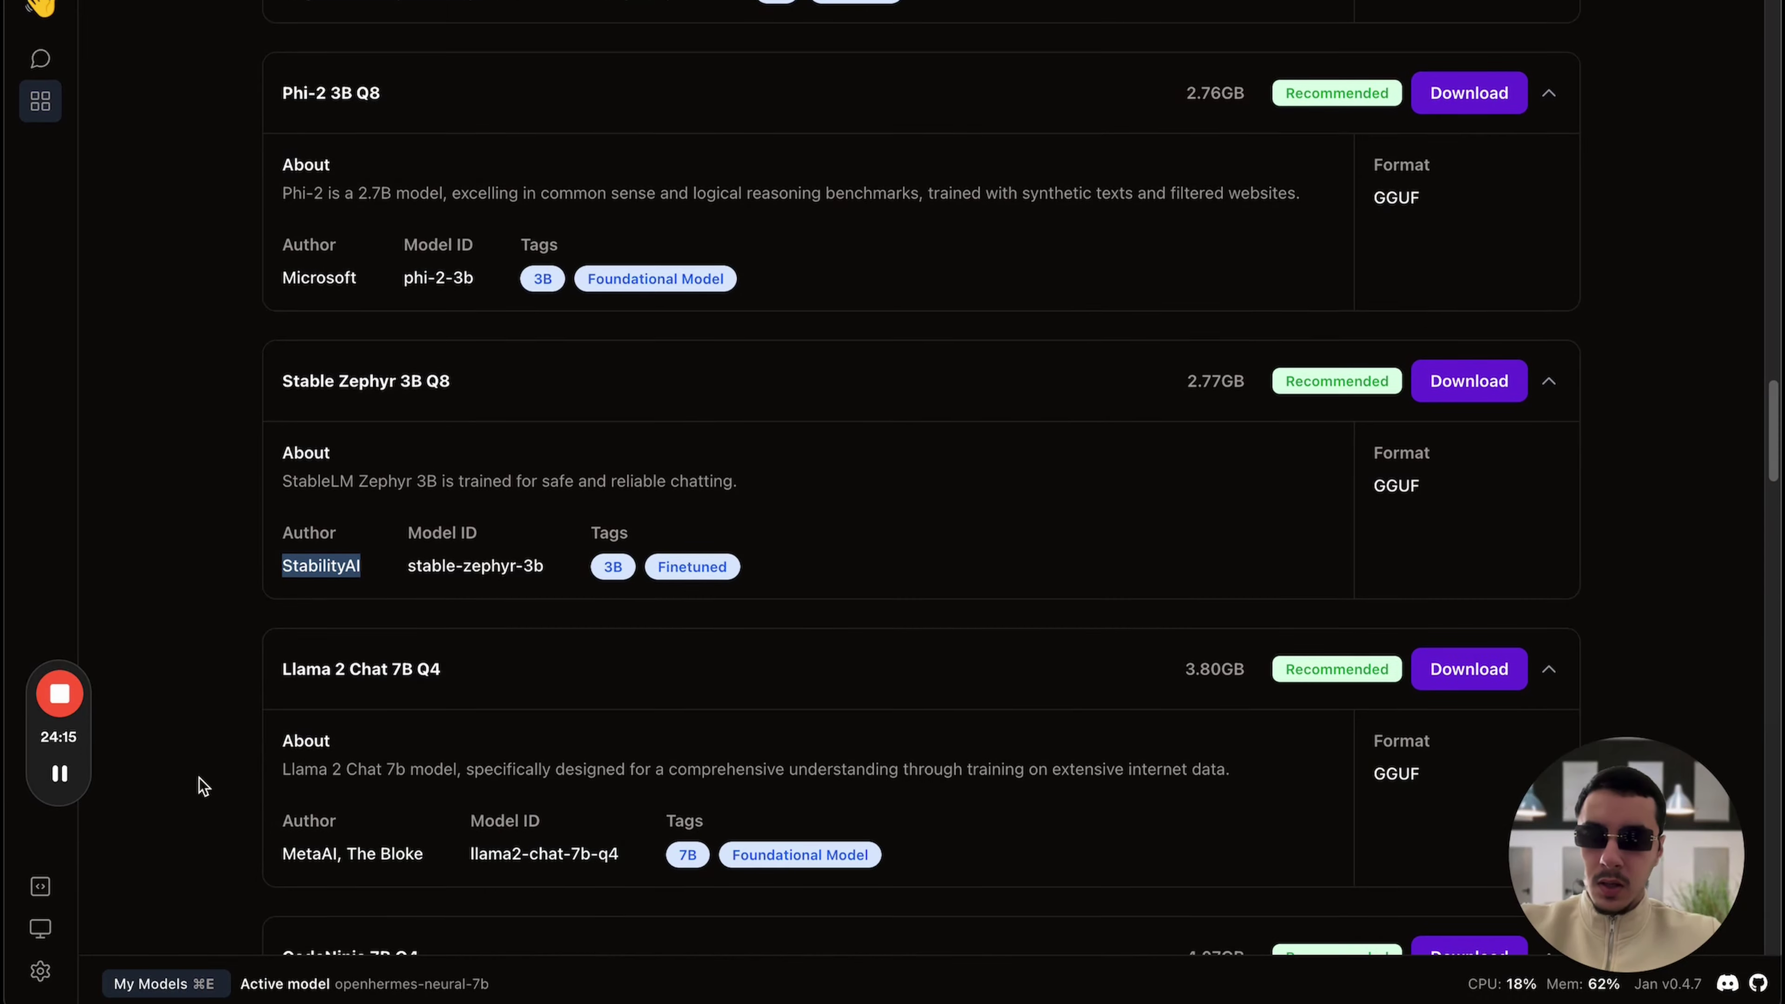
pyautogui.click(299, 655)
pyautogui.scroll(-2, 299, 654)
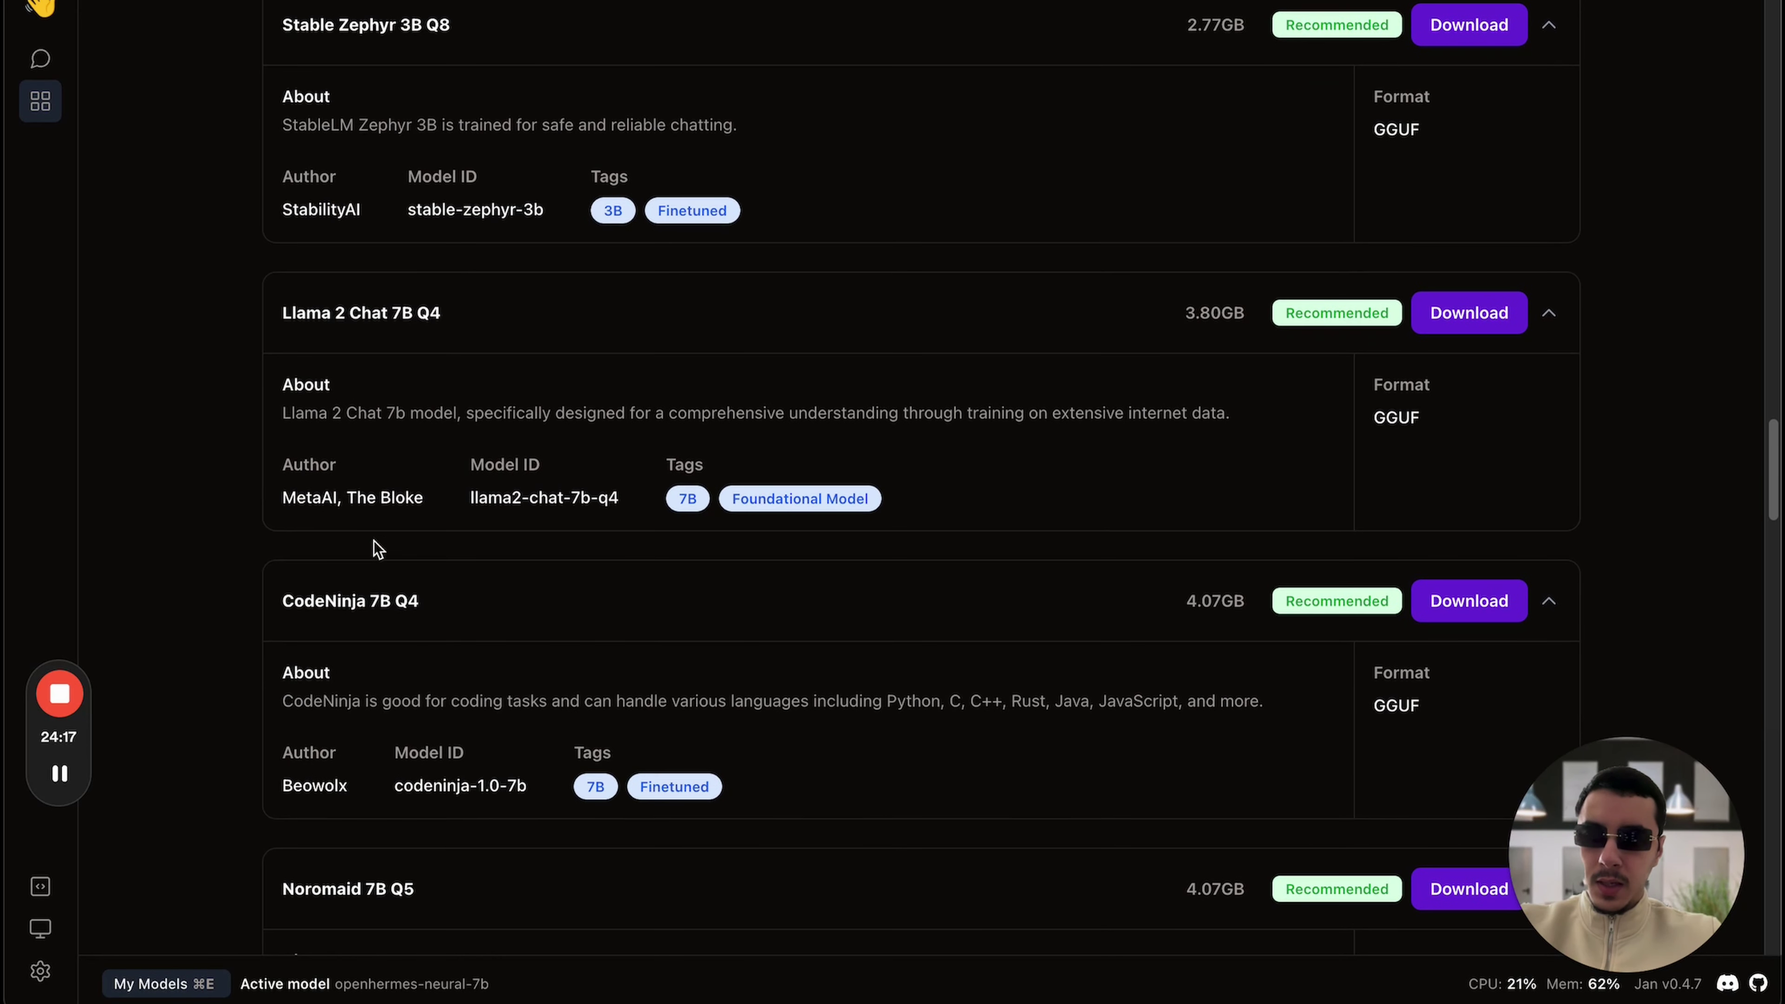
pyautogui.scroll(-4, 432, 507)
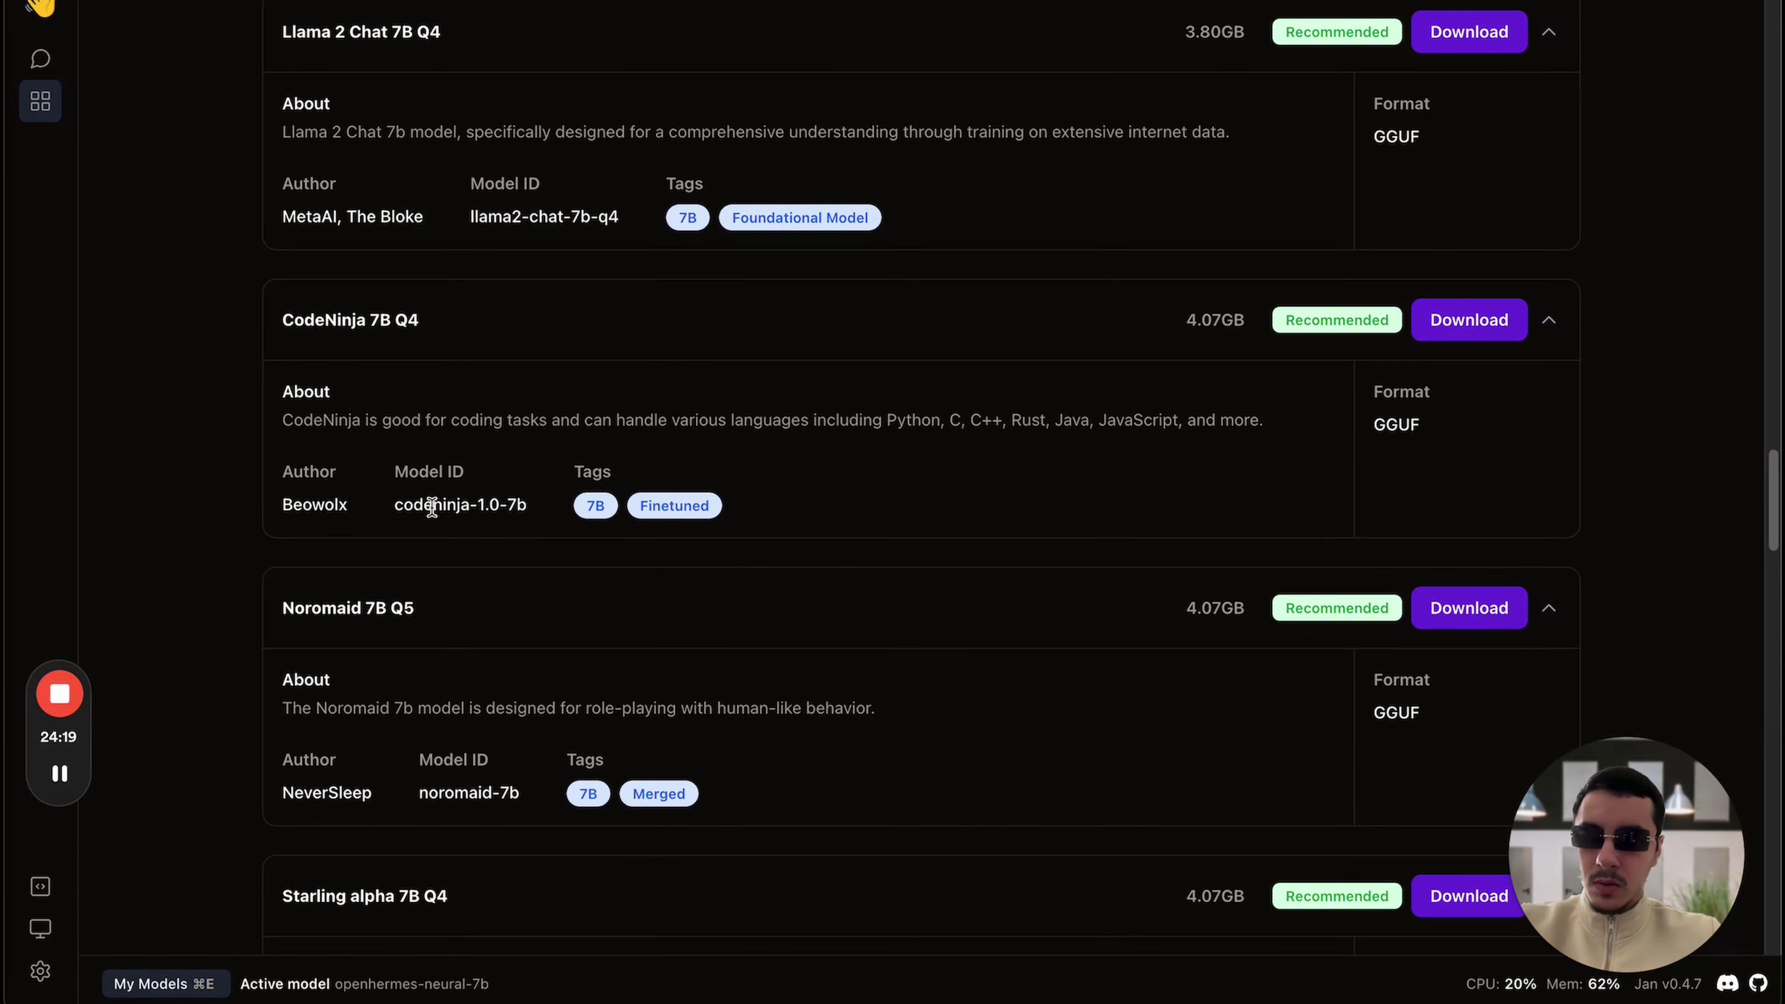
pyautogui.scroll(-7, 320, 549)
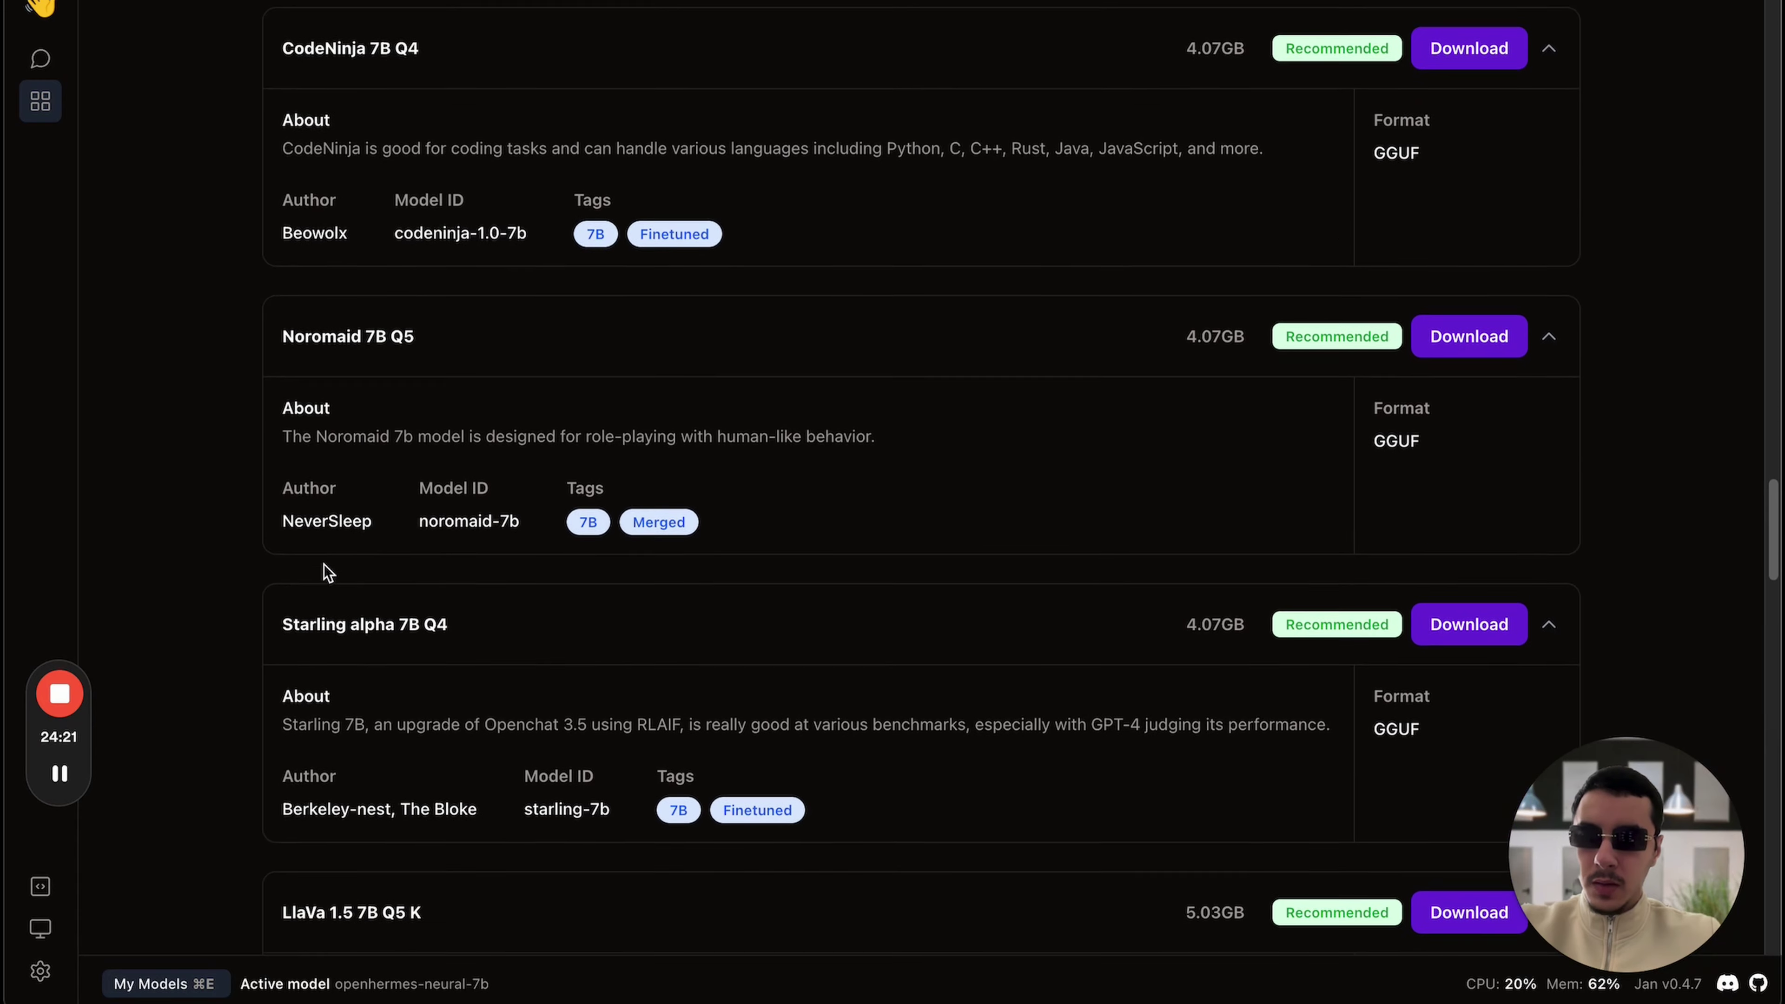
pyautogui.doubleClick(312, 289)
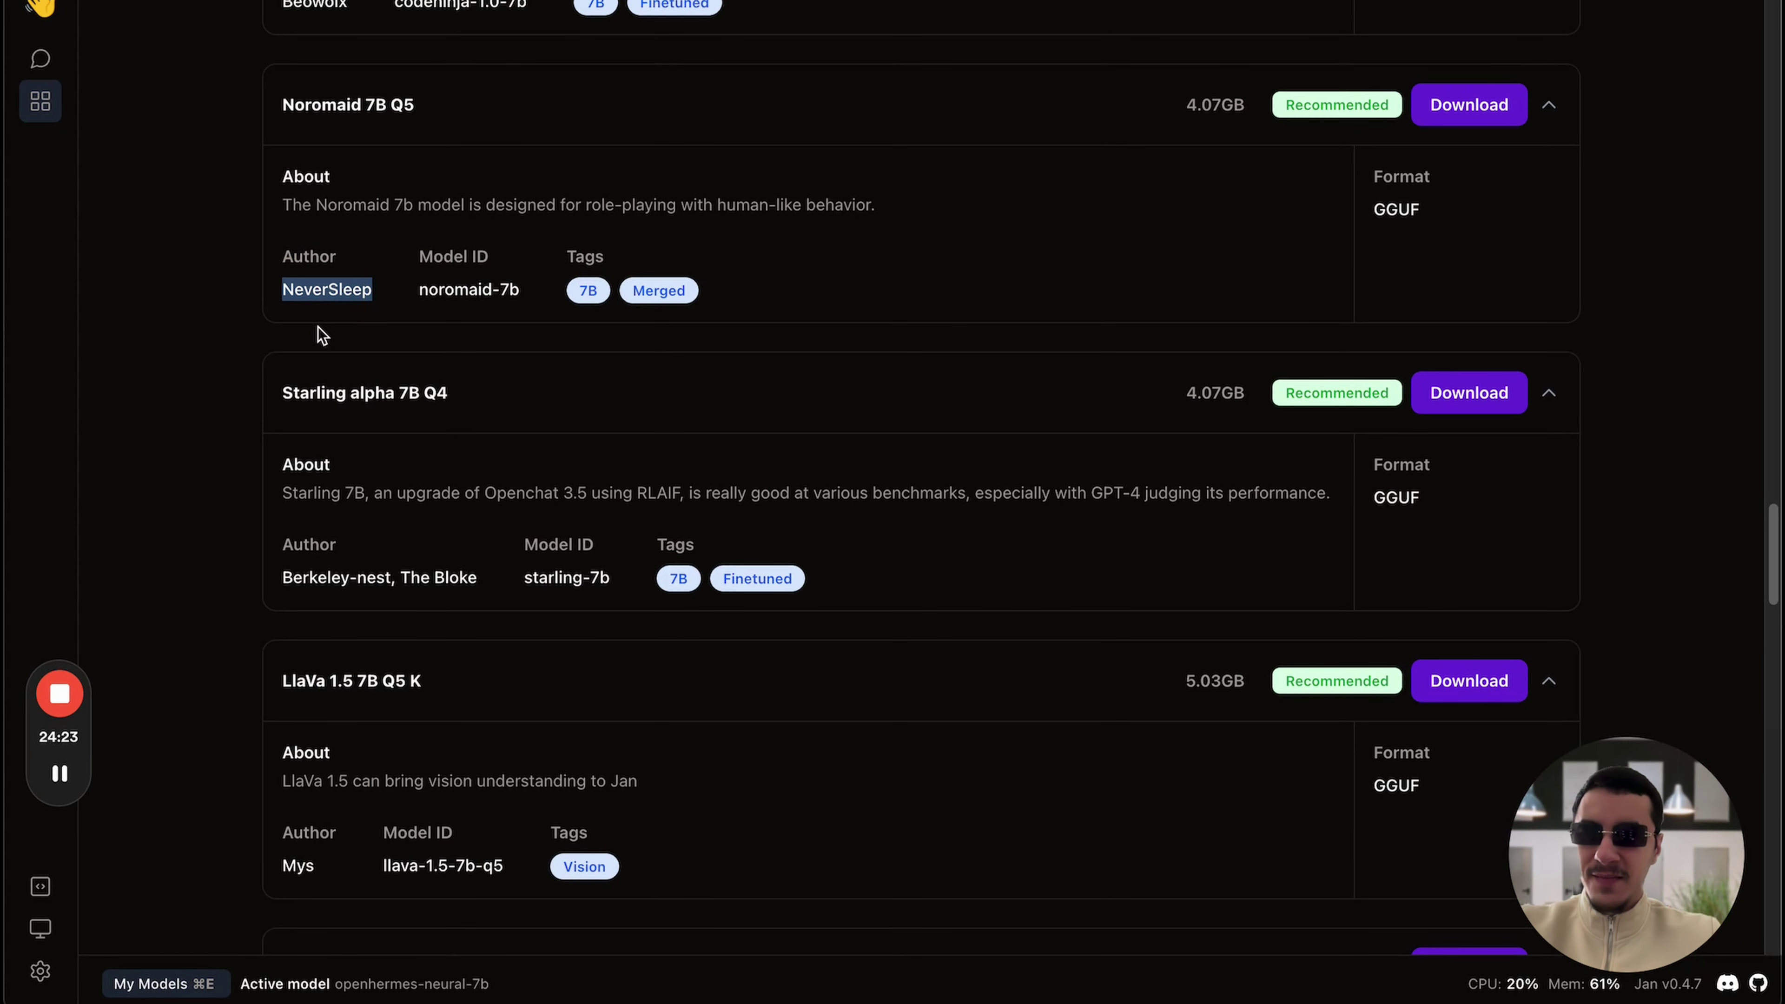
# - Review the descriptions and authors of the models from Starling alpha 7B Q4 to Deepseek Coder 33B Q5
pyautogui.scroll(-2, 323, 492)
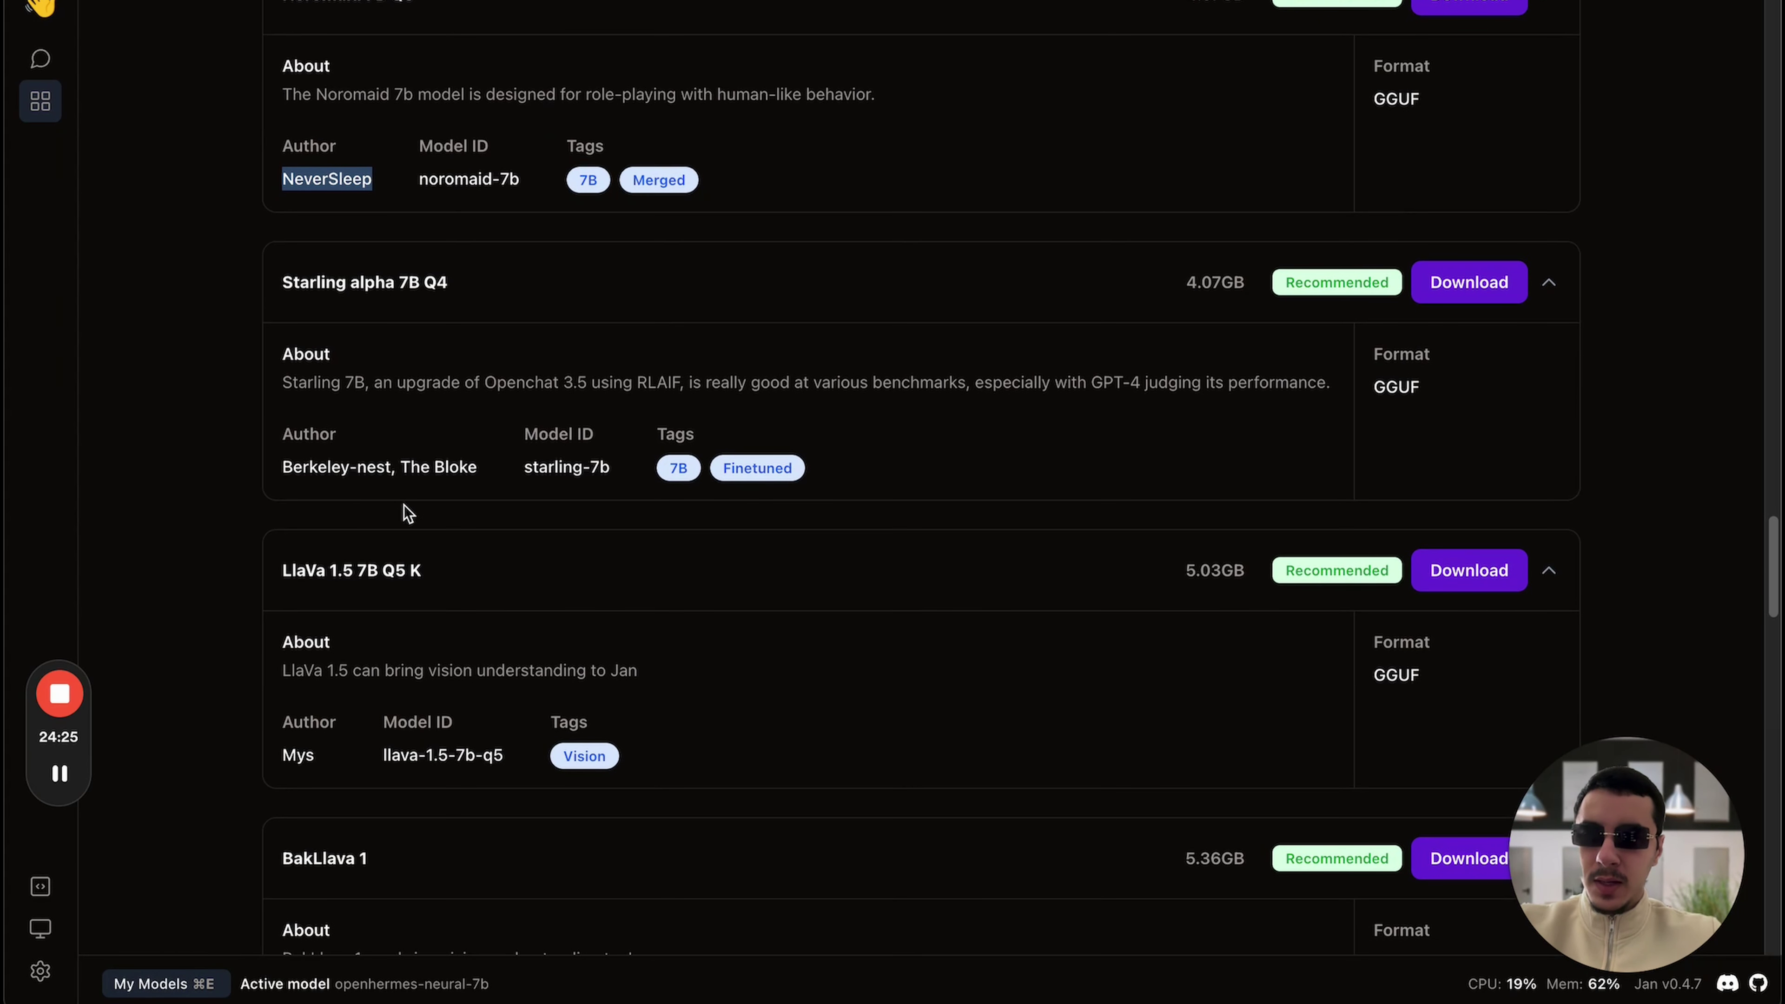
pyautogui.scroll(-3, 404, 505)
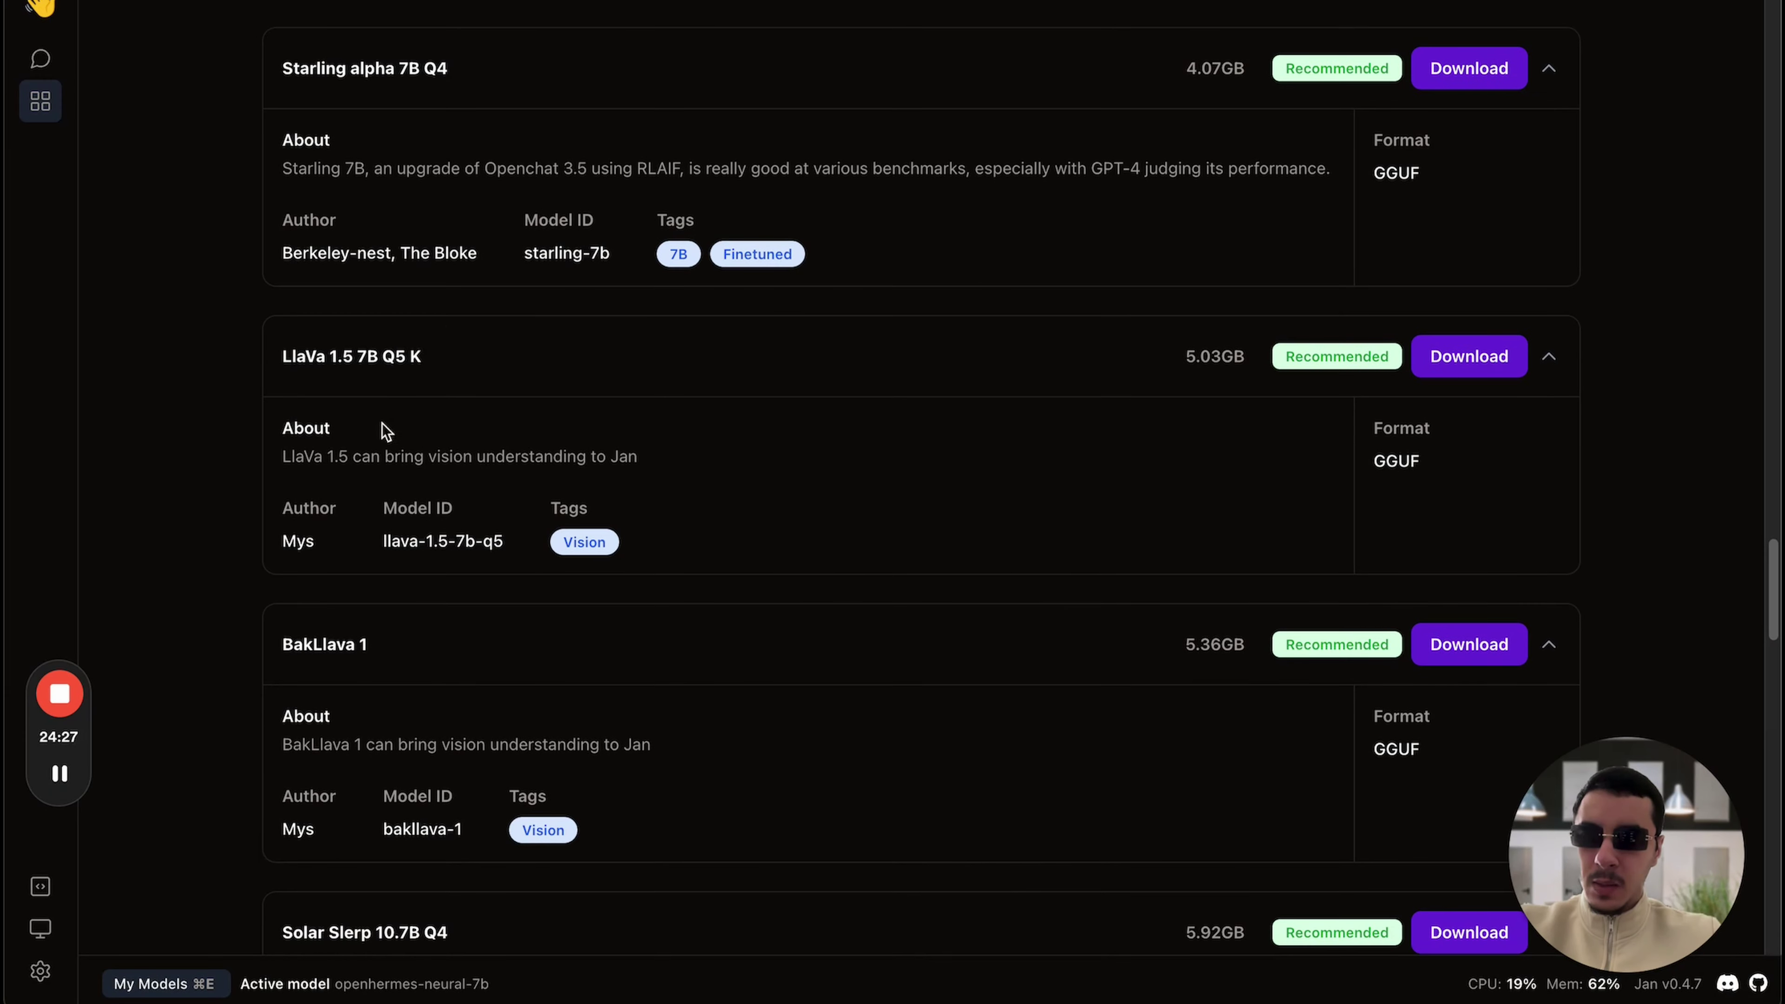
pyautogui.scroll(-10, 302, 552)
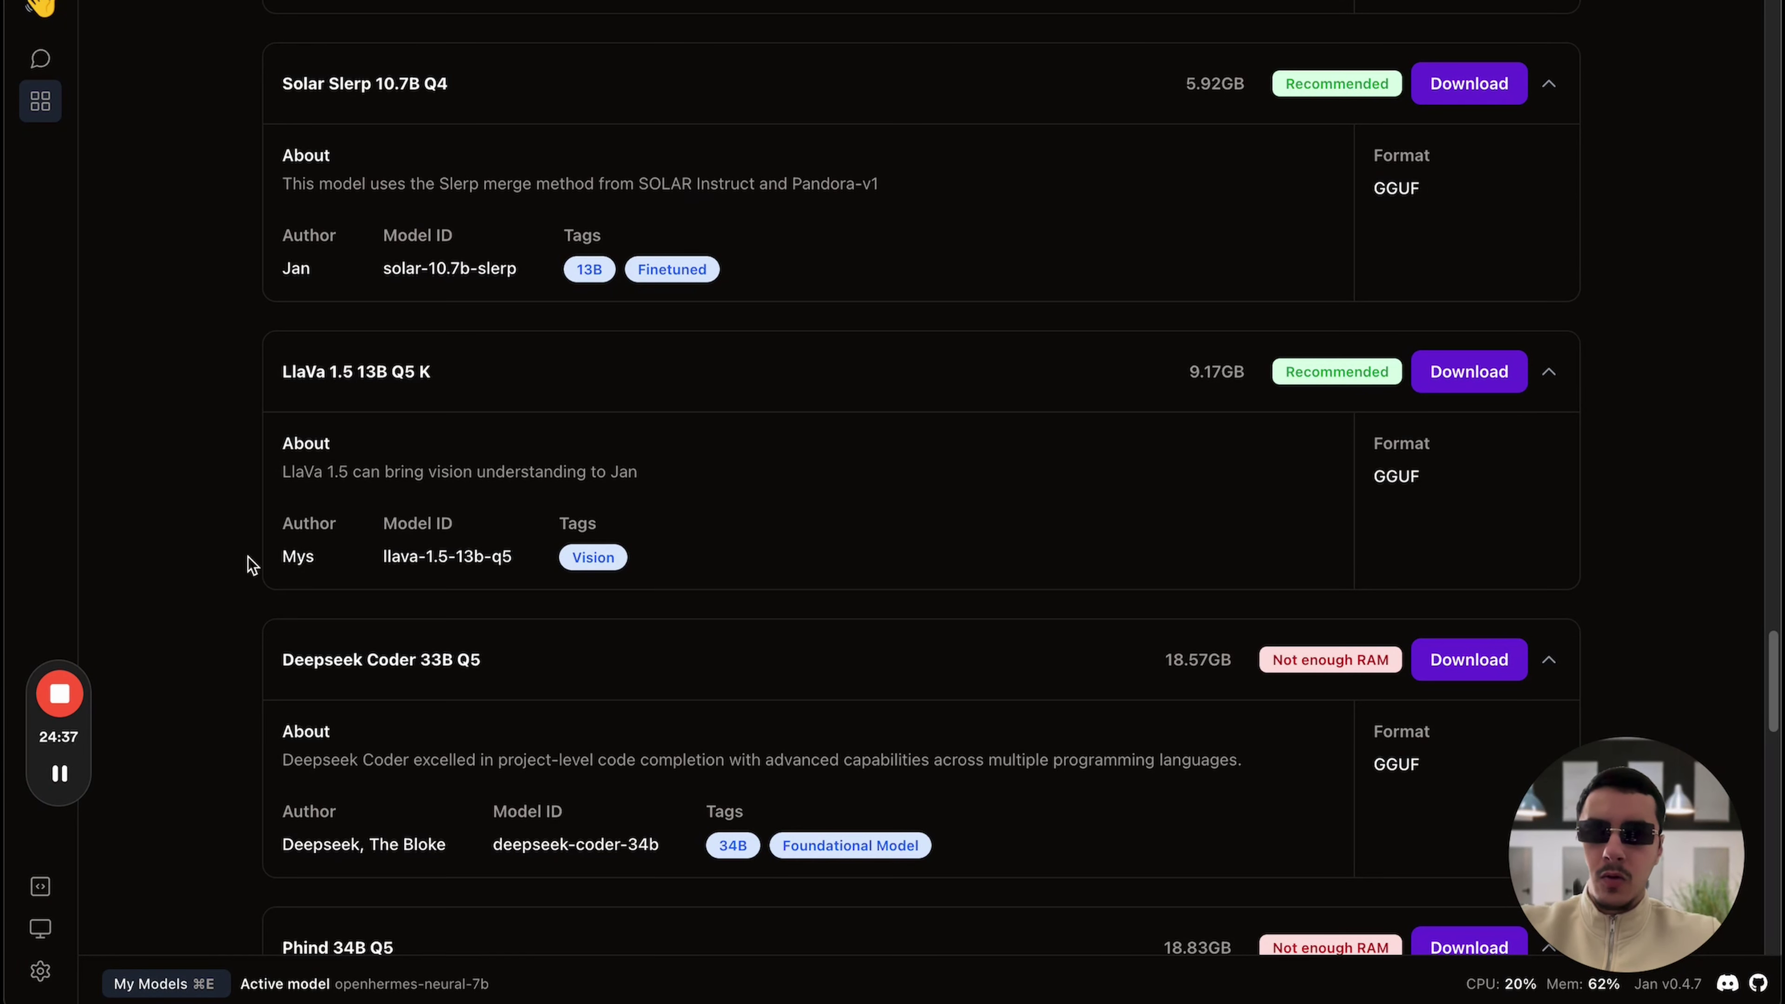
pyautogui.scroll(-3, 272, 398)
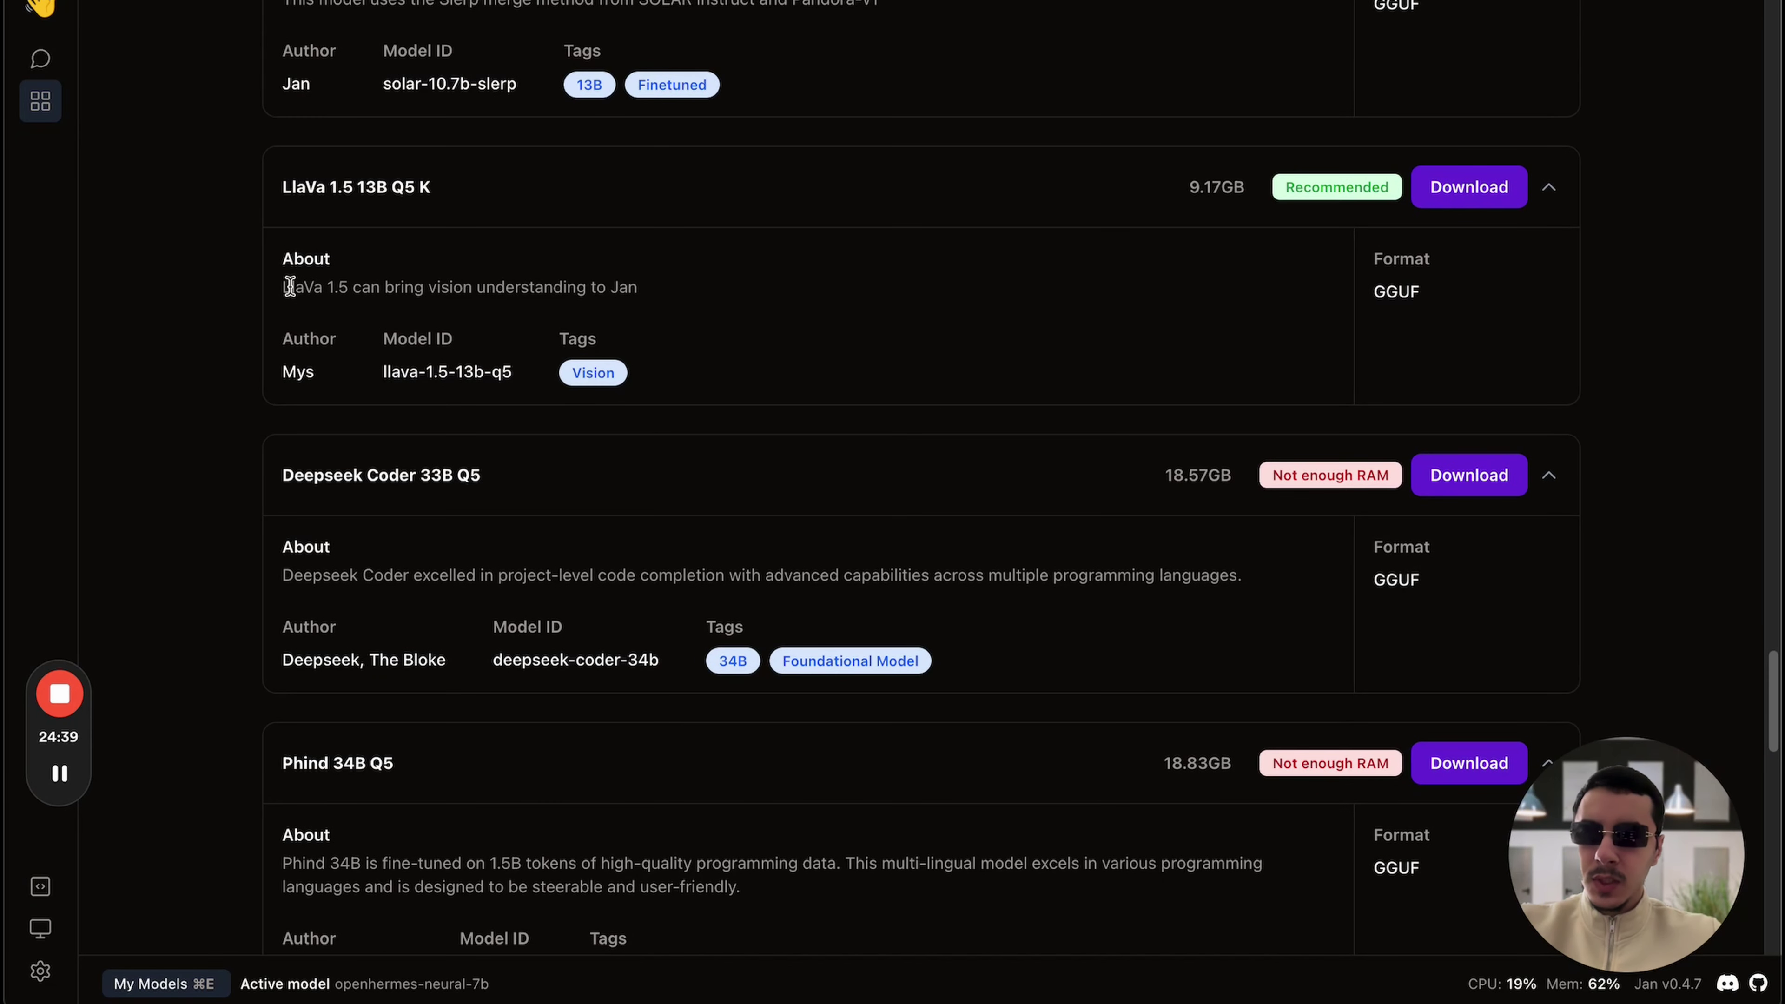
pyautogui.scroll(-4, 320, 506)
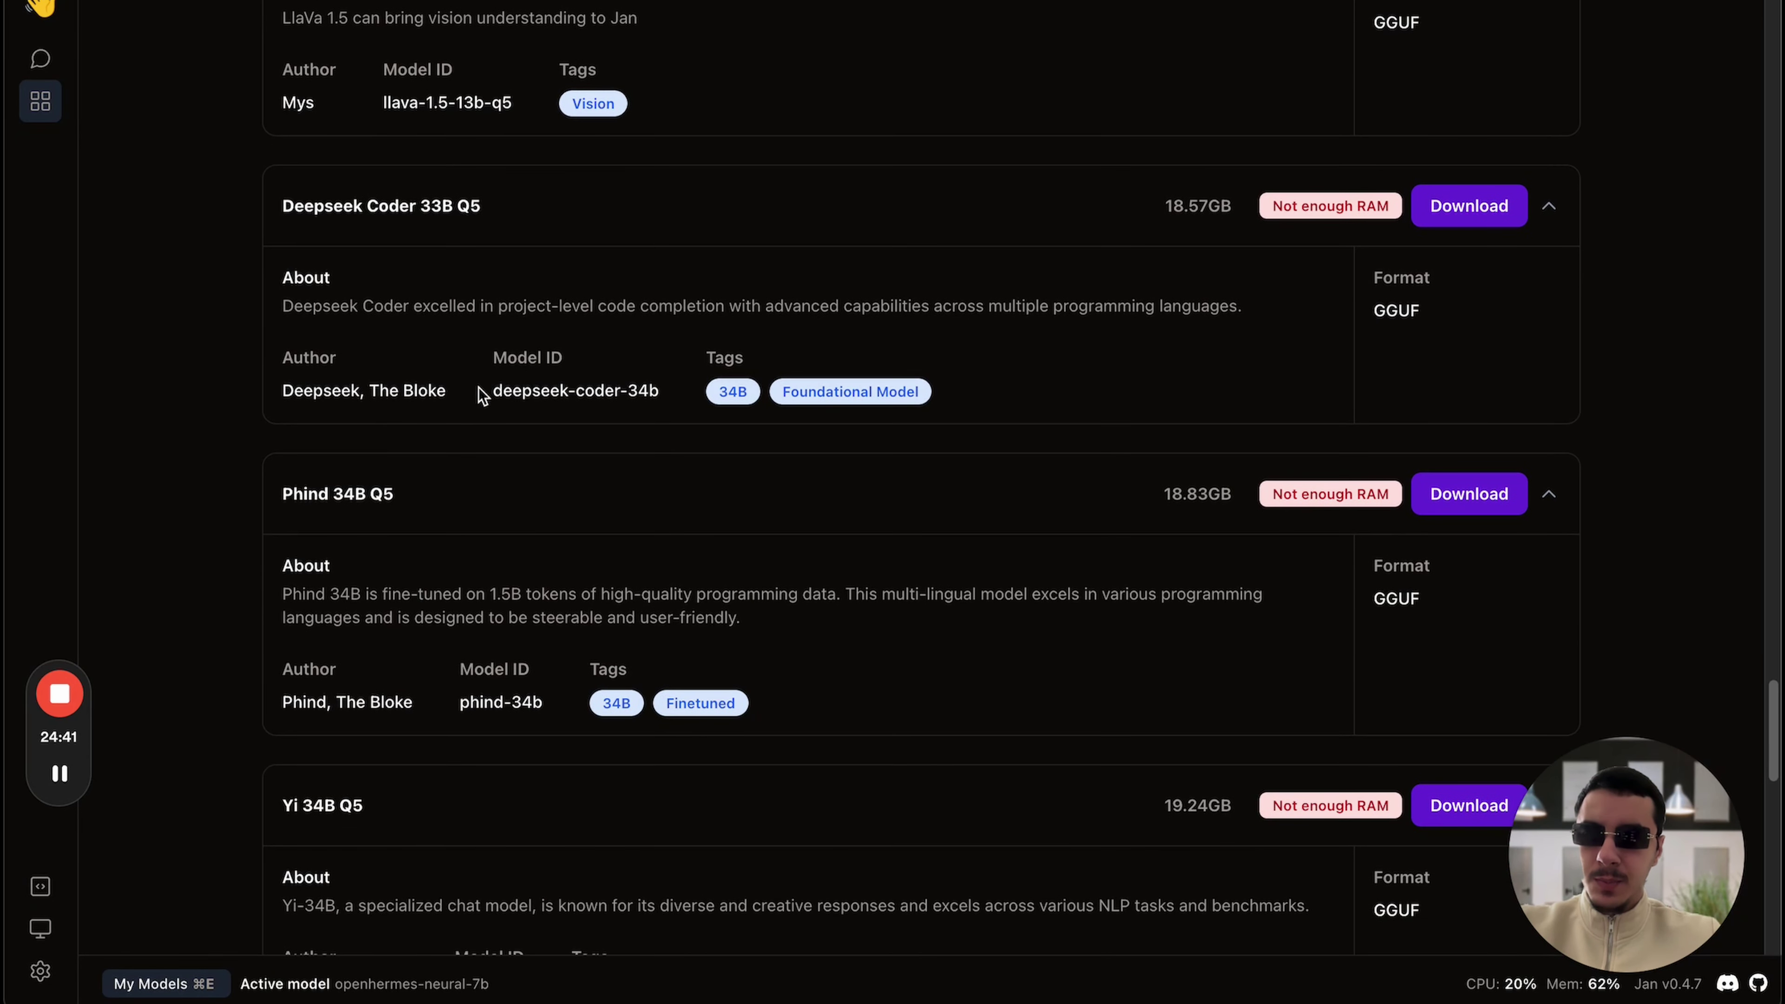
# - Review the descriptions and authors of the largest models, from Phind 34B Q5 to Llama 2 Chat 70B Q4
pyautogui.scroll(-6, 479, 388)
pyautogui.scroll(-2, 366, 331)
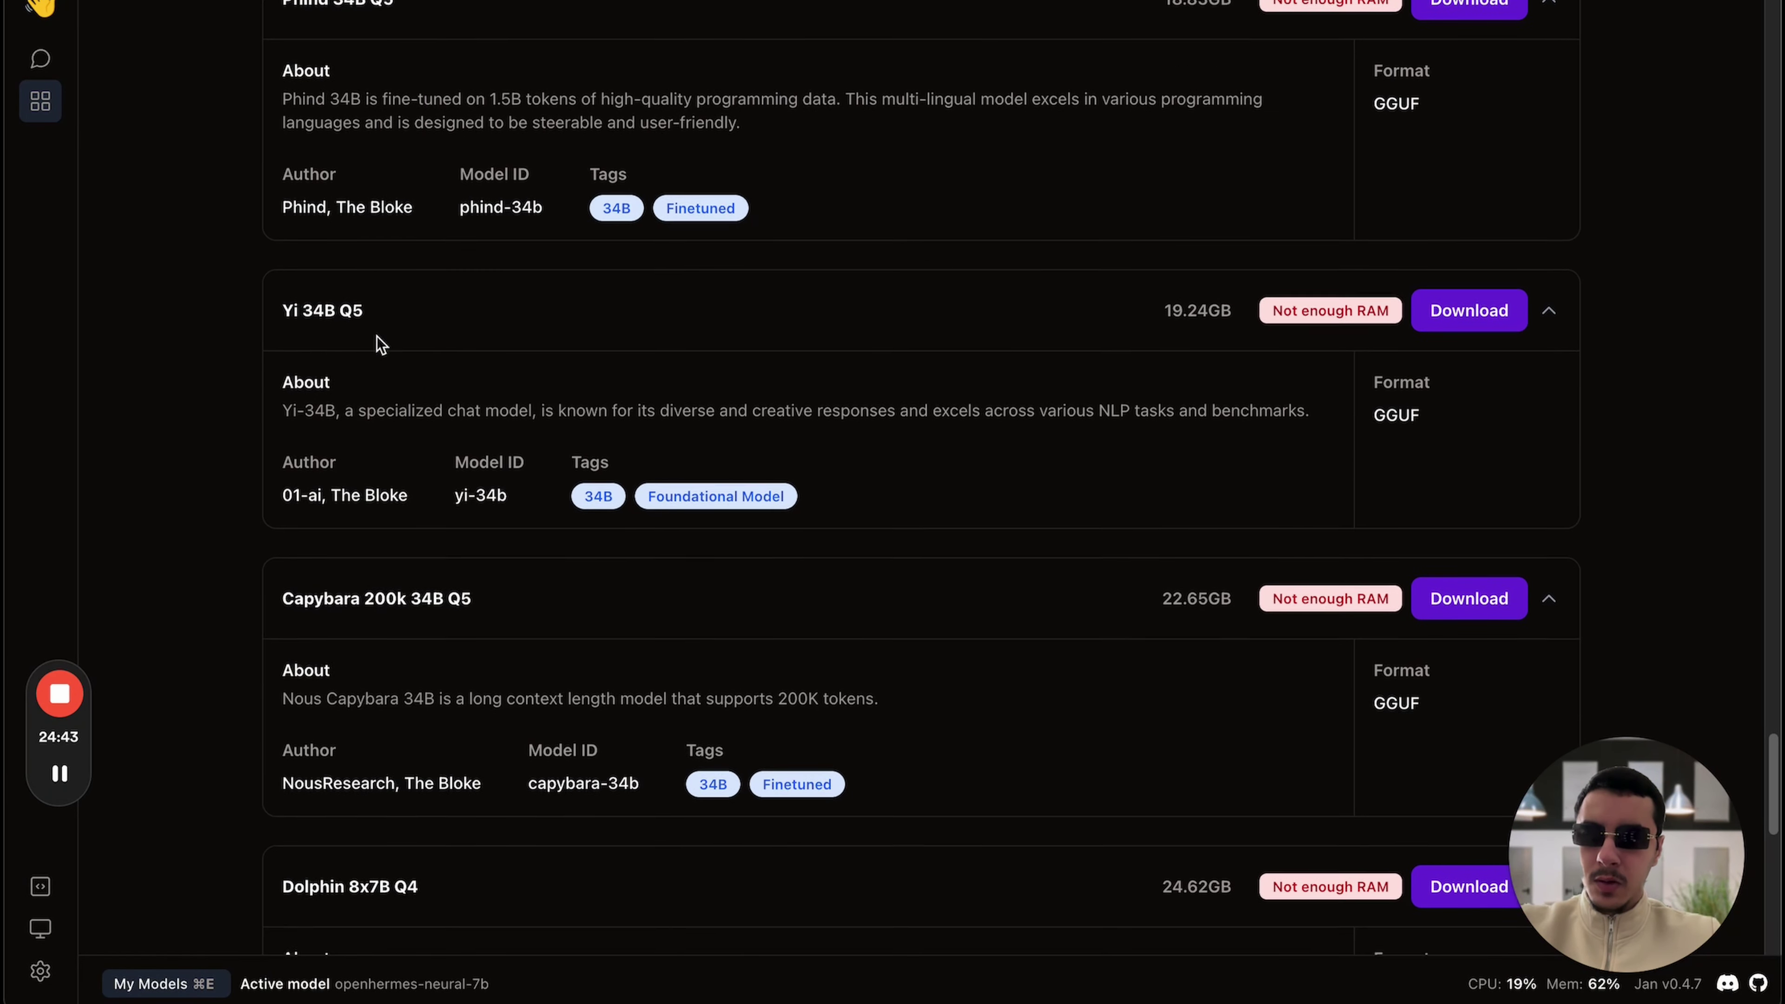
pyautogui.scroll(-1, 380, 344)
pyautogui.scroll(-5, 371, 450)
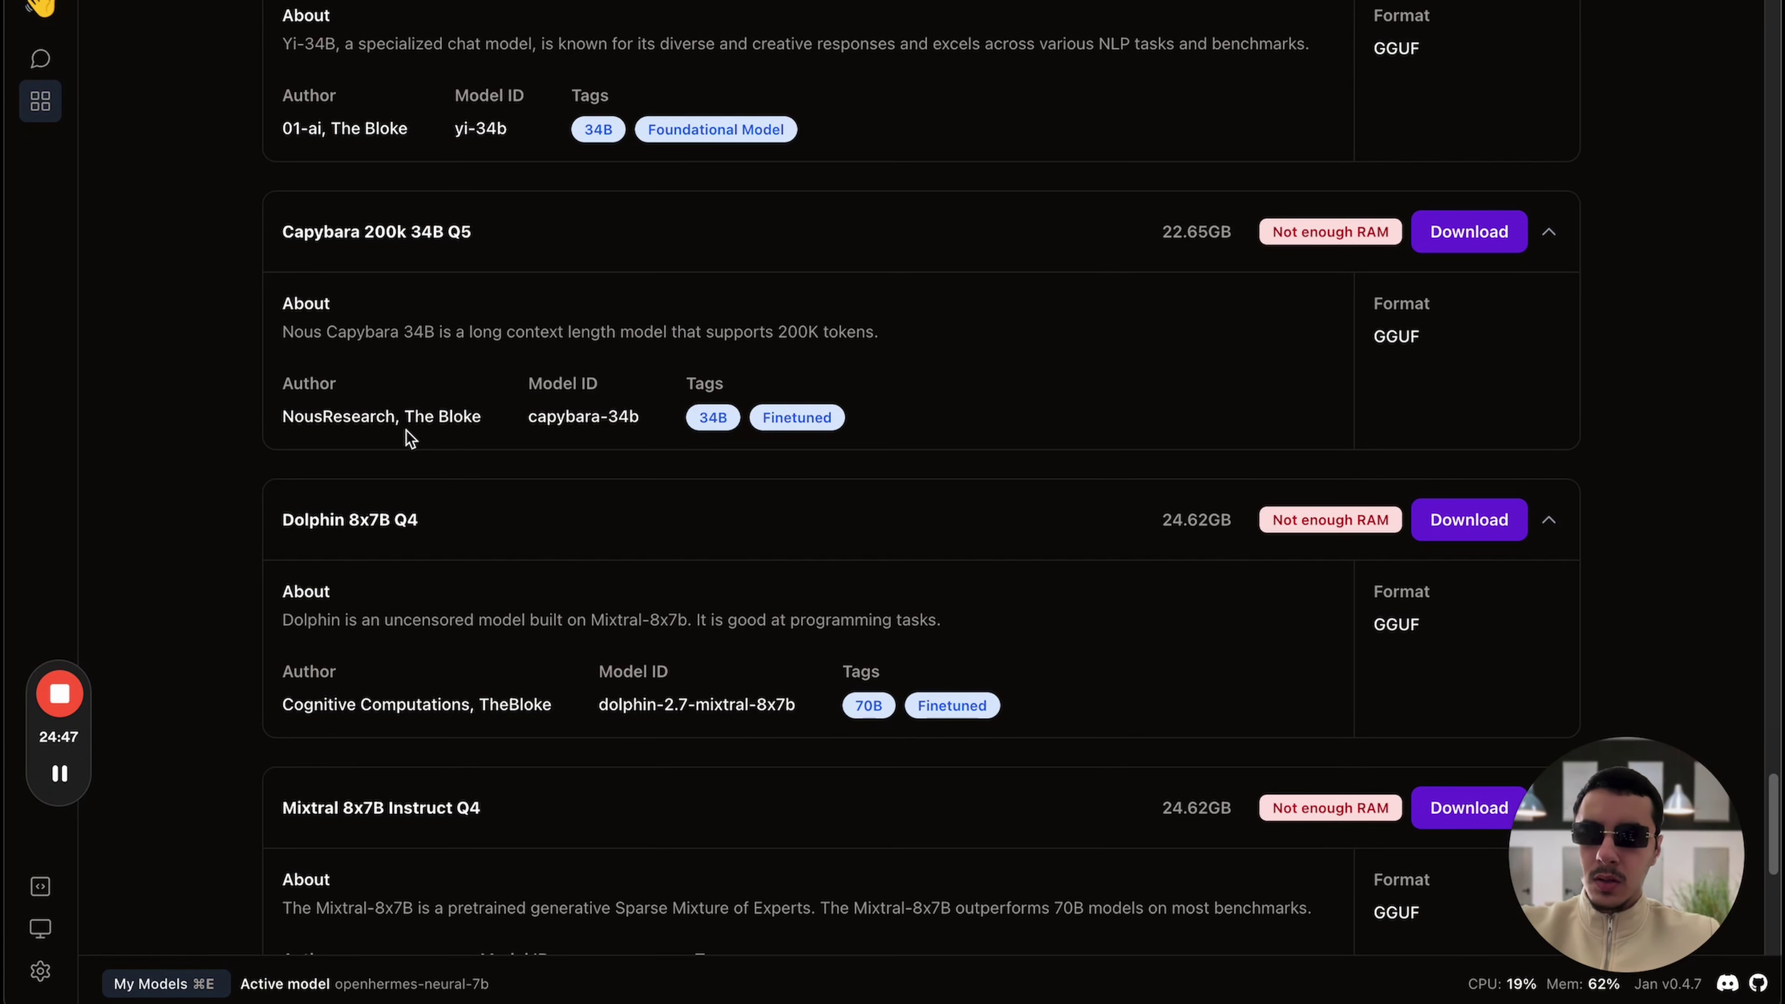
pyautogui.scroll(-3, 422, 422)
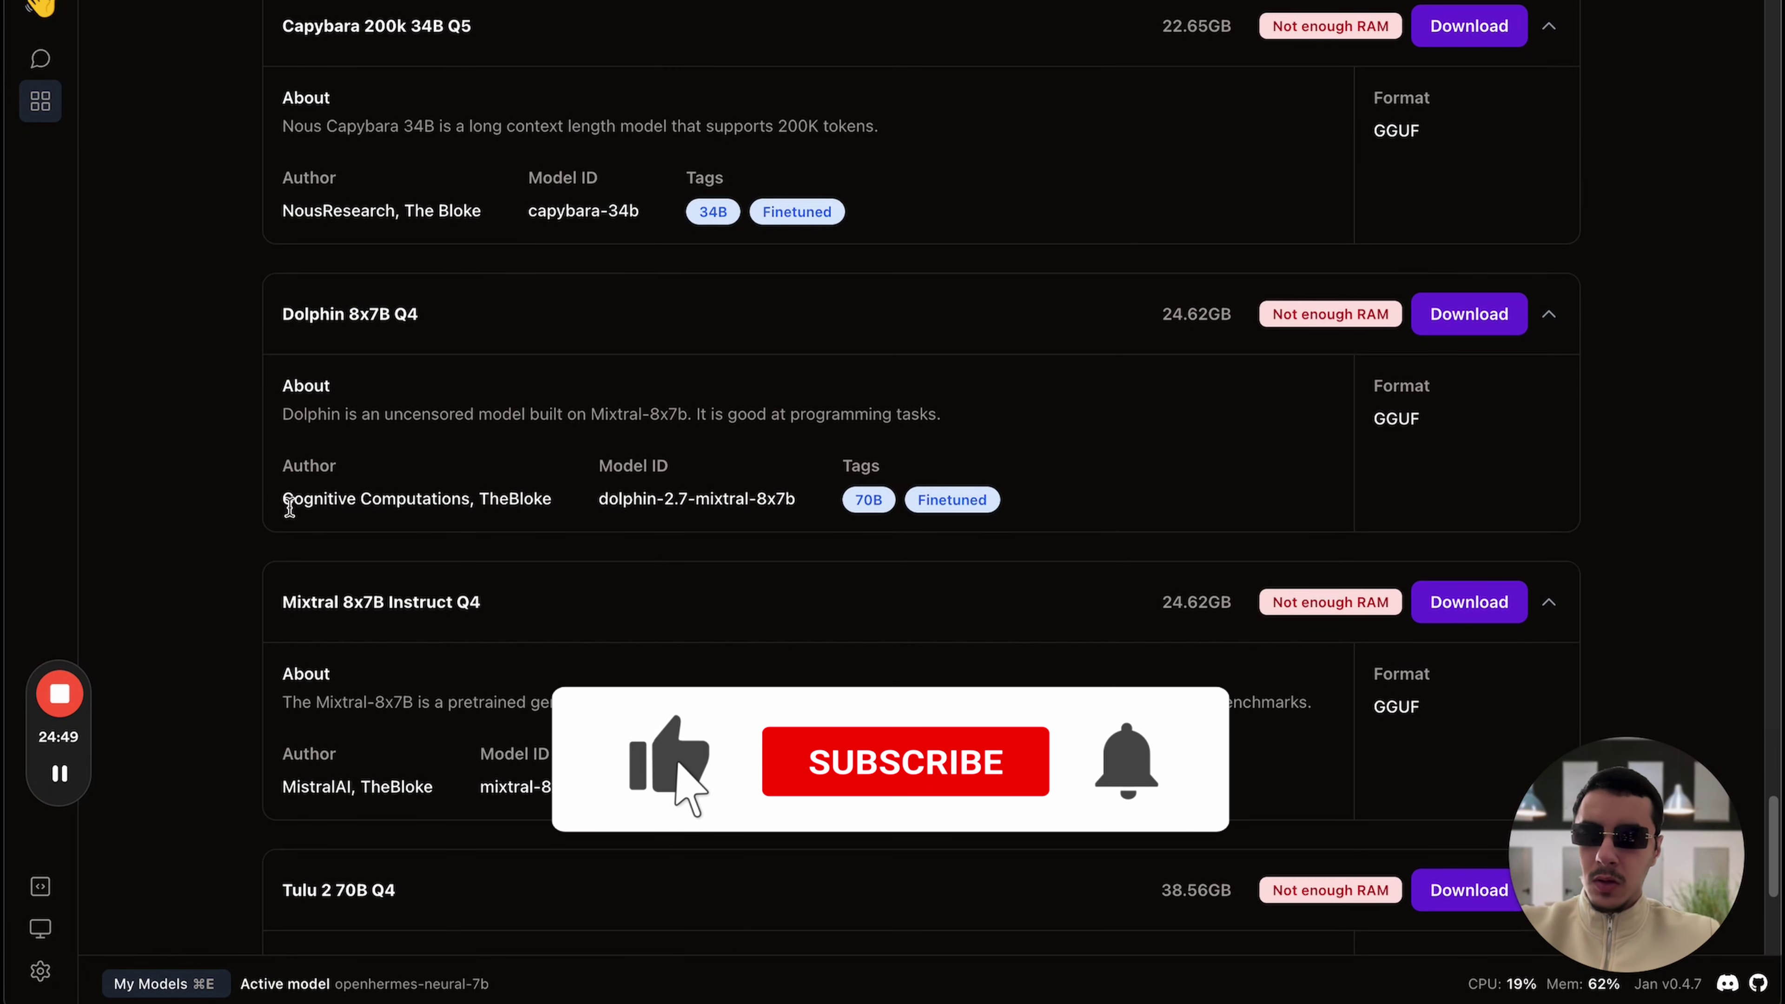
pyautogui.scroll(-5, 578, 502)
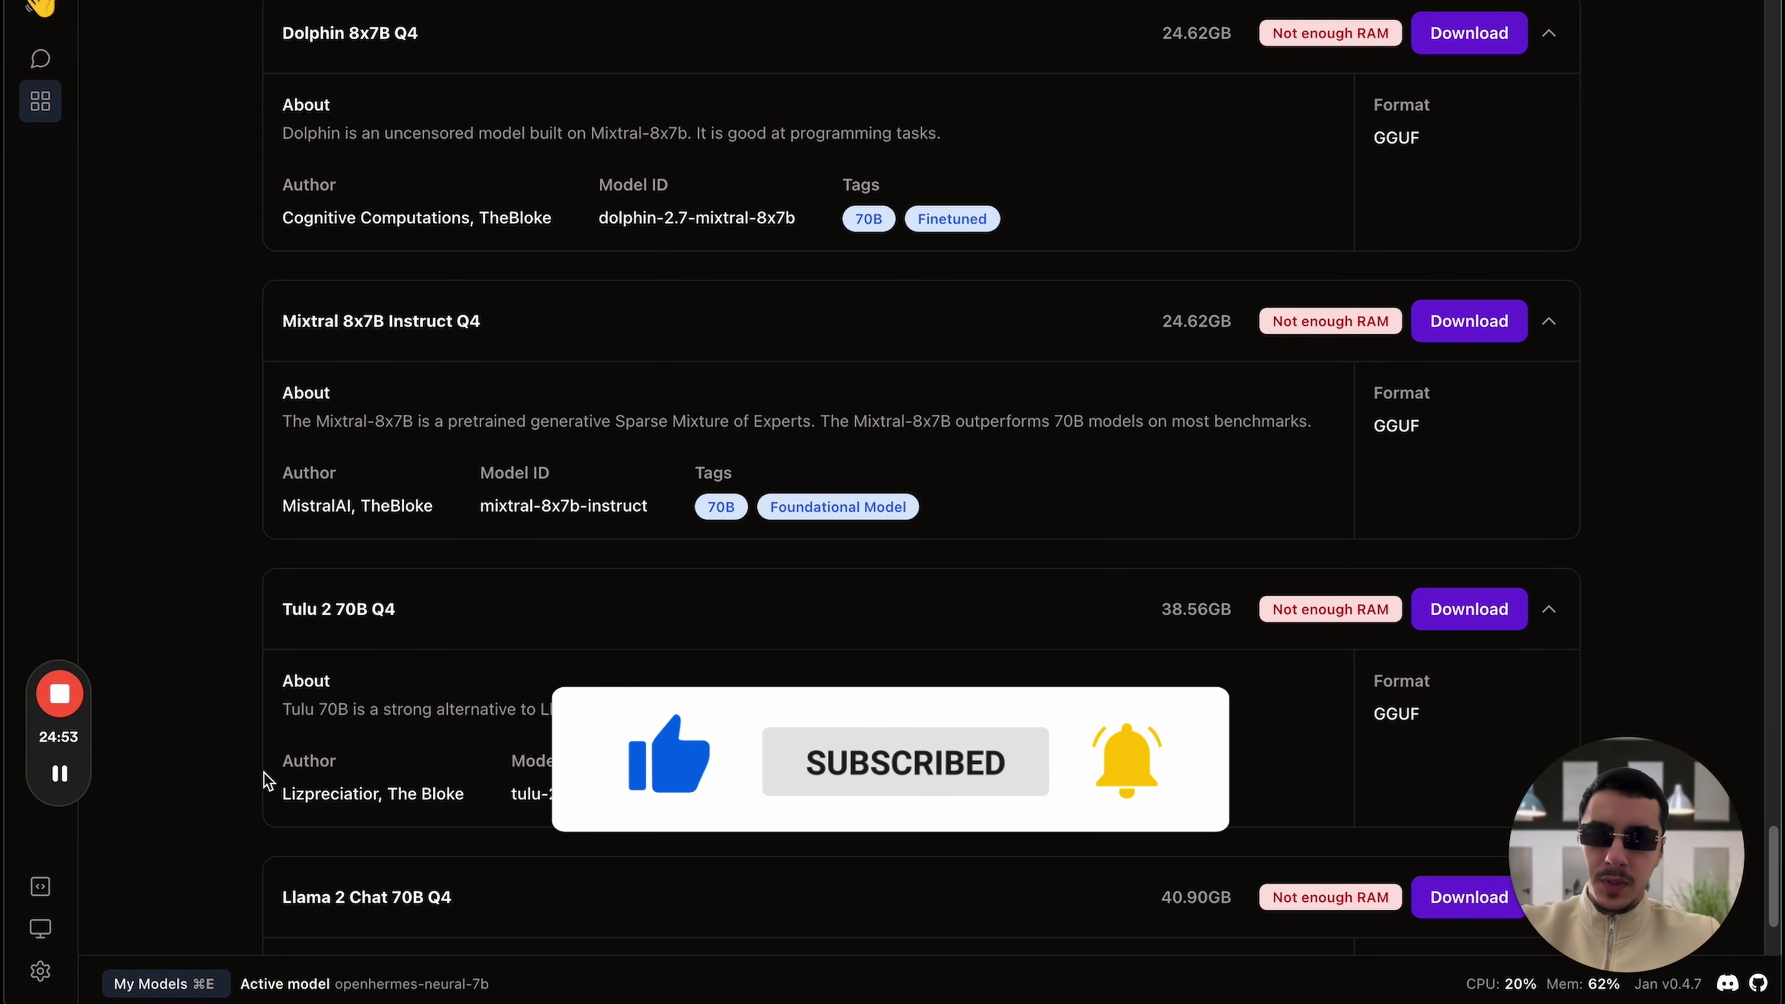
pyautogui.scroll(-1, 450, 664)
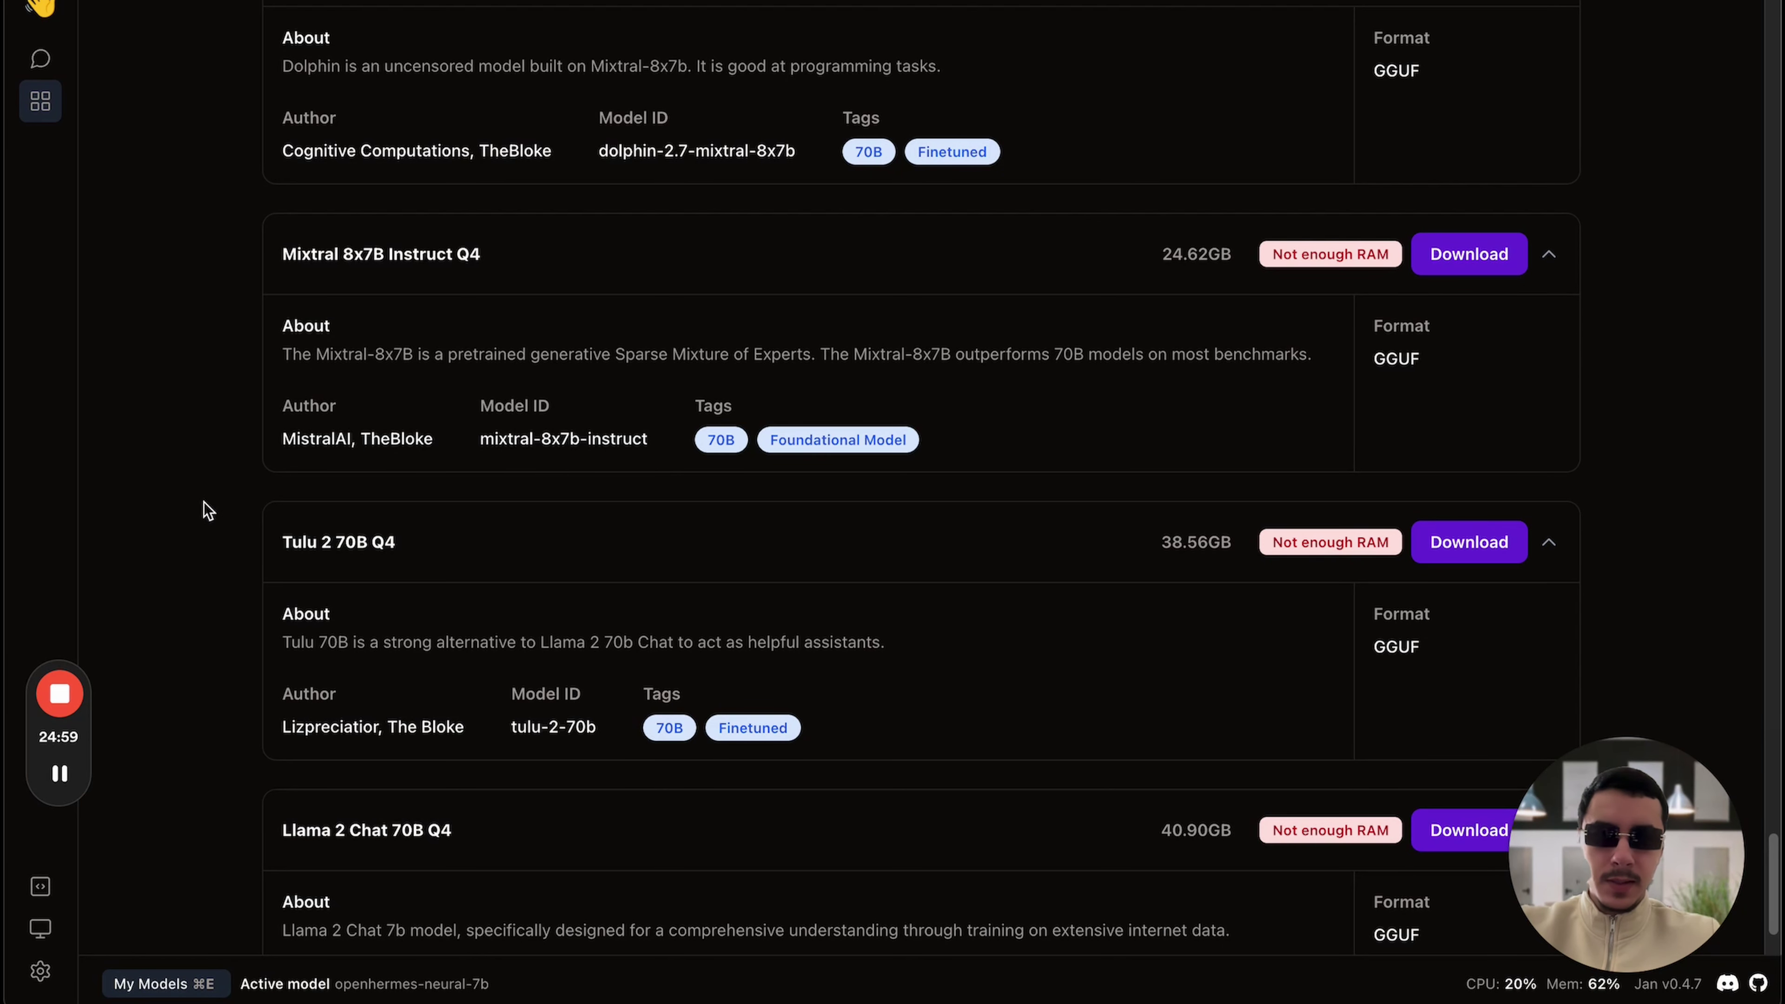
pyautogui.scroll(-2, 204, 502)
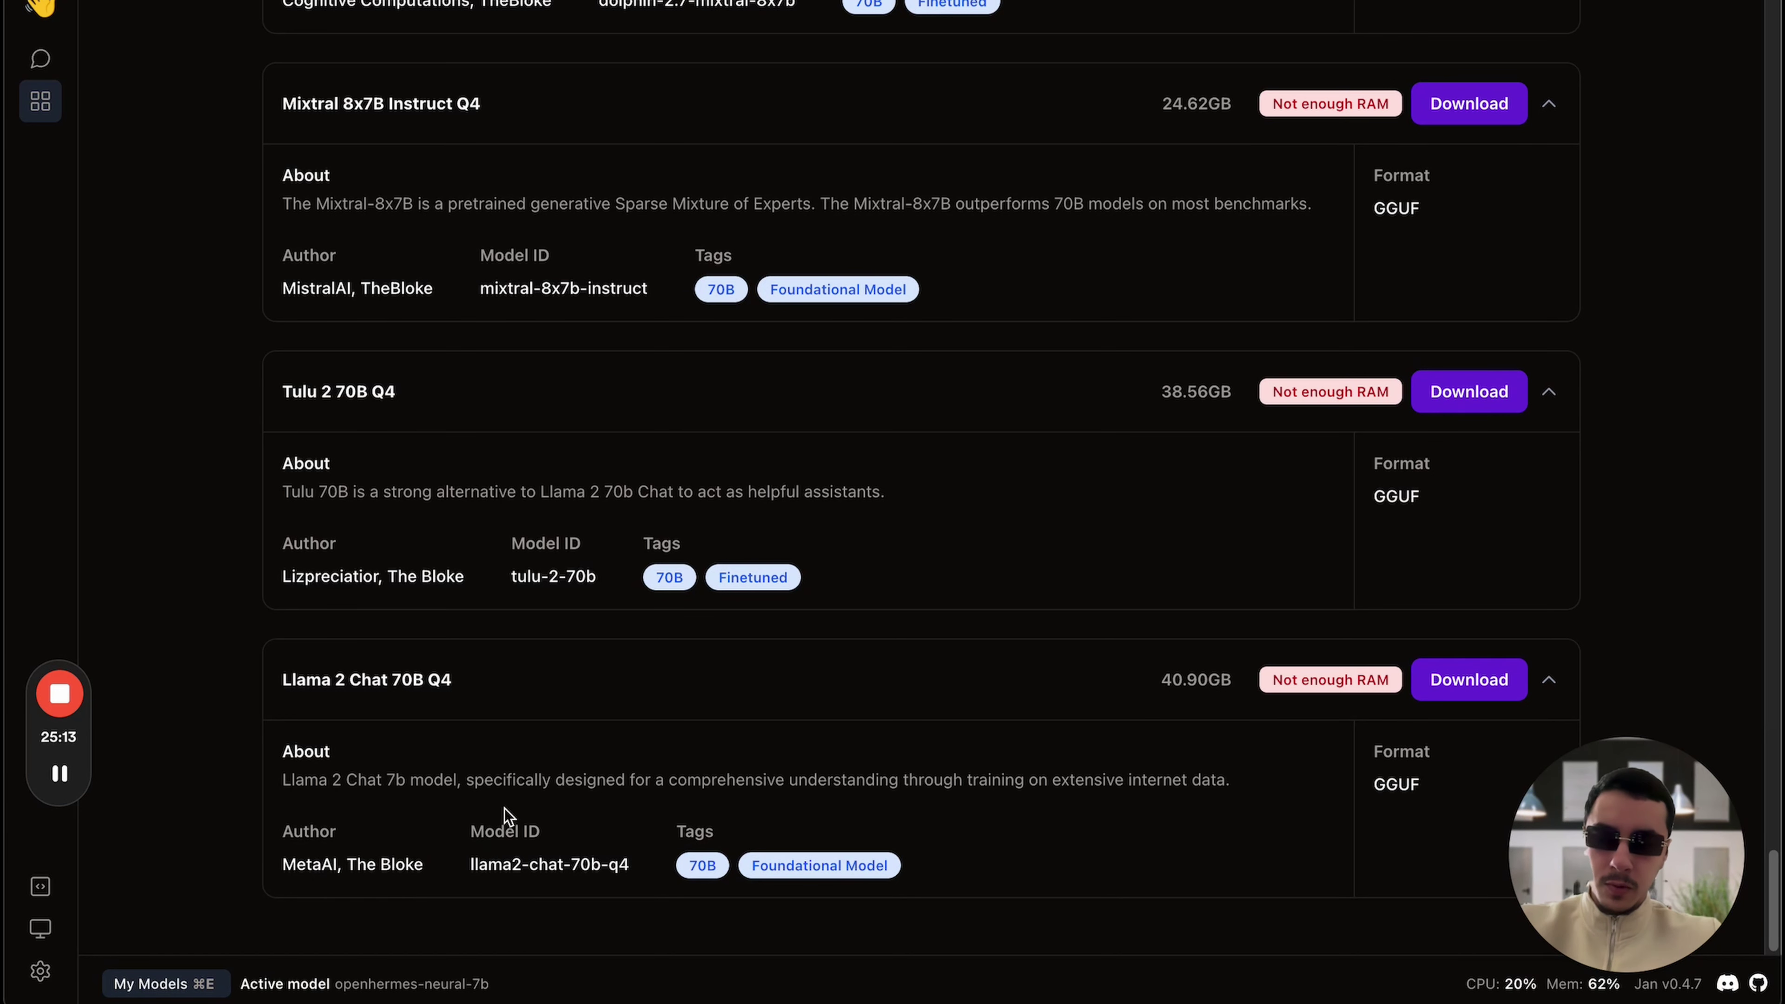
# - Return to the start of the Hub's model list, back to the Mistral Instruct 7B Q4 entry
pyautogui.scroll(20, 504, 809)
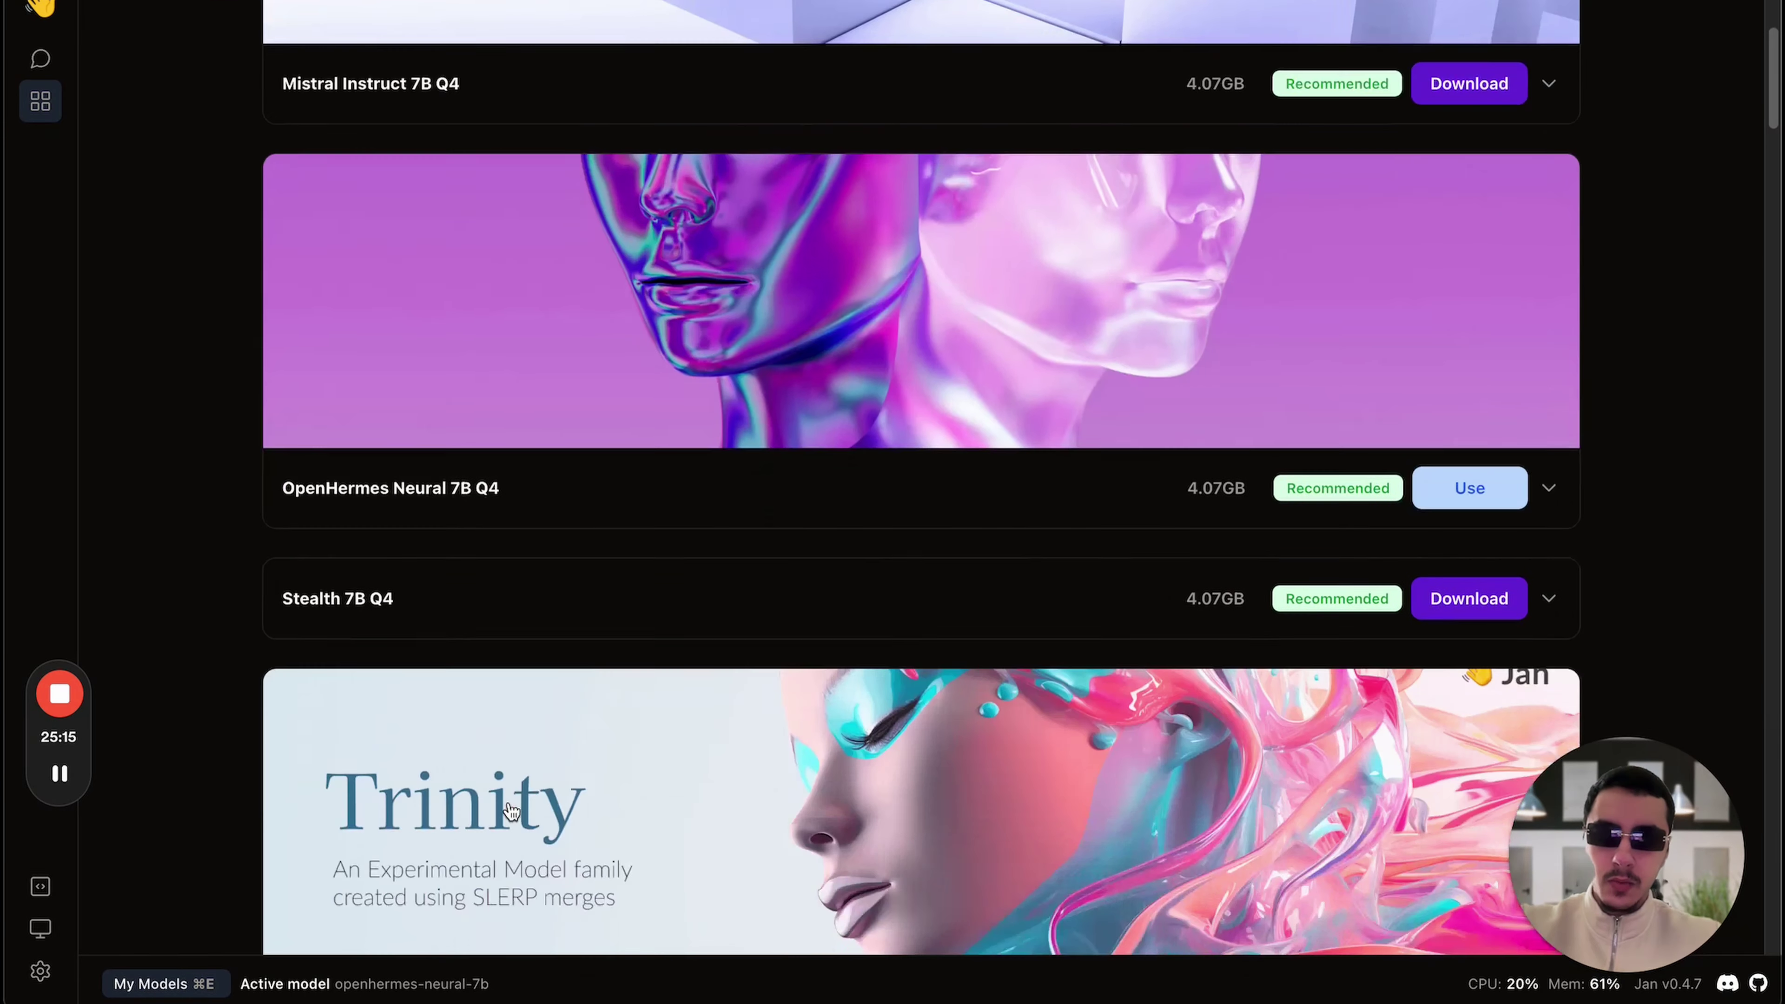
pyautogui.scroll(-2, 509, 810)
pyautogui.scroll(8, 509, 810)
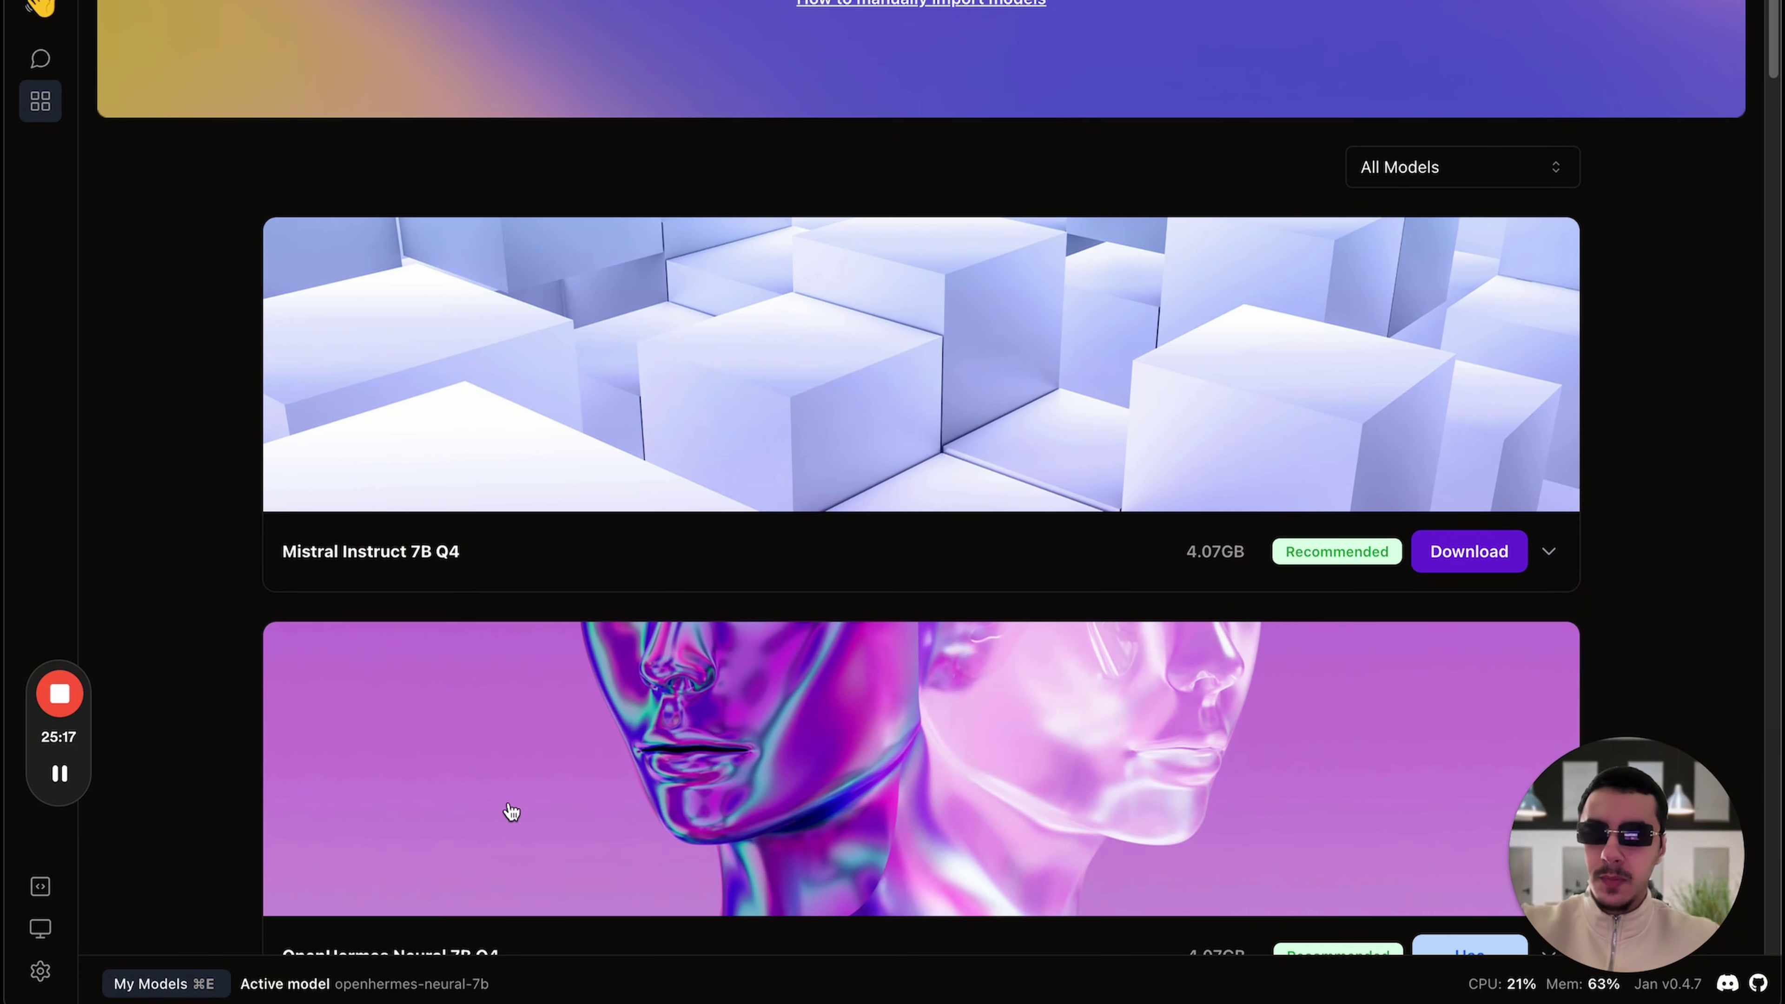
# - Expand the Mistral Instruct 7B Q4 entry and review its description, author, model ID and tags
pyautogui.click(937, 558)
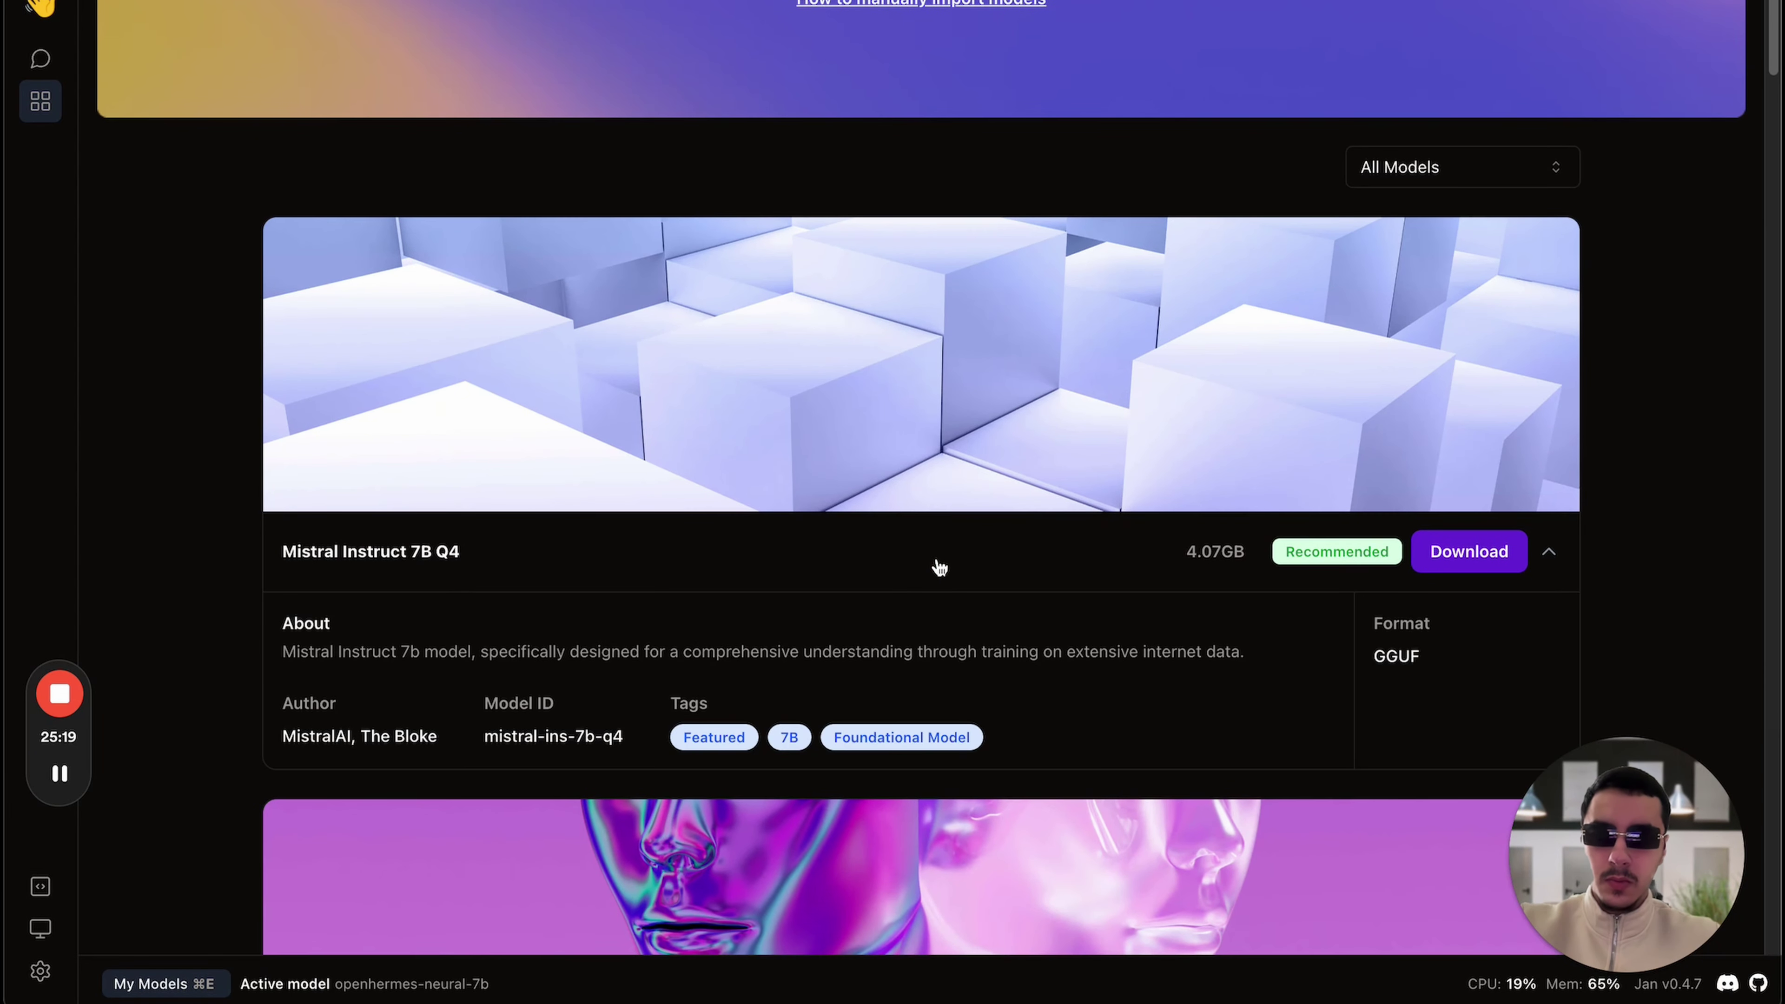
pyautogui.scroll(-6, 936, 563)
pyautogui.scroll(4, 773, 576)
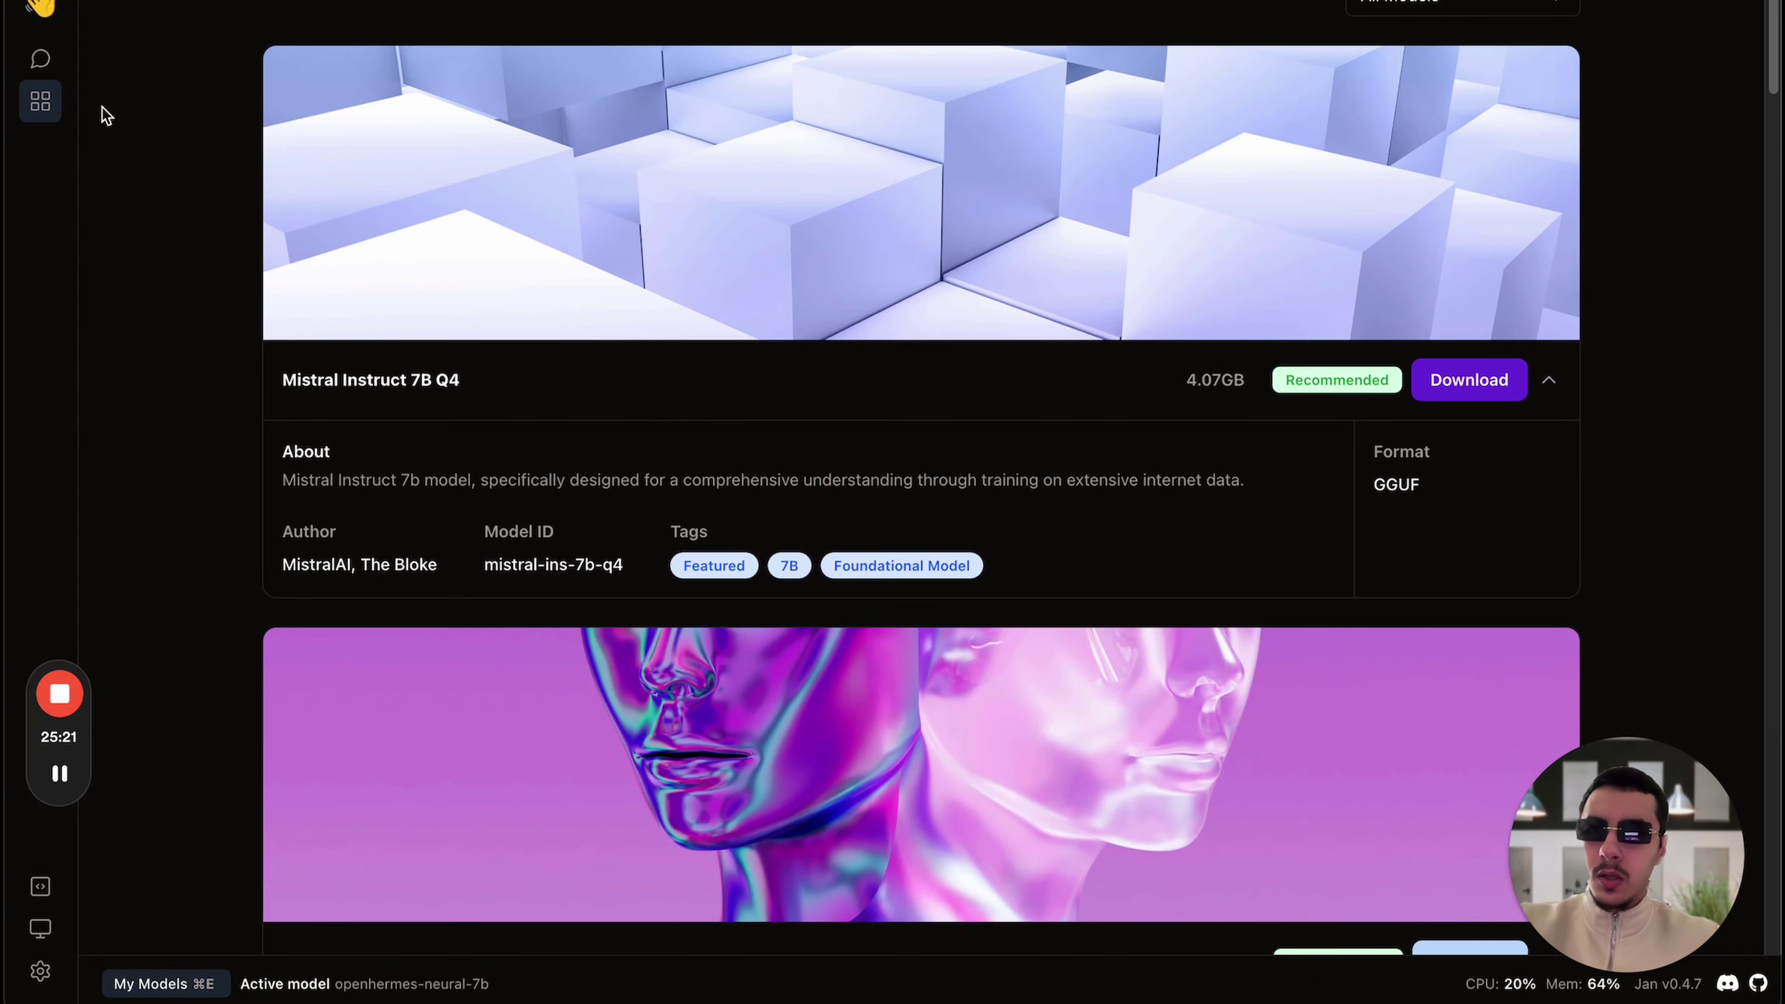
# - Return to Jan's chat threads and look over the stories in the "Hunters story Write a tale" thread
pyautogui.click(40, 59)
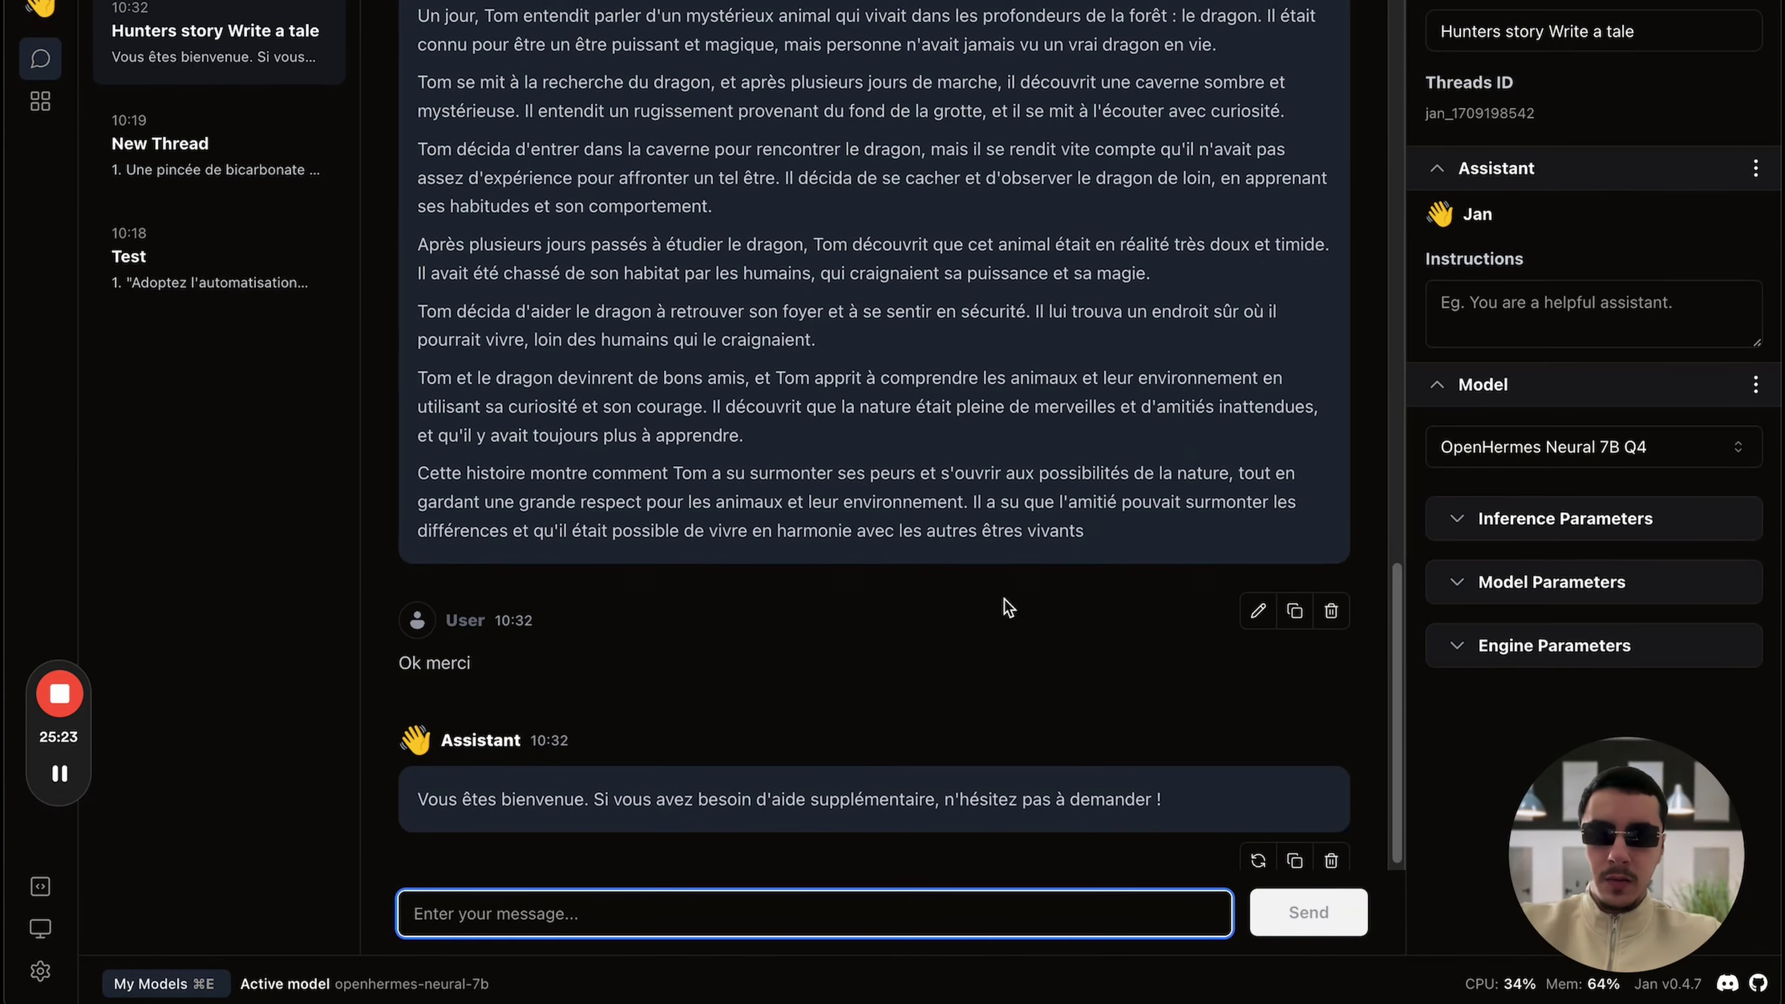
pyautogui.scroll(10, 1004, 606)
pyautogui.scroll(-5, 1004, 598)
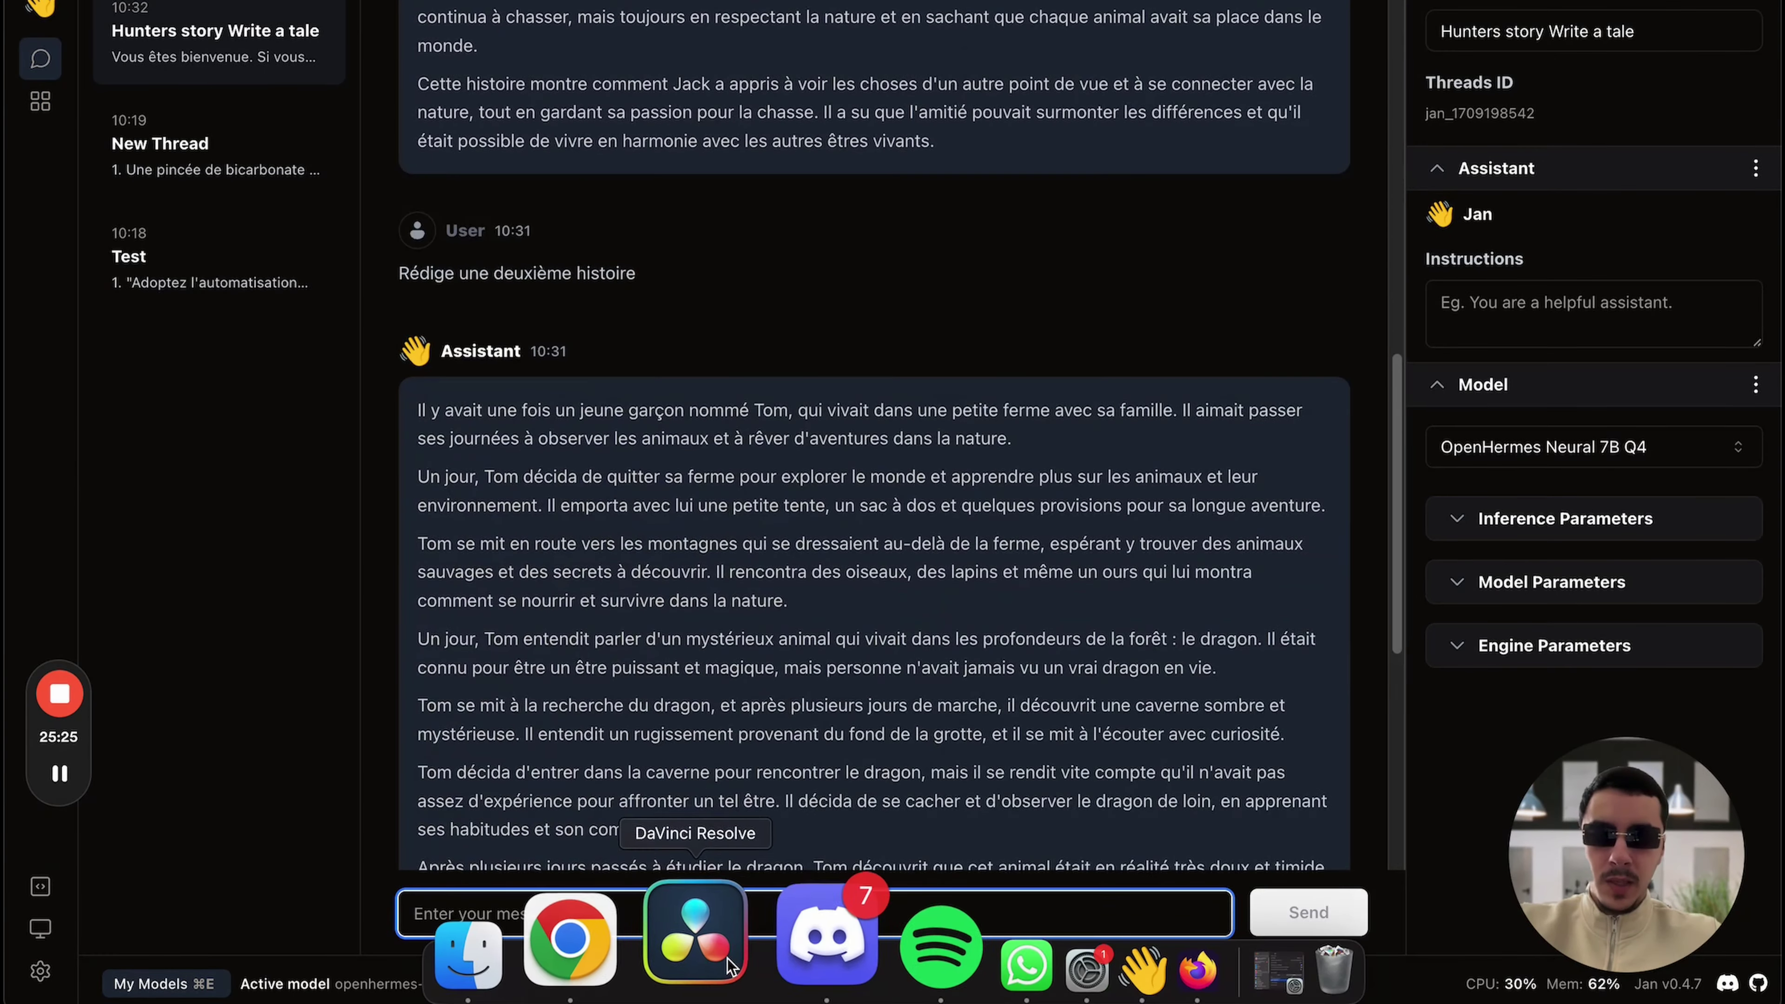
# - Switch to Chrome and search Google for "jan ai windows download" in a new tab
pyautogui.click(654, 942)
pyautogui.press('super+t')
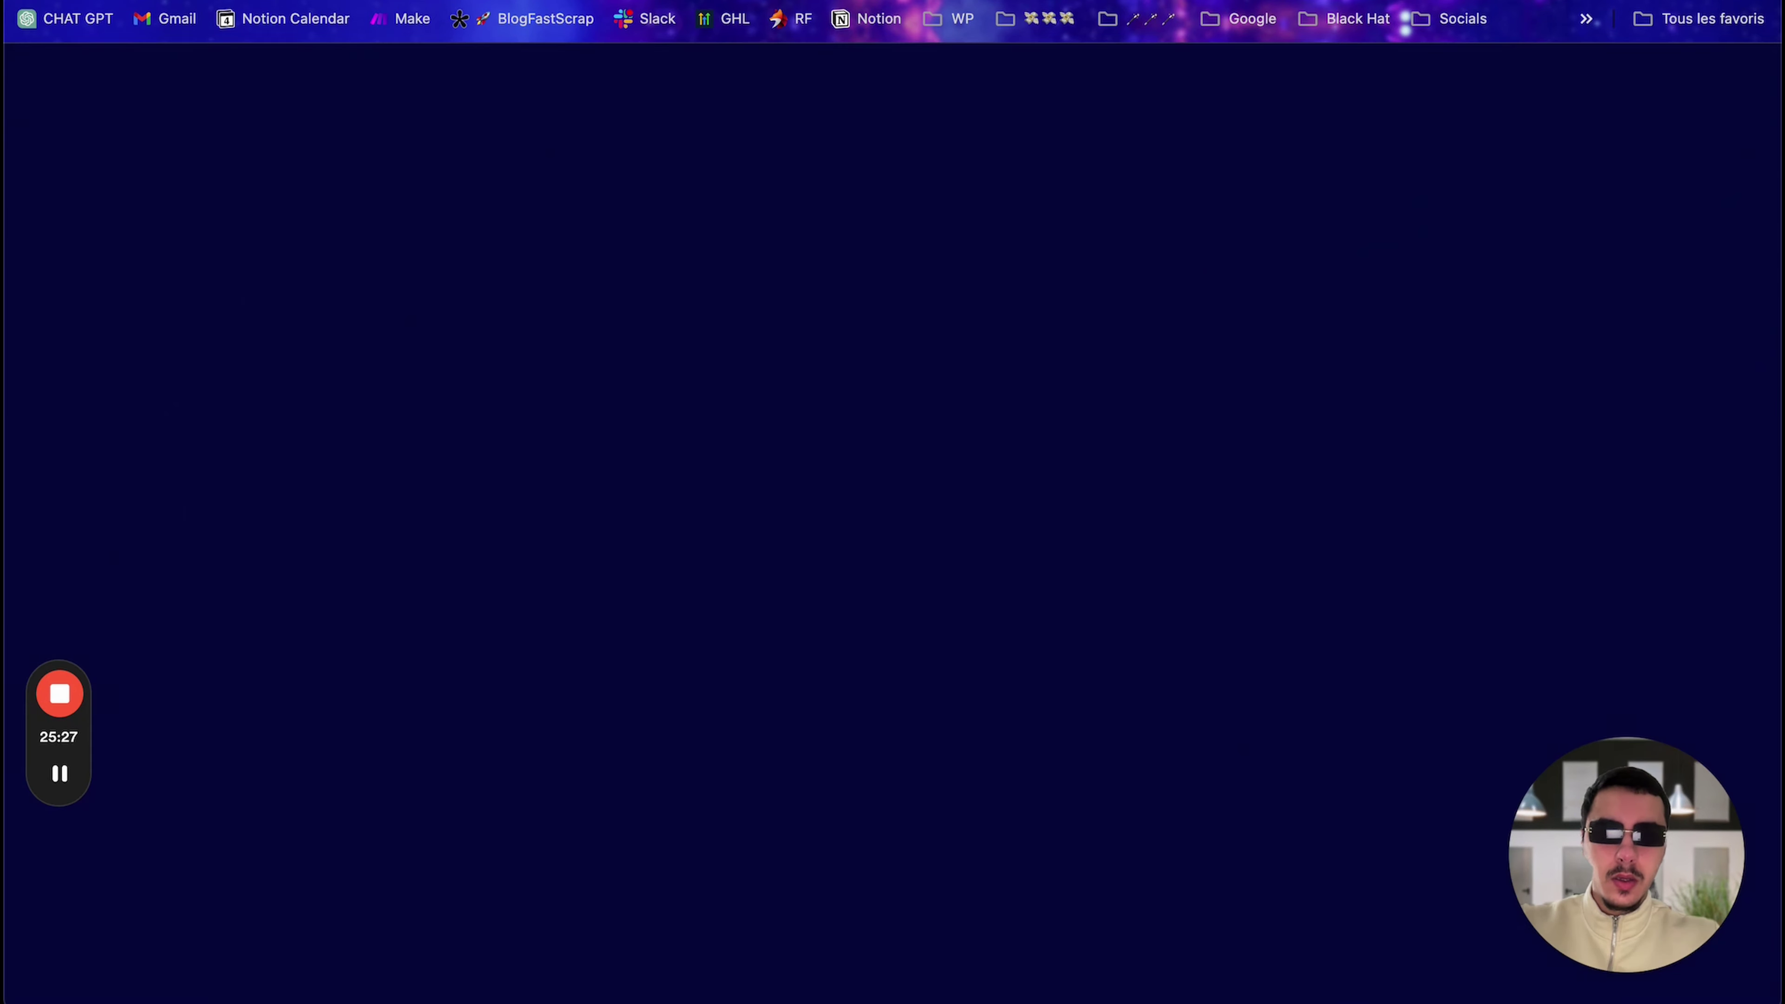
pyautogui.write('jan ai windows doq')
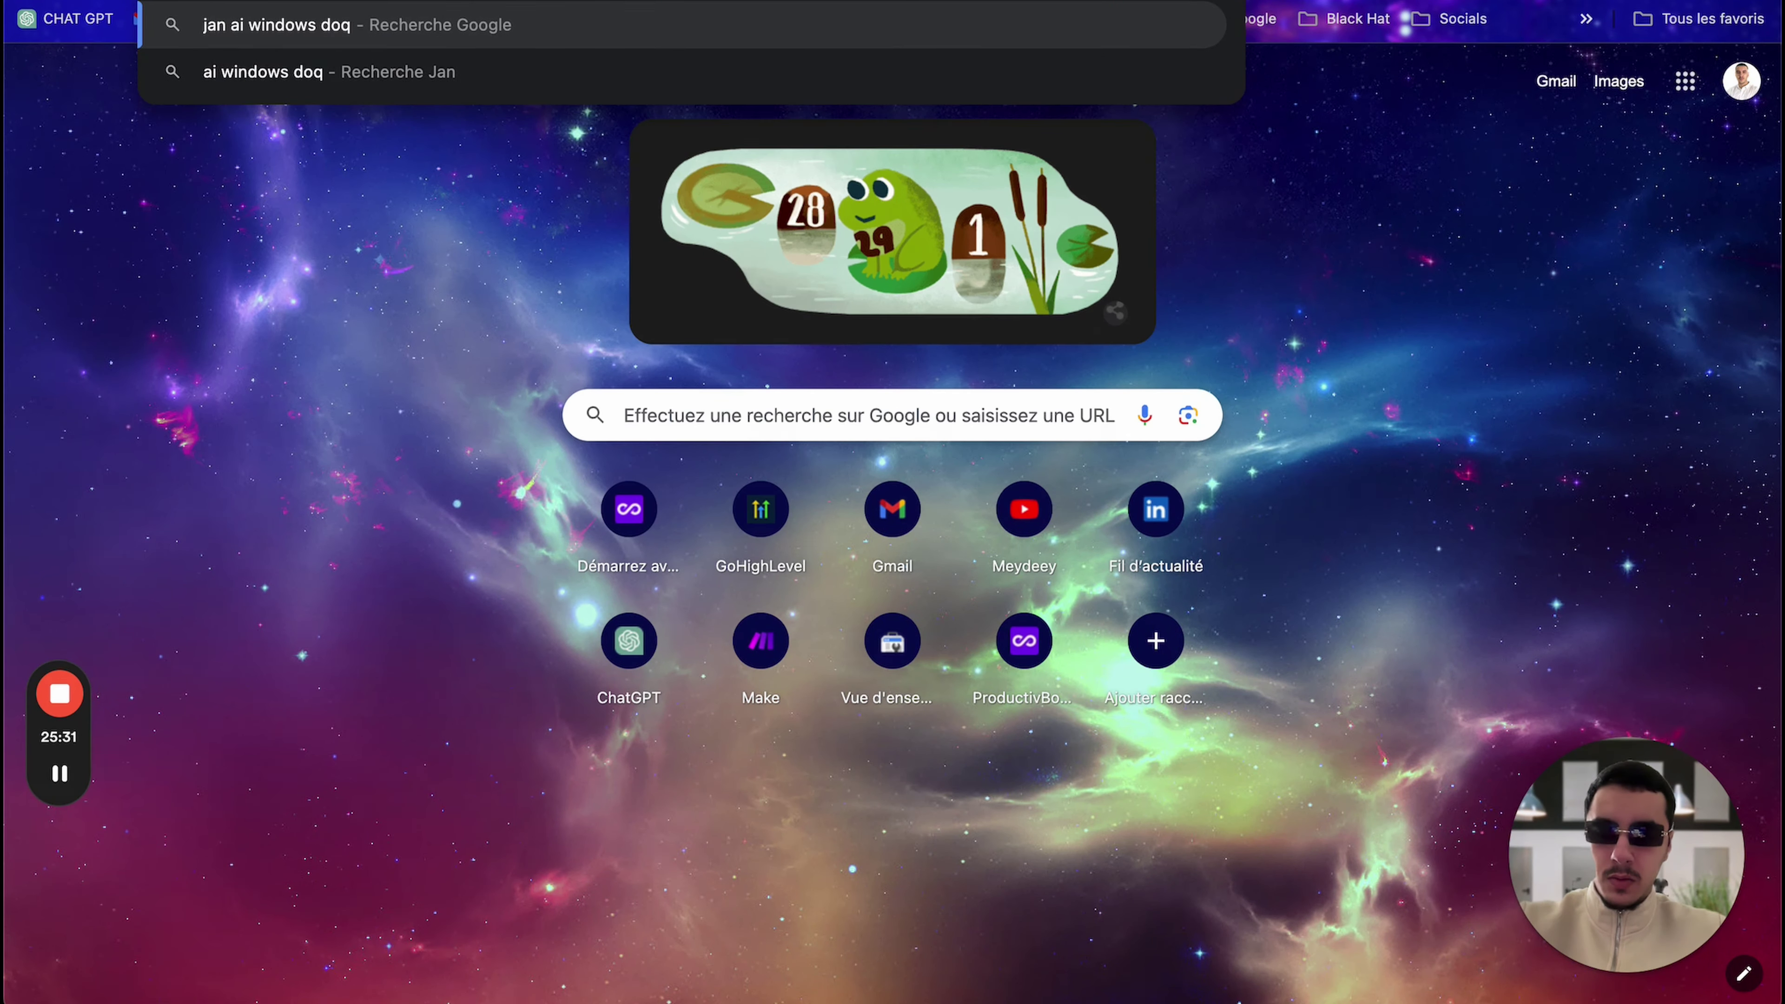
pyautogui.press('BackSpace')
pyautogui.write('wnload')
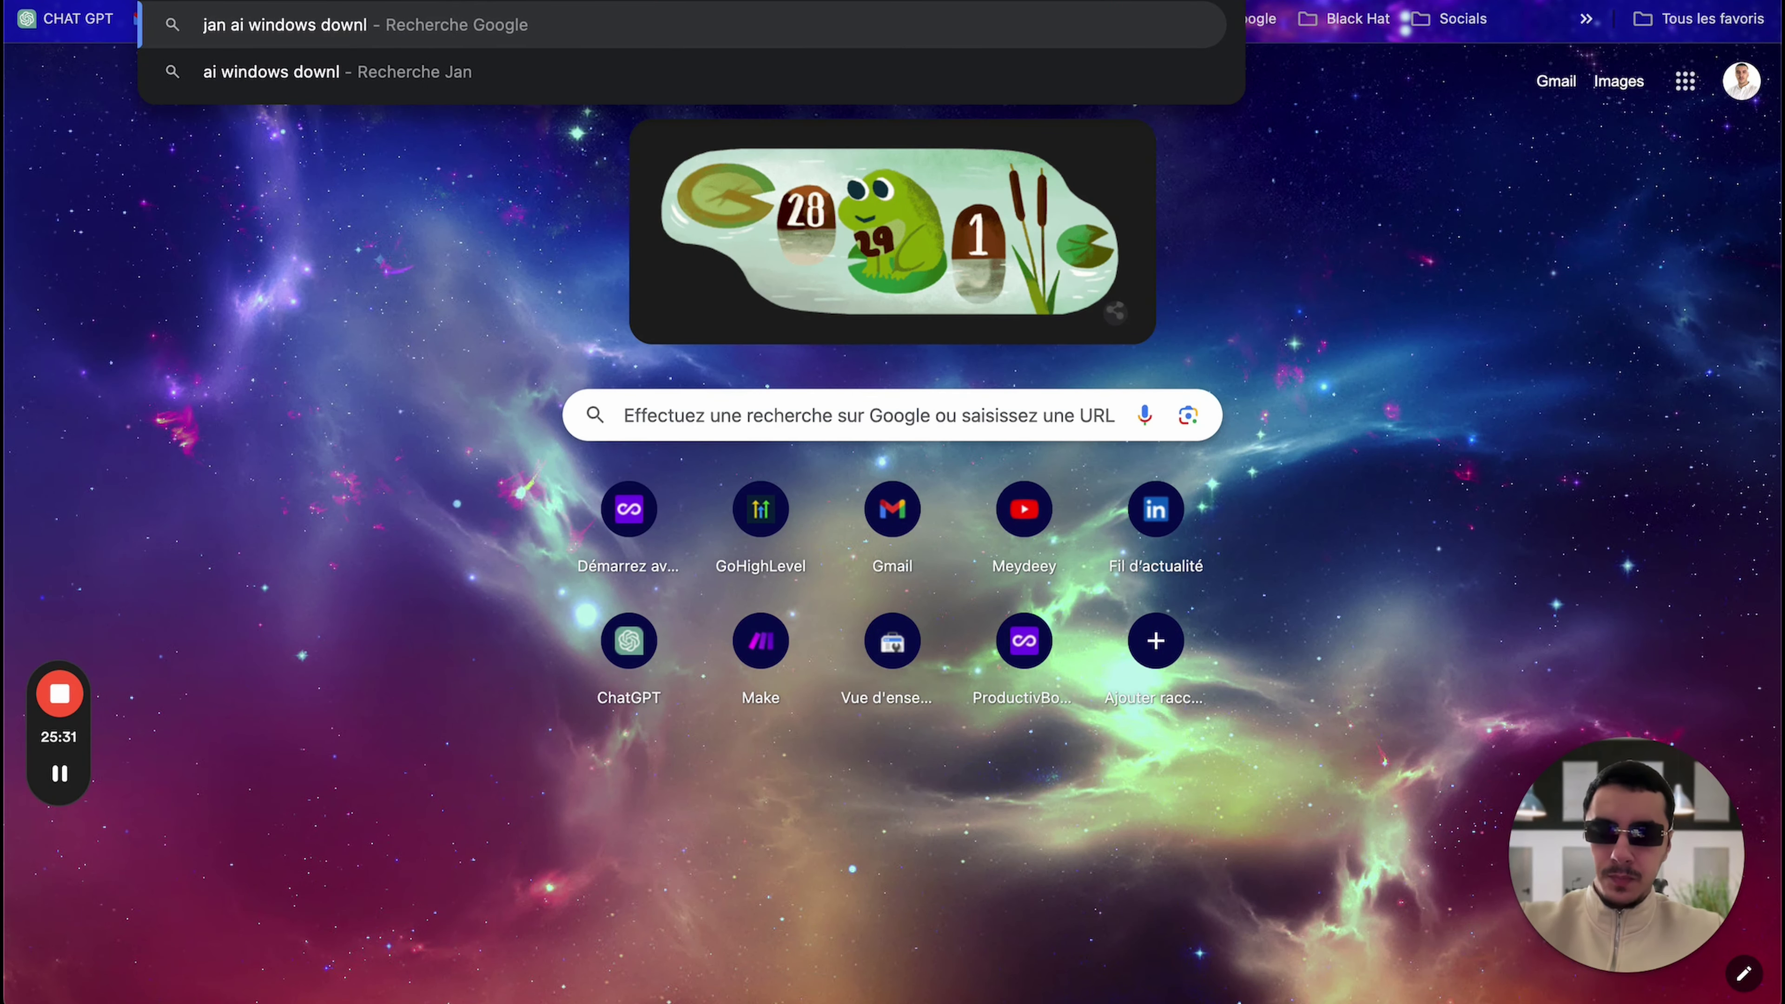
pyautogui.press('Return')
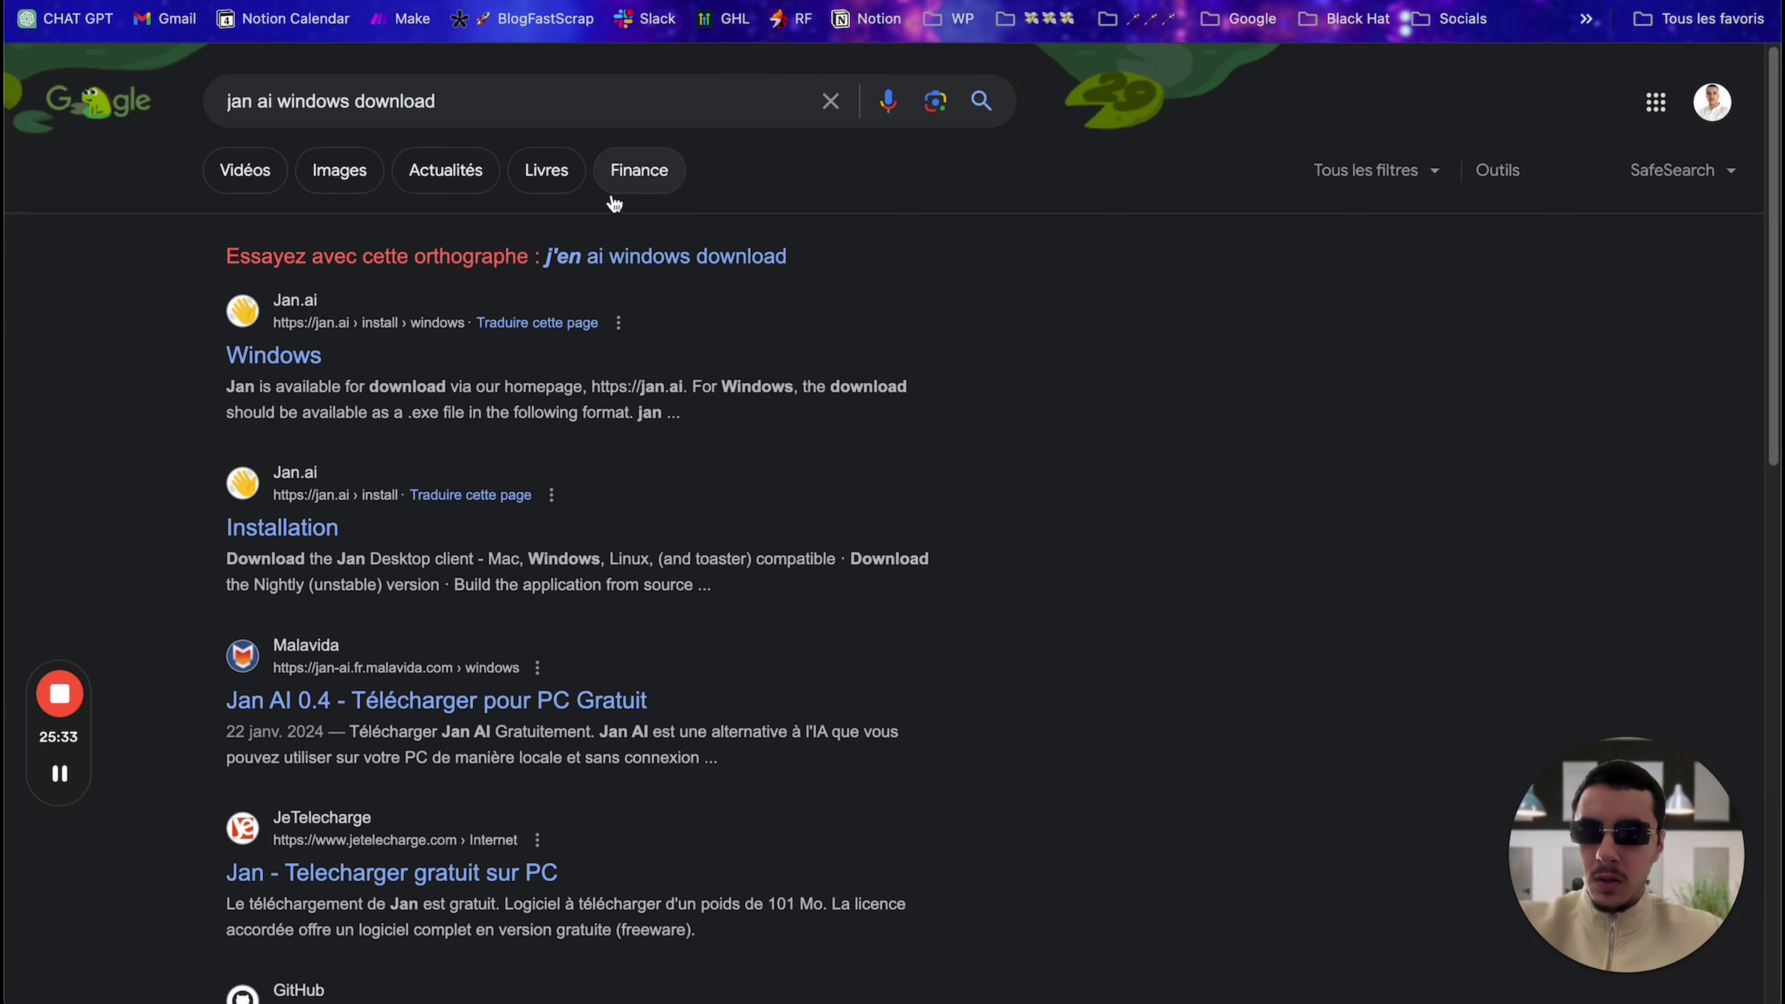
# - Open Jan.ai's Windows installation page and review its system requirements, installer and GitHub Releases sections
pyautogui.click(295, 356)
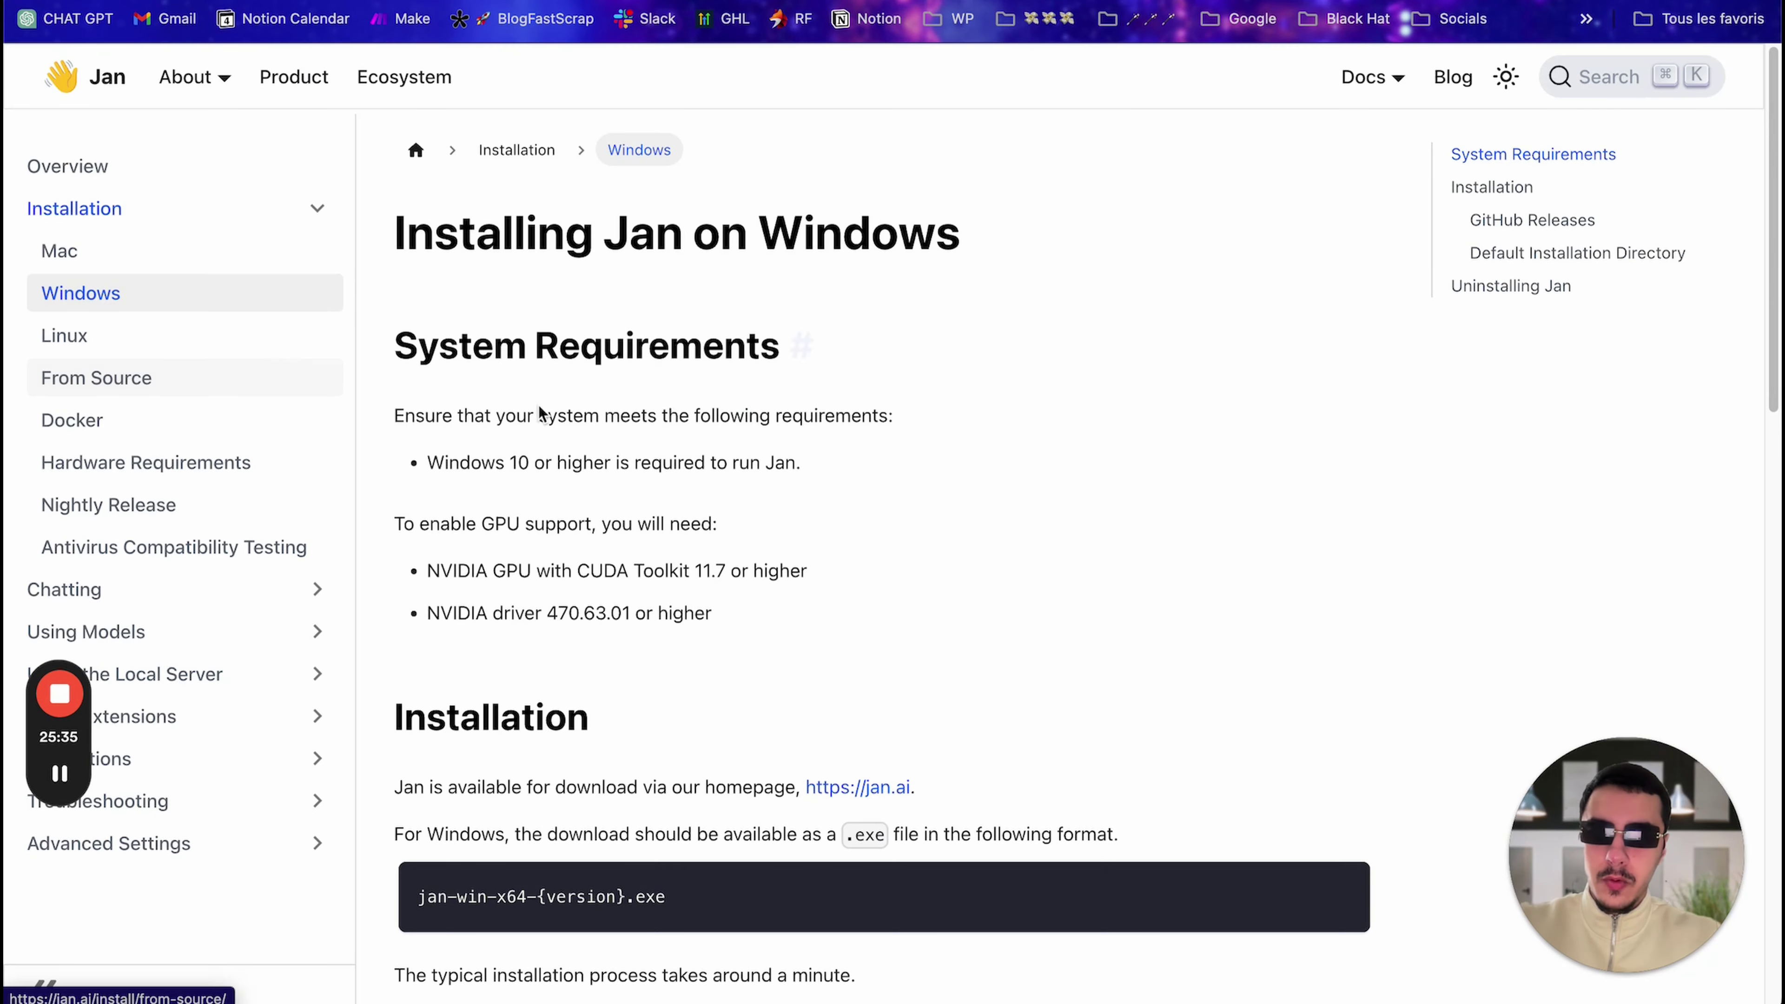
pyautogui.scroll(-6, 666, 355)
pyautogui.scroll(-10, 666, 355)
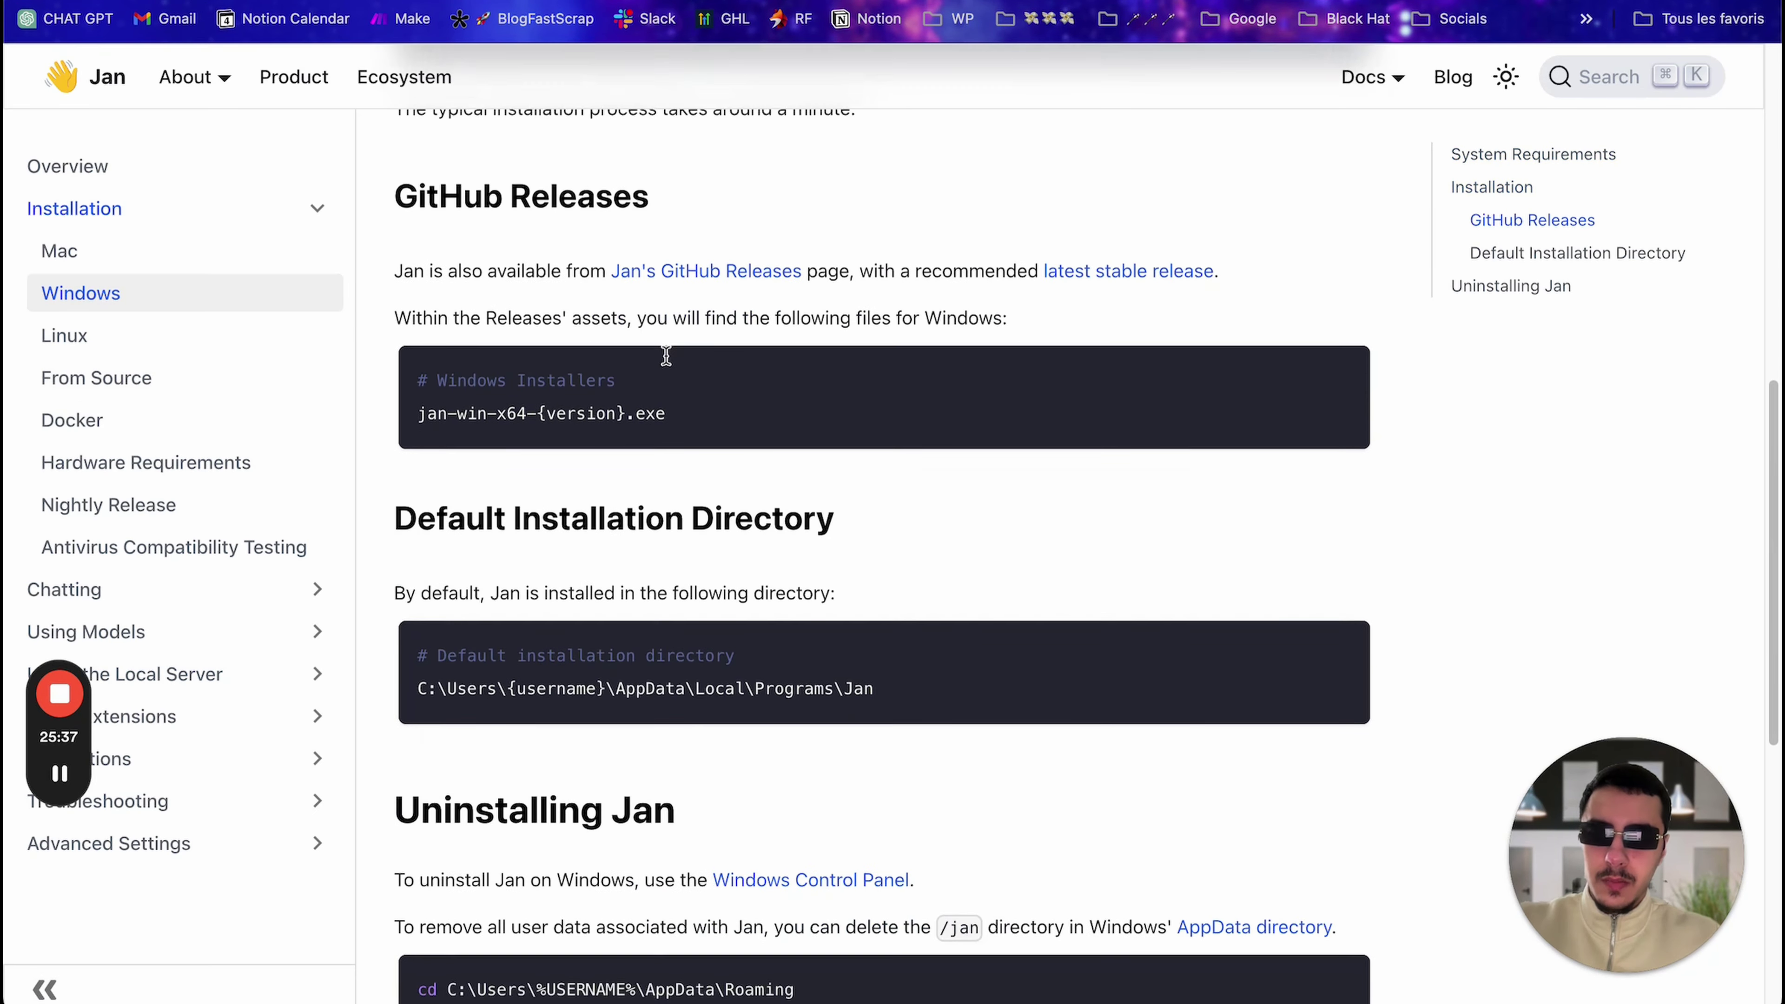
pyautogui.scroll(12, 667, 355)
pyautogui.scroll(1, 666, 355)
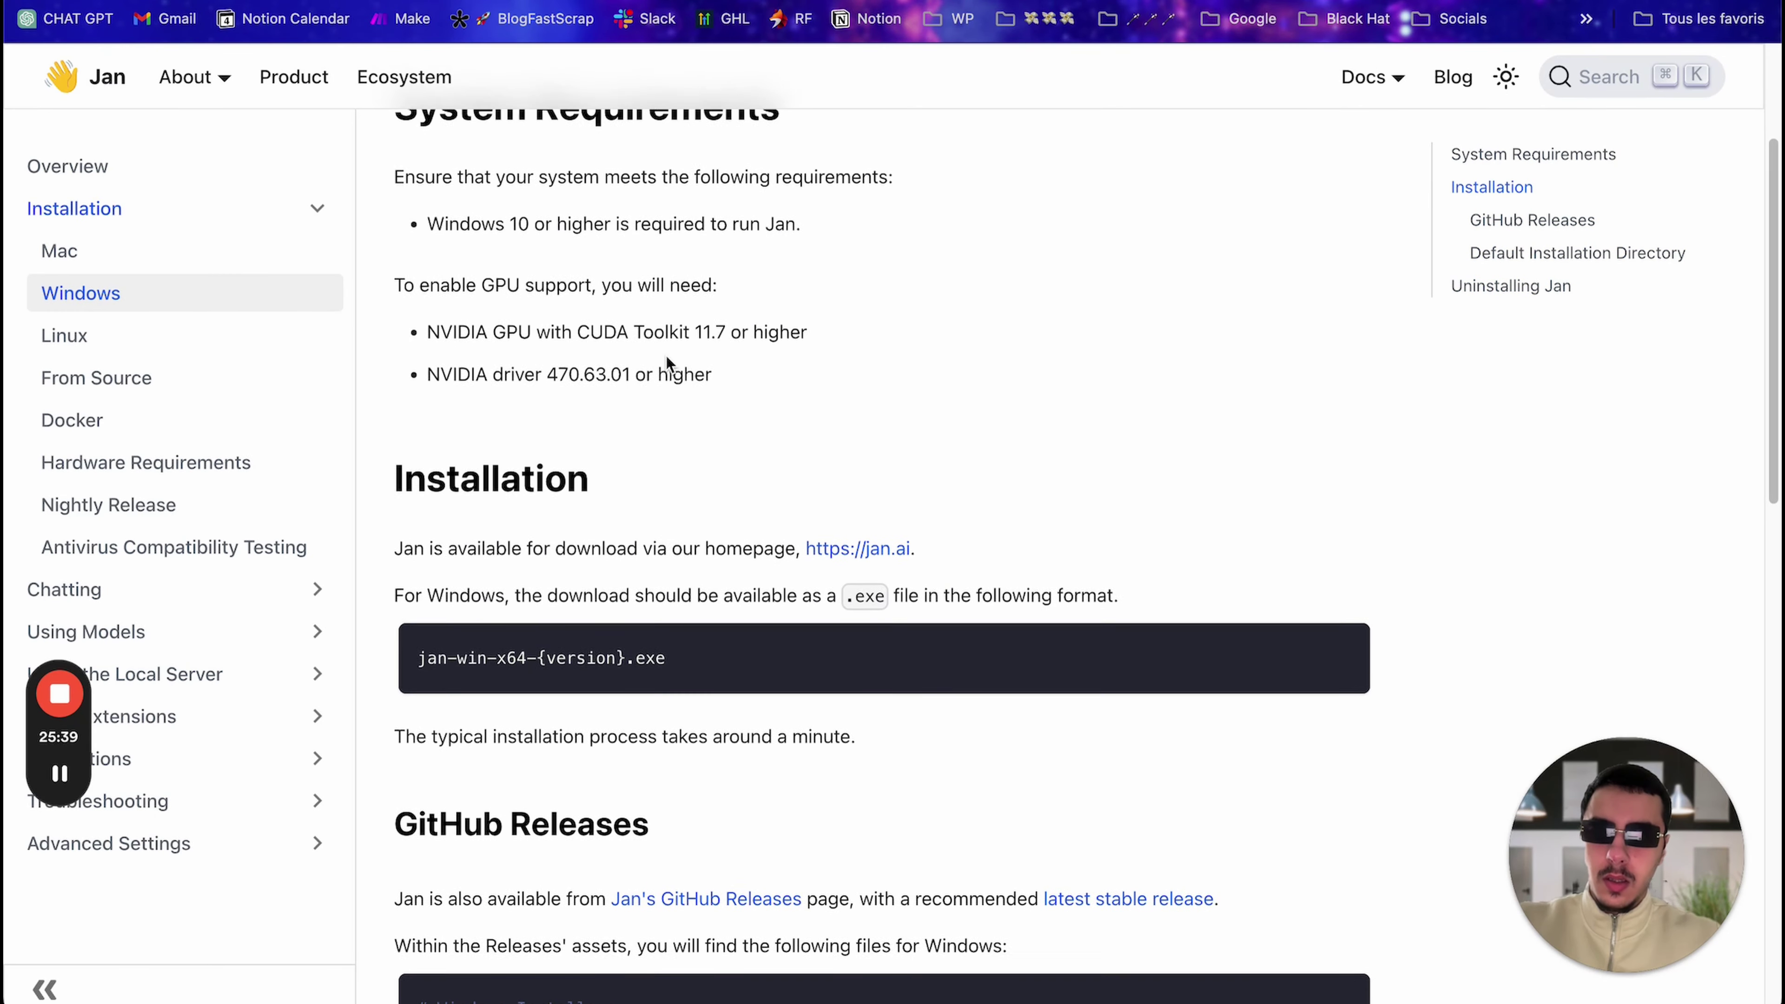
pyautogui.scroll(-2, 667, 356)
# - Return to the Google results and look through the other Jan download sources for Windows
pyautogui.press('super+bracketleft')
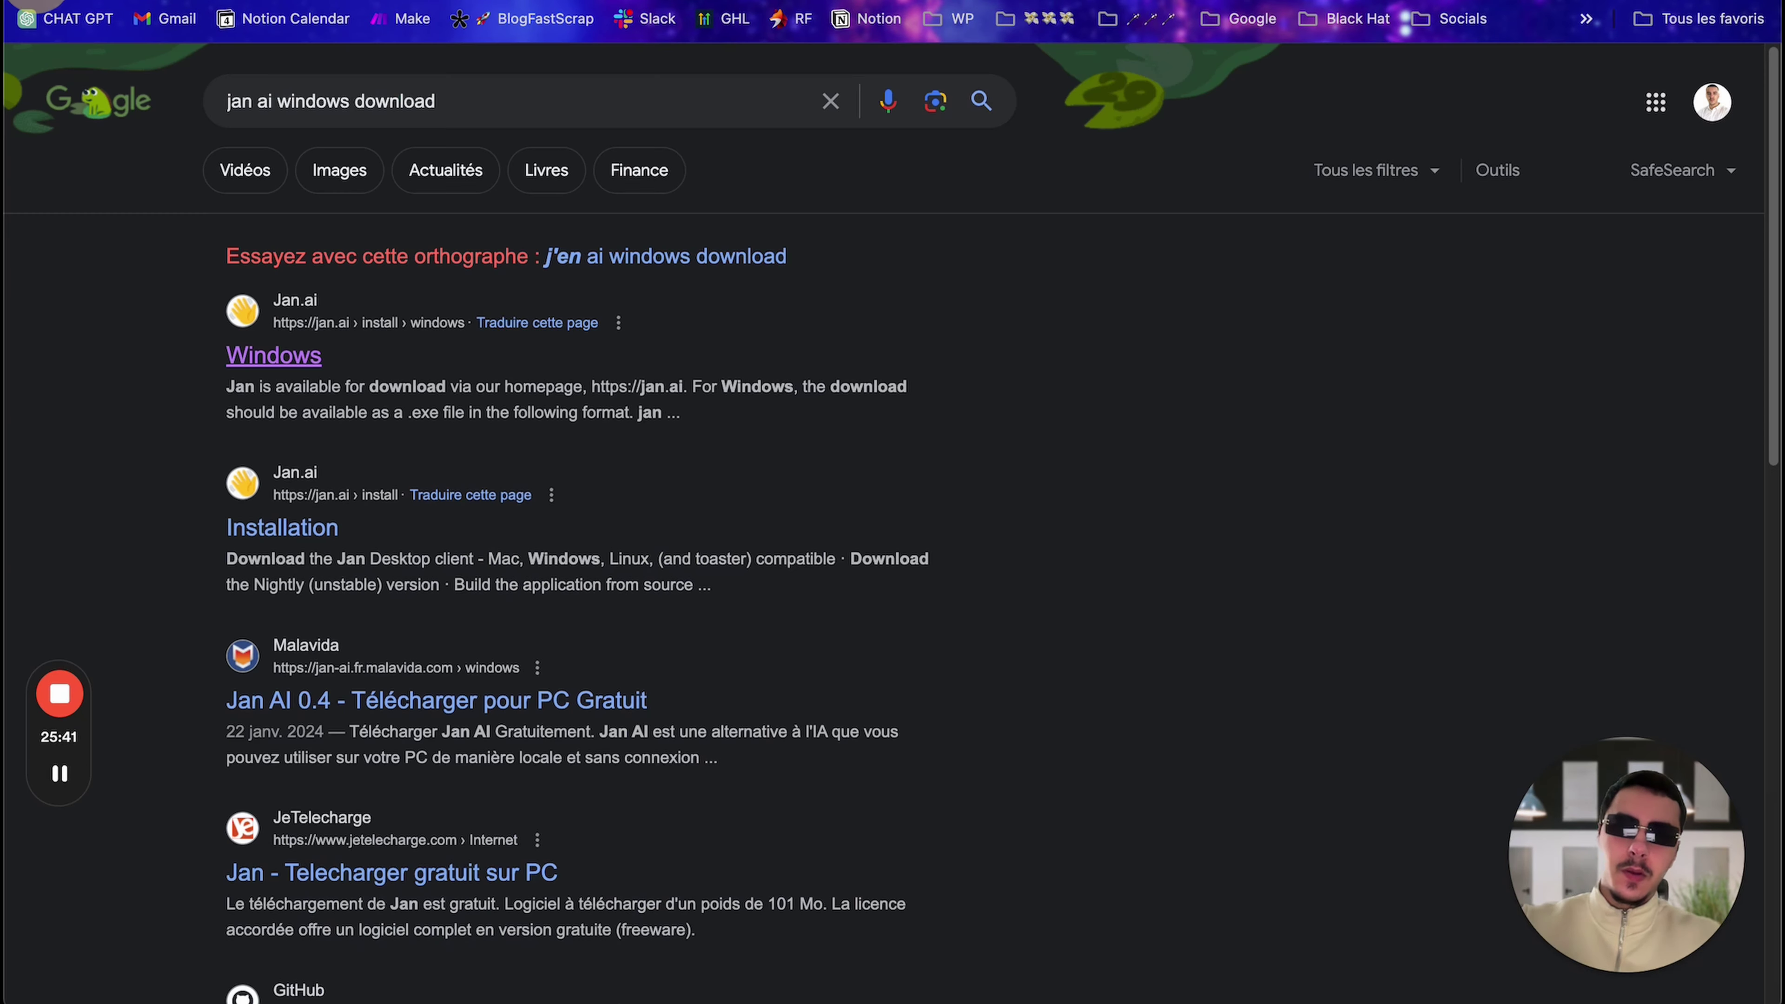
pyautogui.scroll(-6, 565, 766)
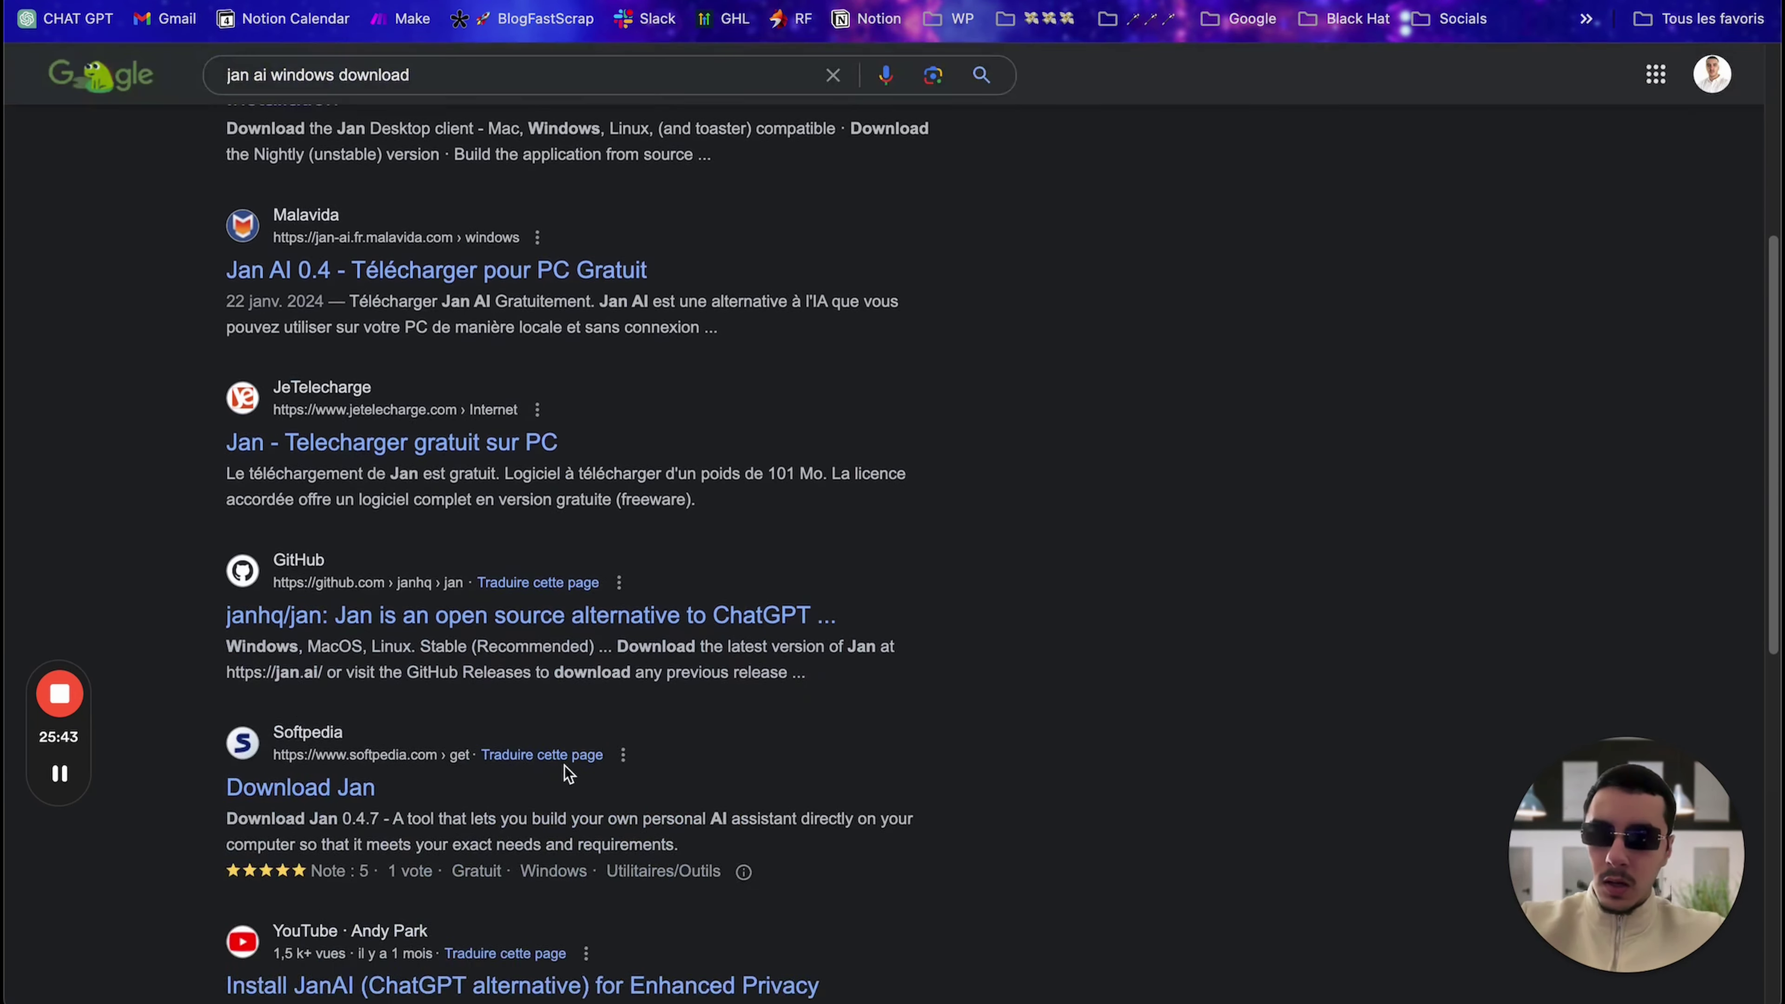
pyautogui.scroll(7, 565, 765)
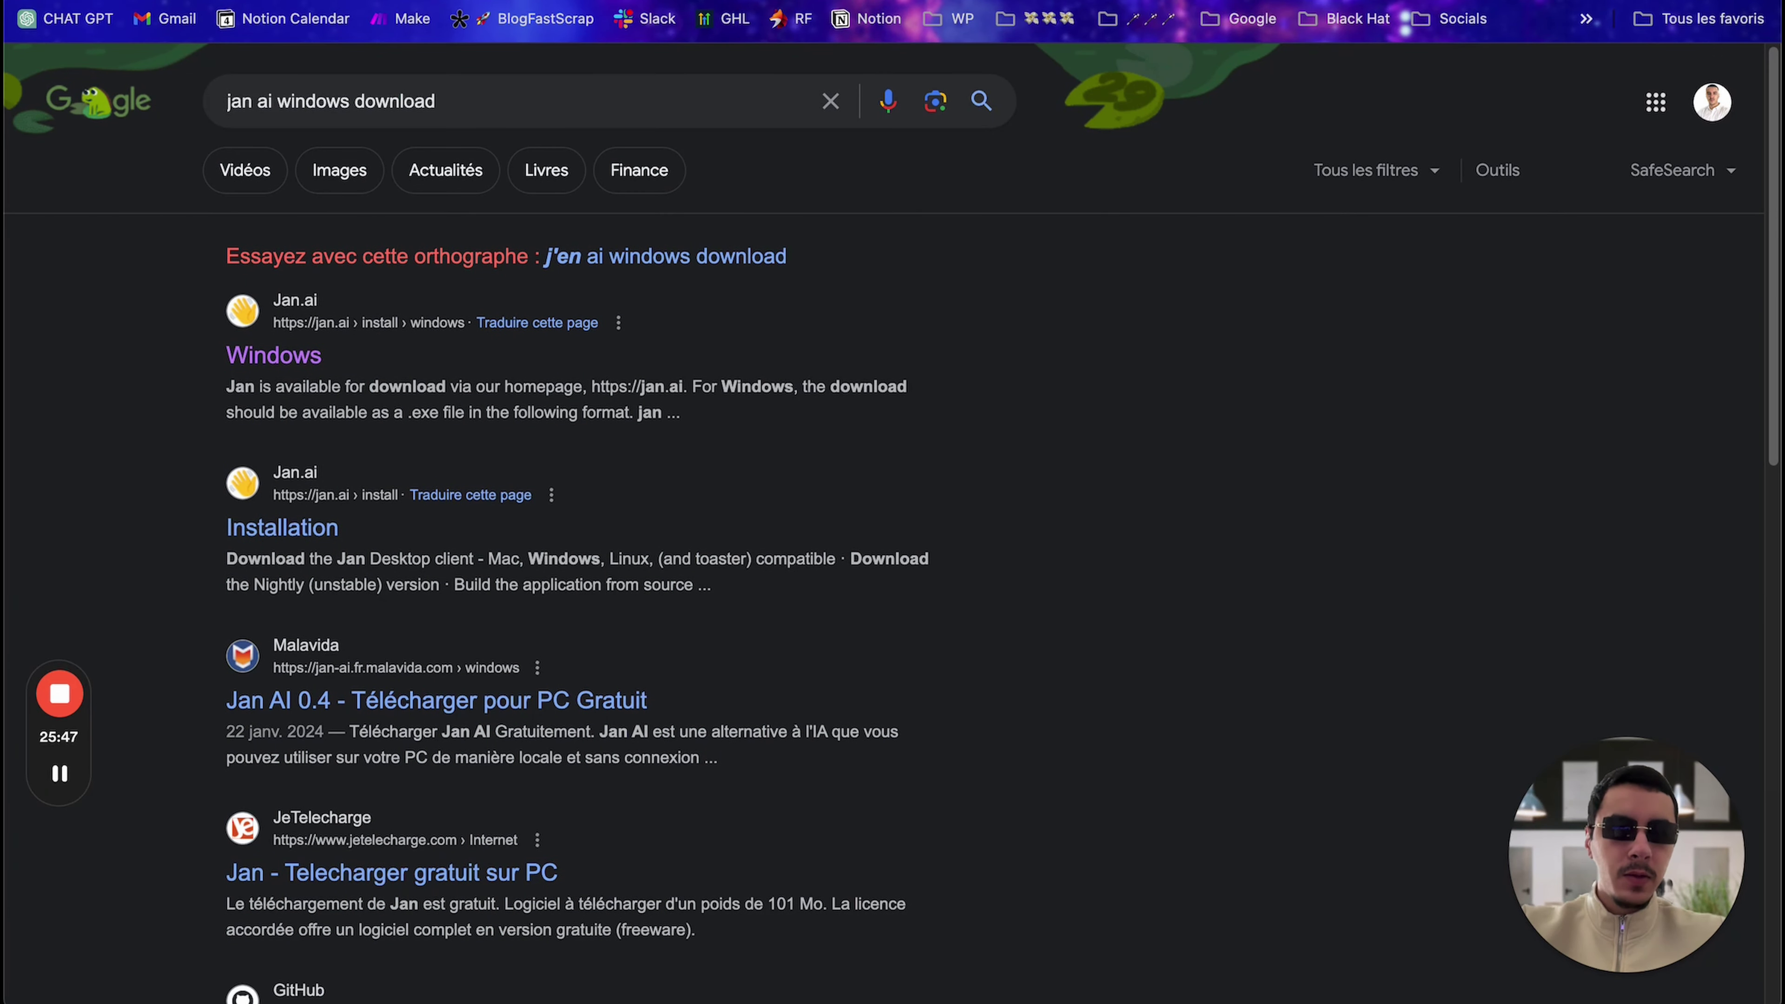
# - Move Jan past Firefox in the Dock and switch back to the Jan app
pyautogui.hotkey('ctrl', 'Tab')
pyautogui.moveTo(817, 970)
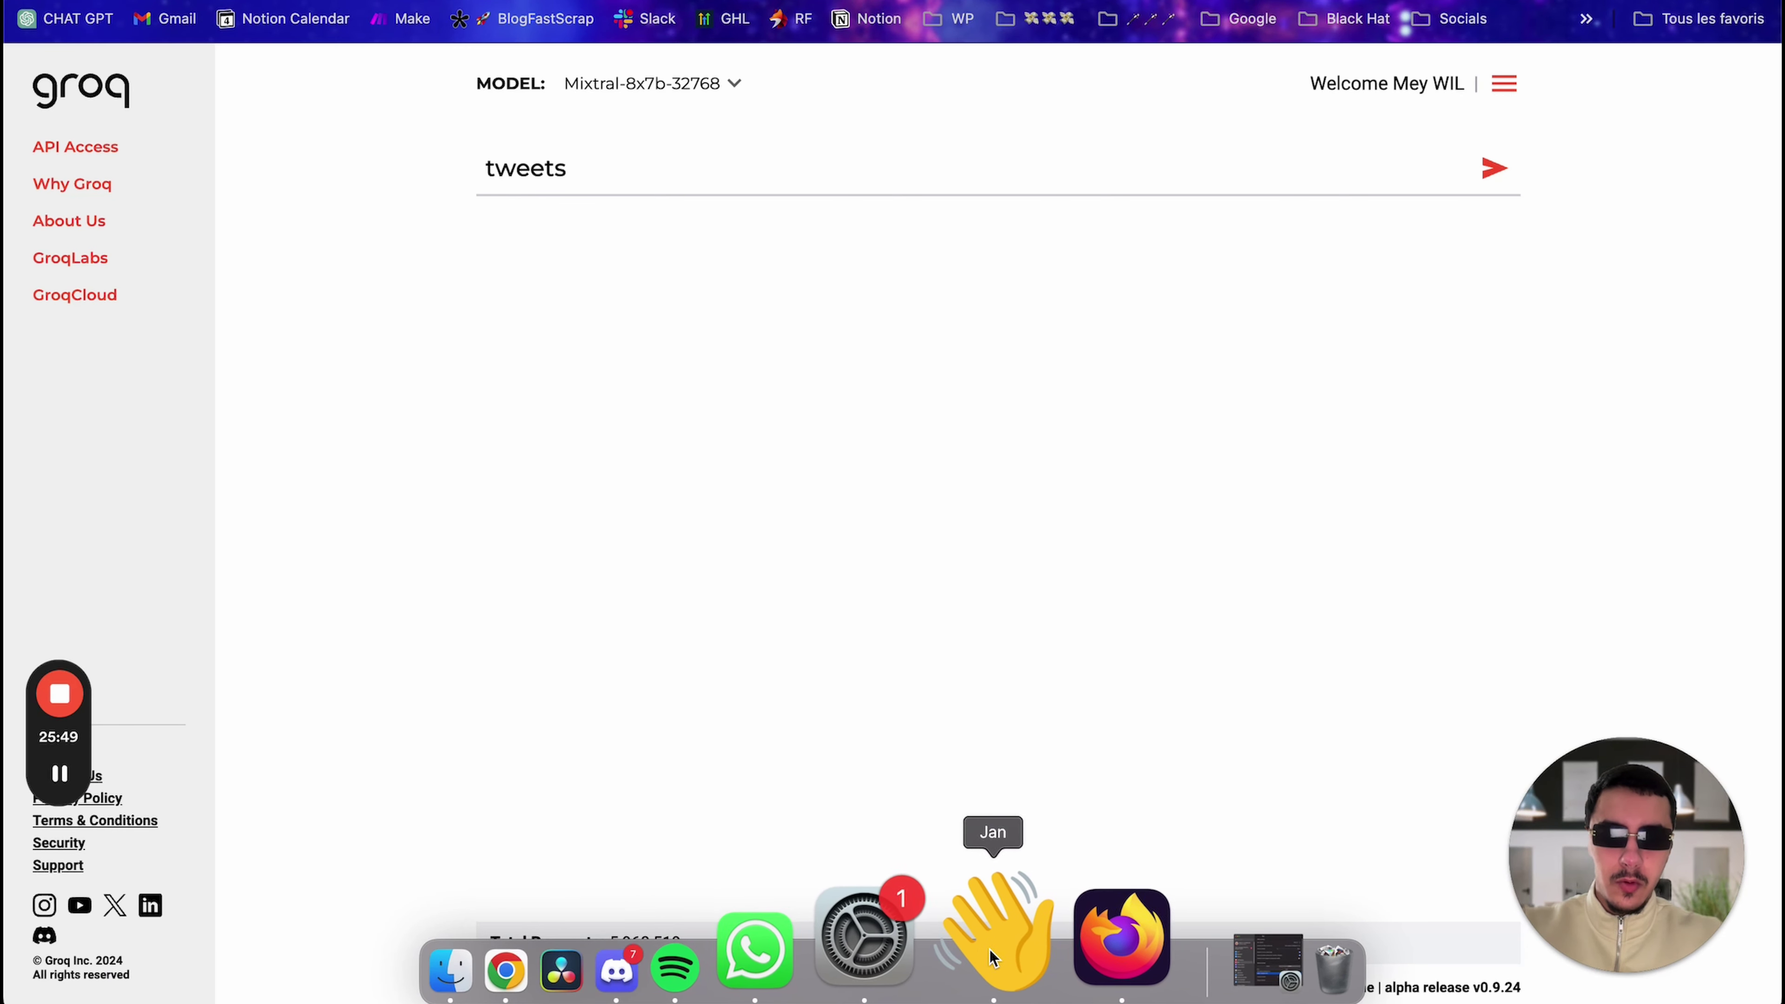
pyautogui.moveTo(991, 957); pyautogui.dragTo(1061, 959)
pyautogui.click(1054, 956)
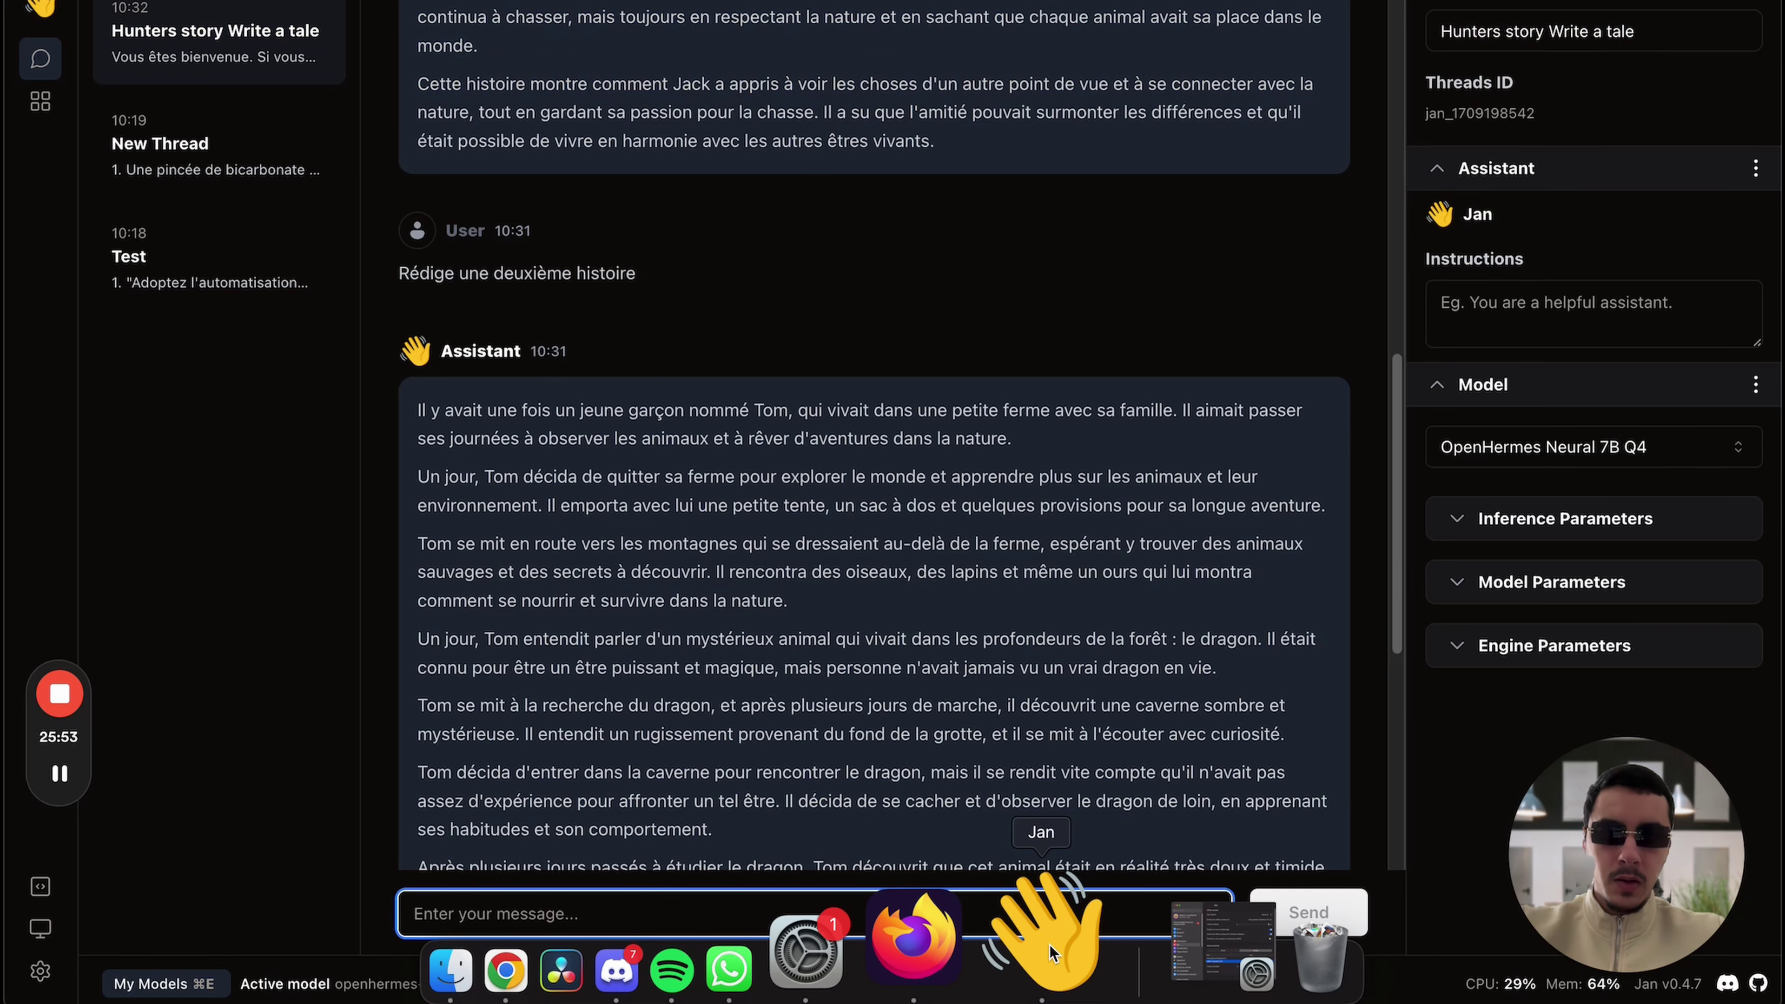